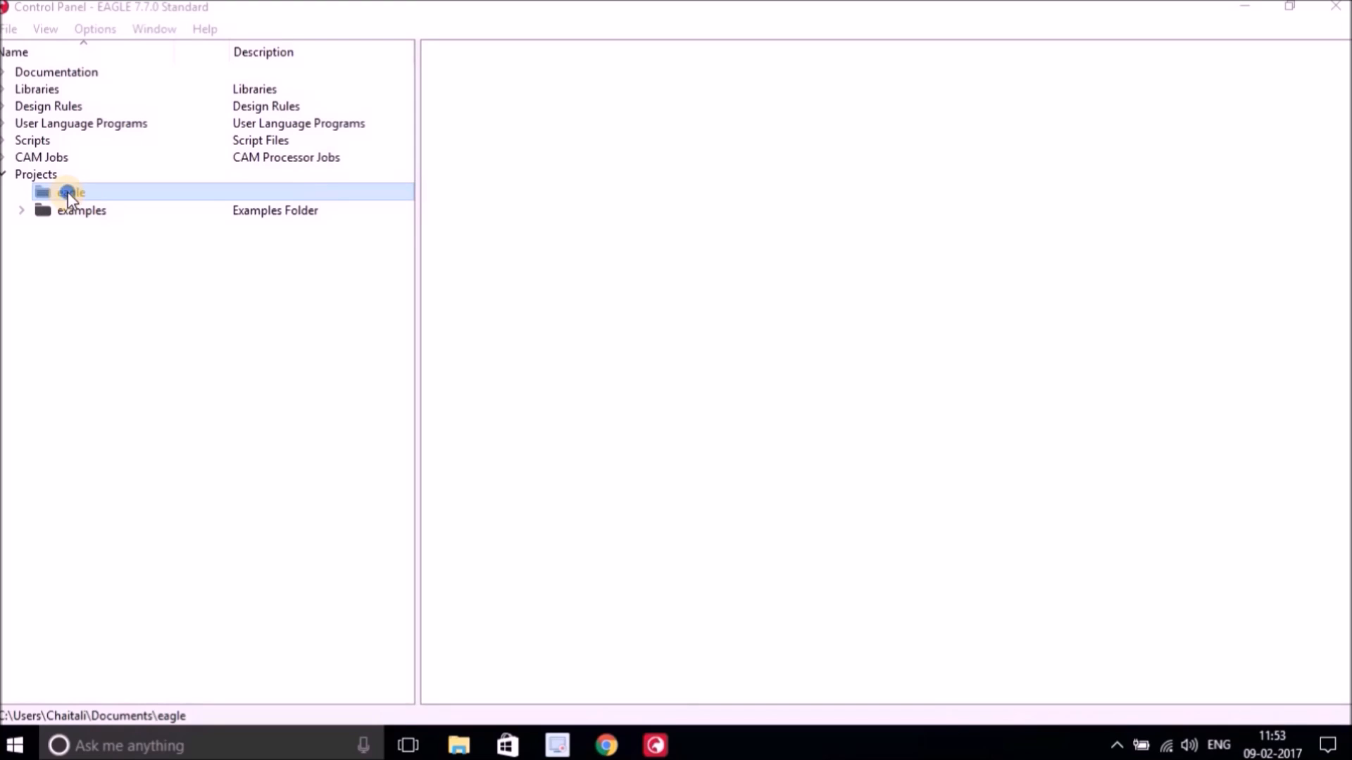
Create a new project named voltage regulator inside the eagle projects folder.
right_click(68, 197)
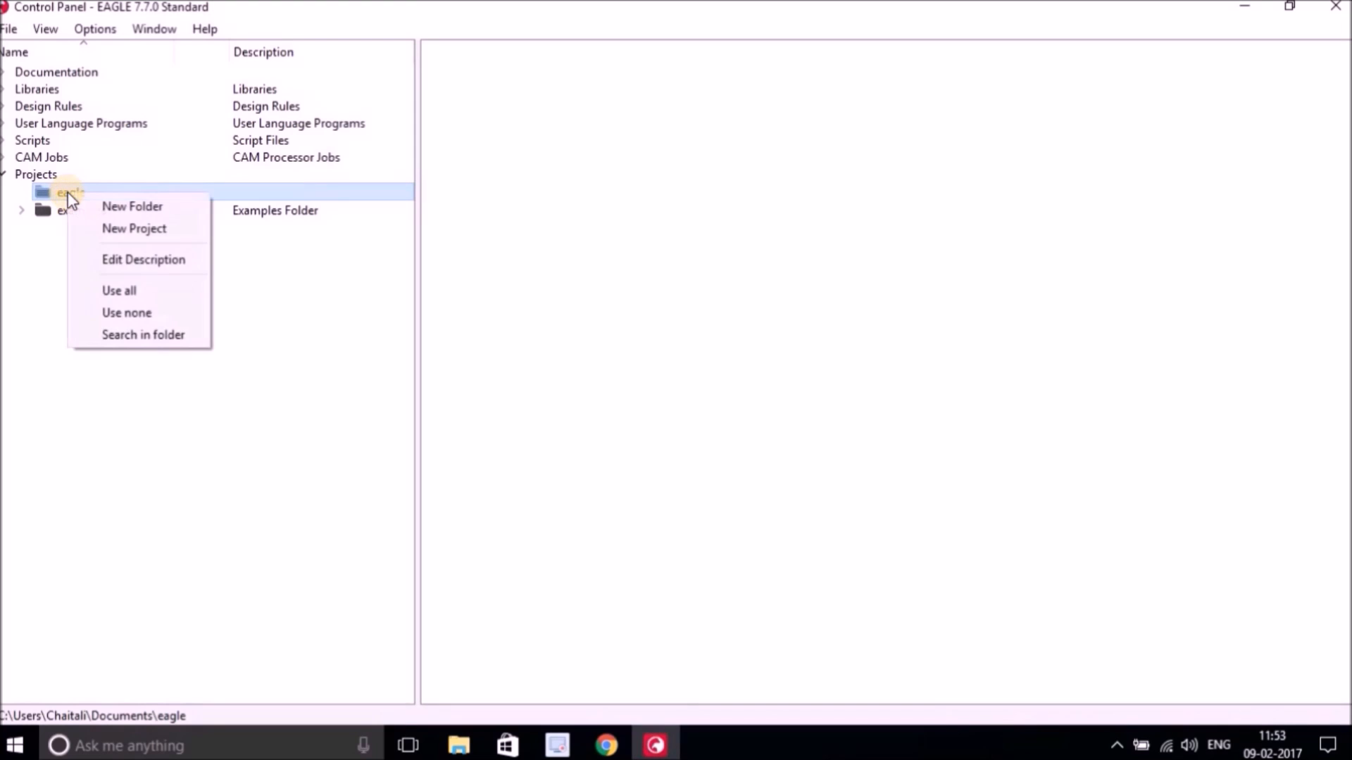
click(146, 234)
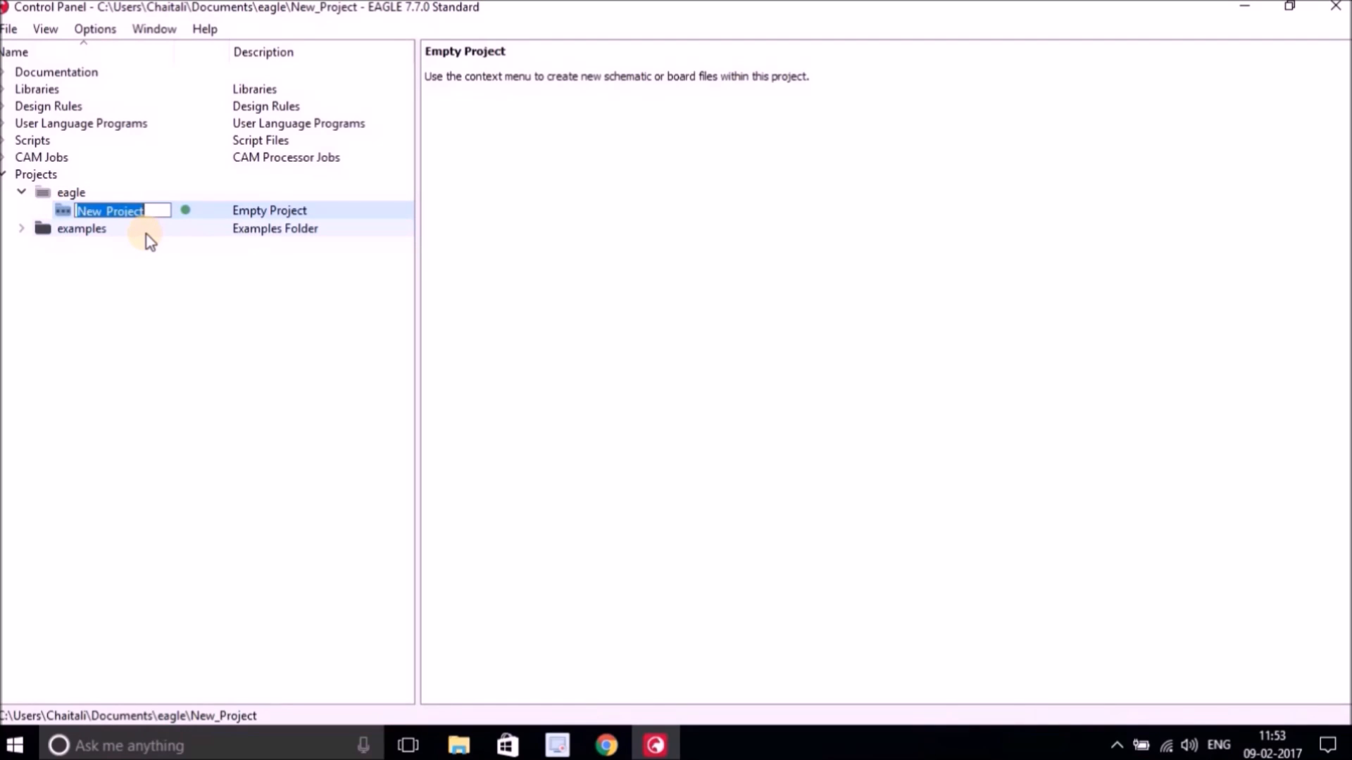
text(vol)
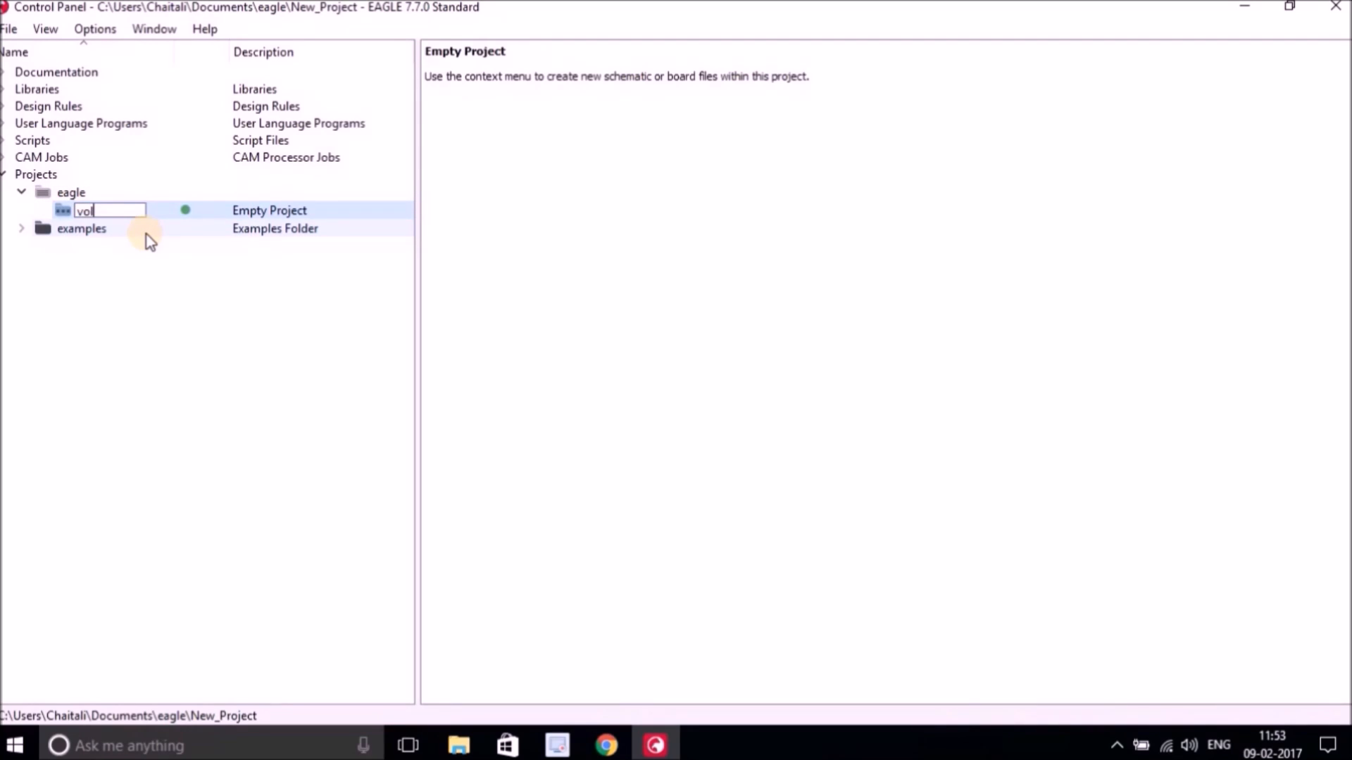
text(tage regulator)
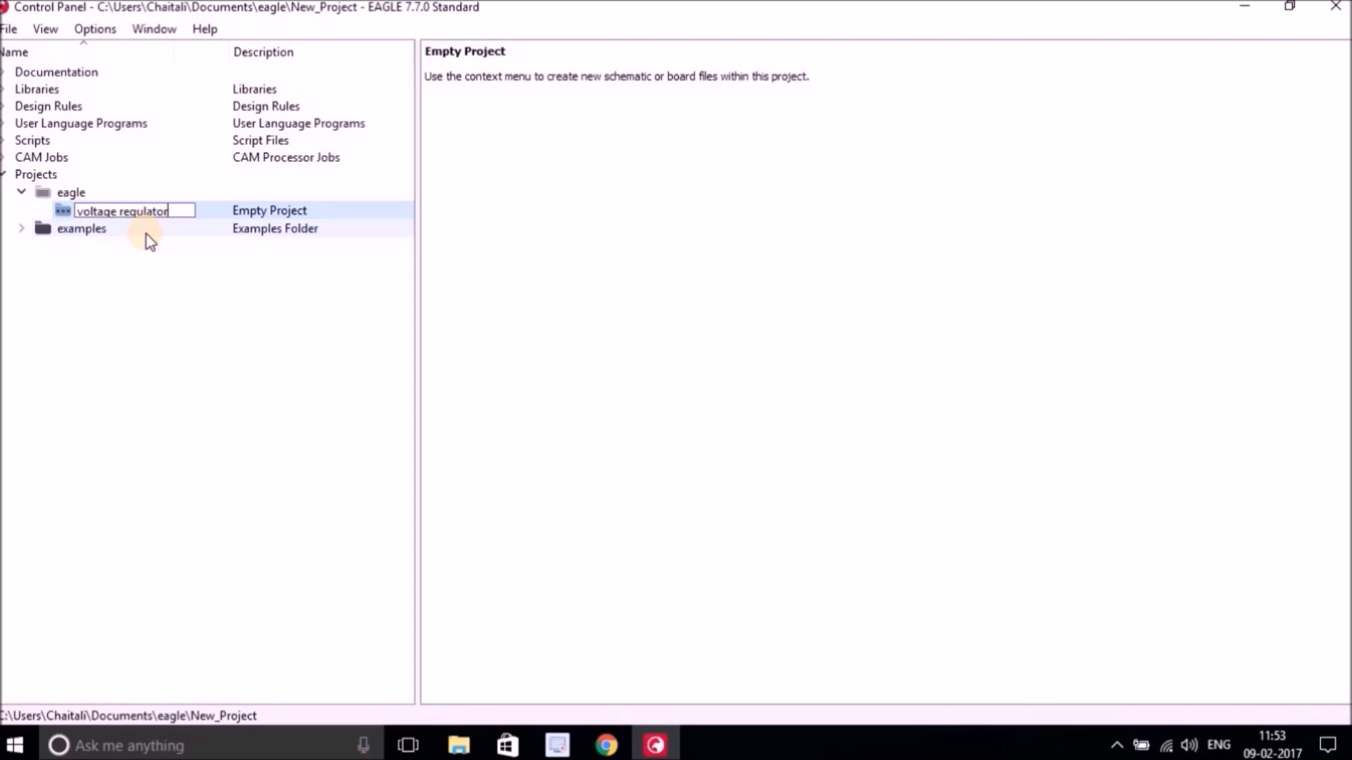
key(Return)
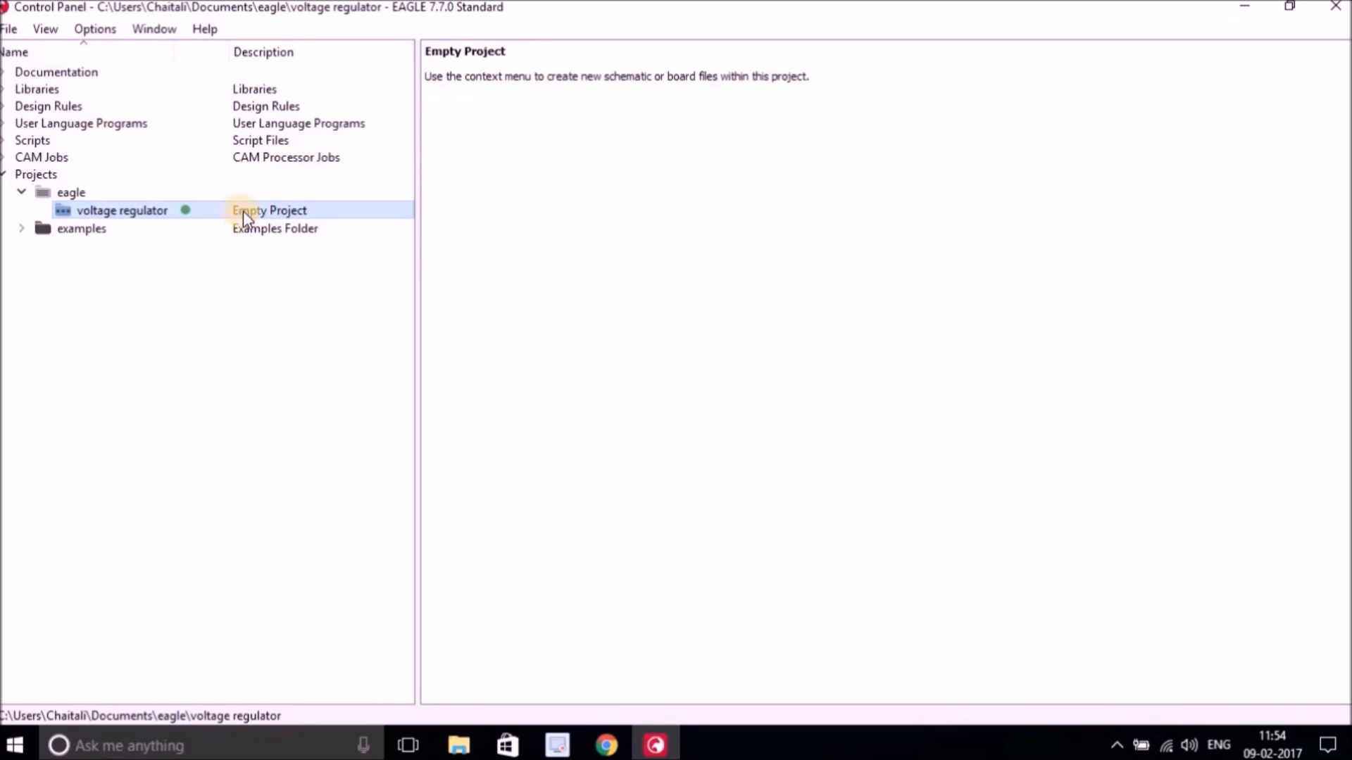
Set the project's description to <b>Voltage Regulator Circuit</b> so it shows as a bold headline.
right_click(145, 212)
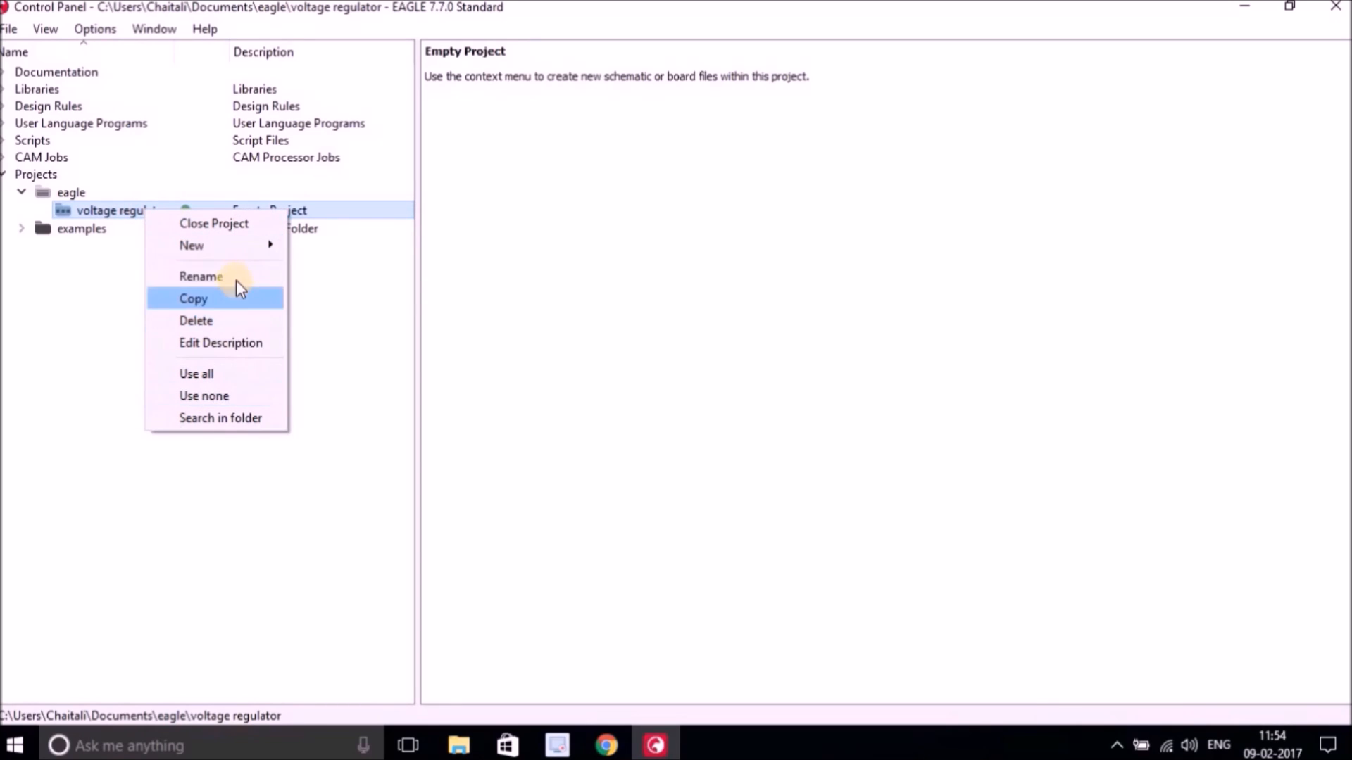
click(234, 342)
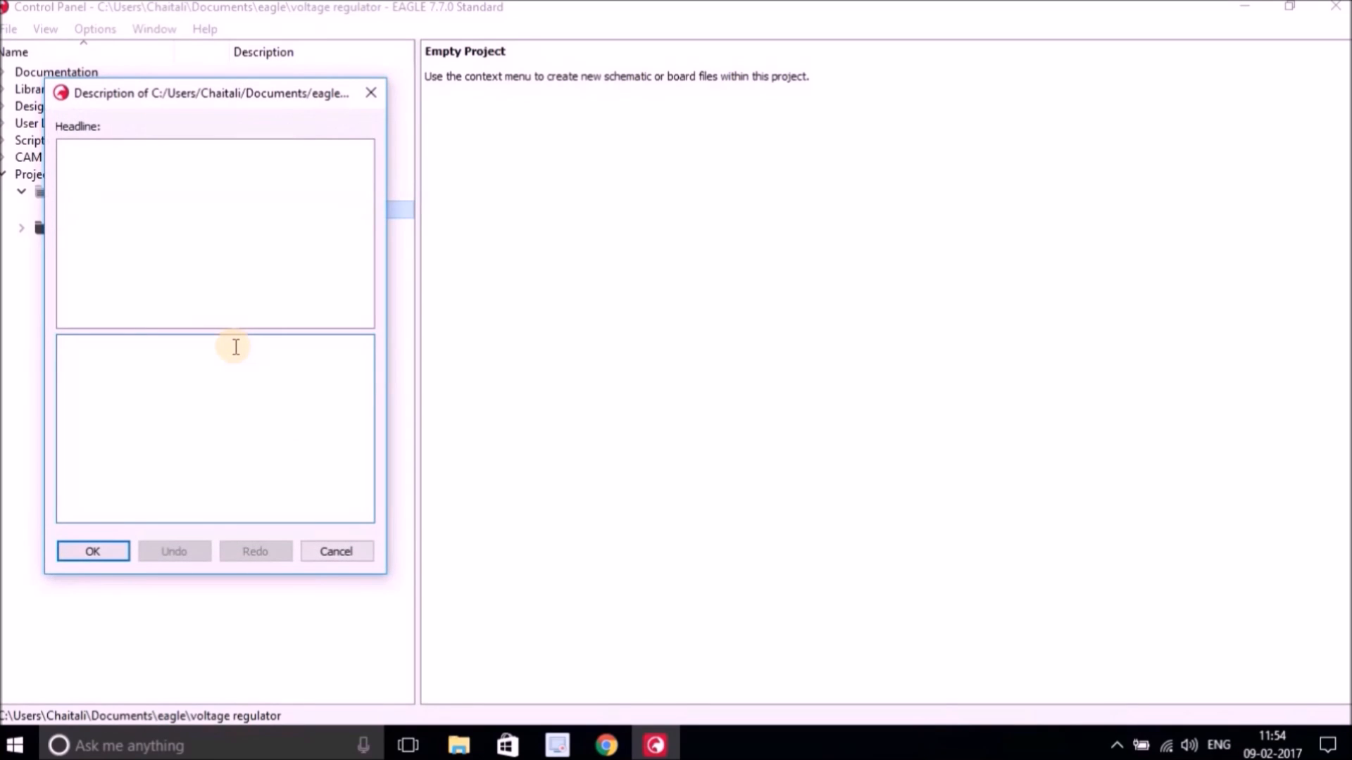
drag(268, 105, 304, 106)
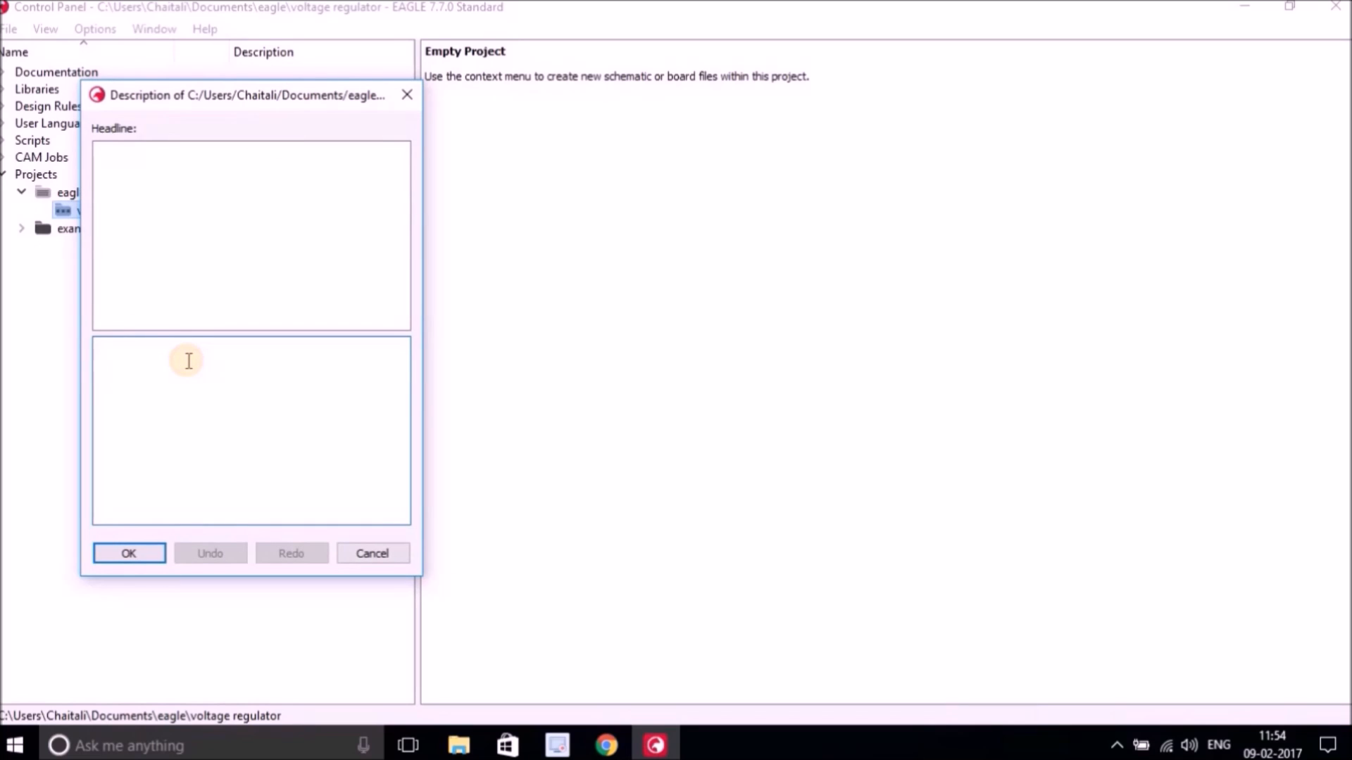
text(<>)
text(b>)
text(Vol)
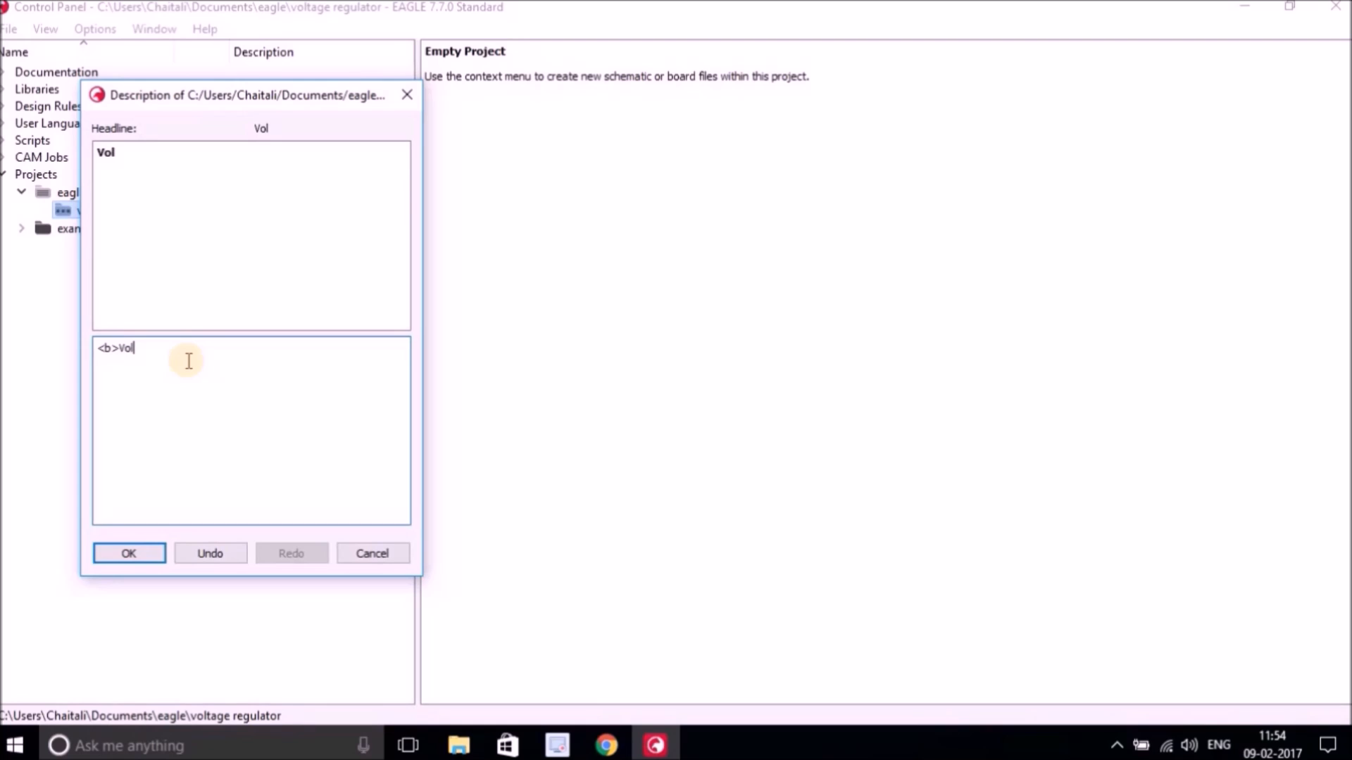
text(tage Re)
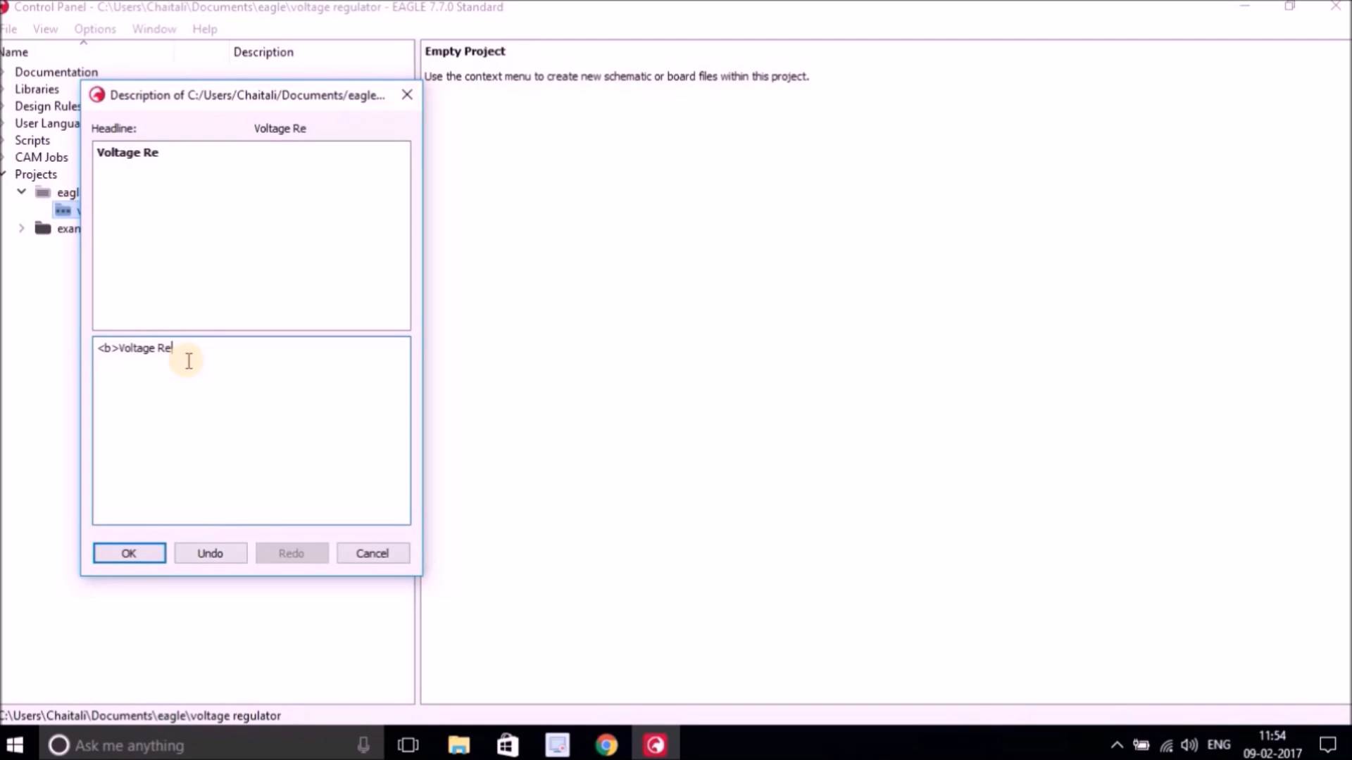
text(gulator Circuit<>/b)
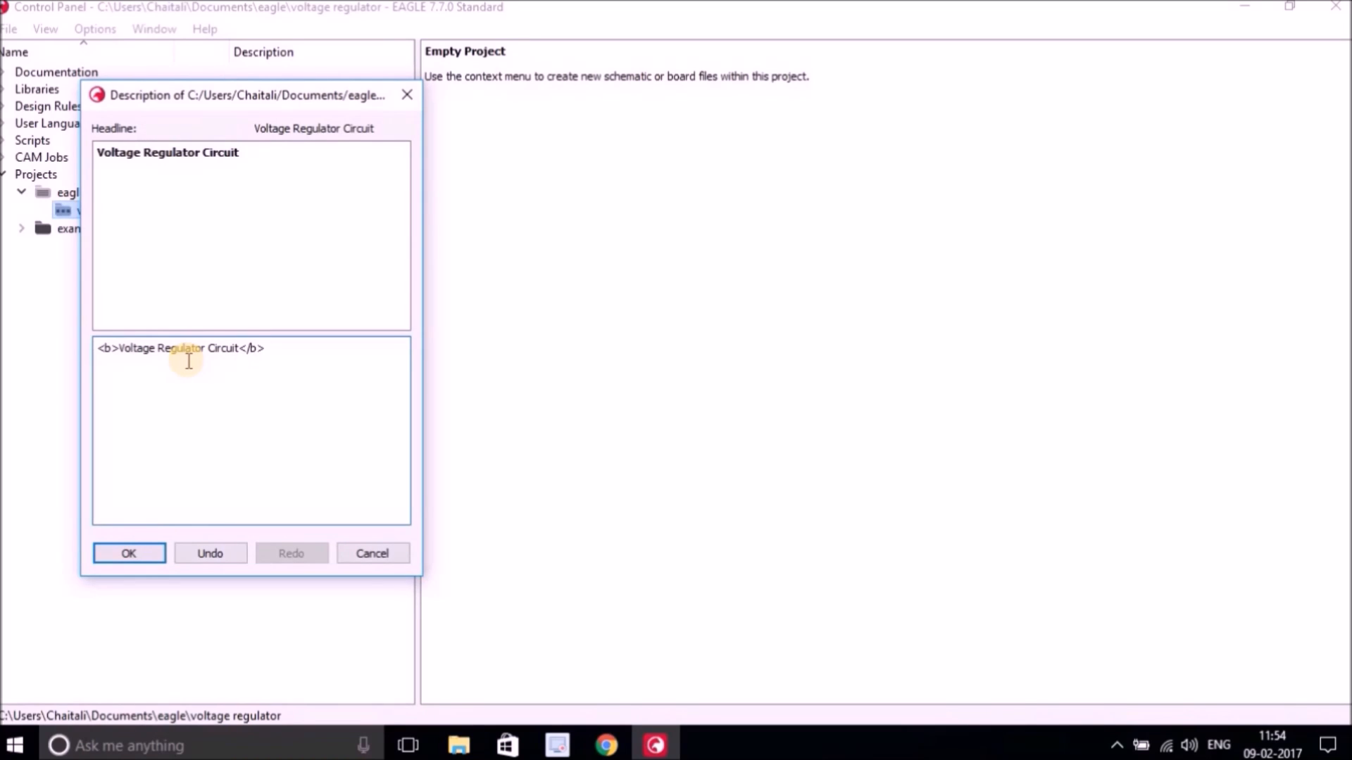
click(134, 557)
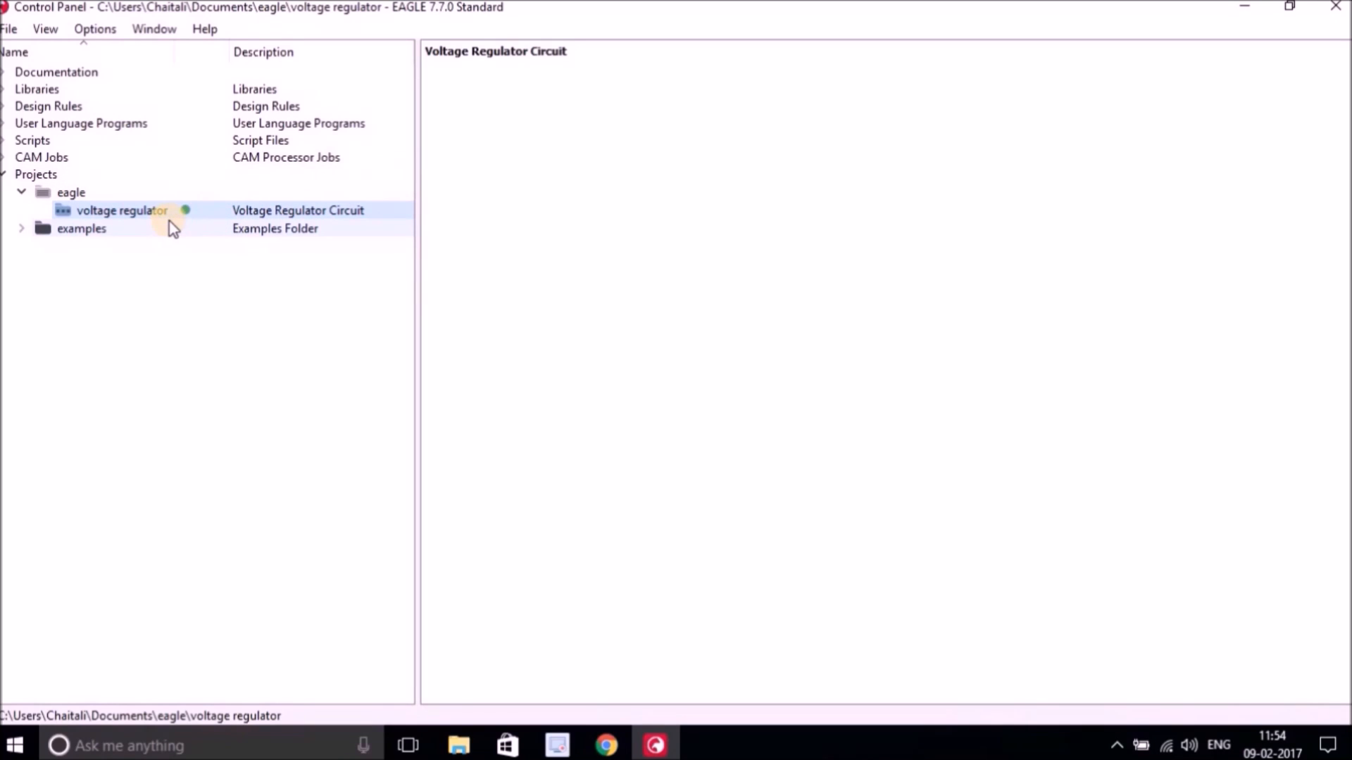
Create a new schematic in the voltage regulator project and maximize its editor window.
right_click(134, 216)
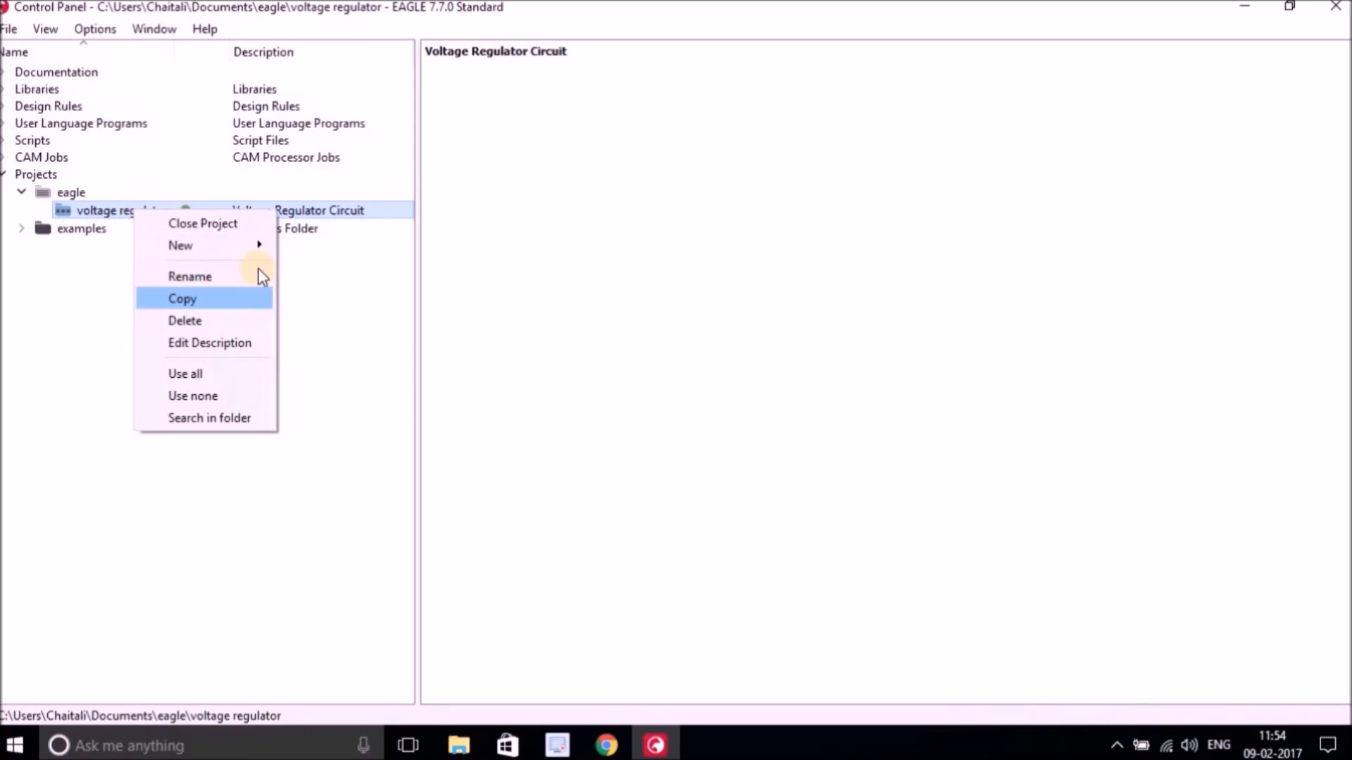
mouse_move(251, 246)
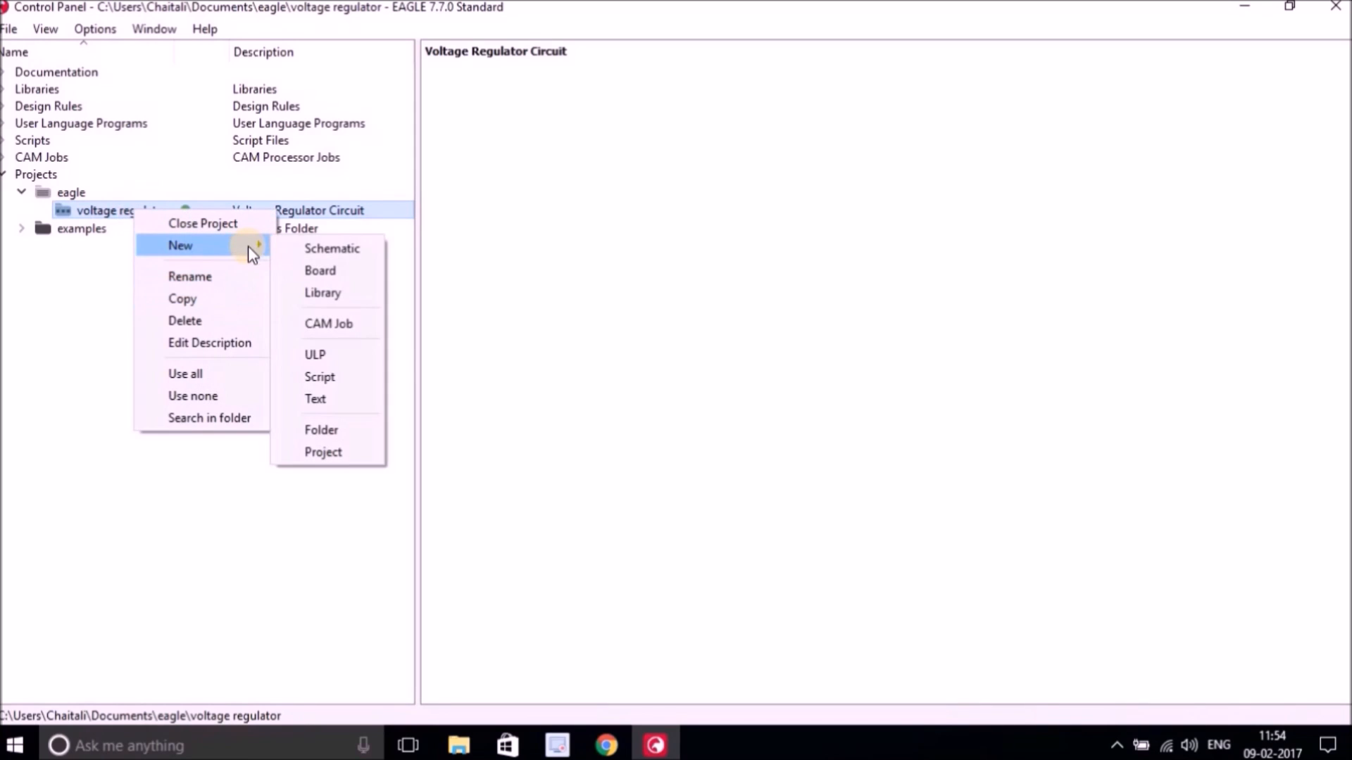
click(334, 250)
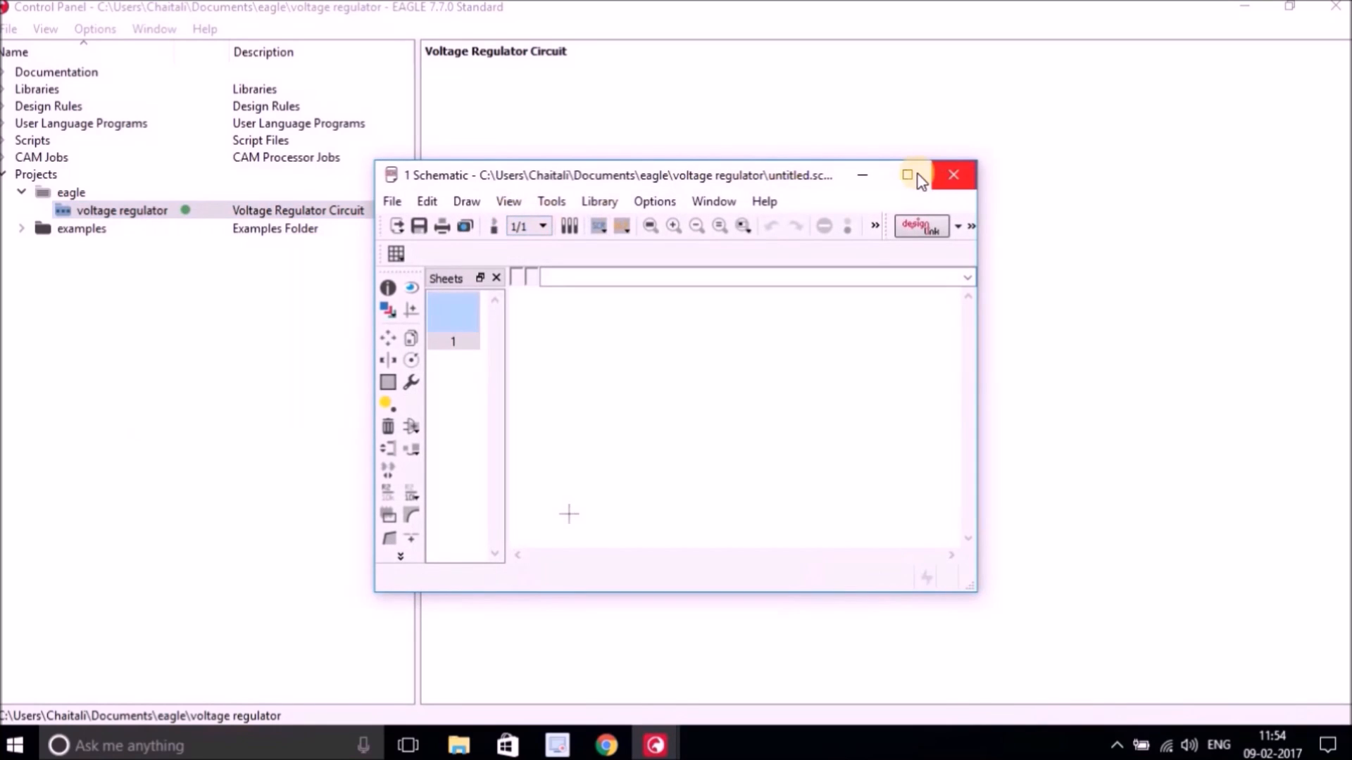
click(914, 173)
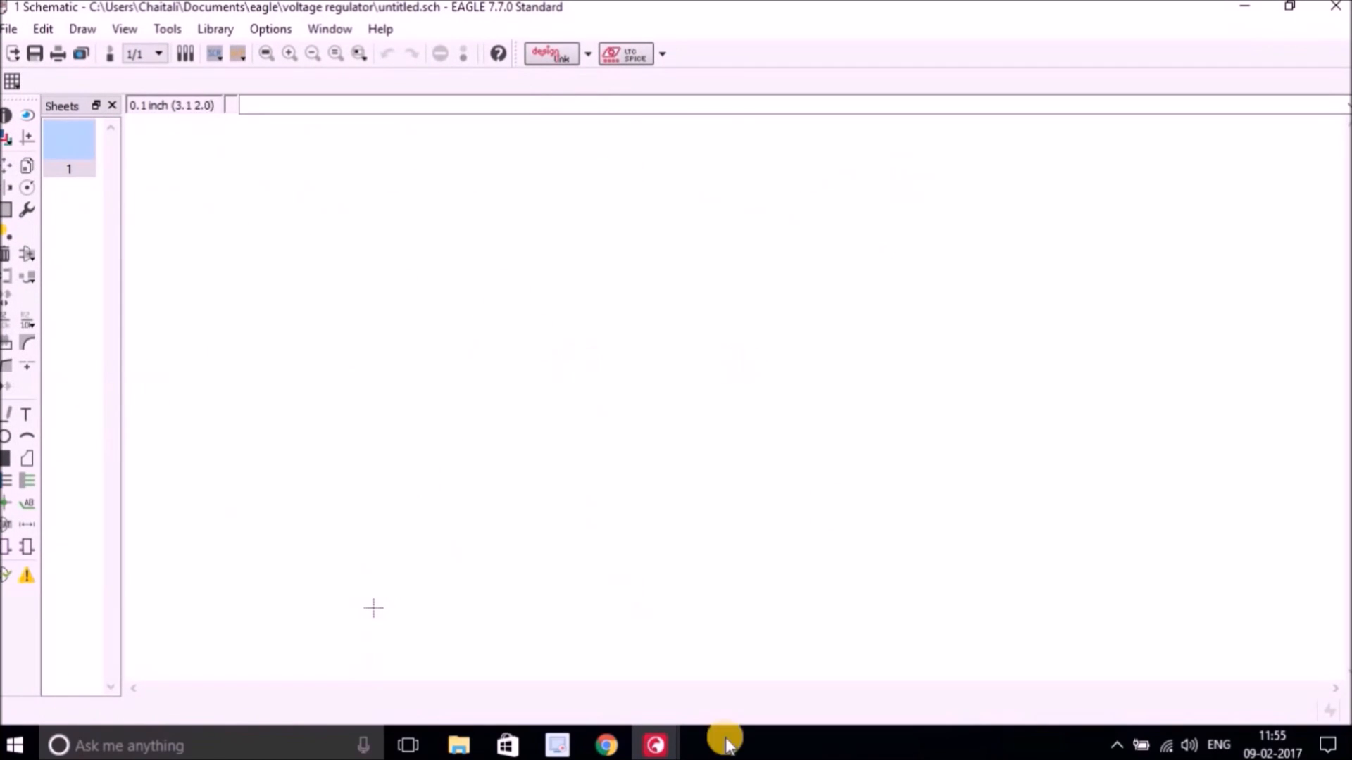
Save the schematic as voltage regulator in the project folder.
click(9, 28)
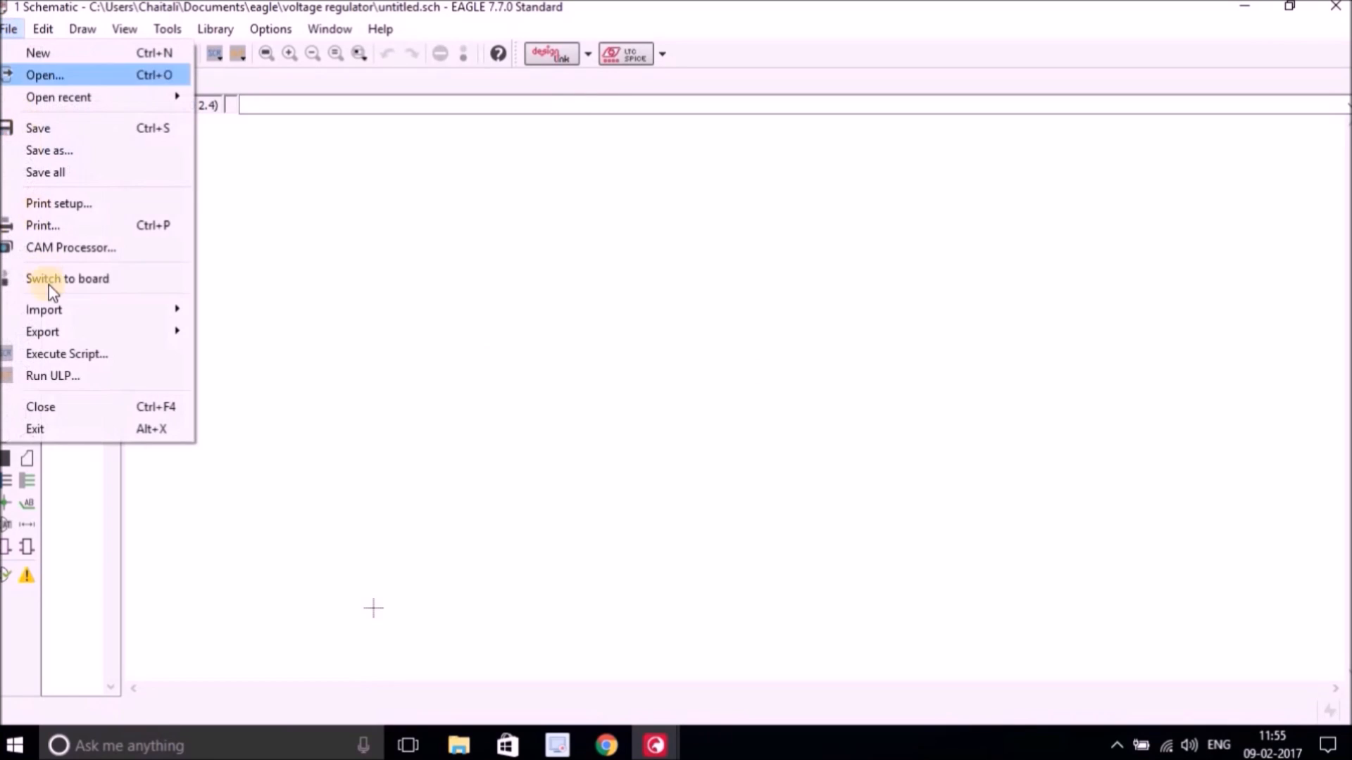
click(57, 151)
key(Right)
key(Left)
key(Left)
key(Left)
key(Left)
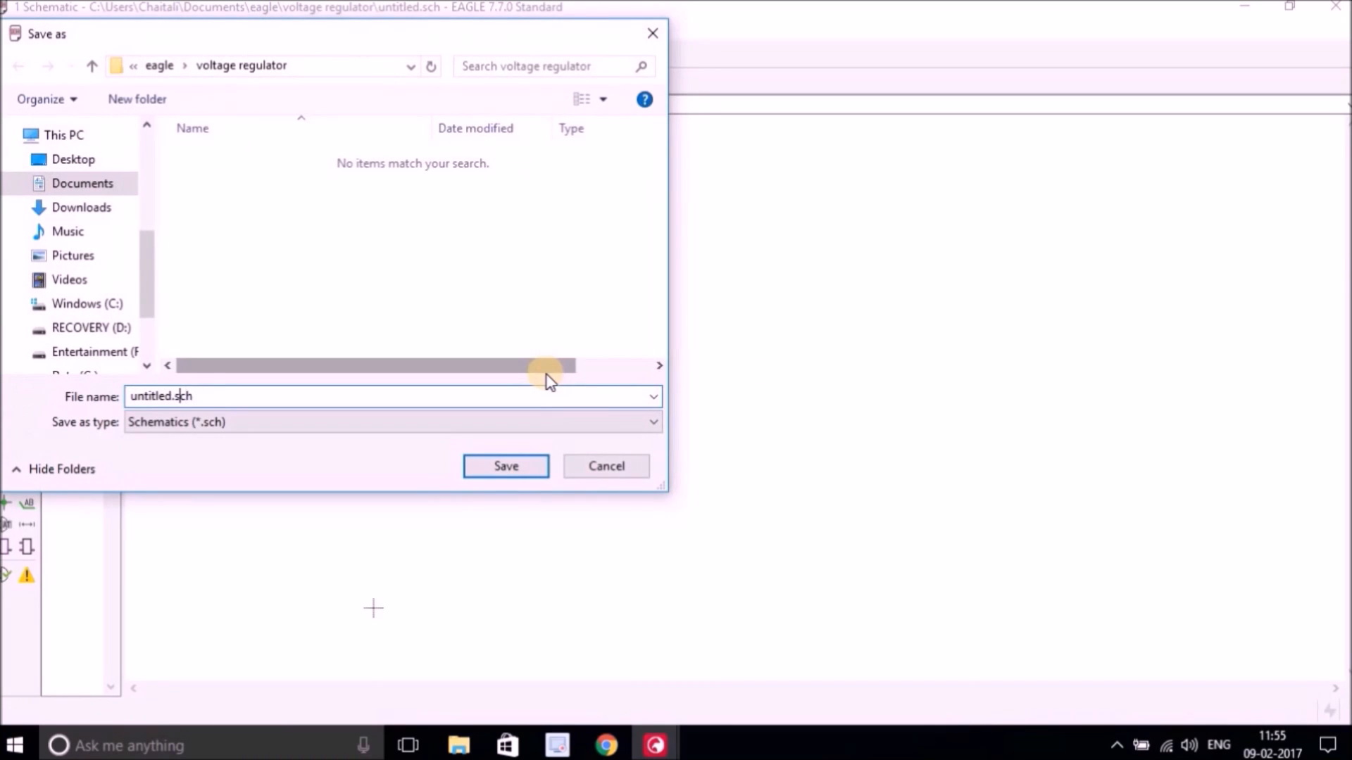
key(BackSpace)
key(BackSpace)
key(BackSpace)
key(BackSpace)
key(BackSpace)
key(BackSpace)
key(BackSpace)
key(BackSpace)
text(voltage regulator)
click(505, 465)
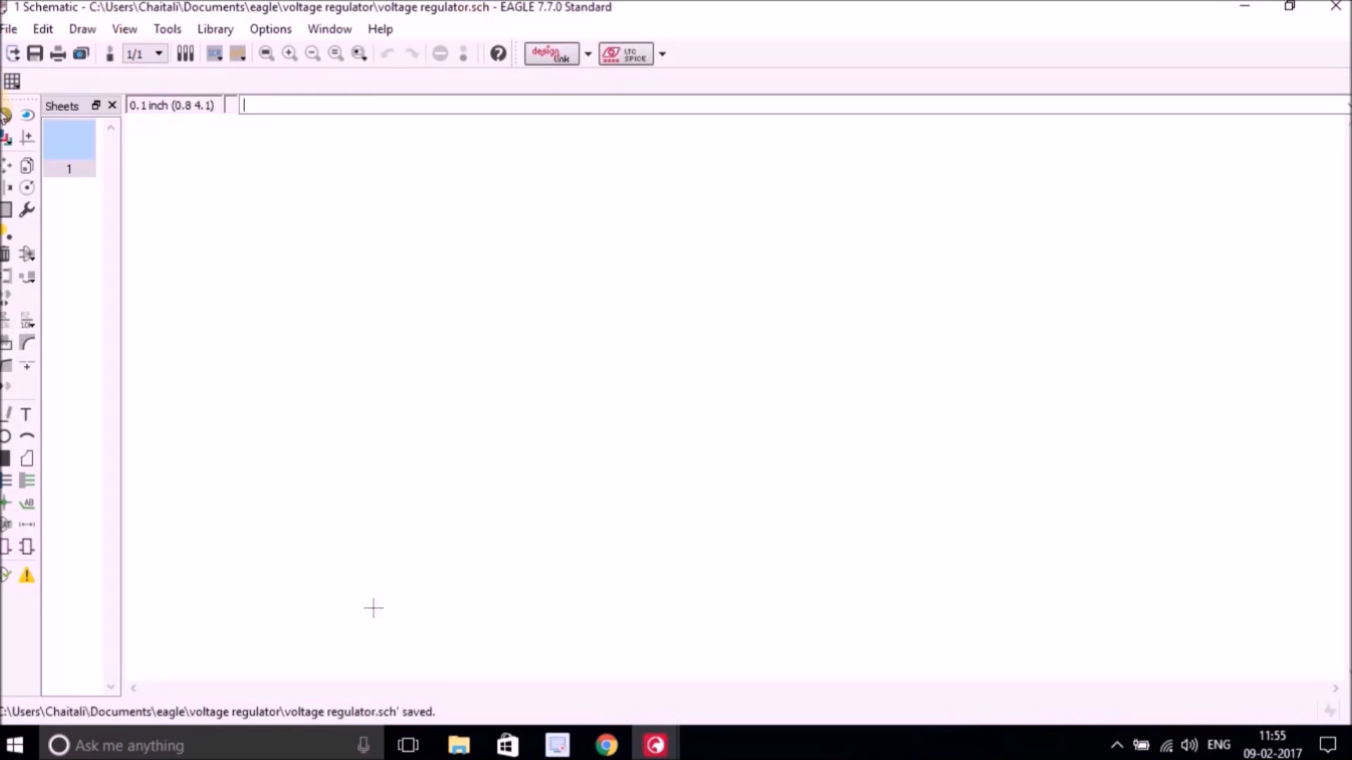
Turn on the schematic grid display with the 0.1 inch line grid.
click(11, 80)
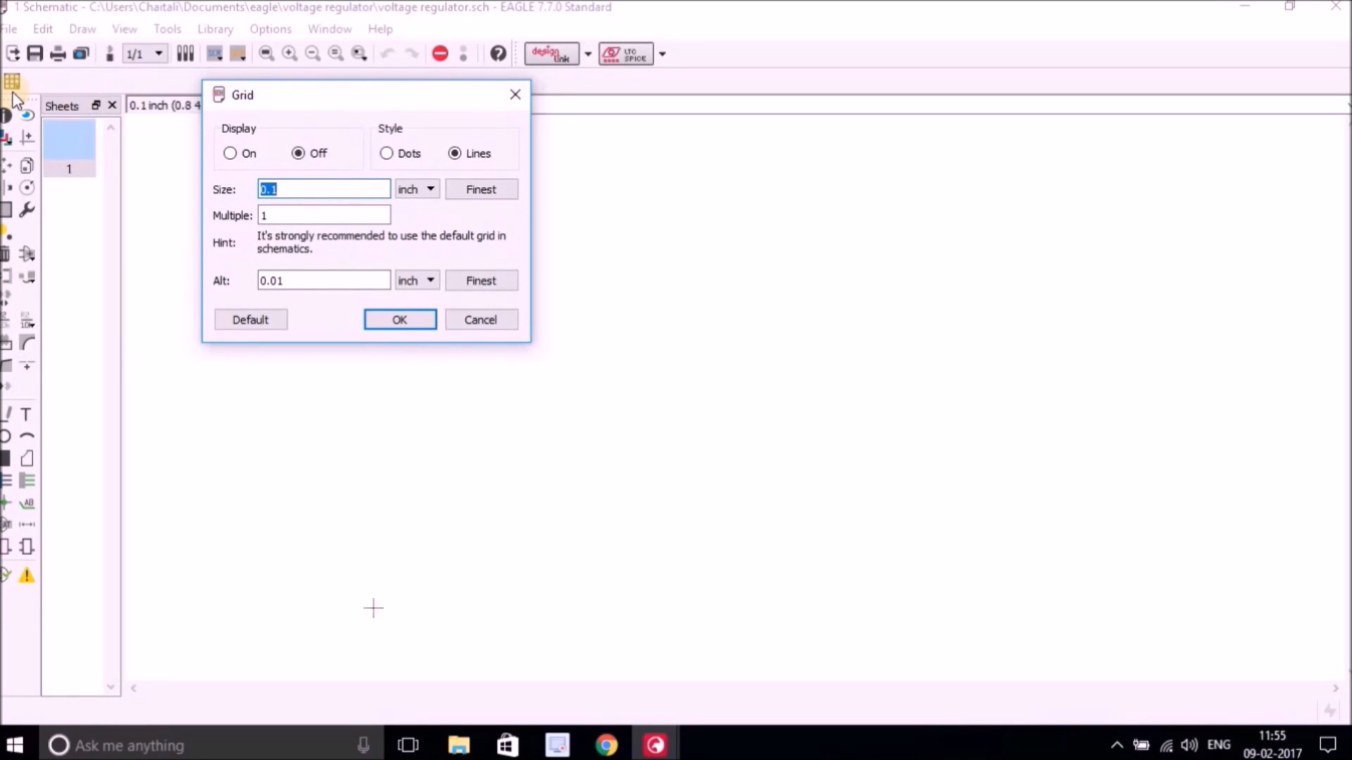
click(231, 153)
drag(287, 189, 250, 189)
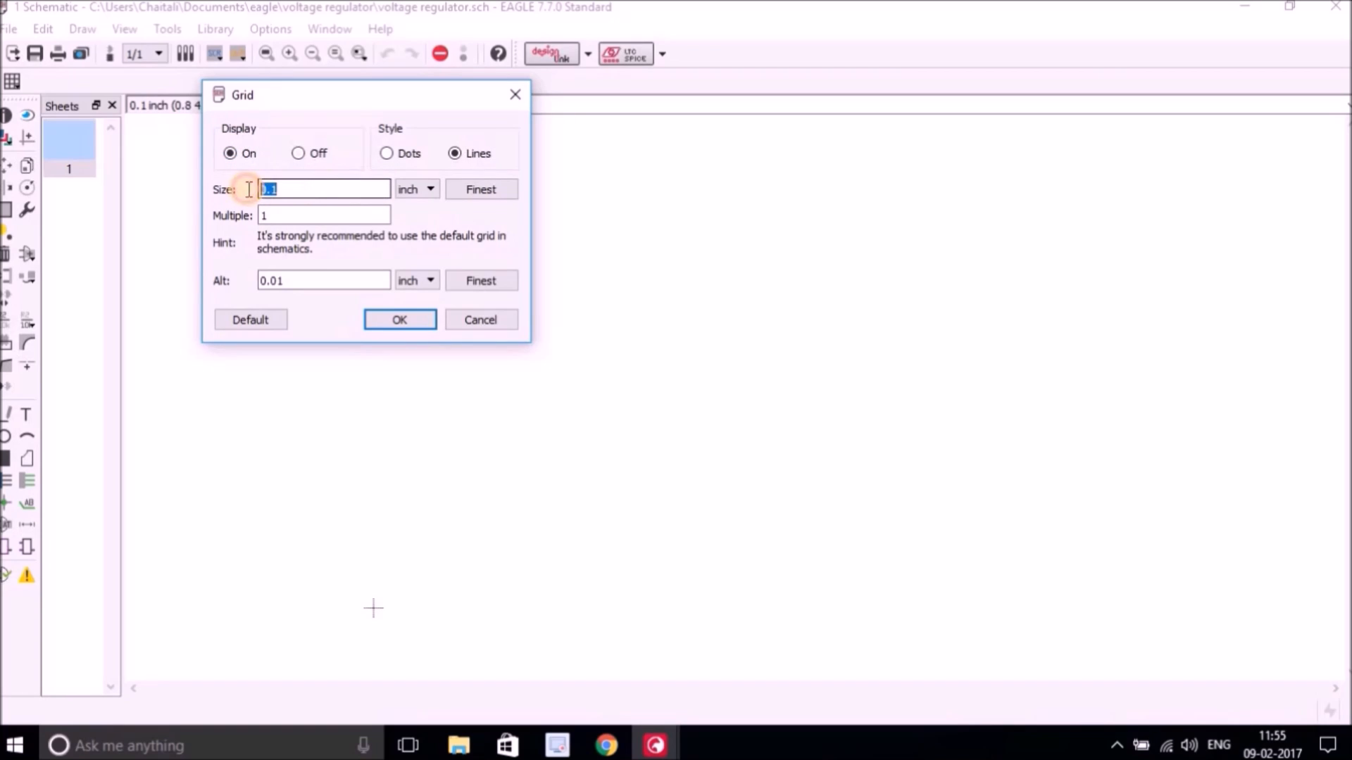
click(411, 323)
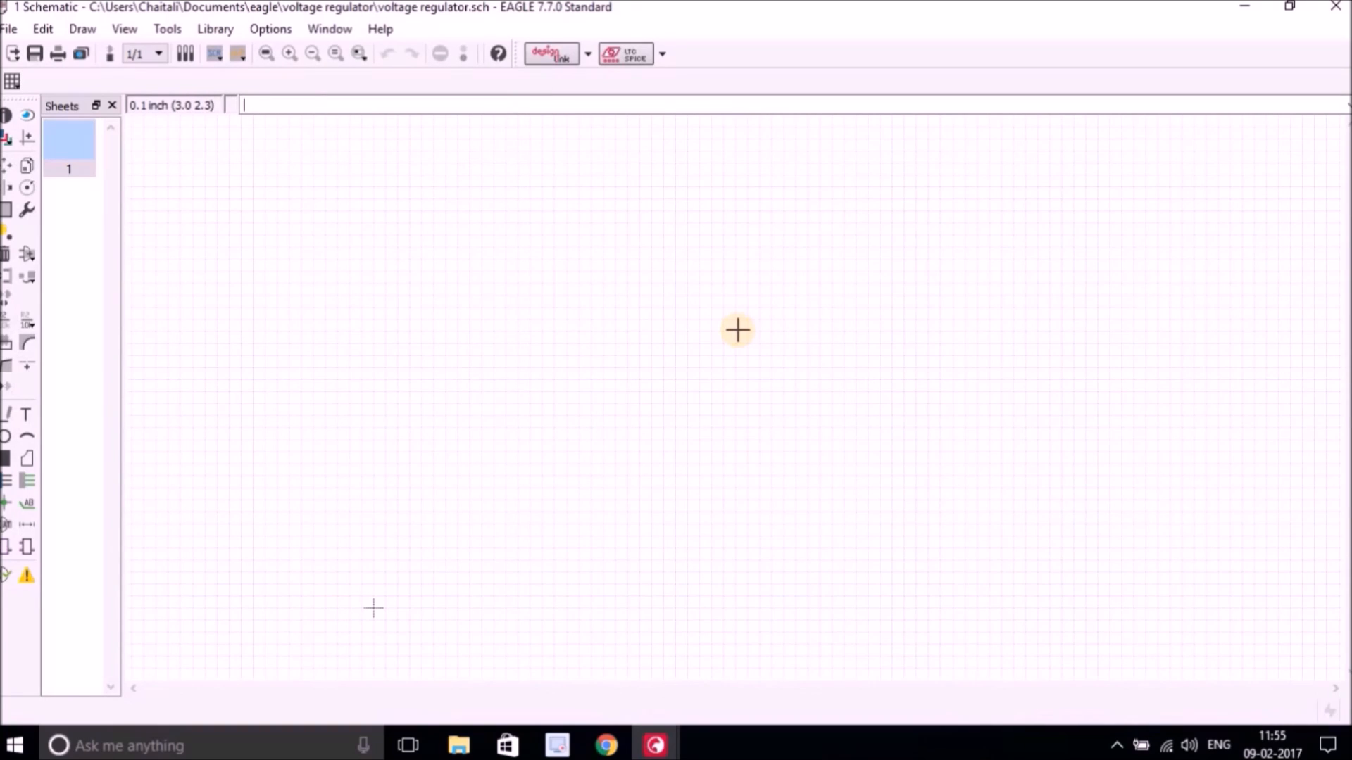
Search the parts libraries for *7805* and place one 7805T voltage regulator from the linear library on the sheet.
click(30, 255)
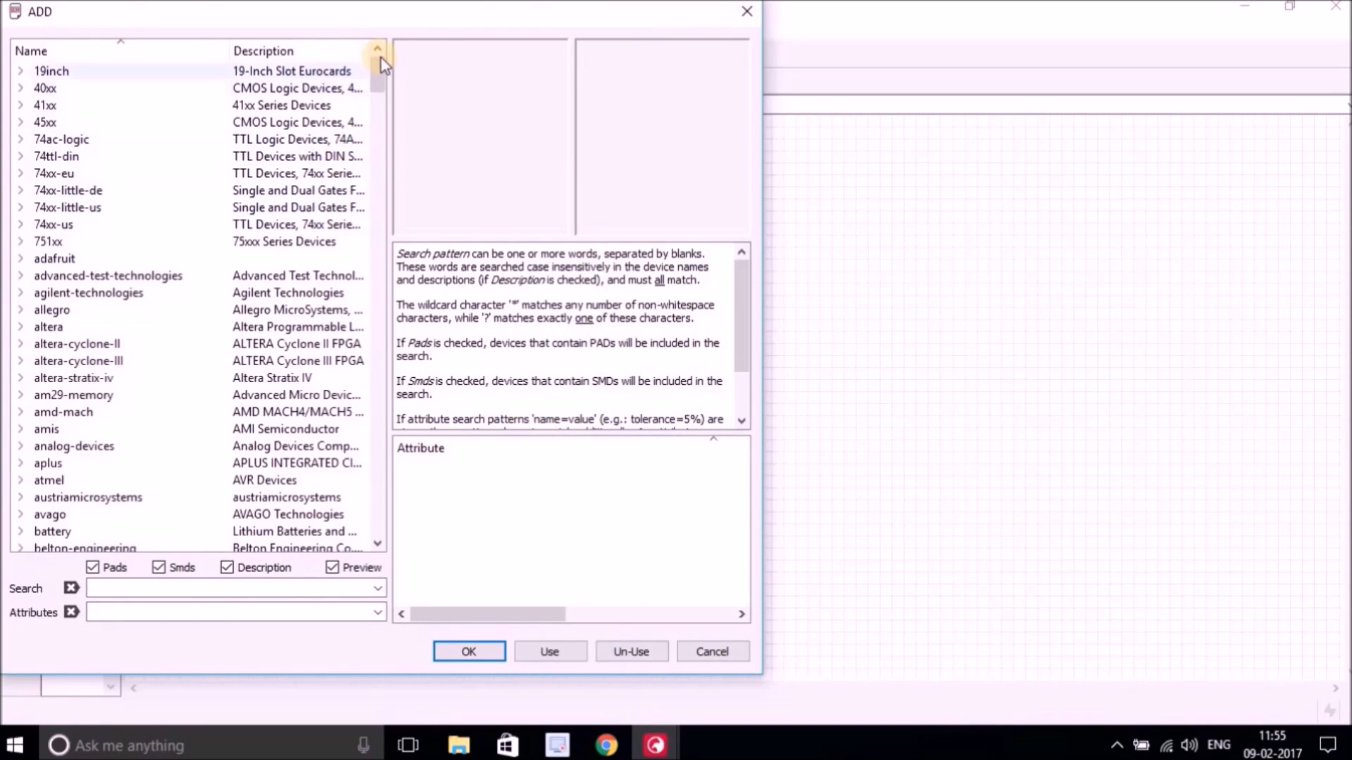
drag(435, 18, 493, 40)
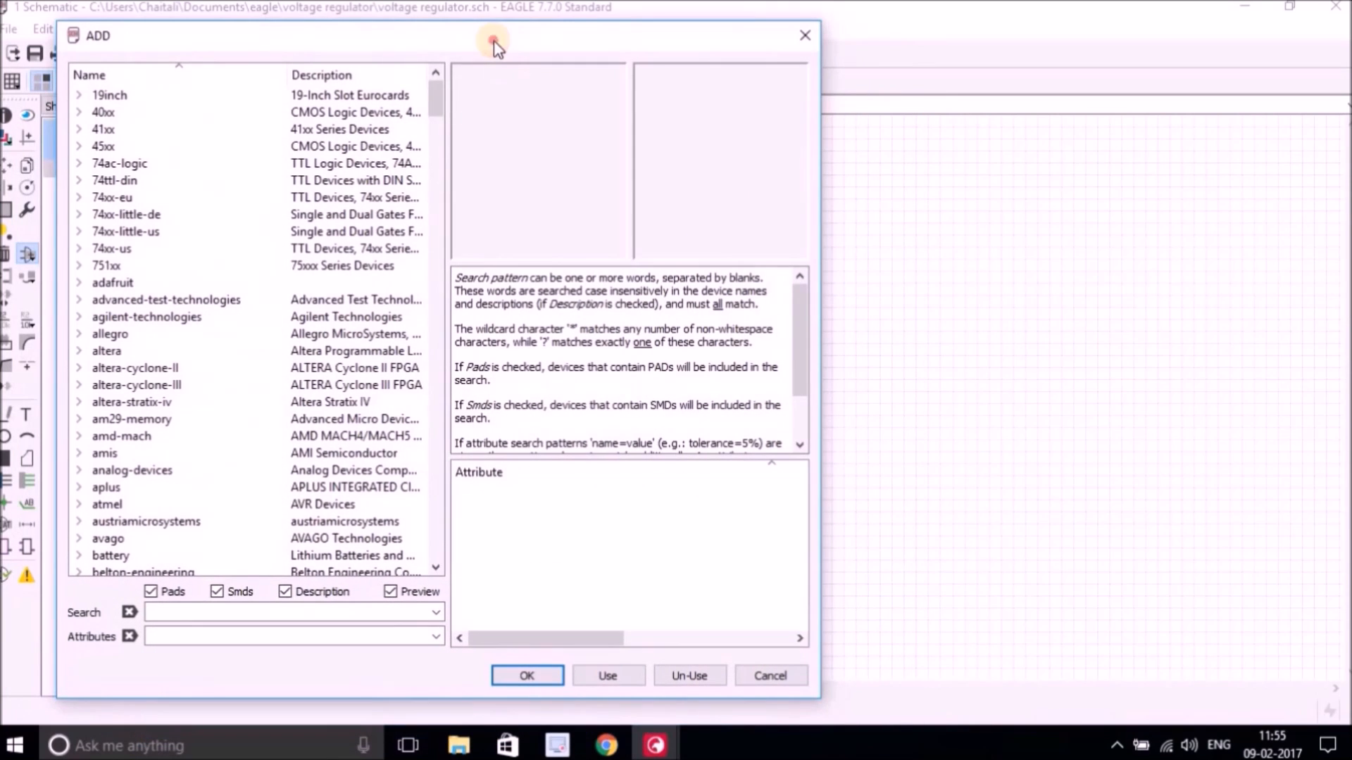
mouse_move(436, 96)
mouse_down()
mouse_move(437, 186)
mouse_move(437, 105)
mouse_up()
click(377, 610)
text(**)
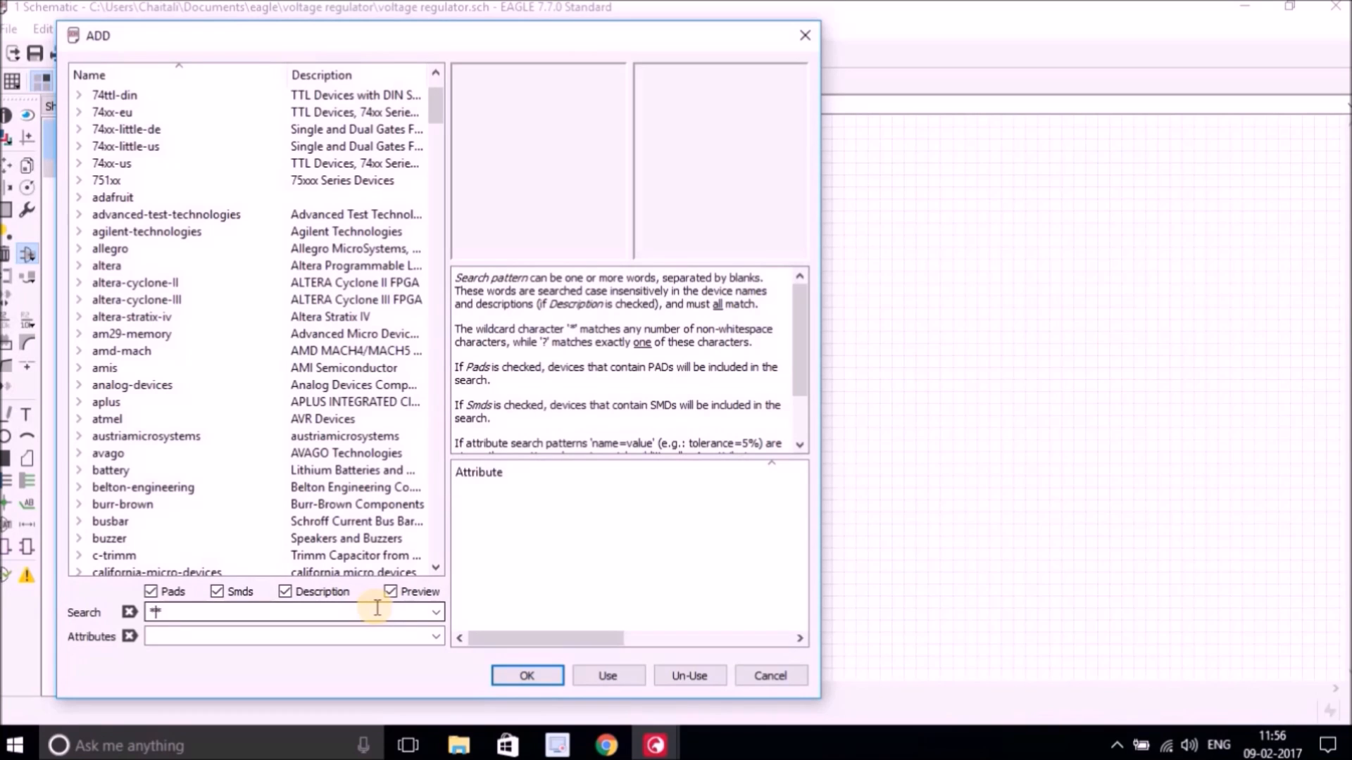
text(7805)
click(513, 674)
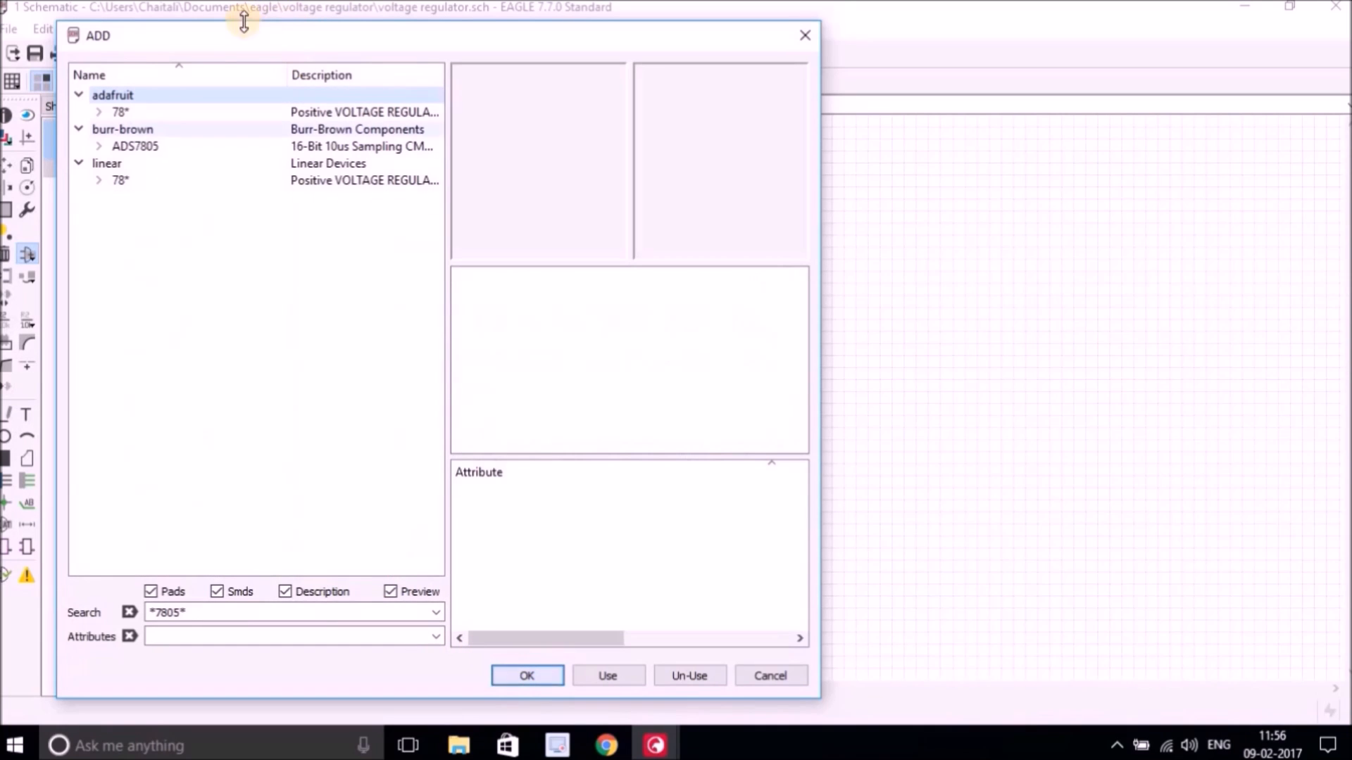
double_click(113, 180)
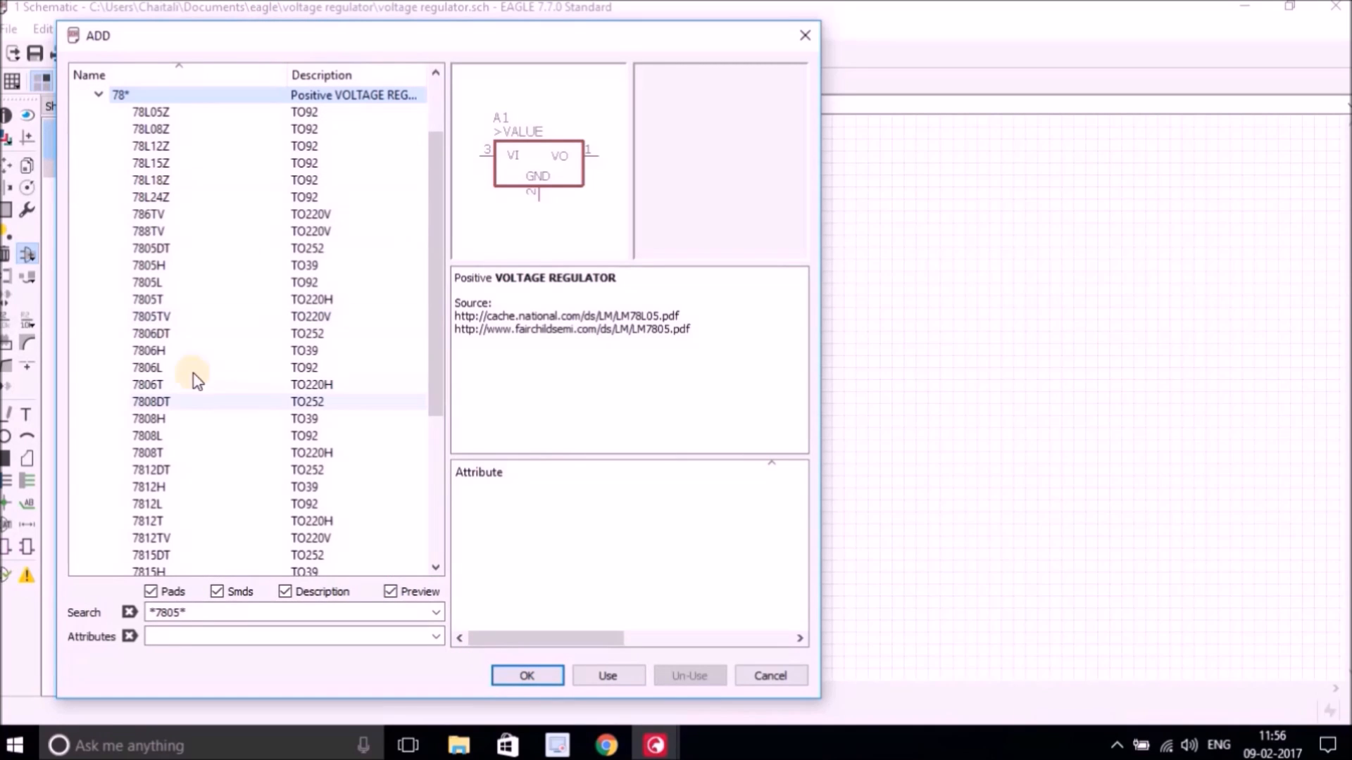
click(148, 300)
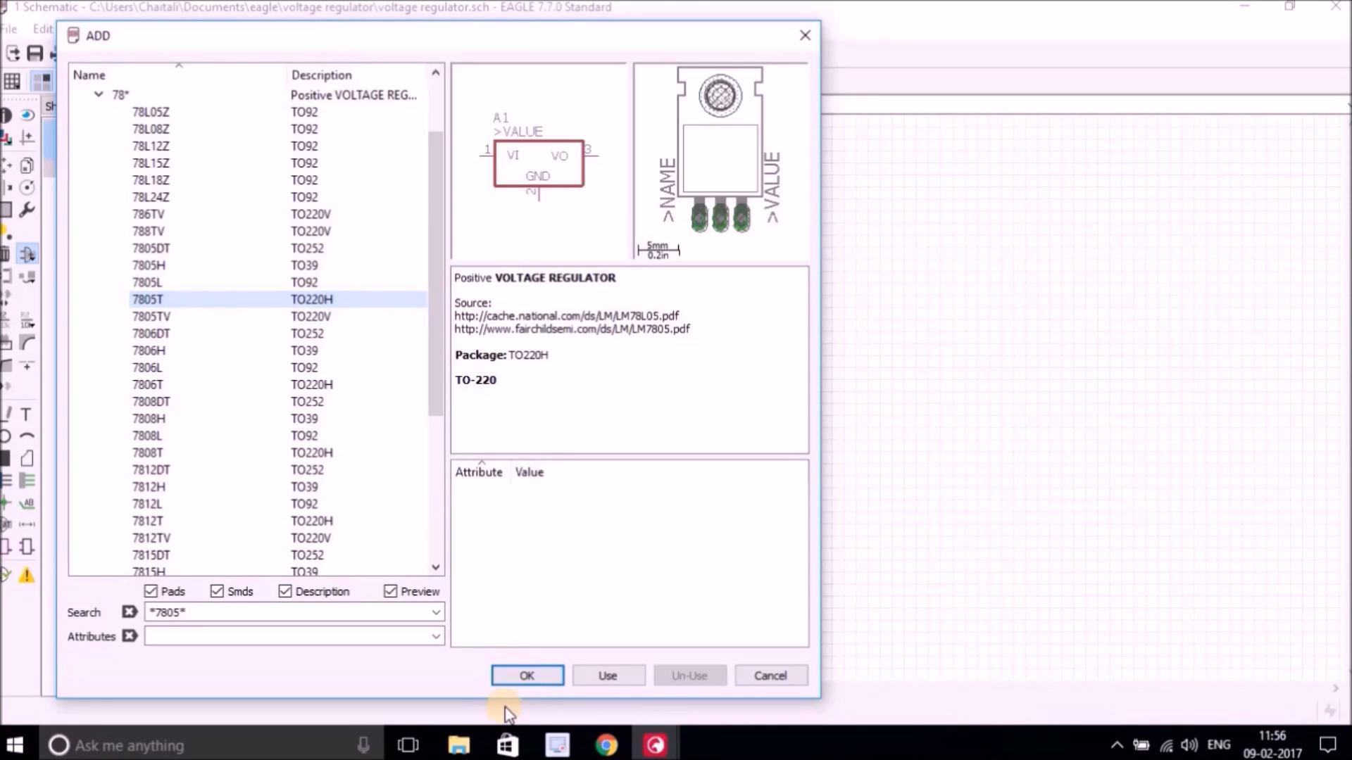
click(528, 674)
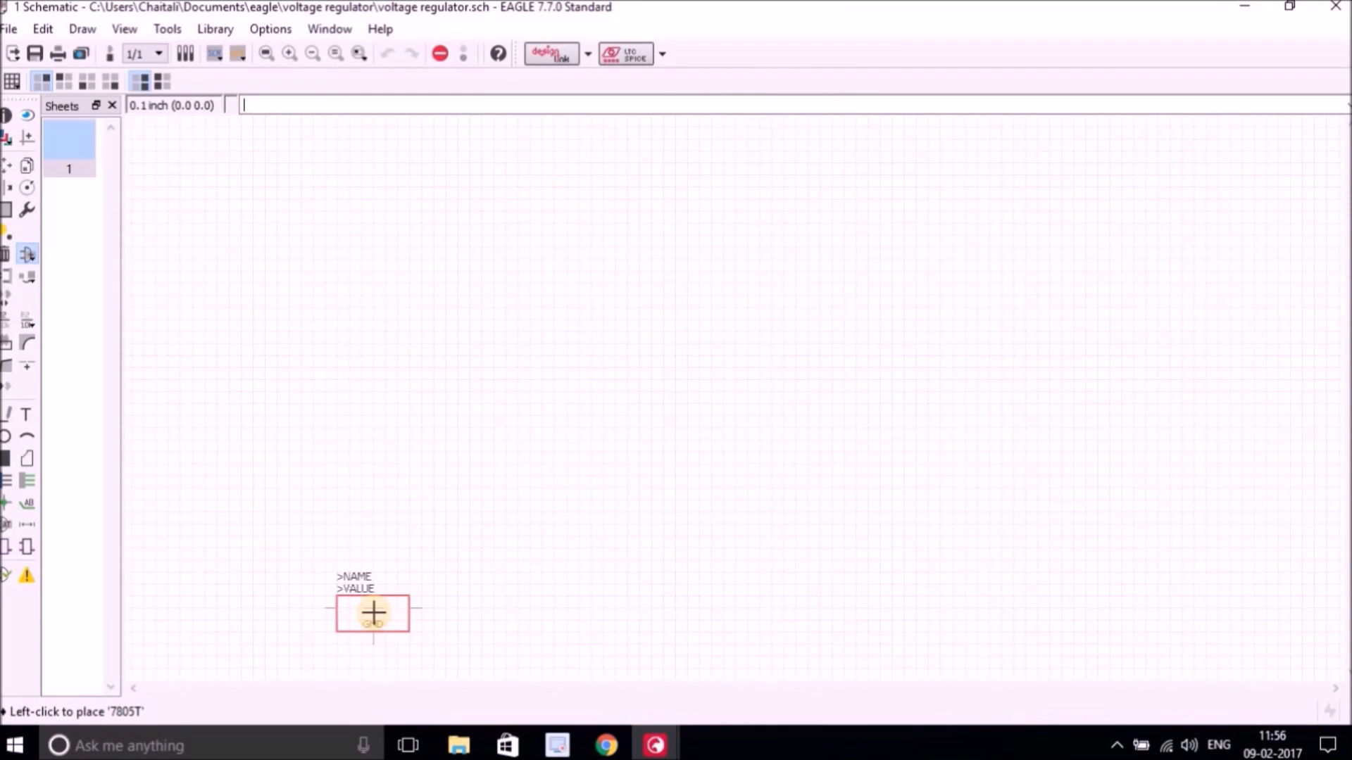
click(400, 597)
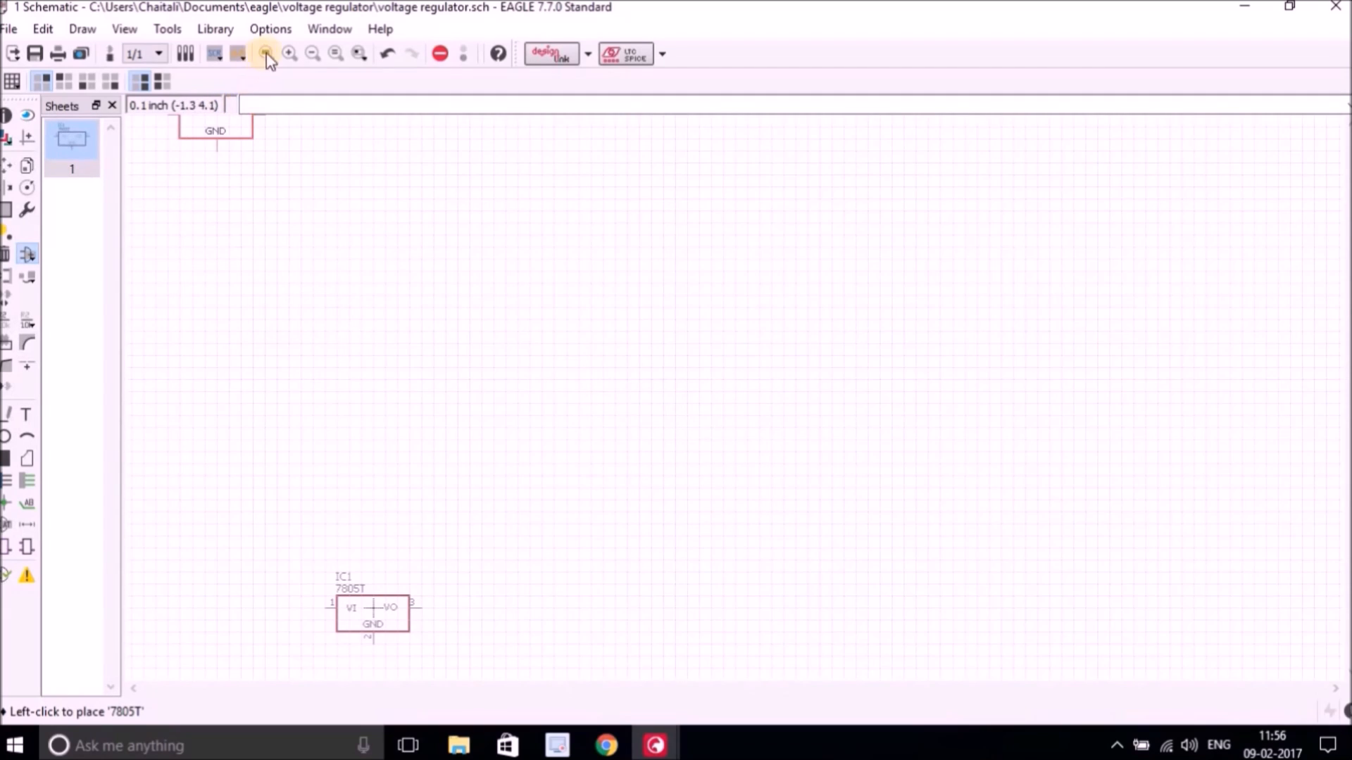
click(267, 54)
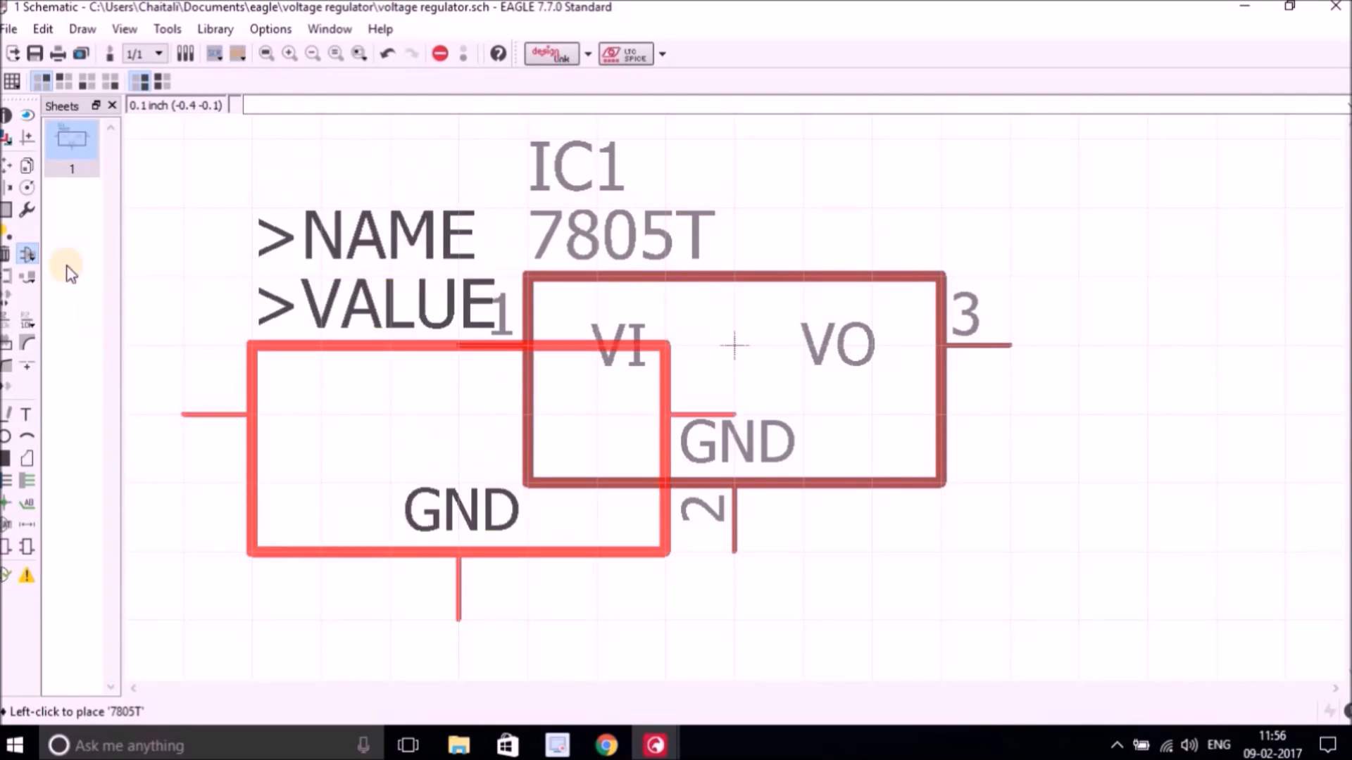
click(27, 257)
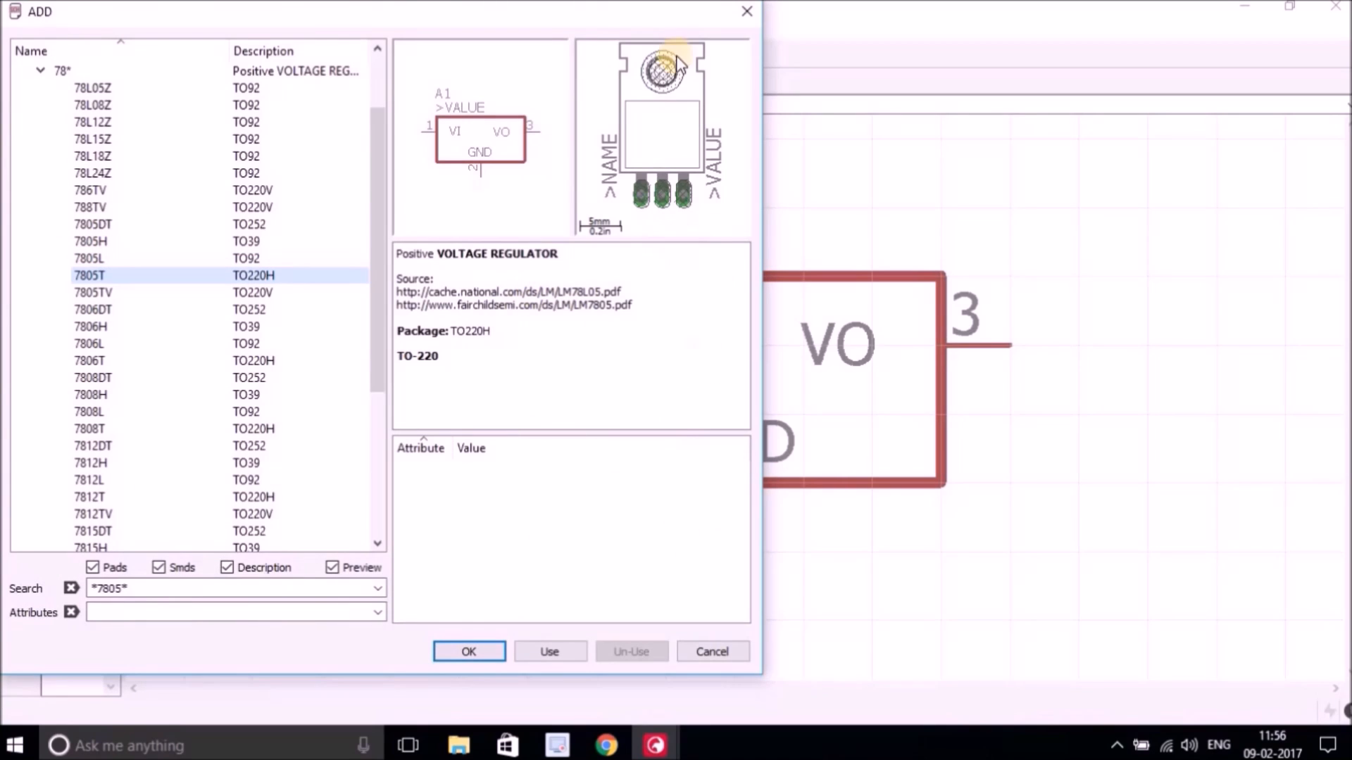
click(733, 28)
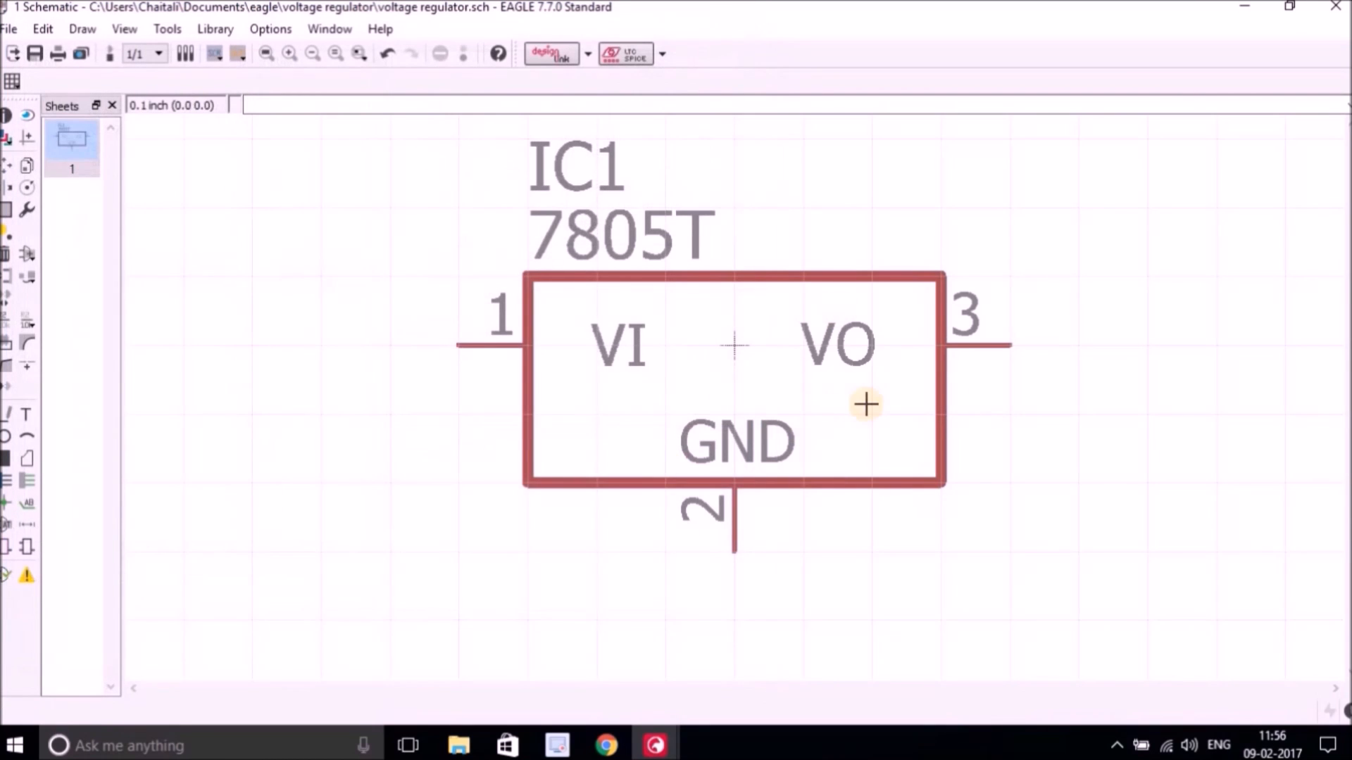
Search the parts libraries for jack and place a DCJ0202 DC power jack from the con-jack library left of the regulator.
scroll(866, 402, down, 2)
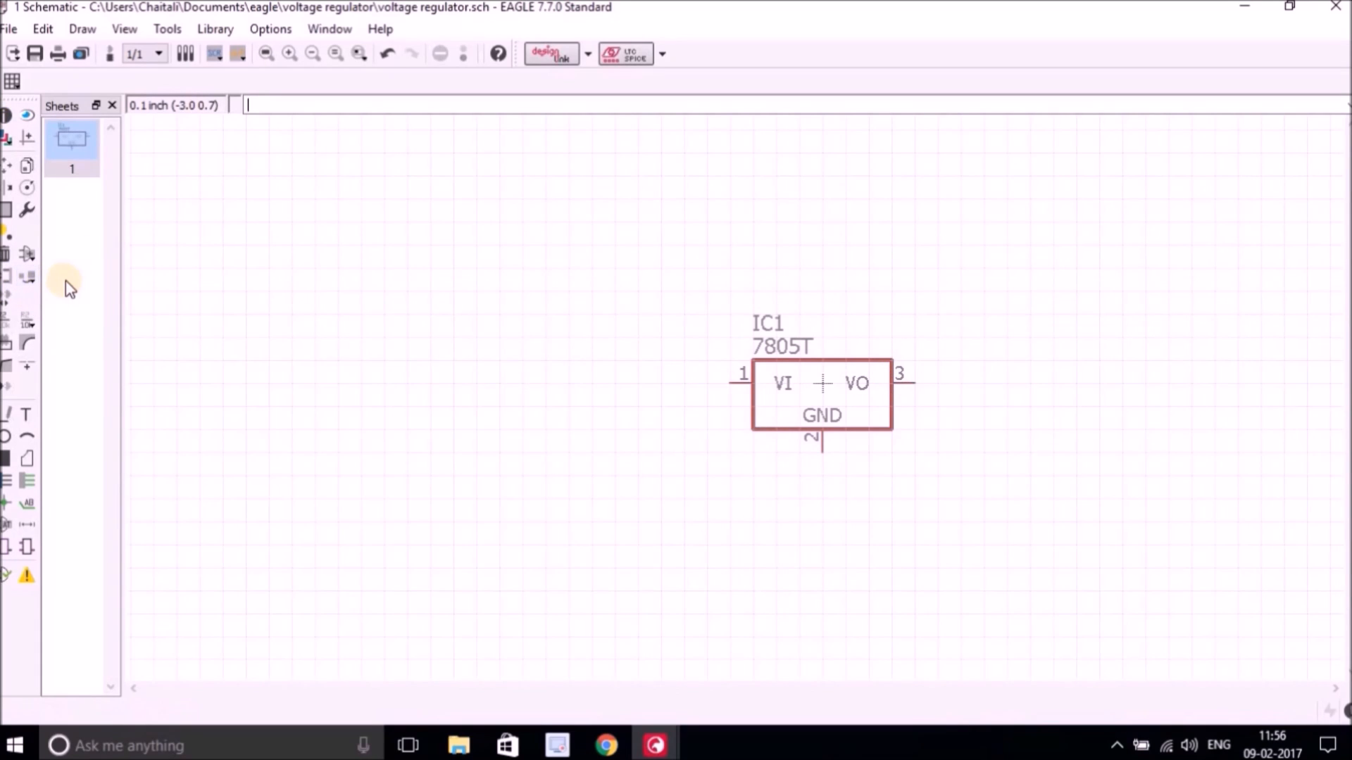
click(28, 256)
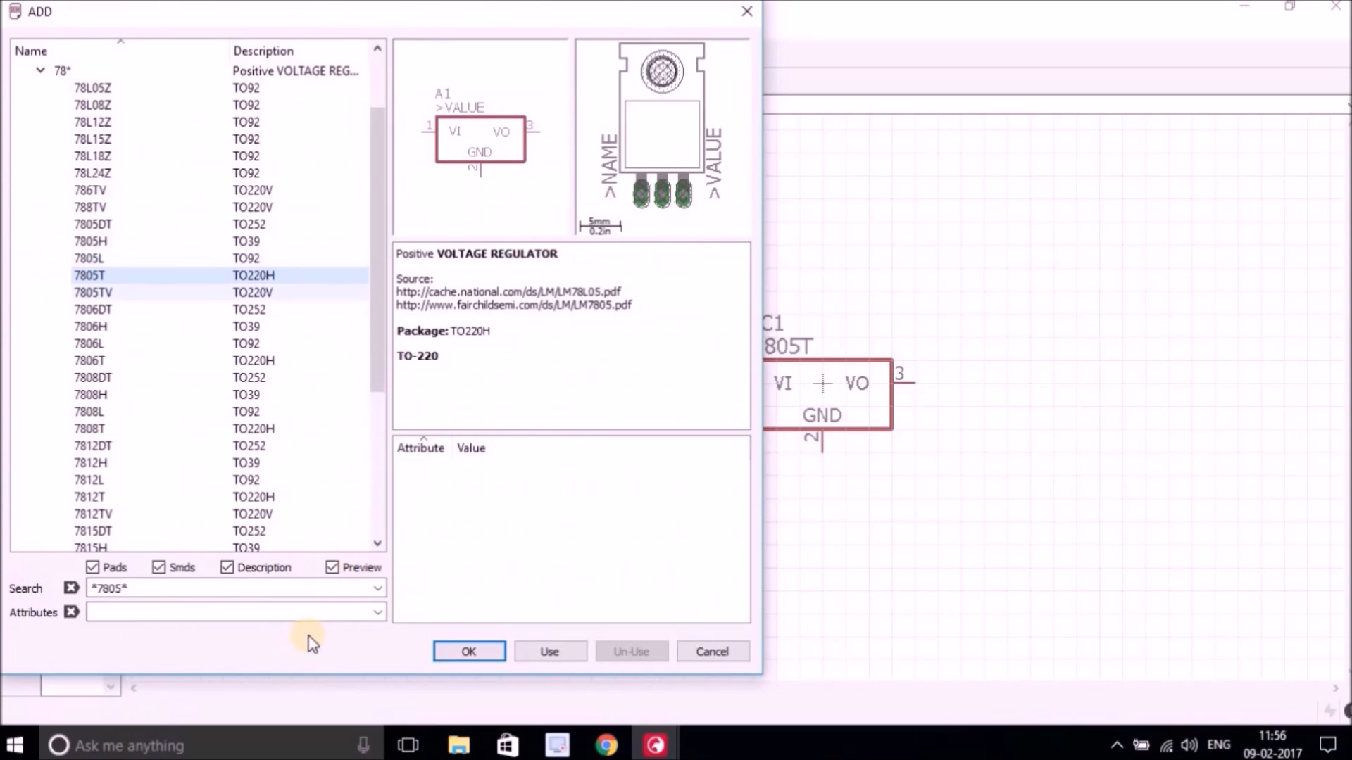
drag(134, 589, 86, 590)
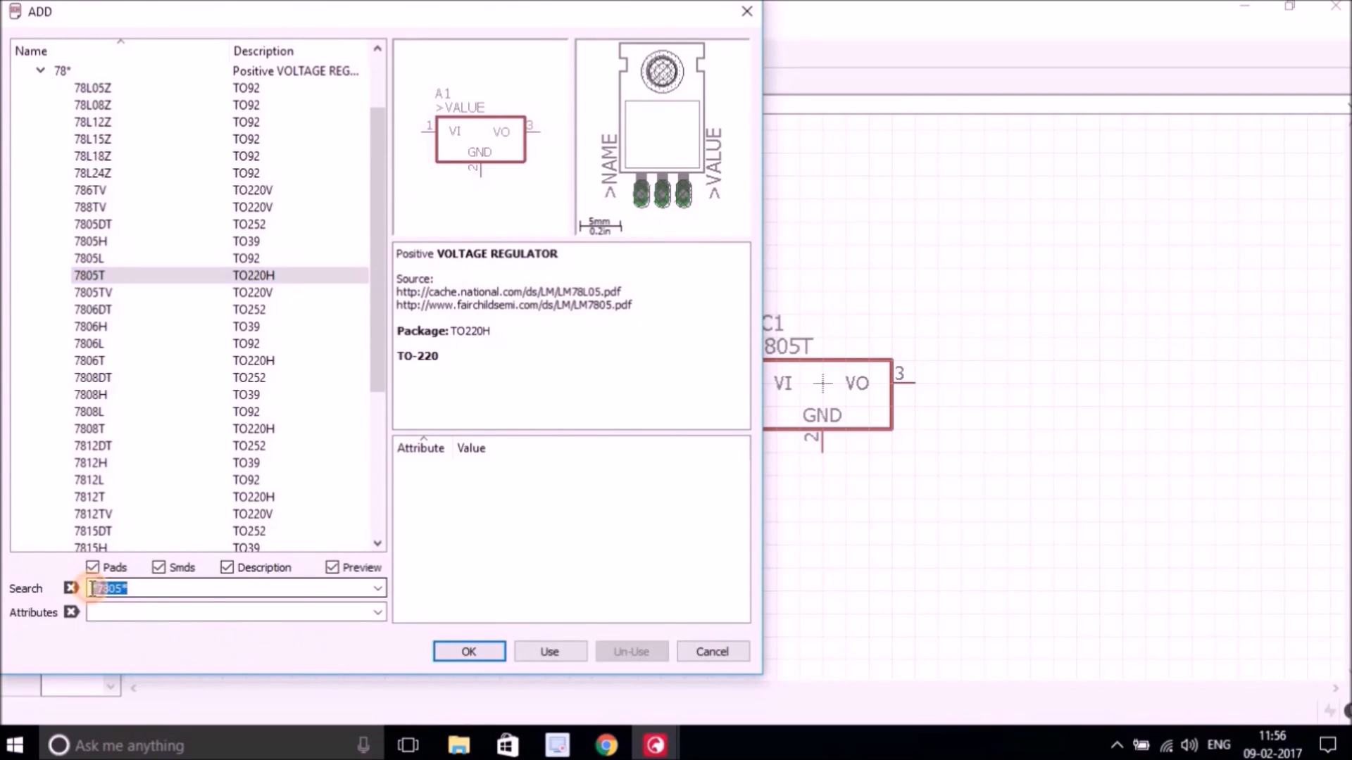
key(BackSpace)
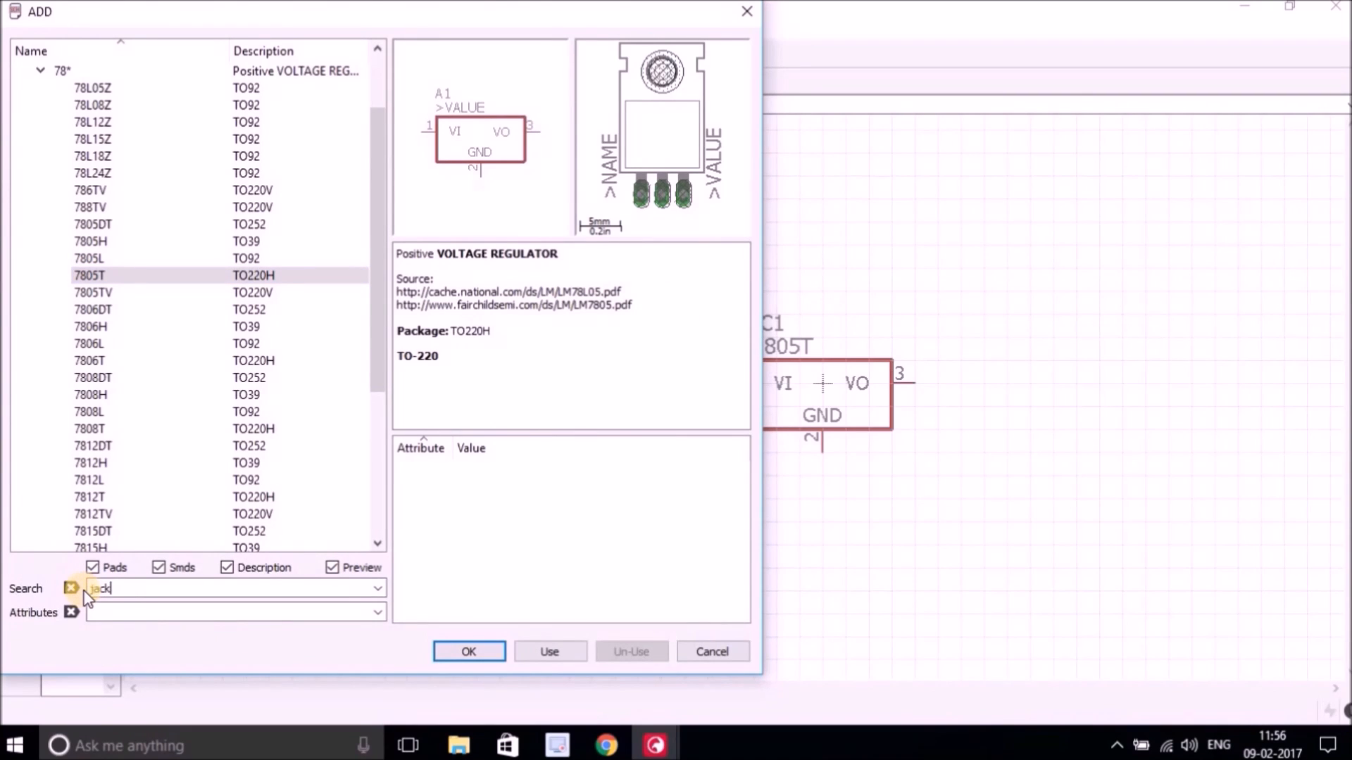
key(Return)
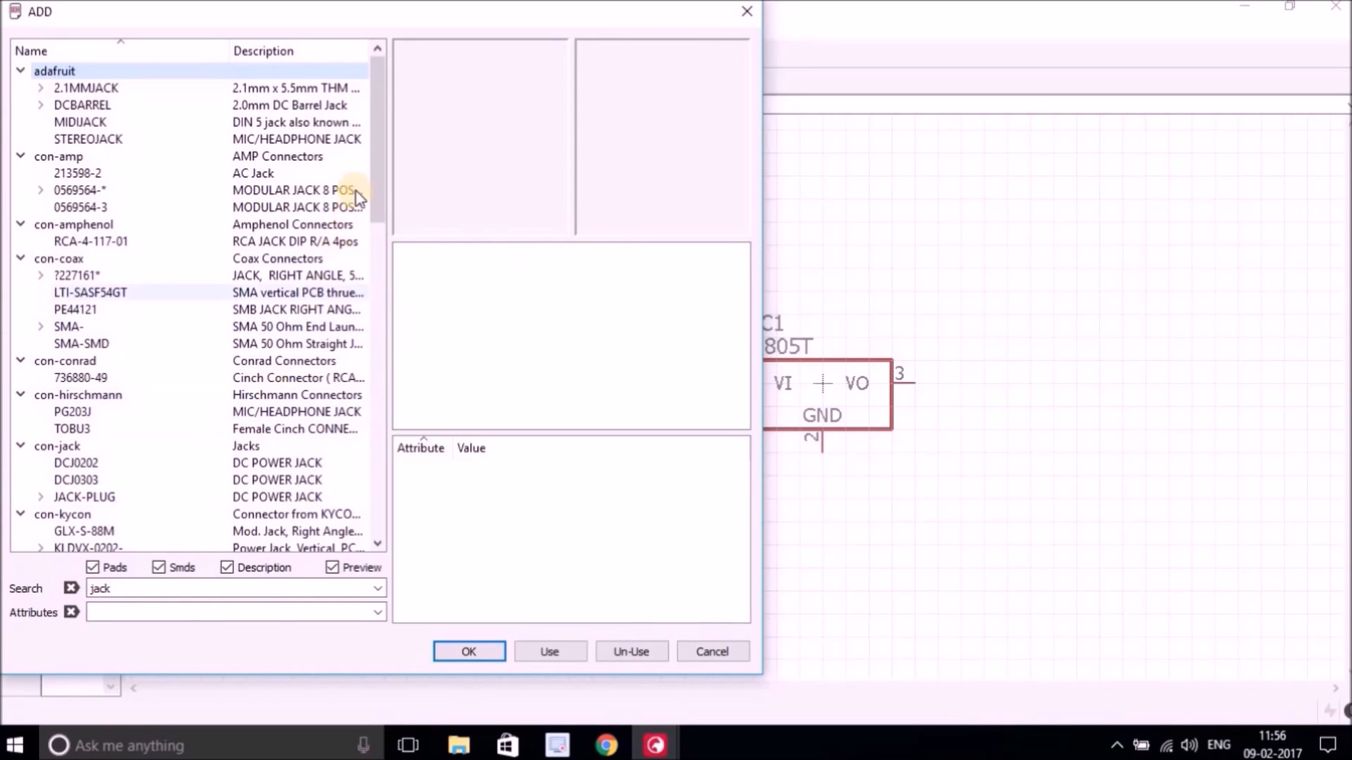
drag(385, 174, 381, 214)
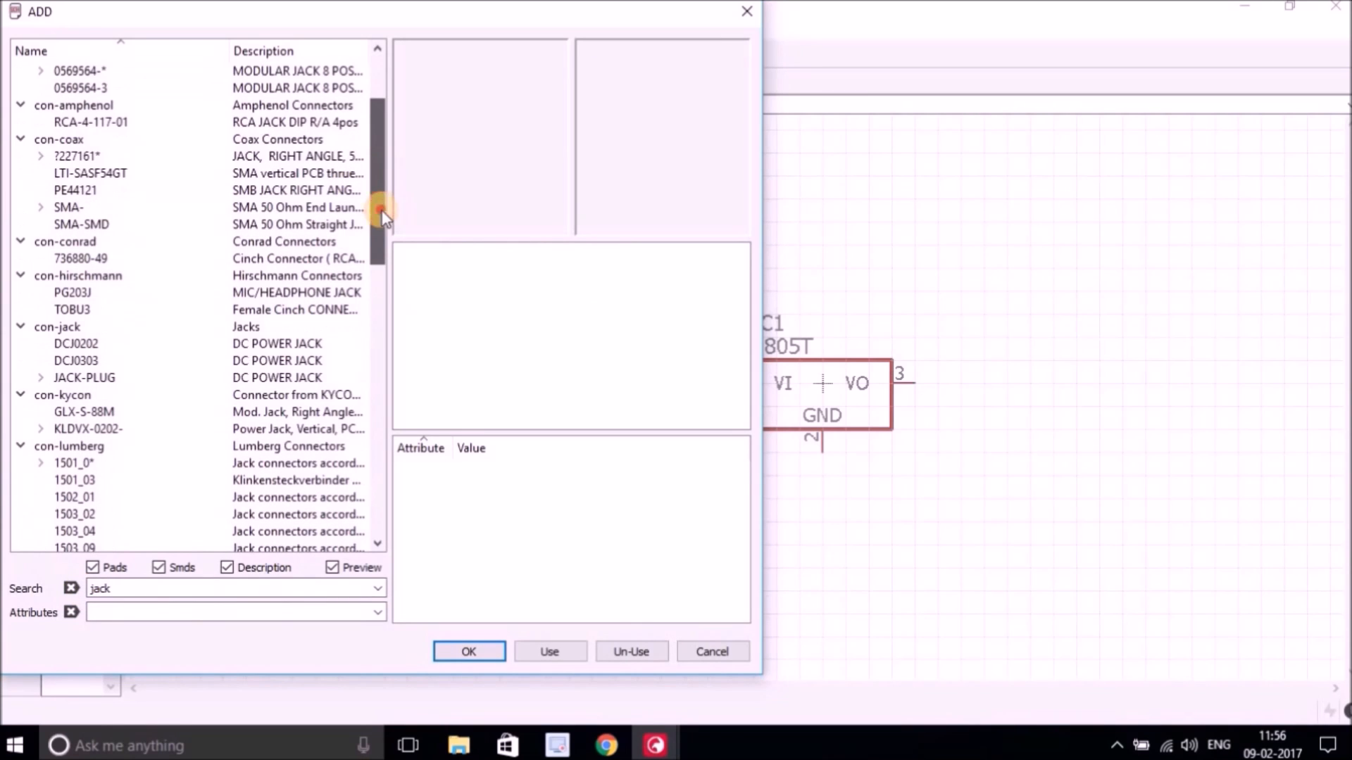
click(81, 342)
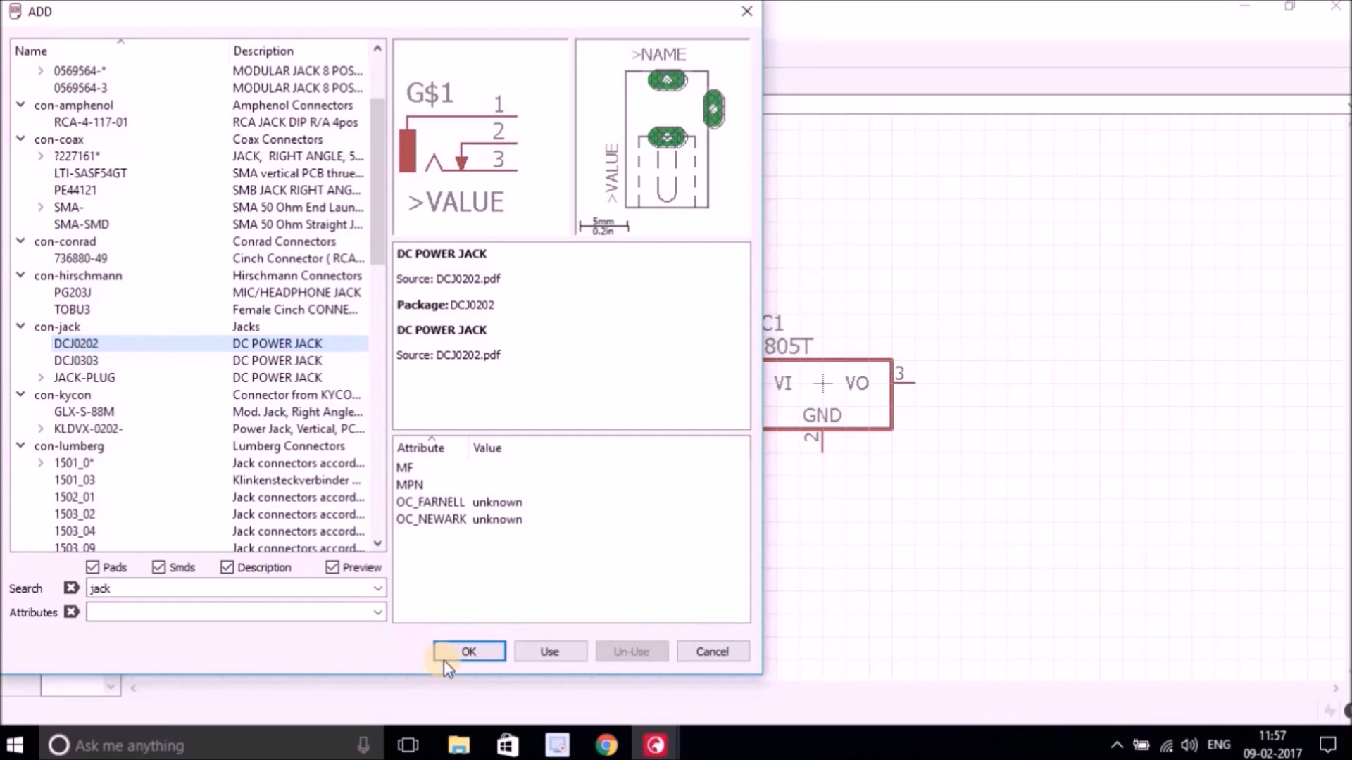
click(471, 652)
click(248, 404)
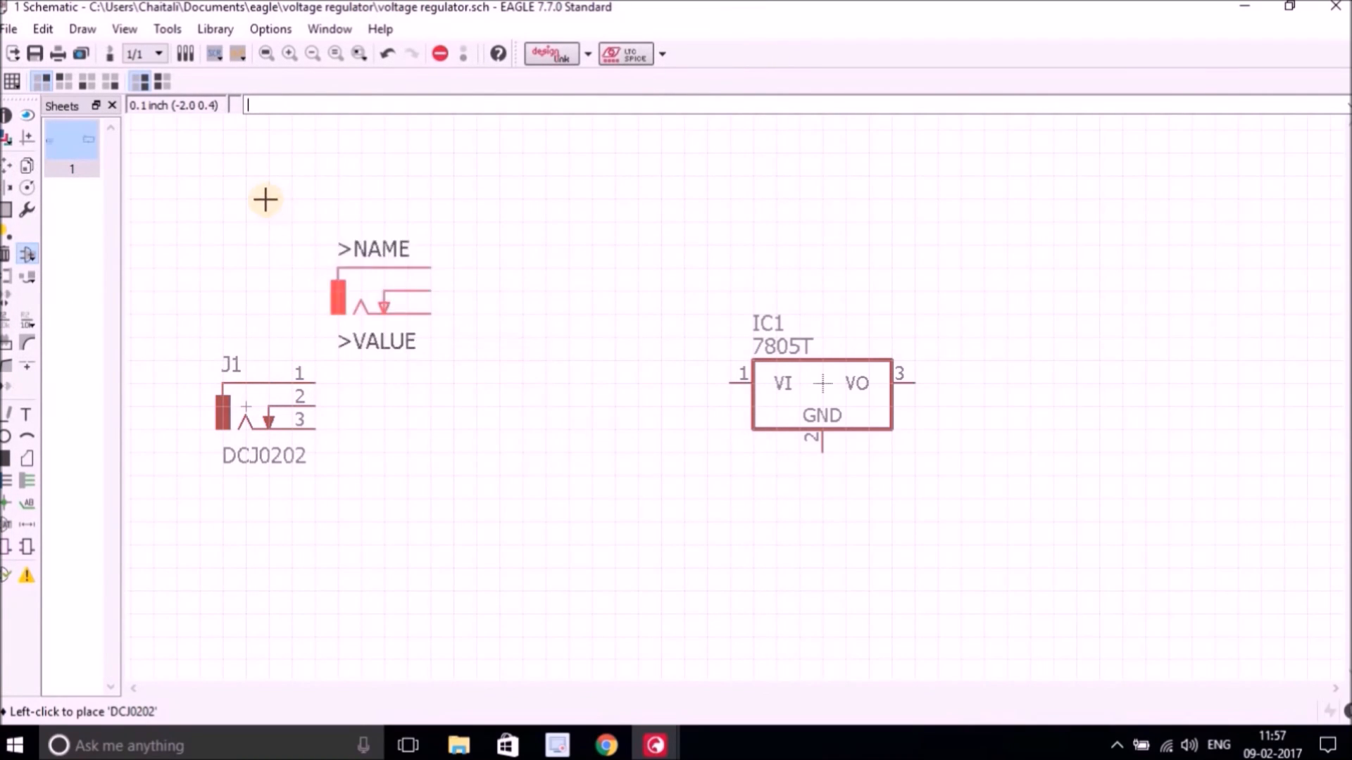
Search the parts libraries for *1N4004* and choose the 1N4004 diode from the diode library.
click(25, 256)
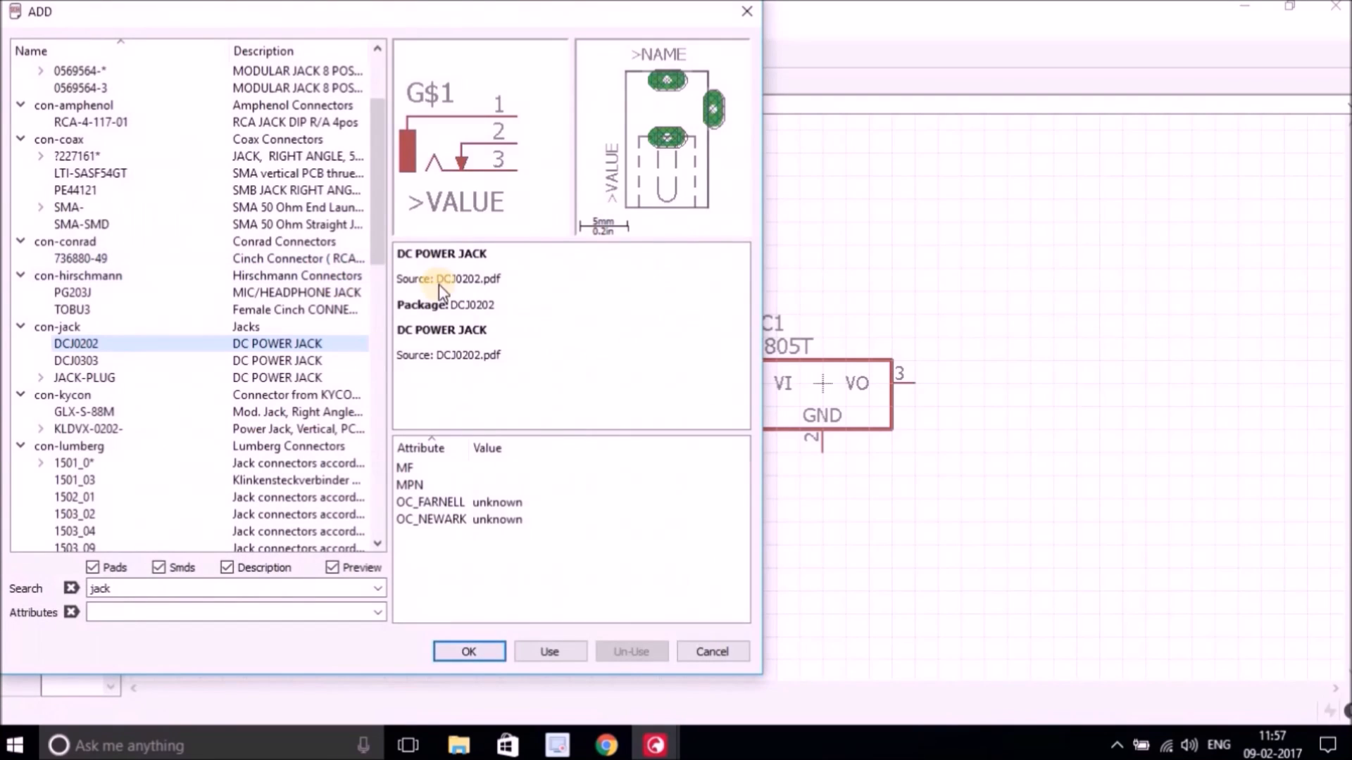
click(131, 587)
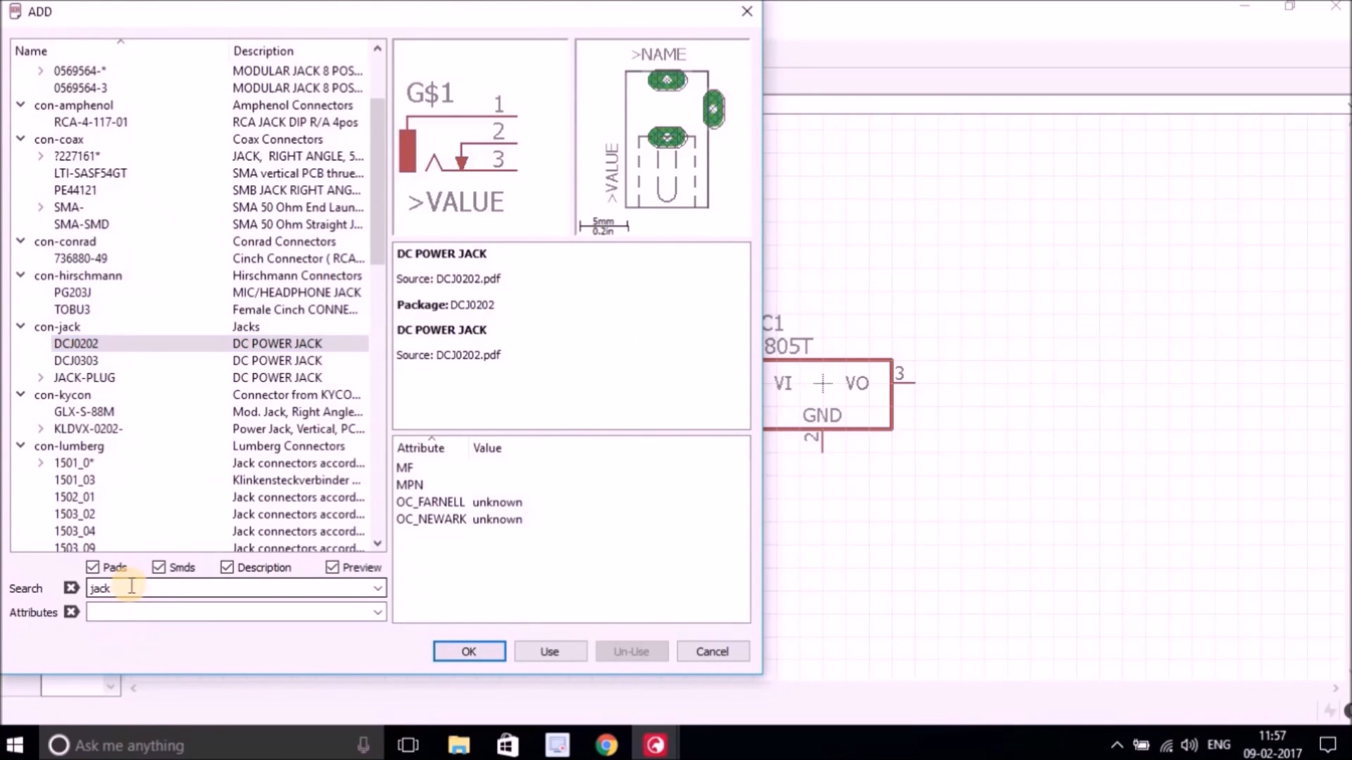
text(*7805*)
text(1N4004*)
key(Return)
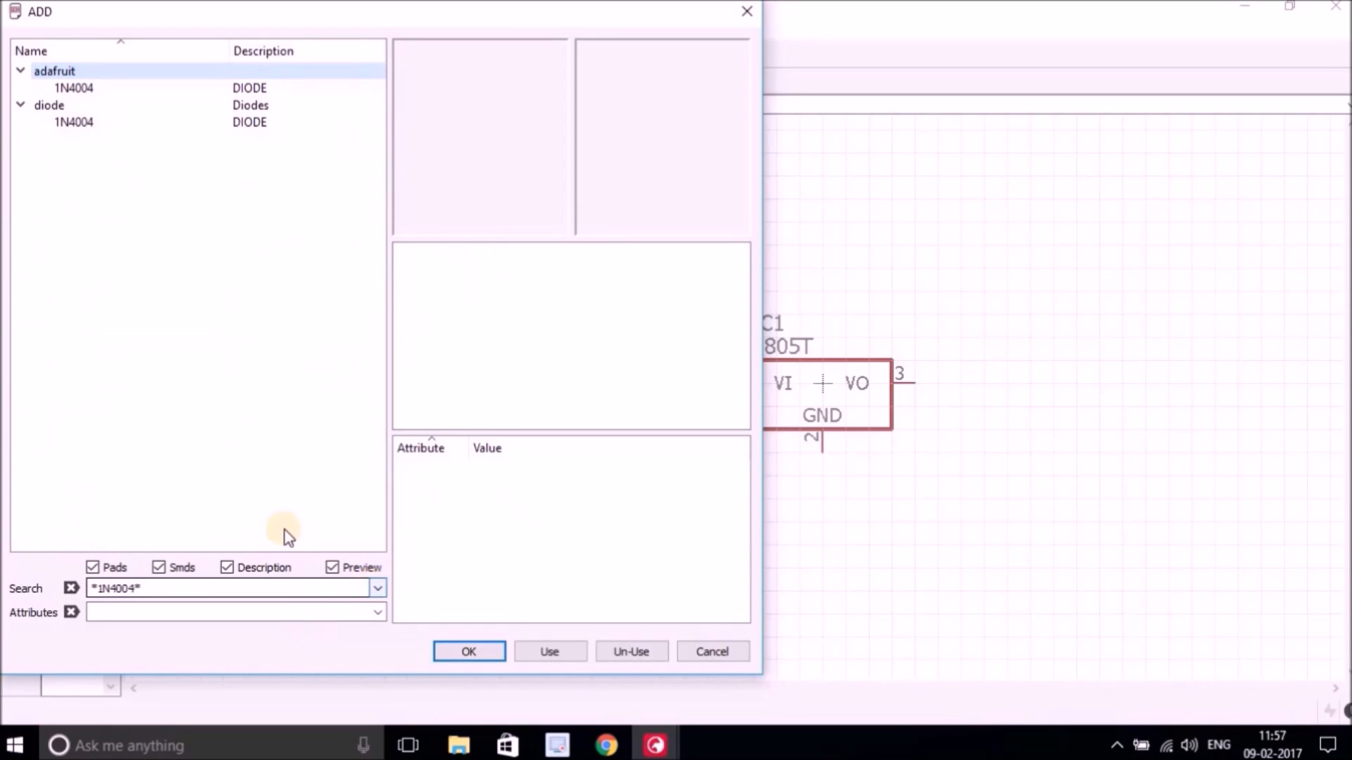
click(72, 122)
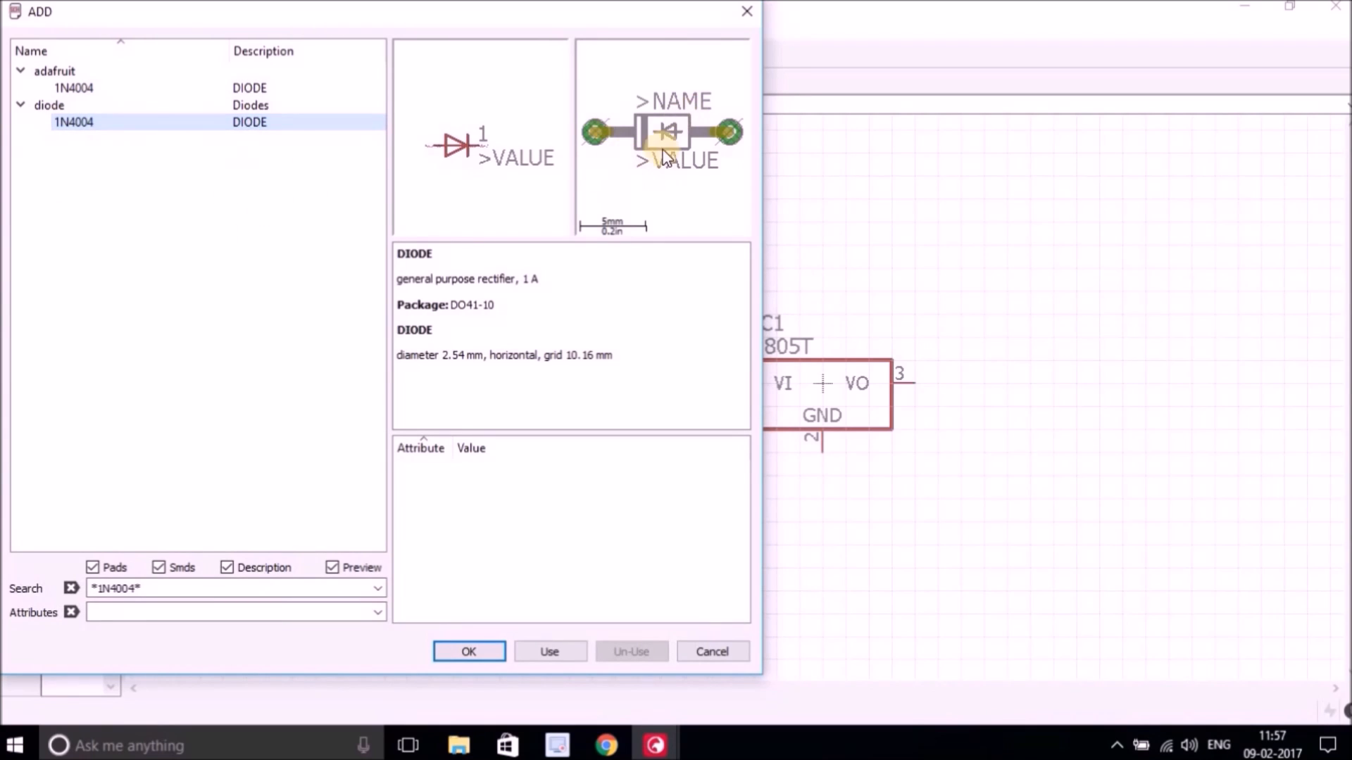
click(473, 651)
Rotate the diode upright and place four 1N4004 diodes in a two-by-two arrangement between the jack and the regulator.
right_click(477, 369)
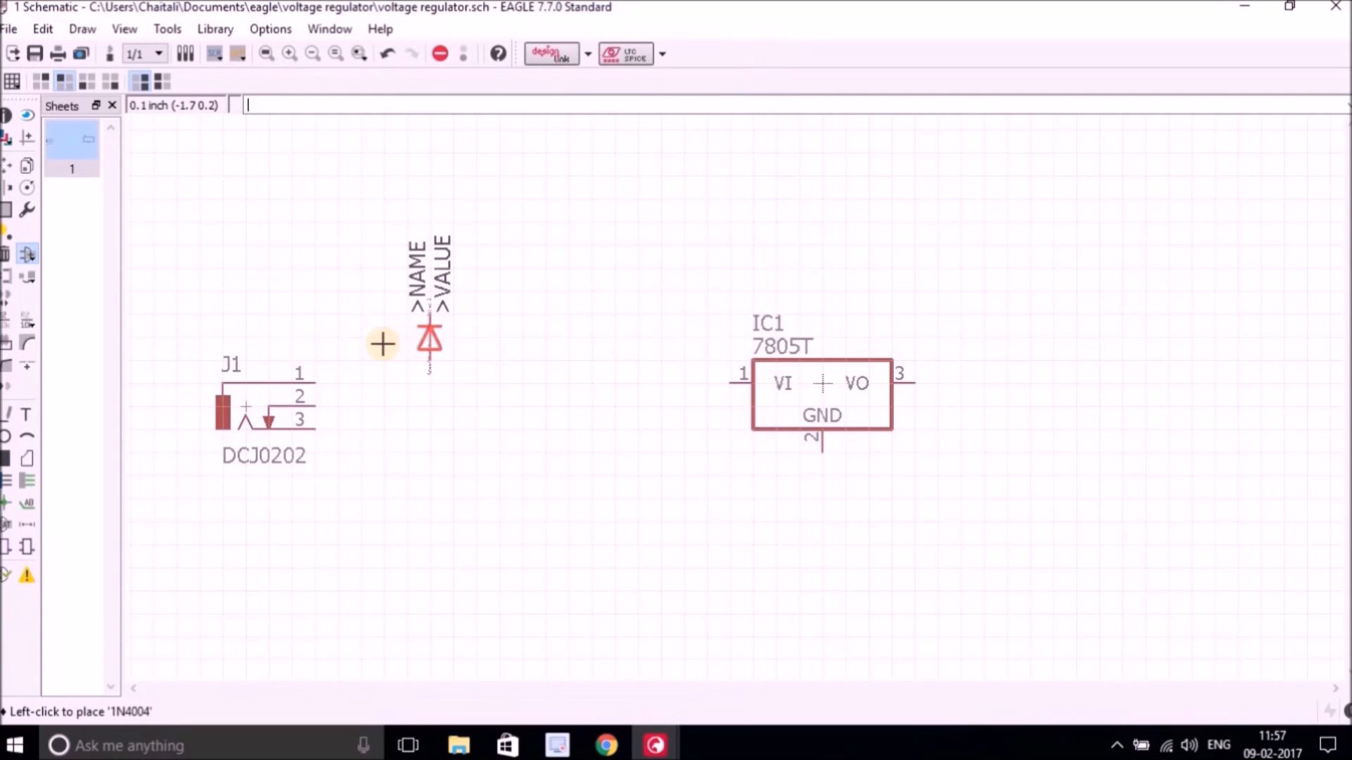
click(397, 333)
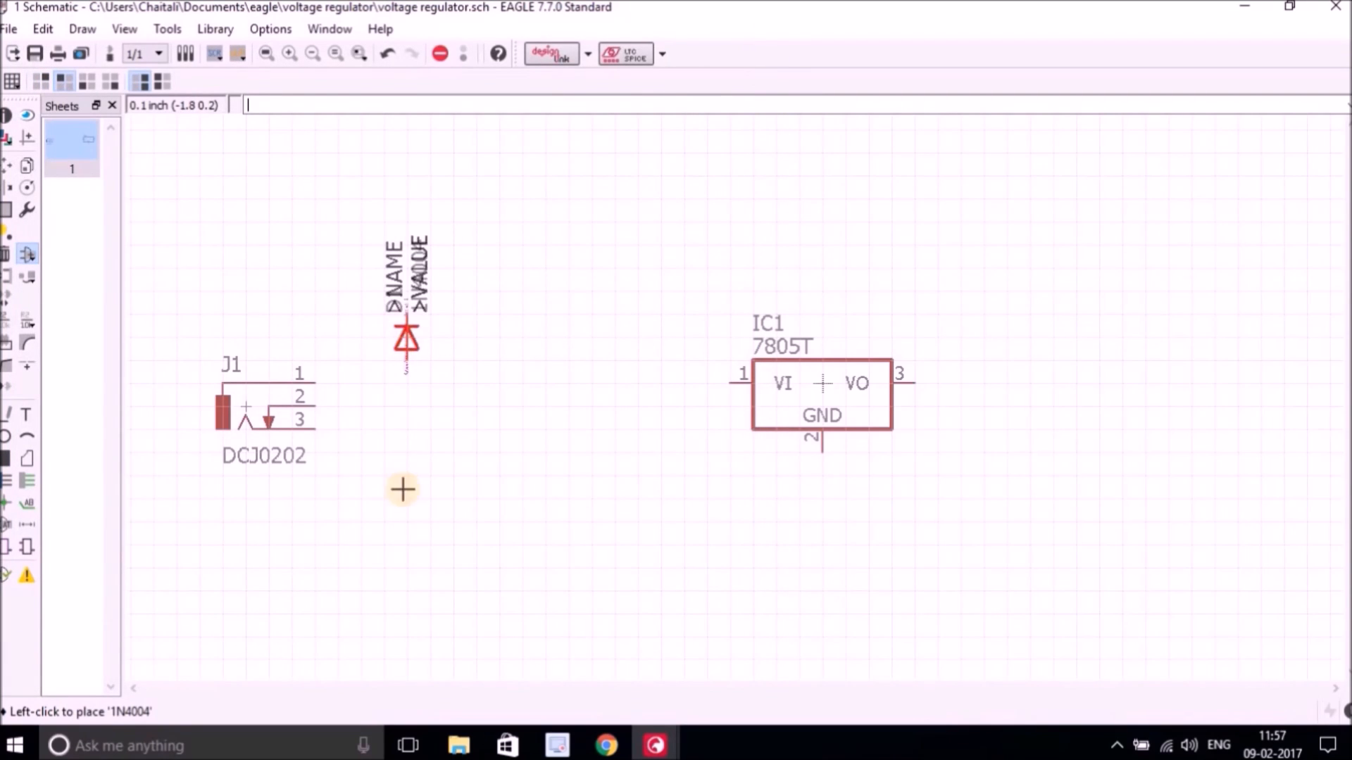
click(396, 494)
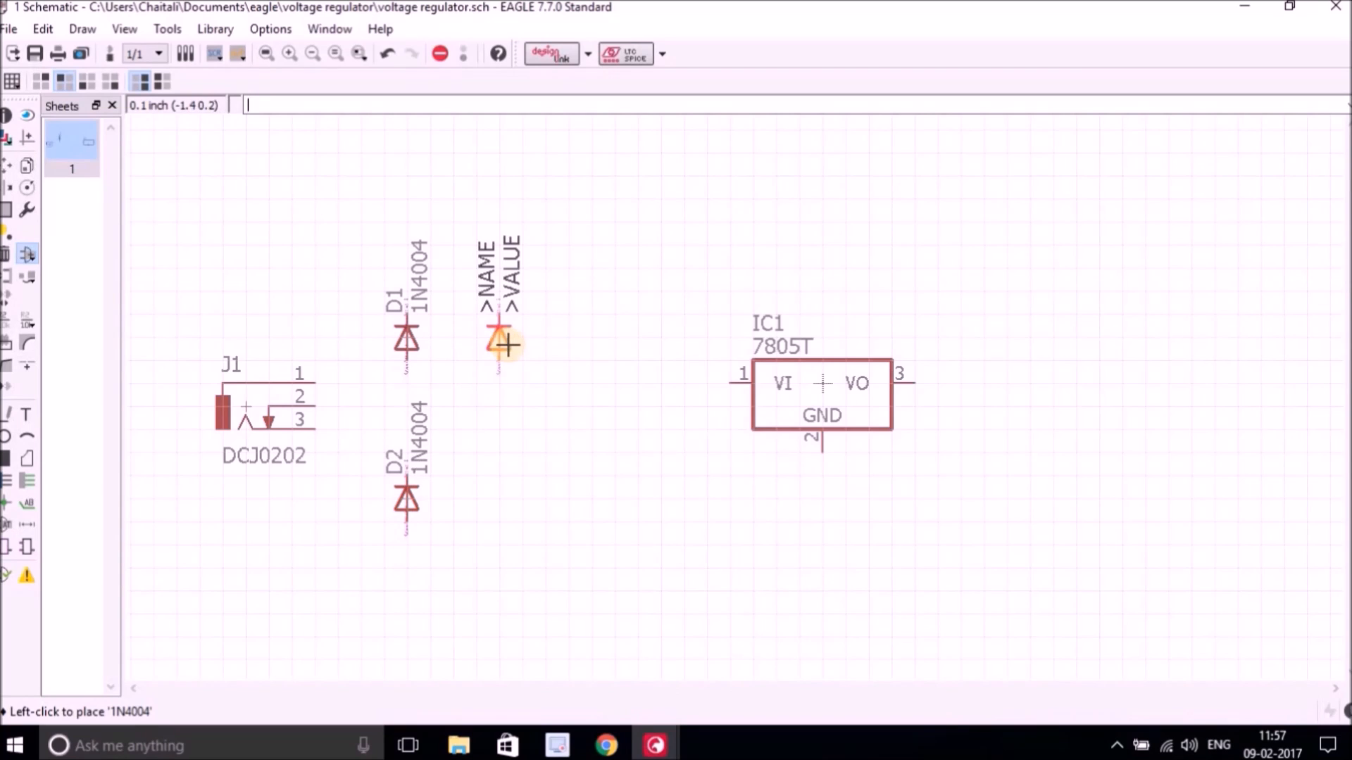
click(506, 344)
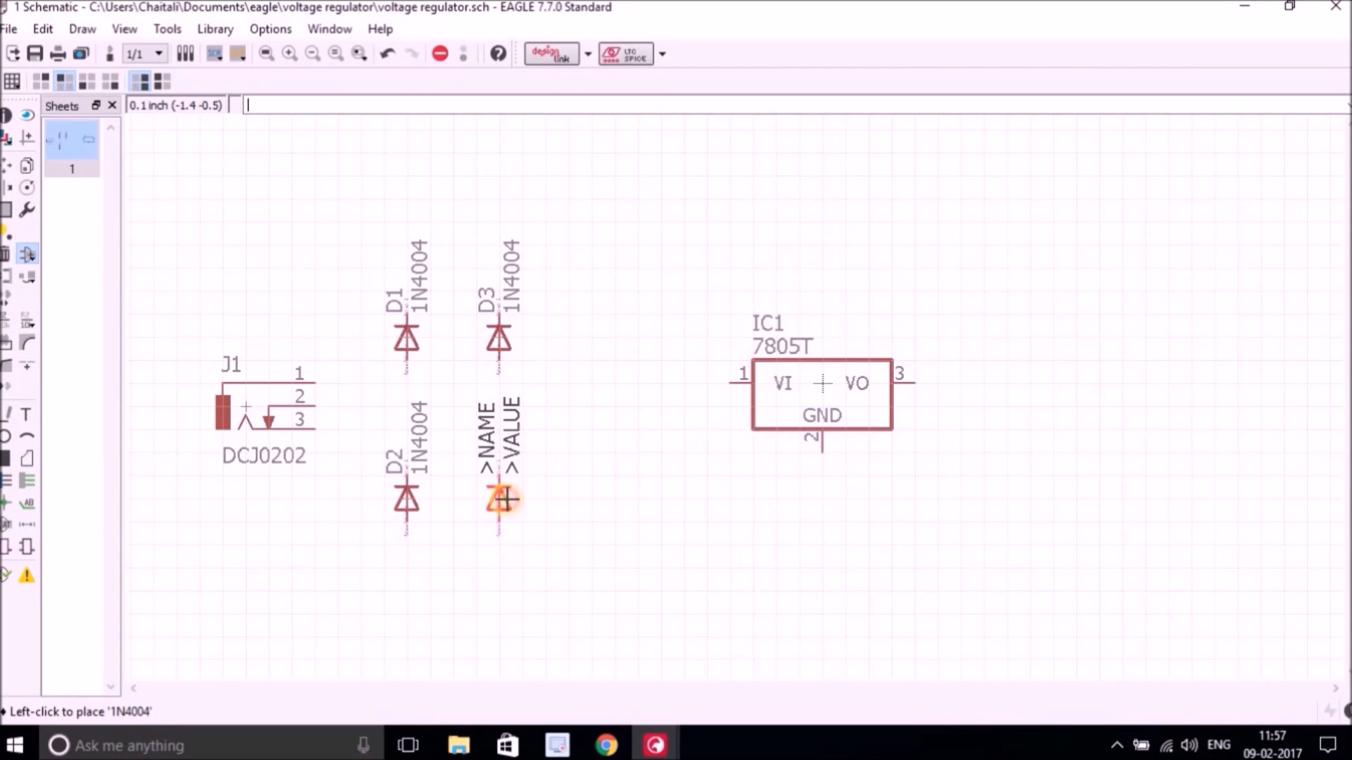
click(504, 499)
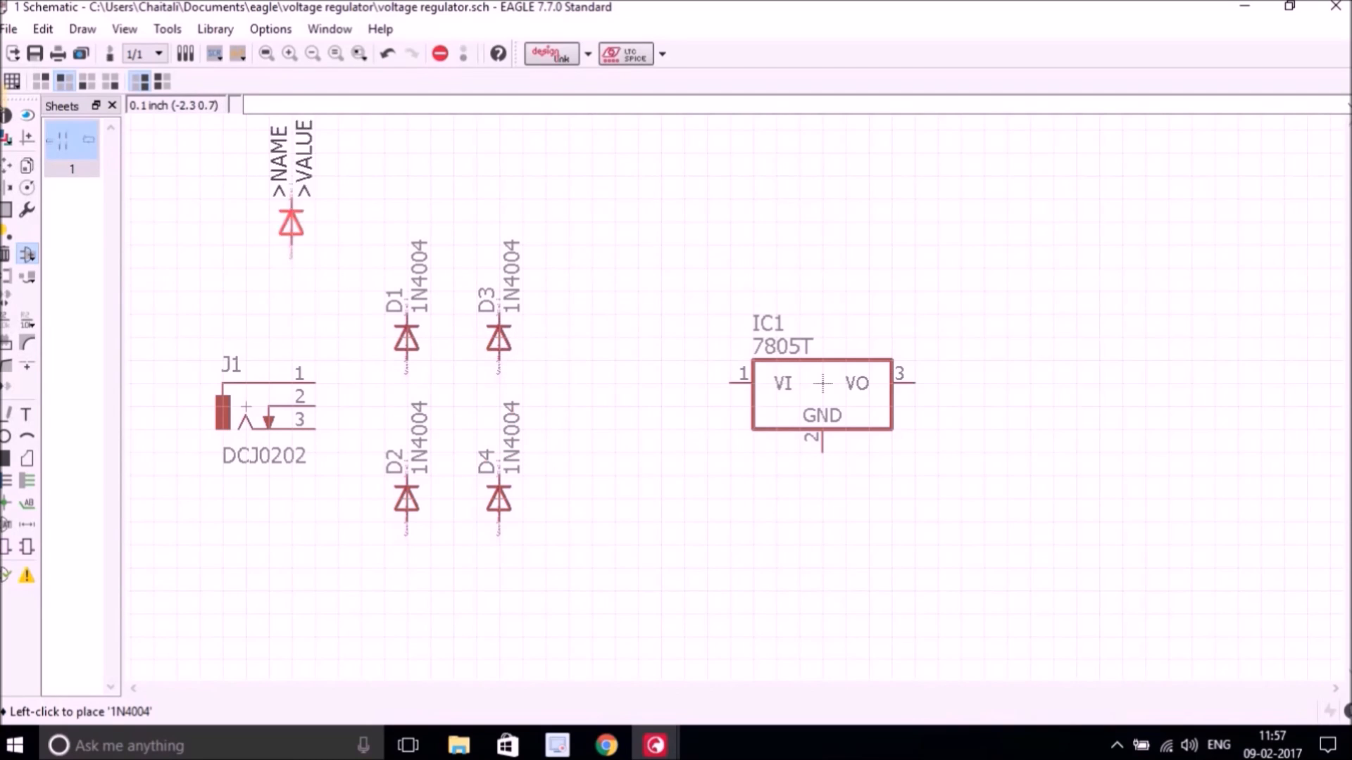
key(Escape)
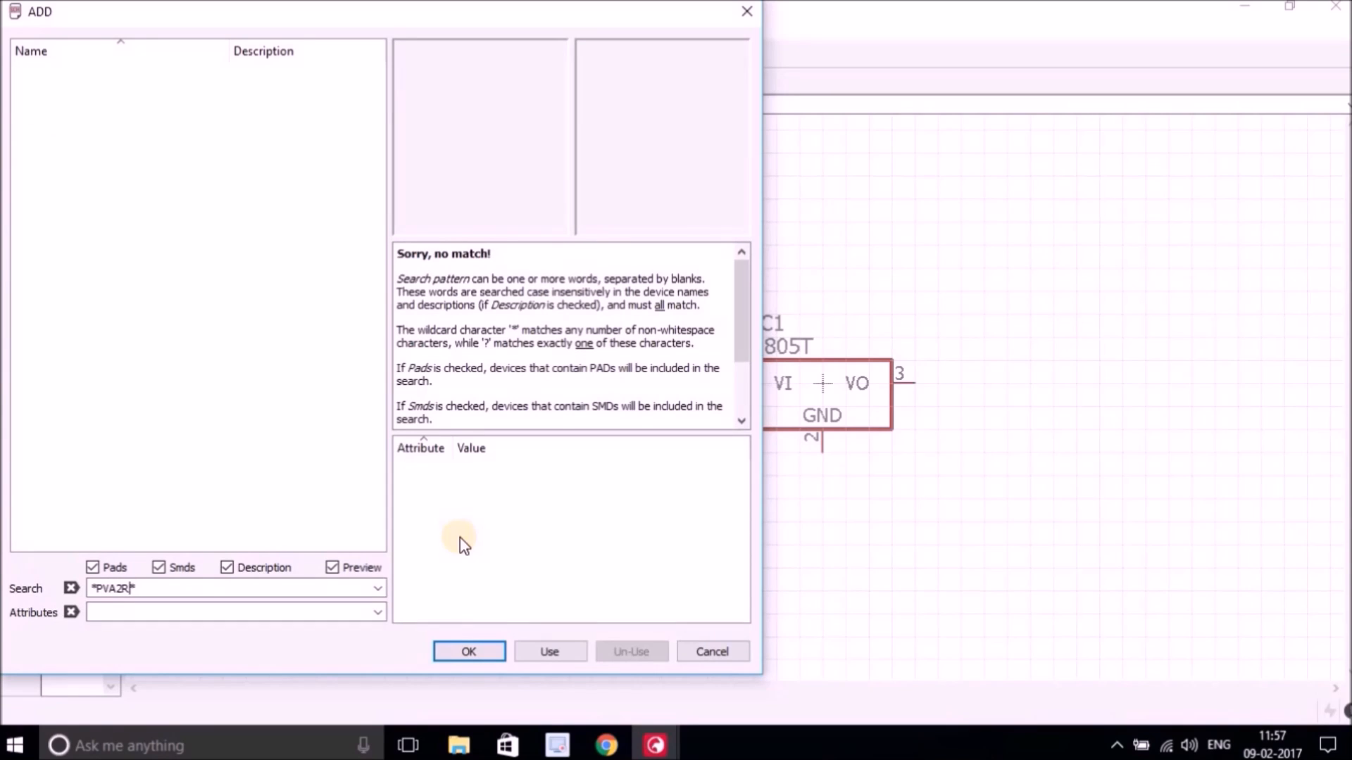
Search for *PVA2R* and place the PVA2R ITT switch from switch-misc, rotated, above the diodes.
key(Return)
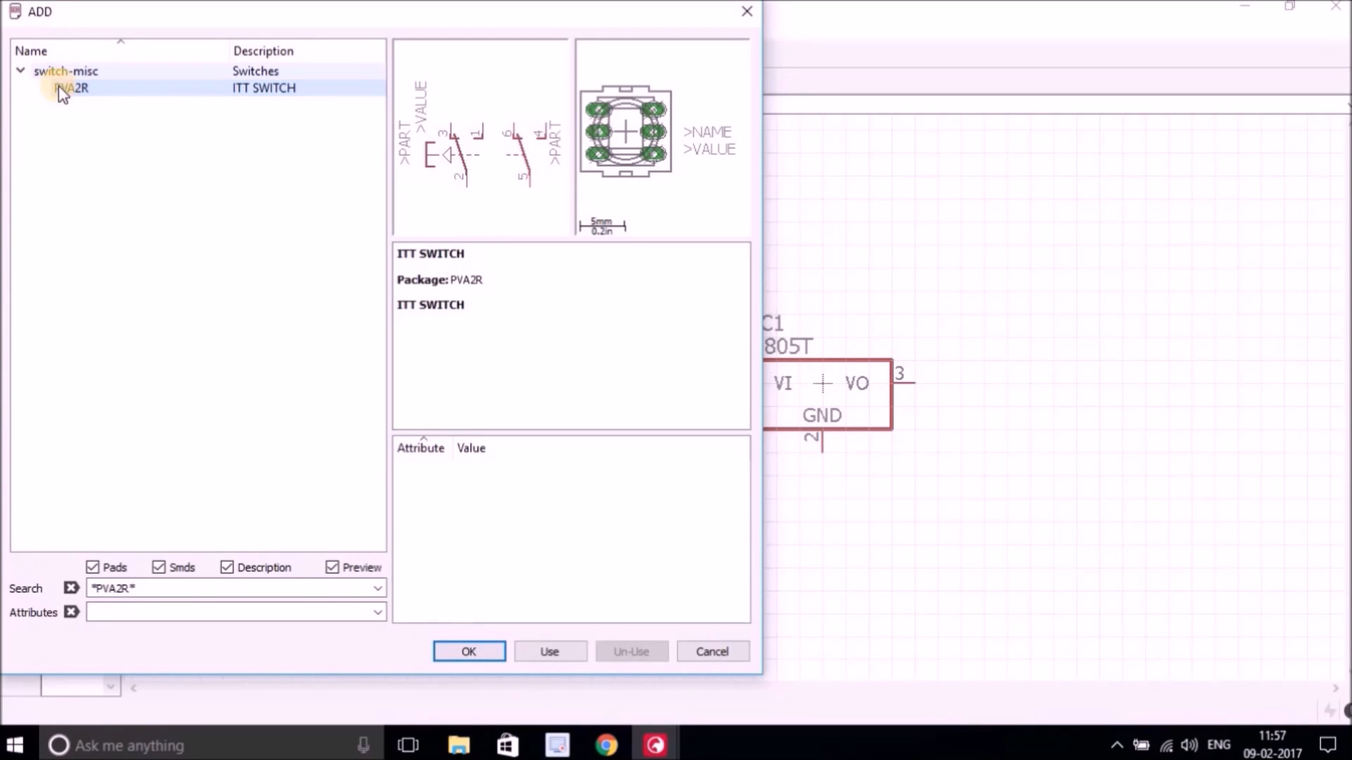
click(470, 652)
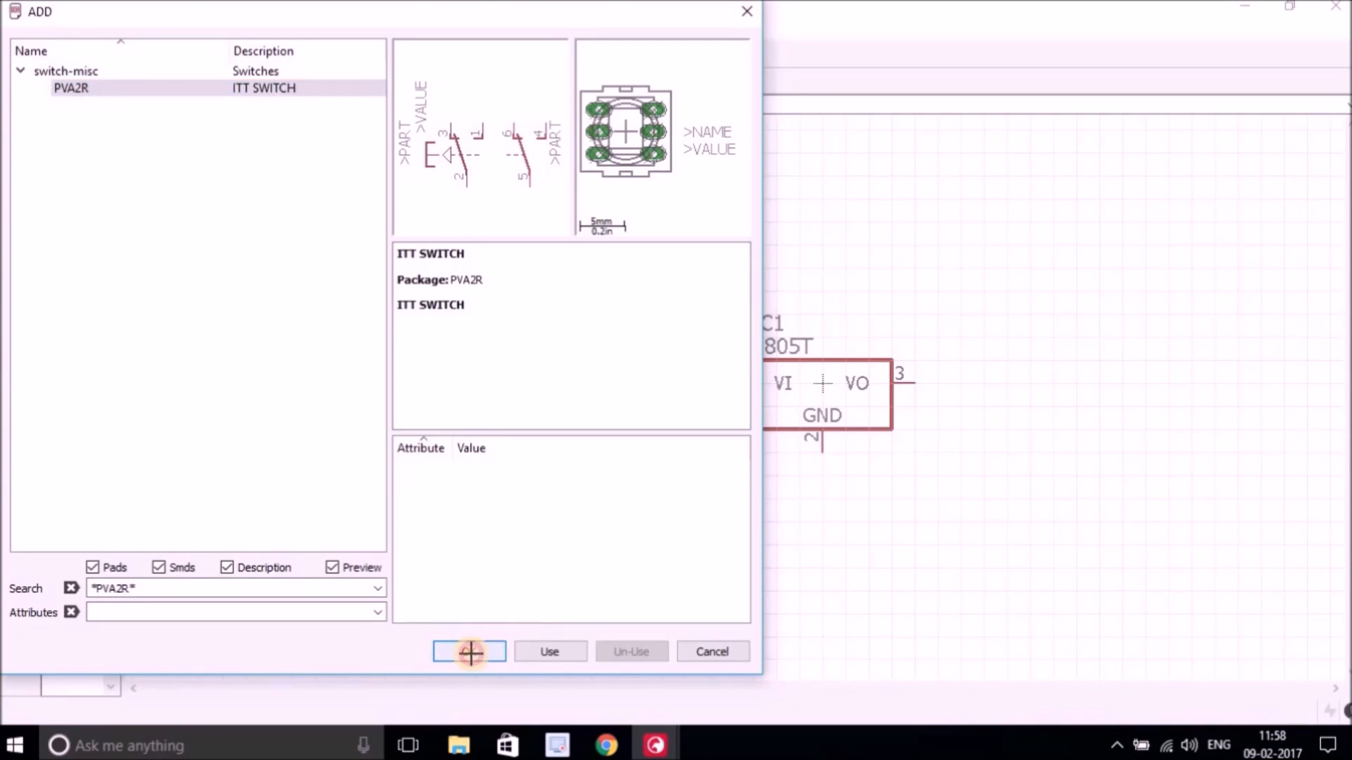
right_click(681, 241)
right_click(681, 241)
right_click(680, 240)
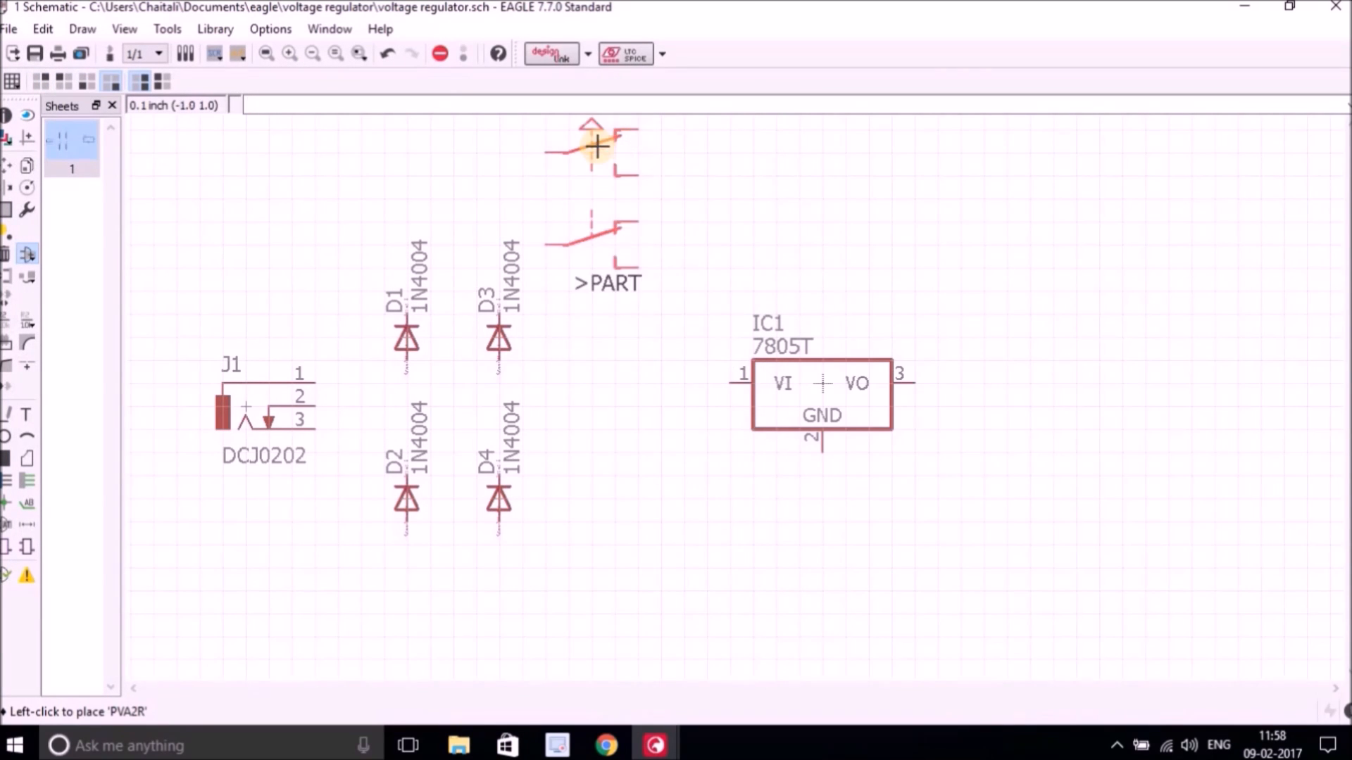
click(597, 147)
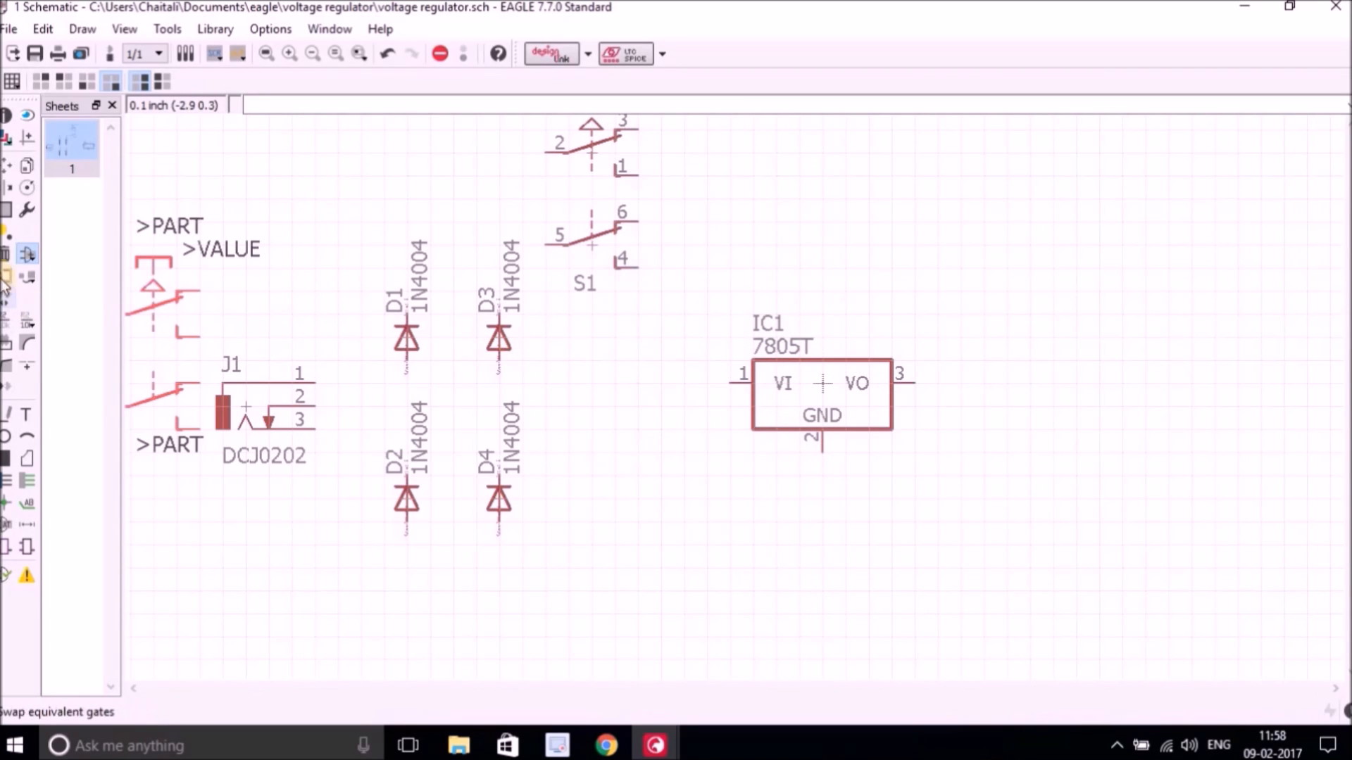
Reopen the parts library and search for *E5-13*.
click(30, 260)
click(360, 609)
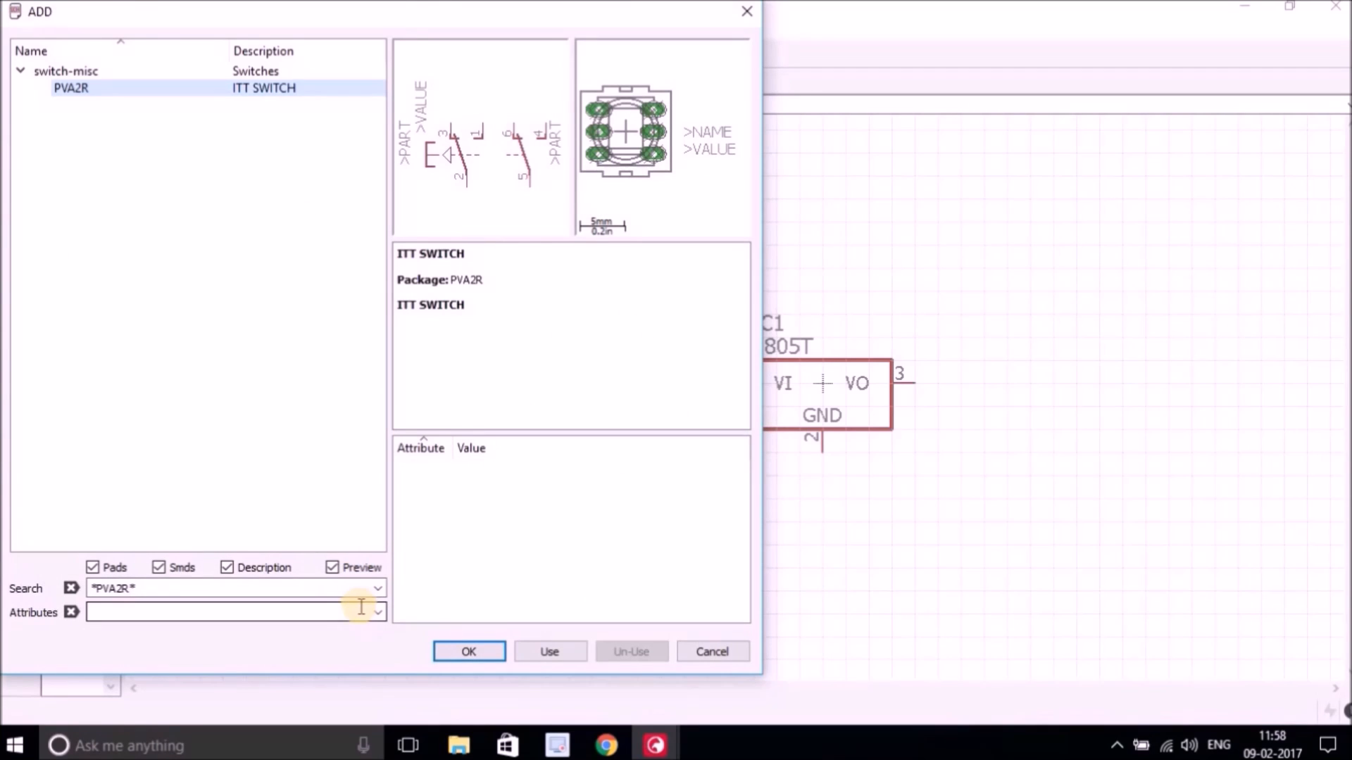
click(123, 590)
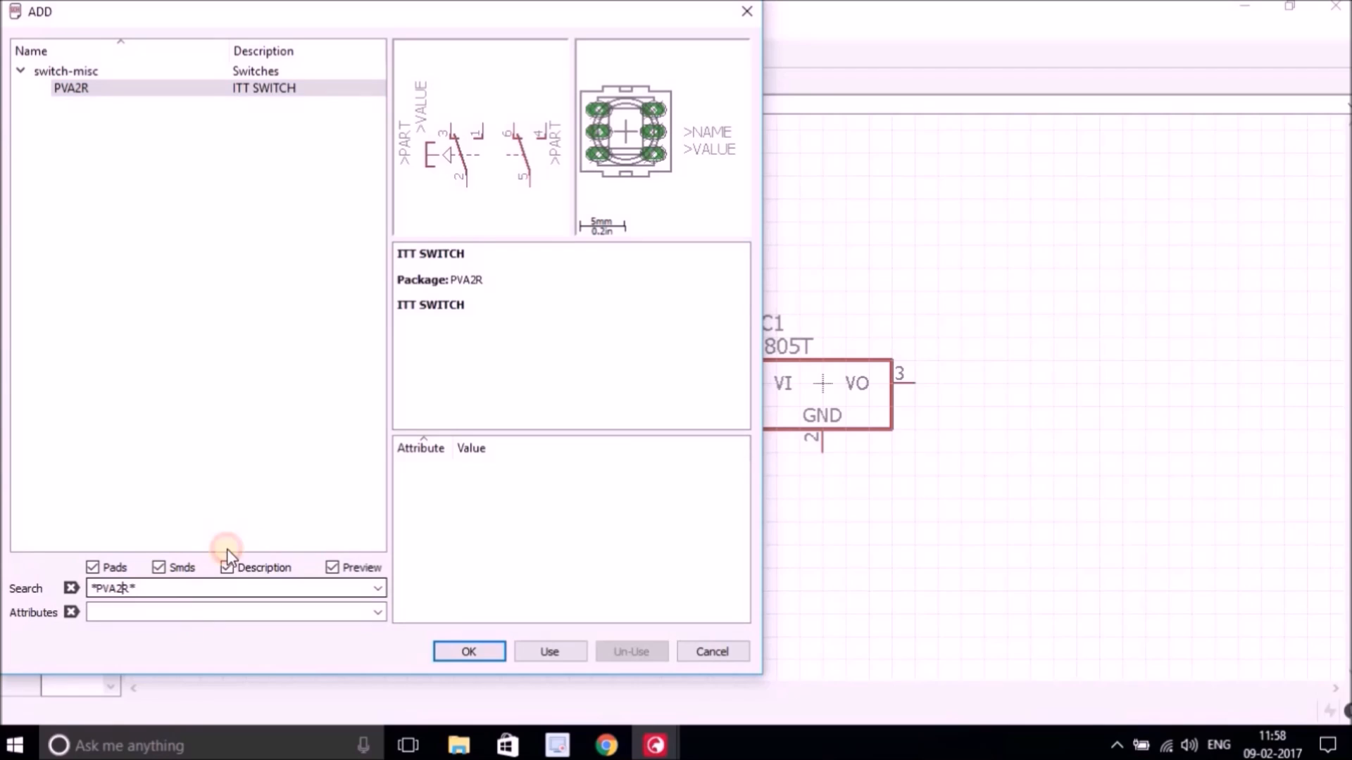
key(BackSpace)
key(BackSpace)
key(BackSpace)
key(BackSpace)
key(BackSpace)
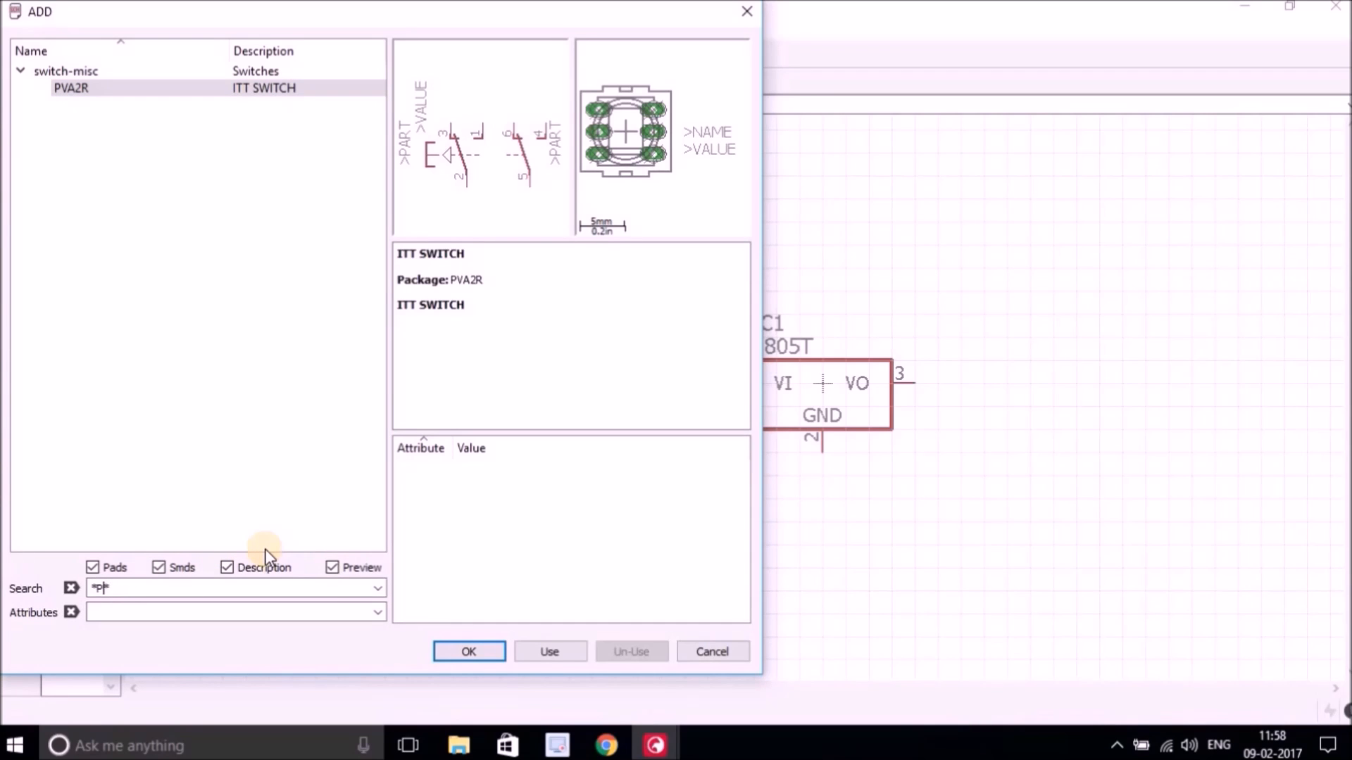
text(E5-13)
key(Return)
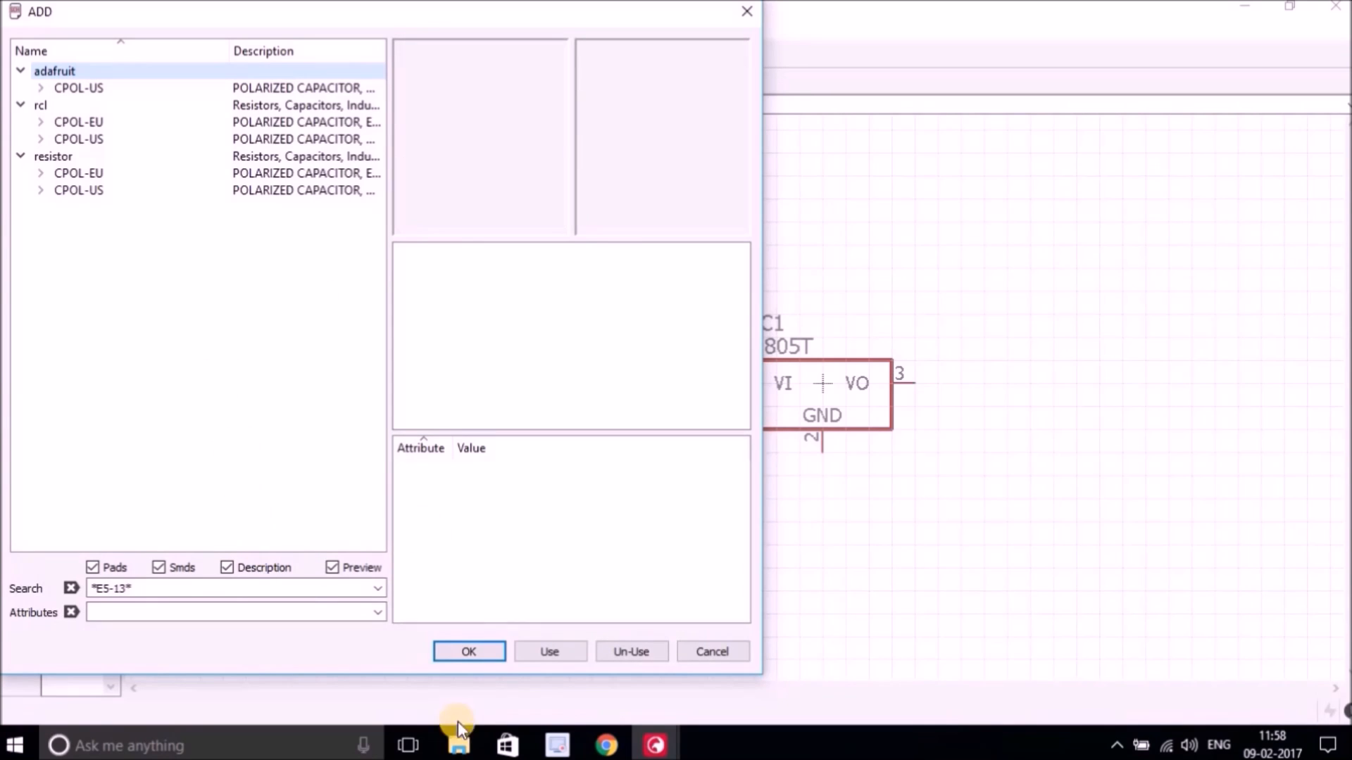
Place a CPOL-USE5-13 polarized capacitor from the rcl library right of the lower diodes.
click(33, 118)
click(34, 119)
click(34, 139)
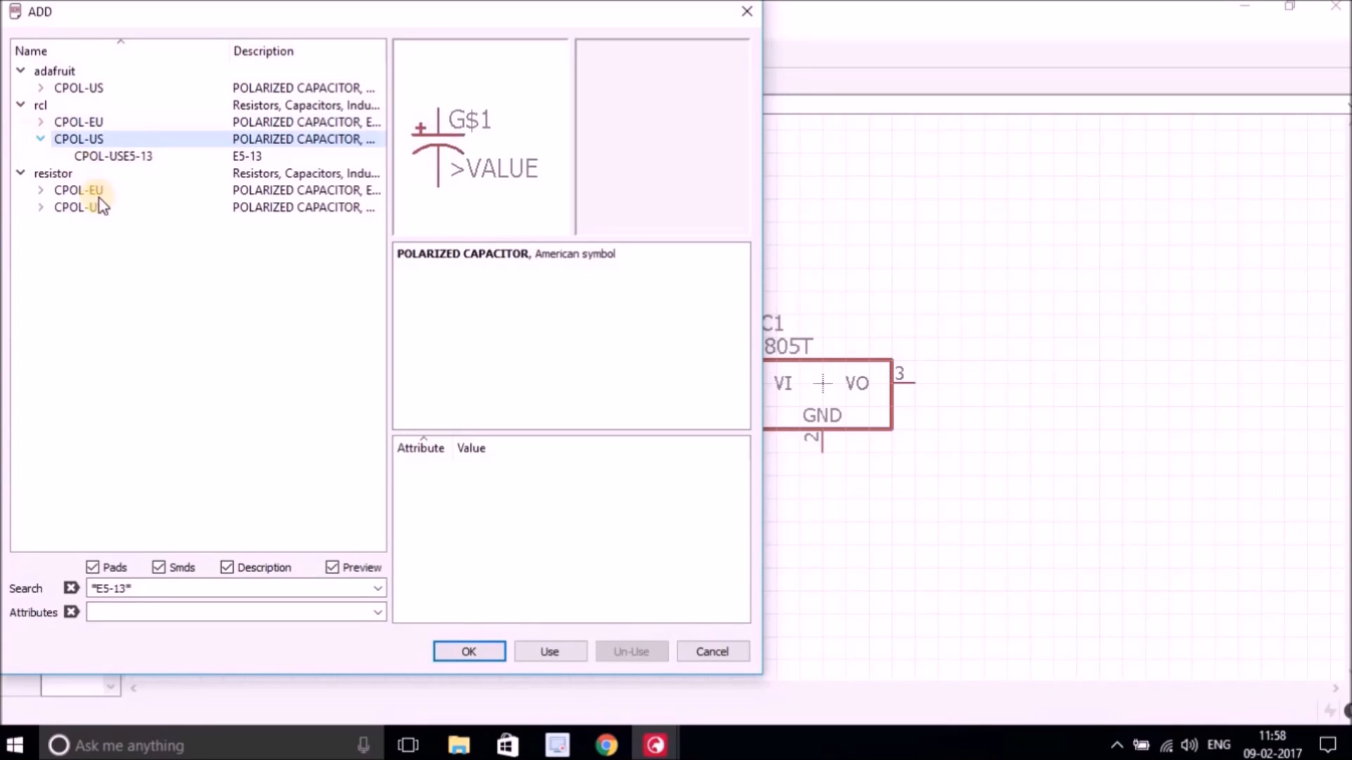
click(116, 156)
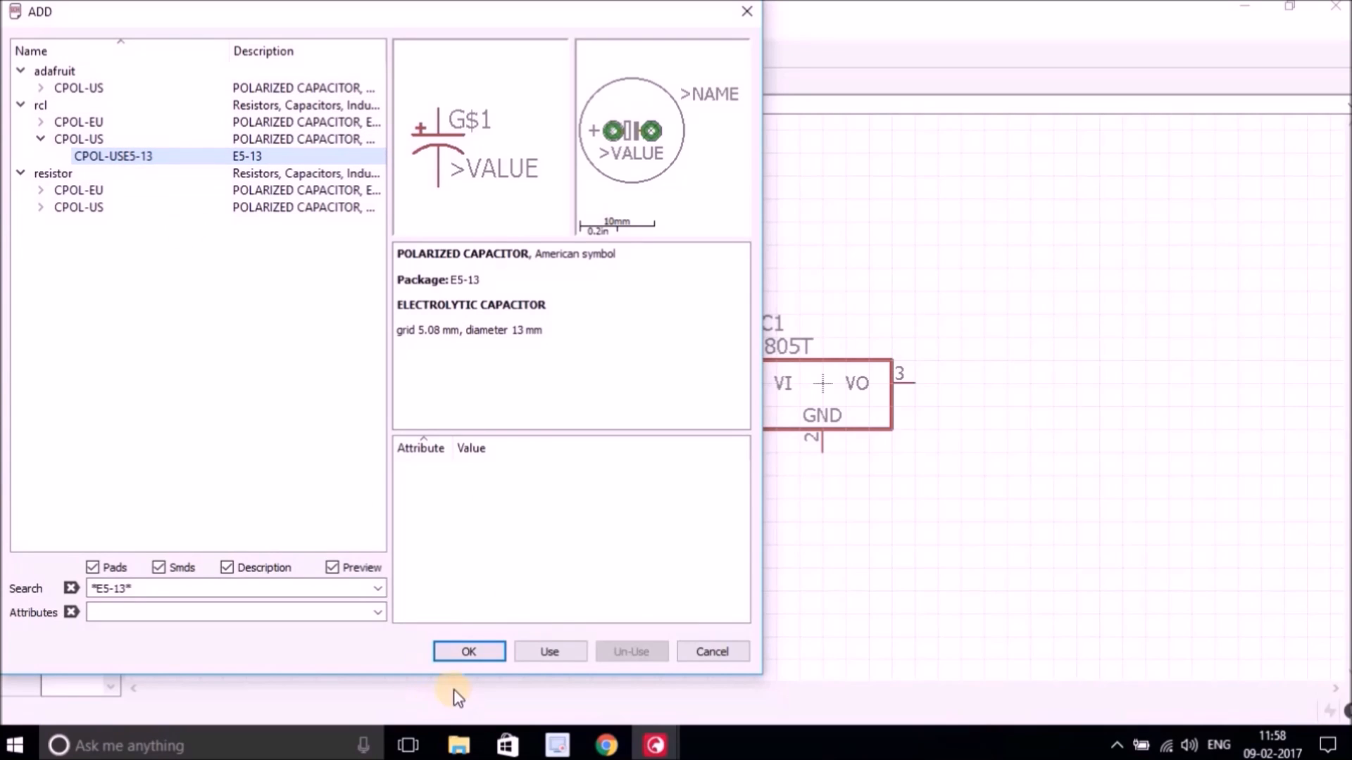
click(466, 654)
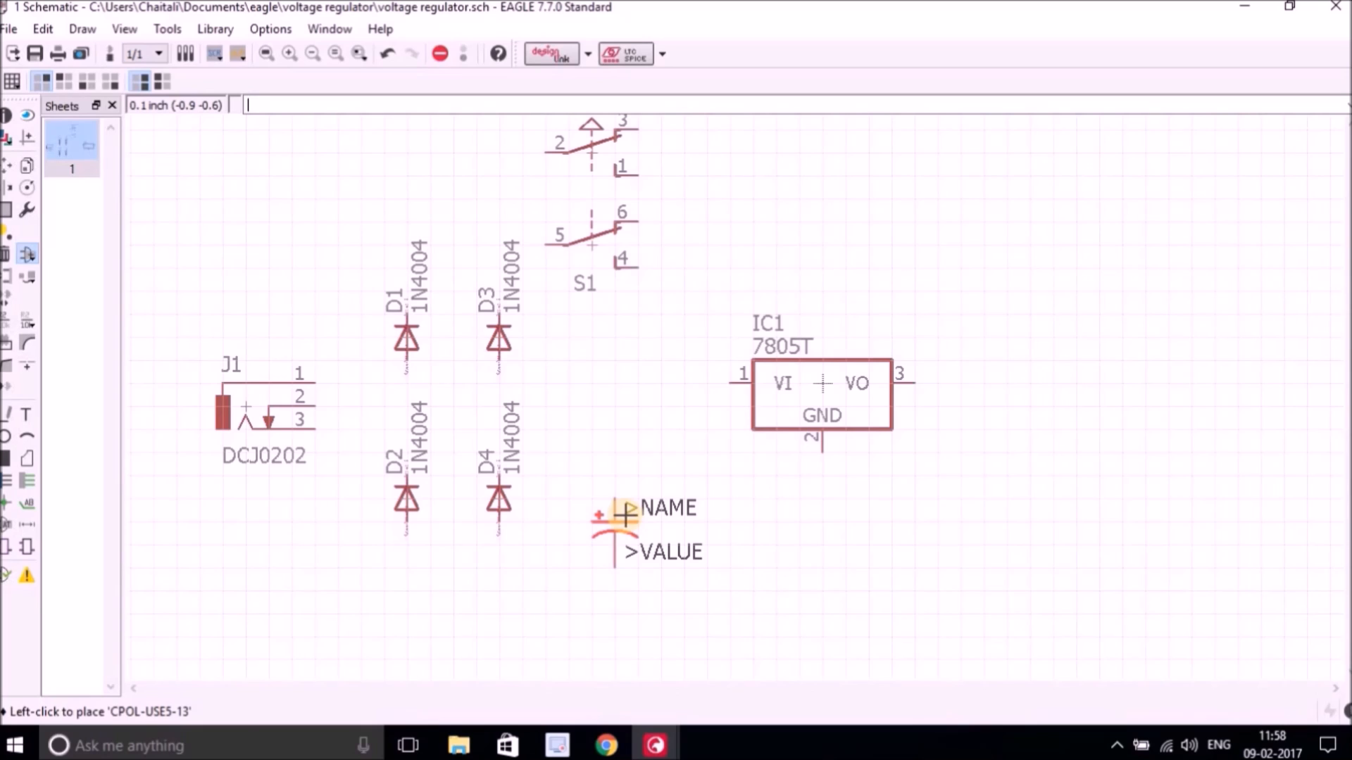
click(622, 485)
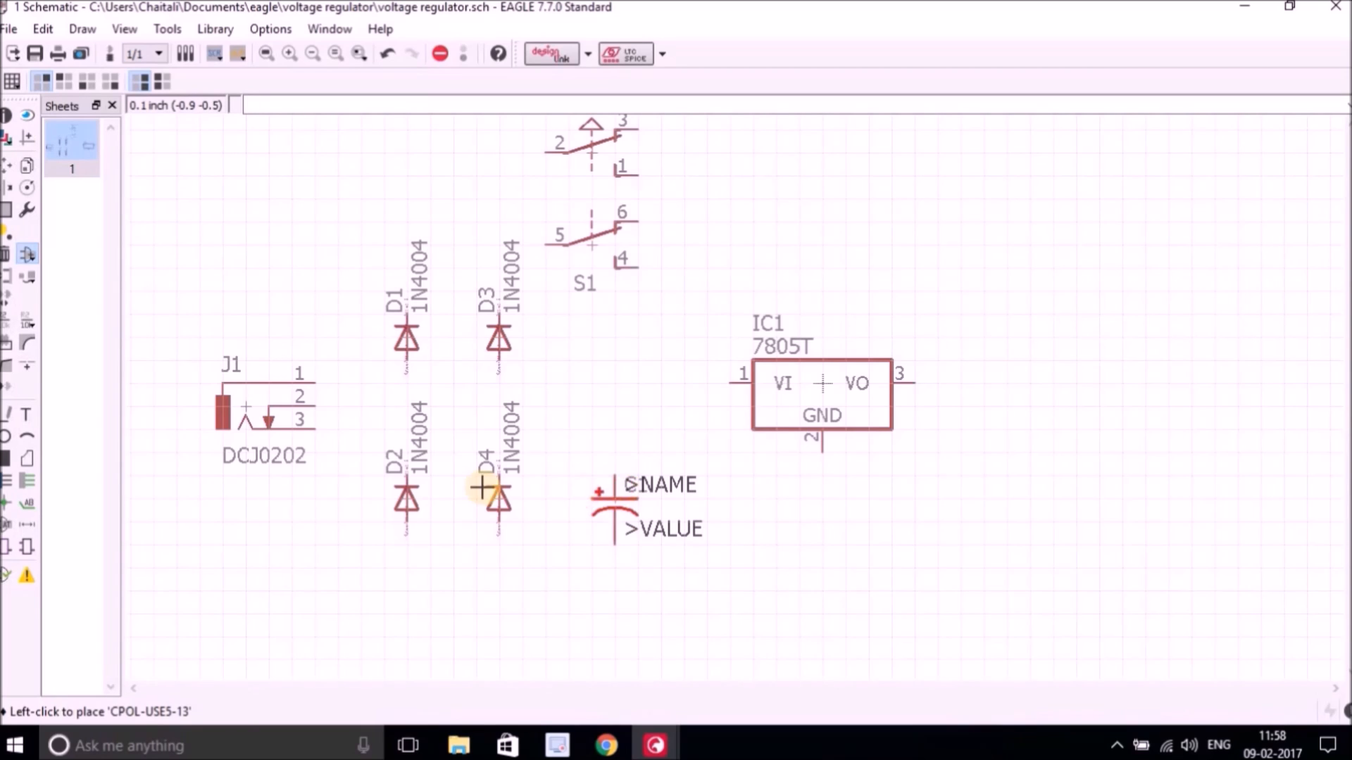
Search the parts library for *0805* and place three rotated C_0805 non-polarized capacitors beside C1 and right of the regulator.
click(25, 257)
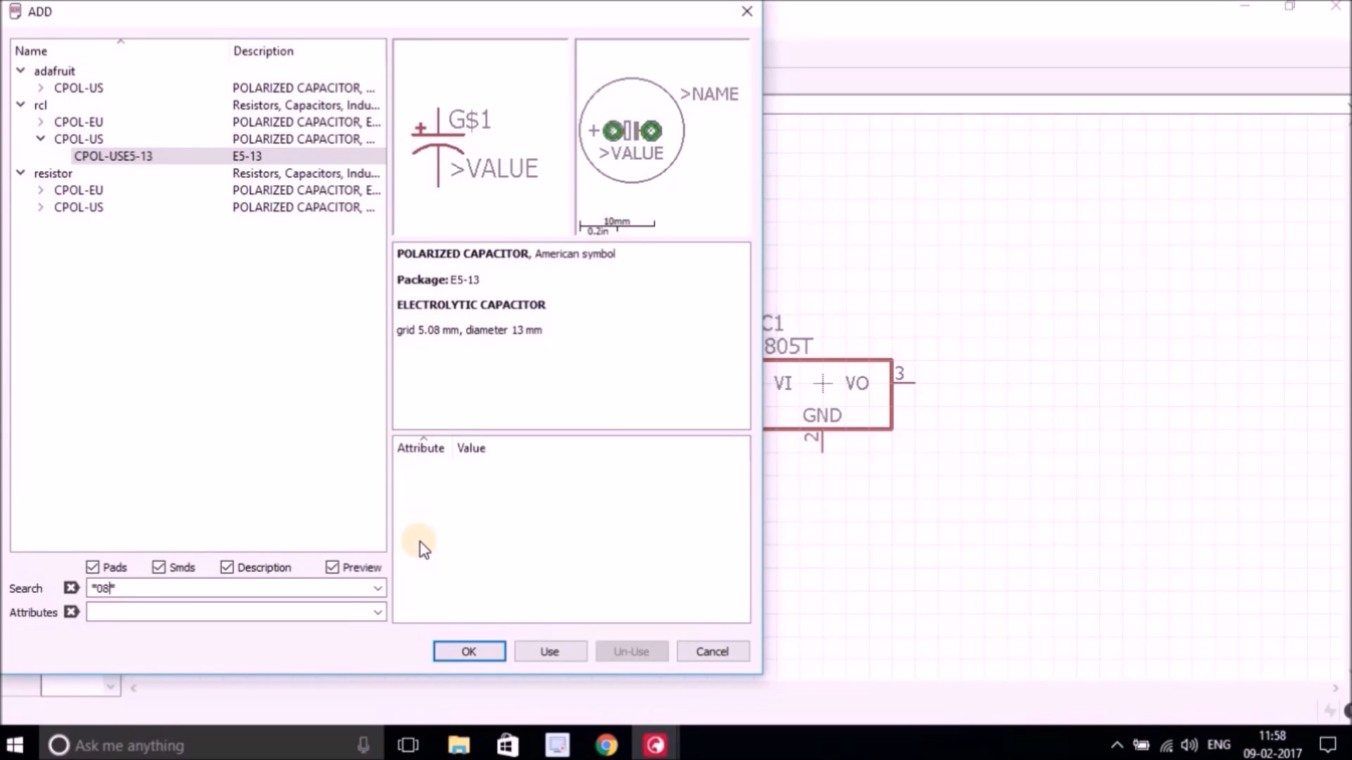
key(Return)
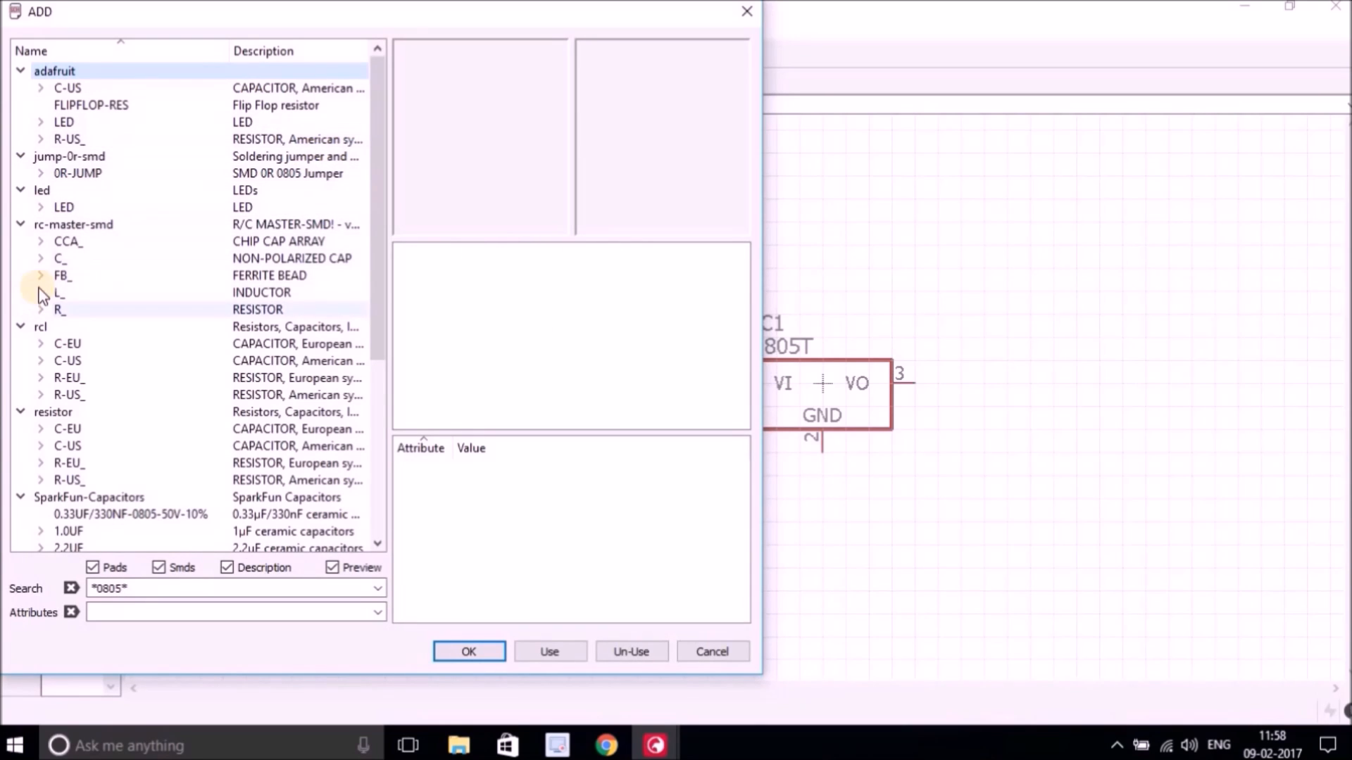
double_click(42, 261)
click(93, 276)
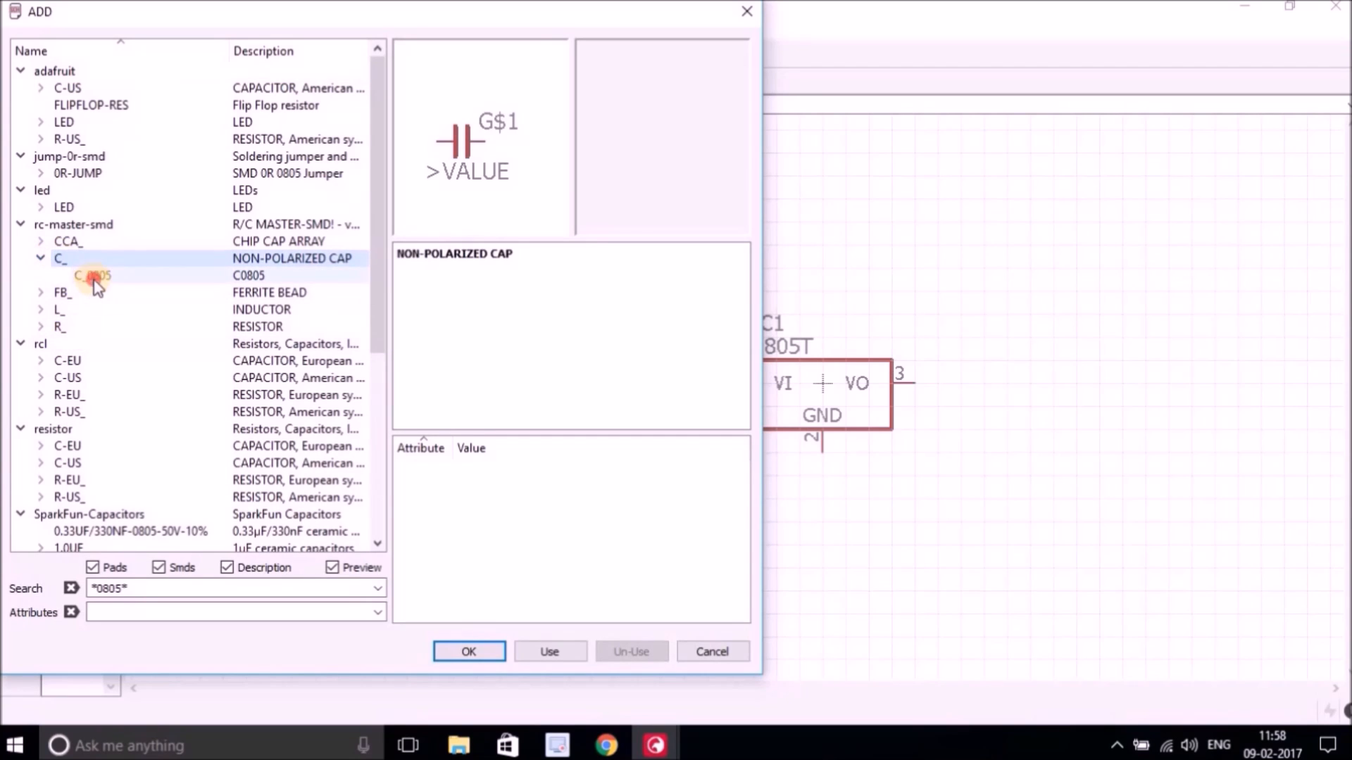
click(450, 651)
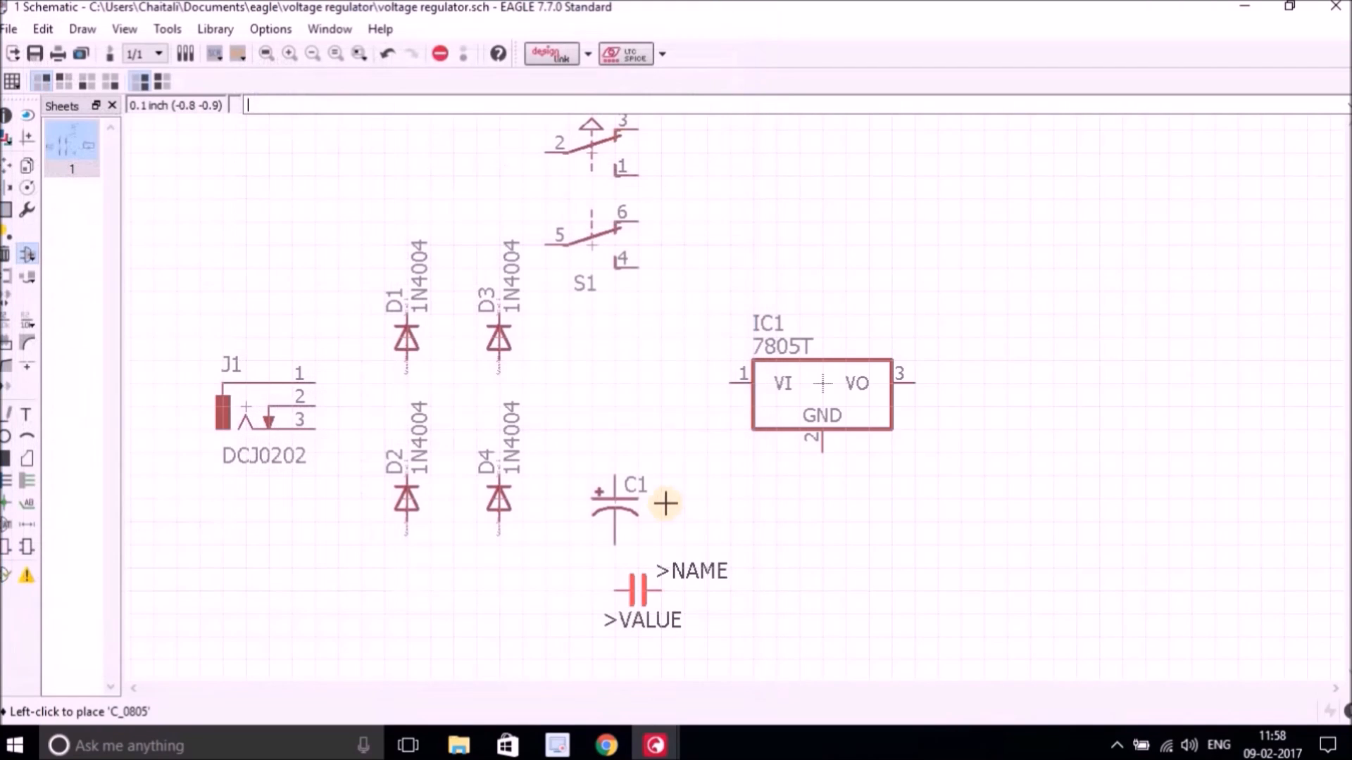
right_click(703, 508)
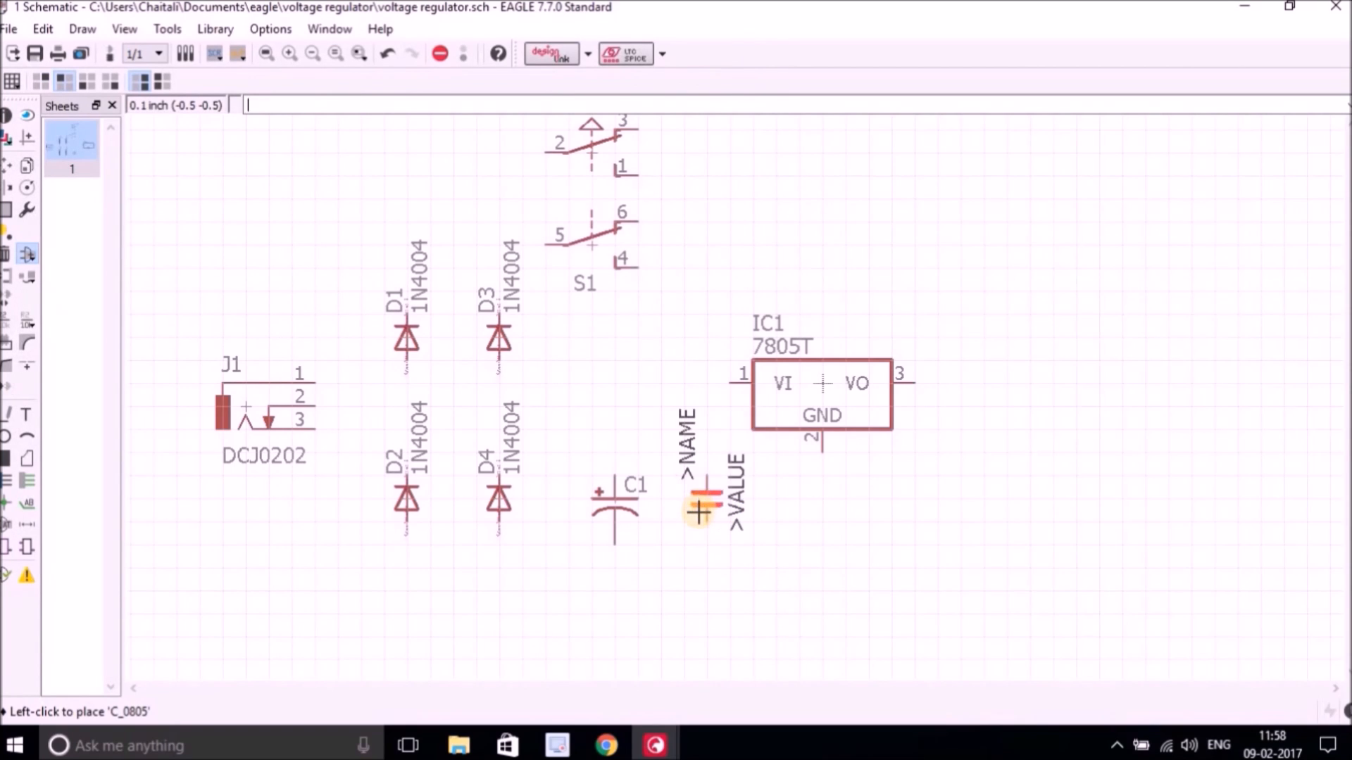
click(699, 508)
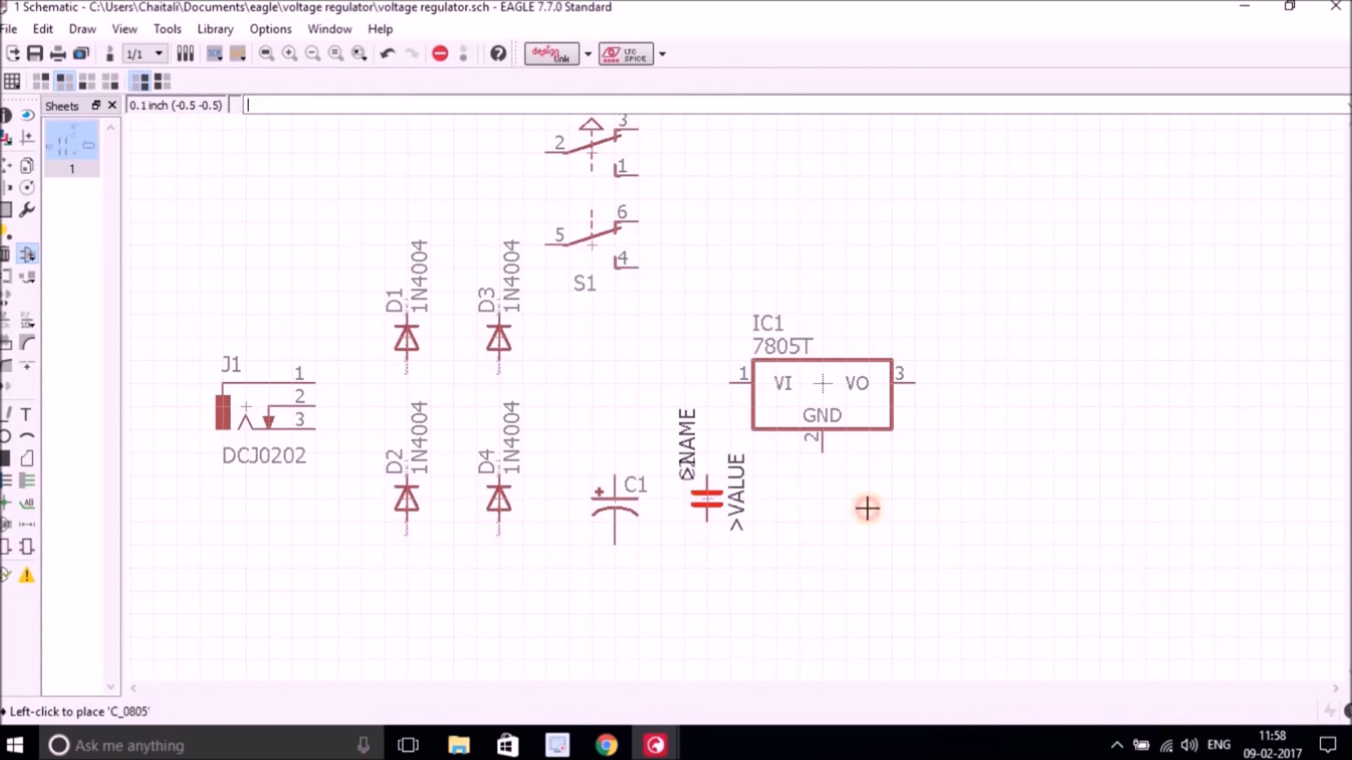
click(1007, 499)
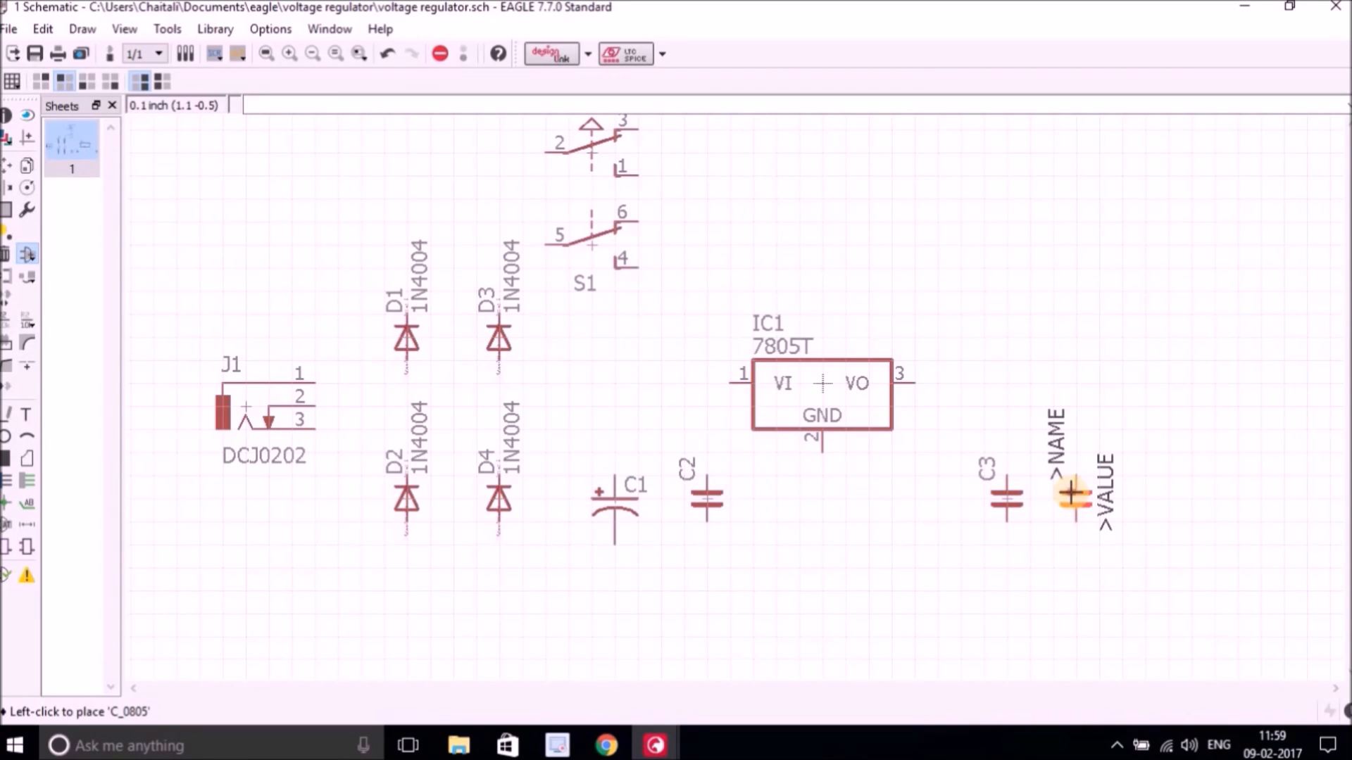
click(1075, 499)
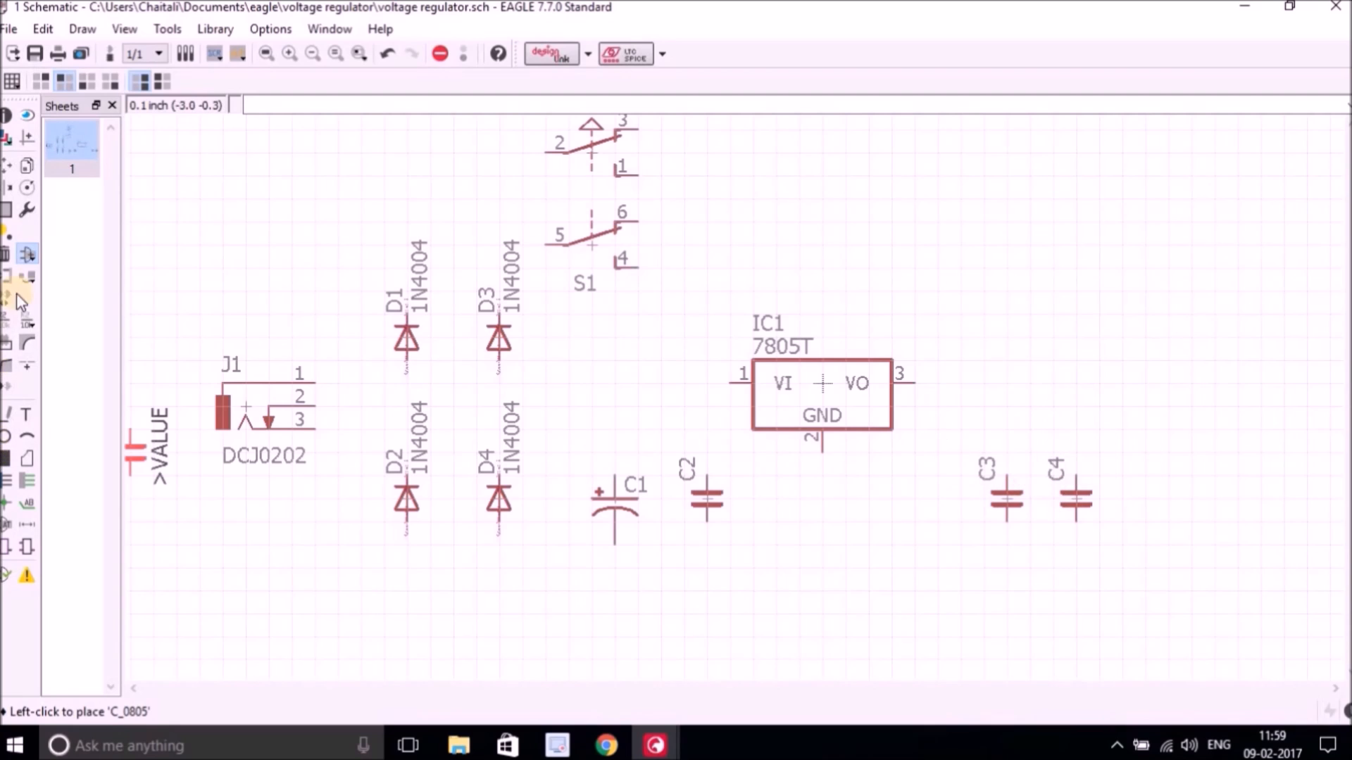
Delete the three C_0805 capacitors just placed.
click(31, 259)
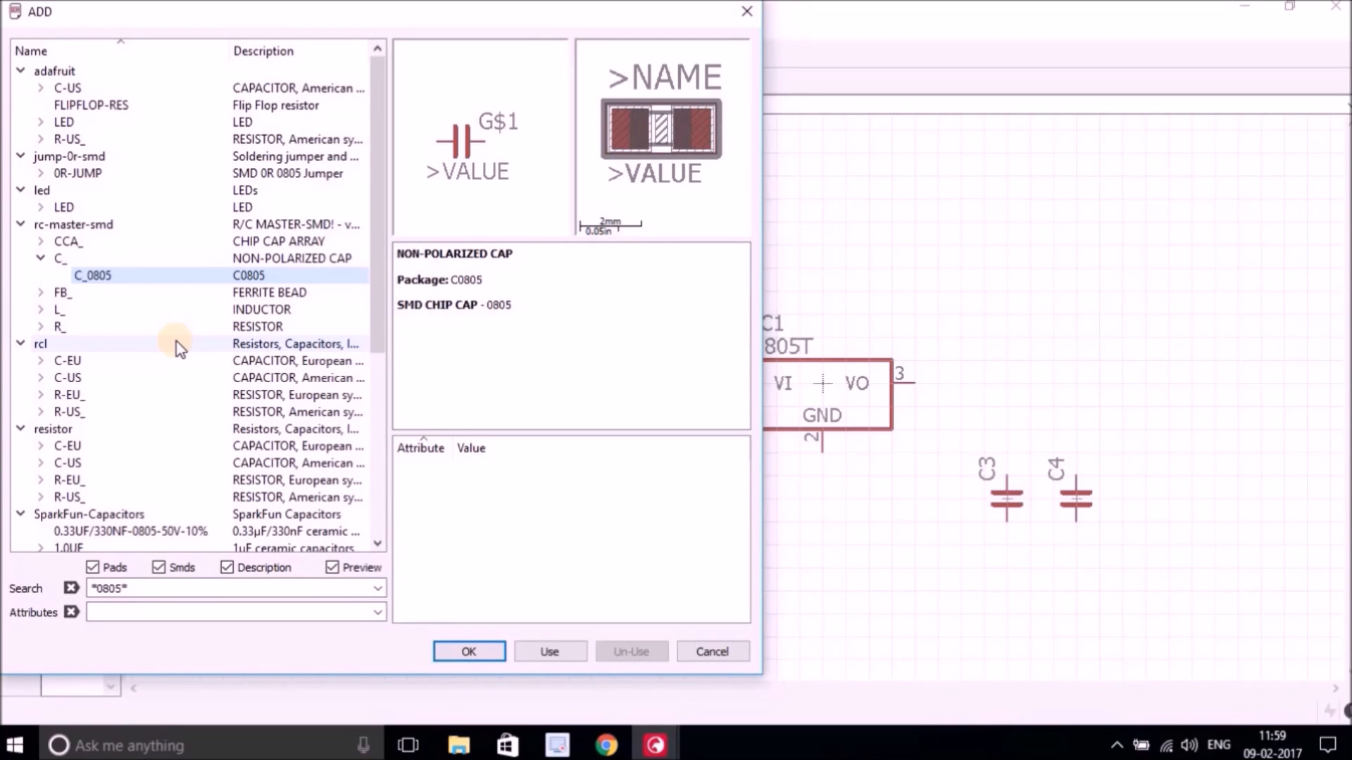
click(712, 651)
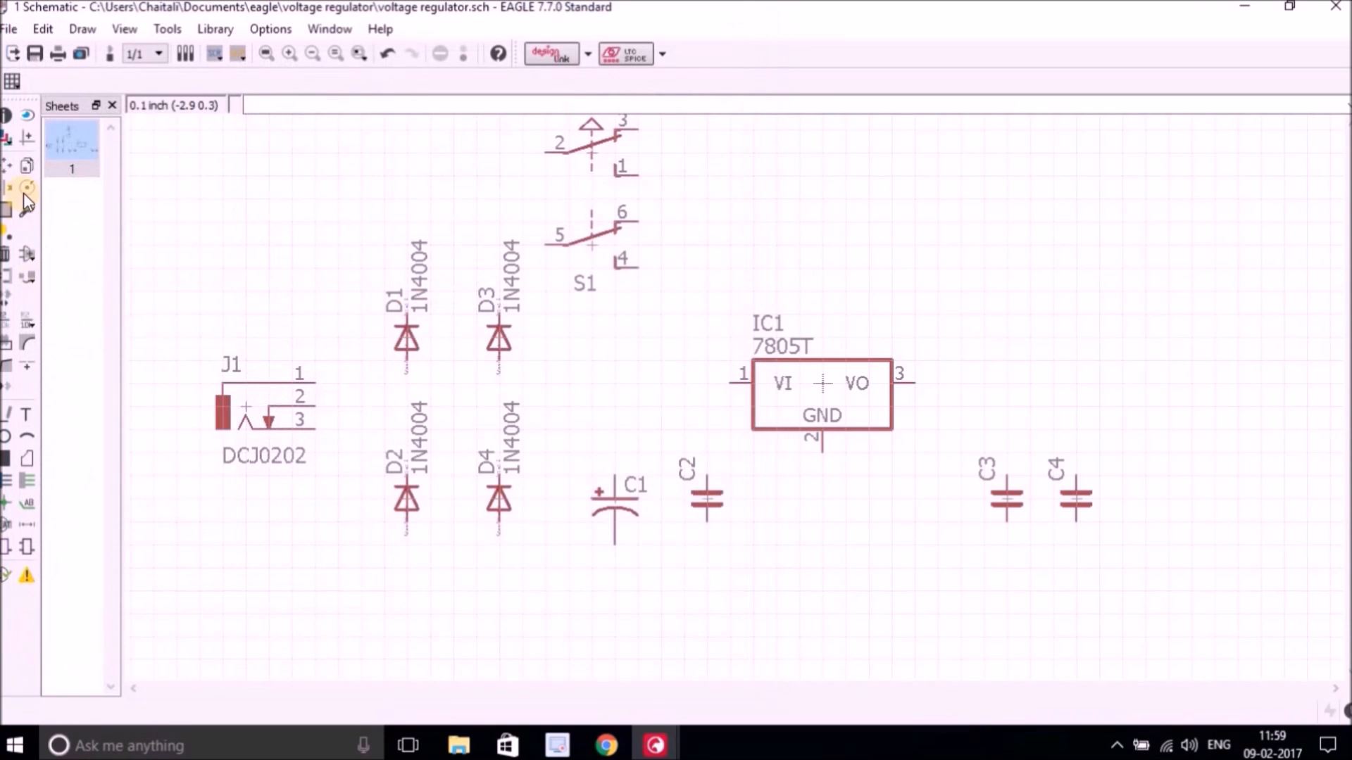
click(5, 255)
click(705, 500)
click(1006, 499)
click(1077, 499)
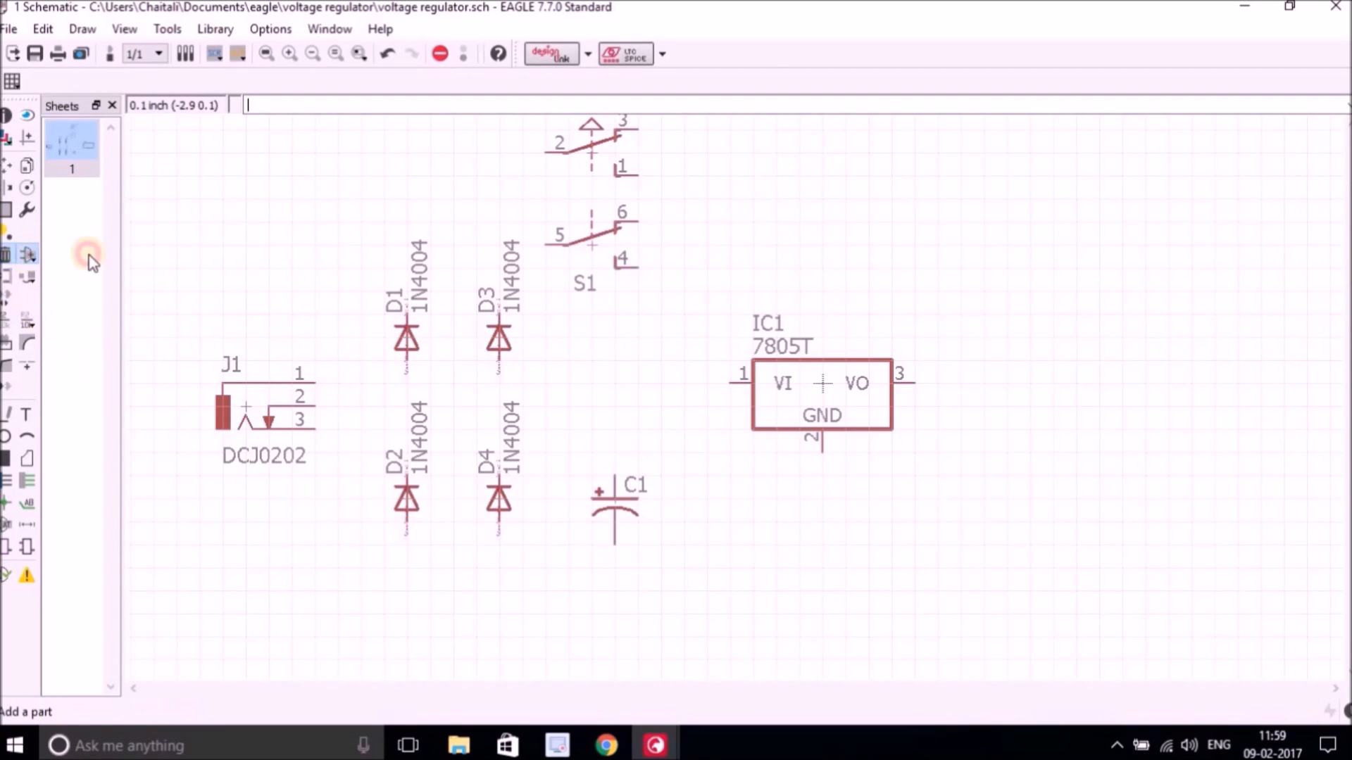
Place three C-USC0805 capacitors from the rcl library, one beside C1 and two right of the regulator.
click(27, 255)
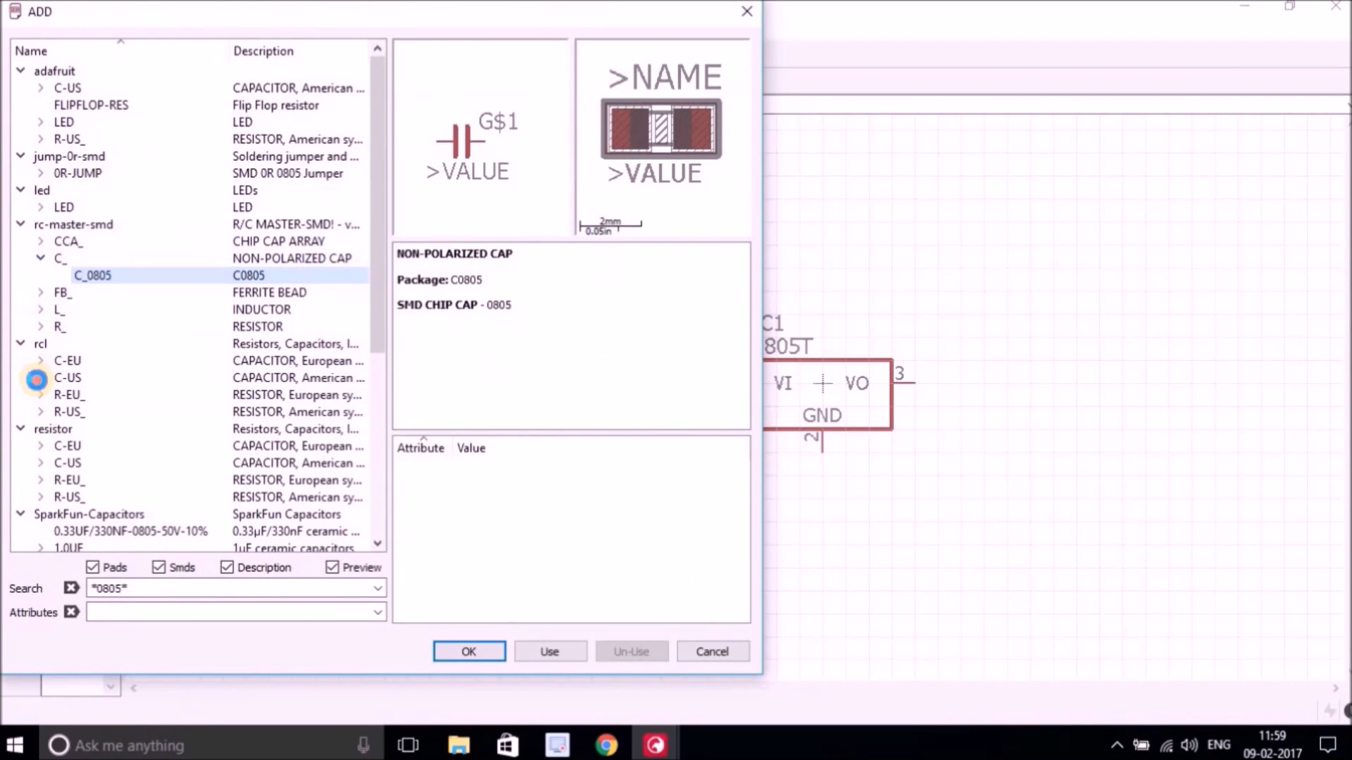
click(37, 379)
click(105, 395)
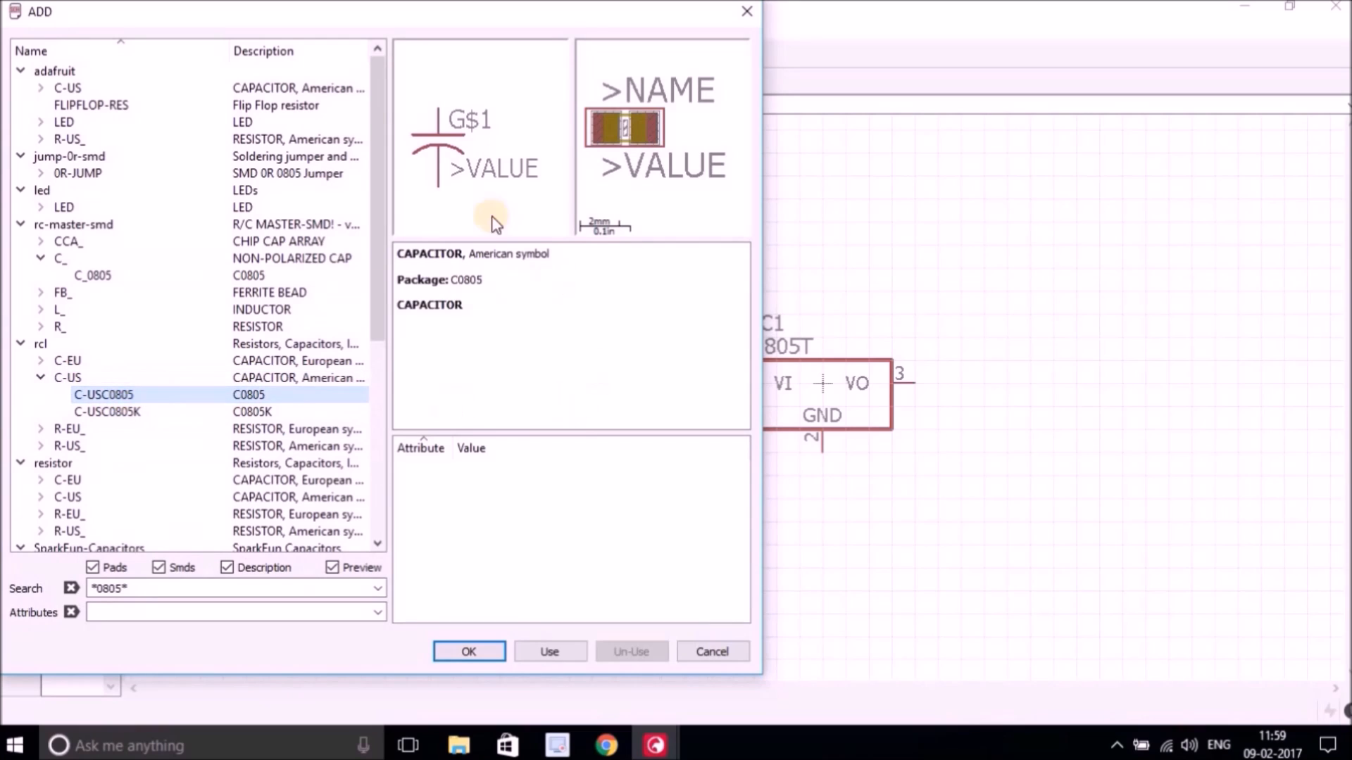
click(478, 648)
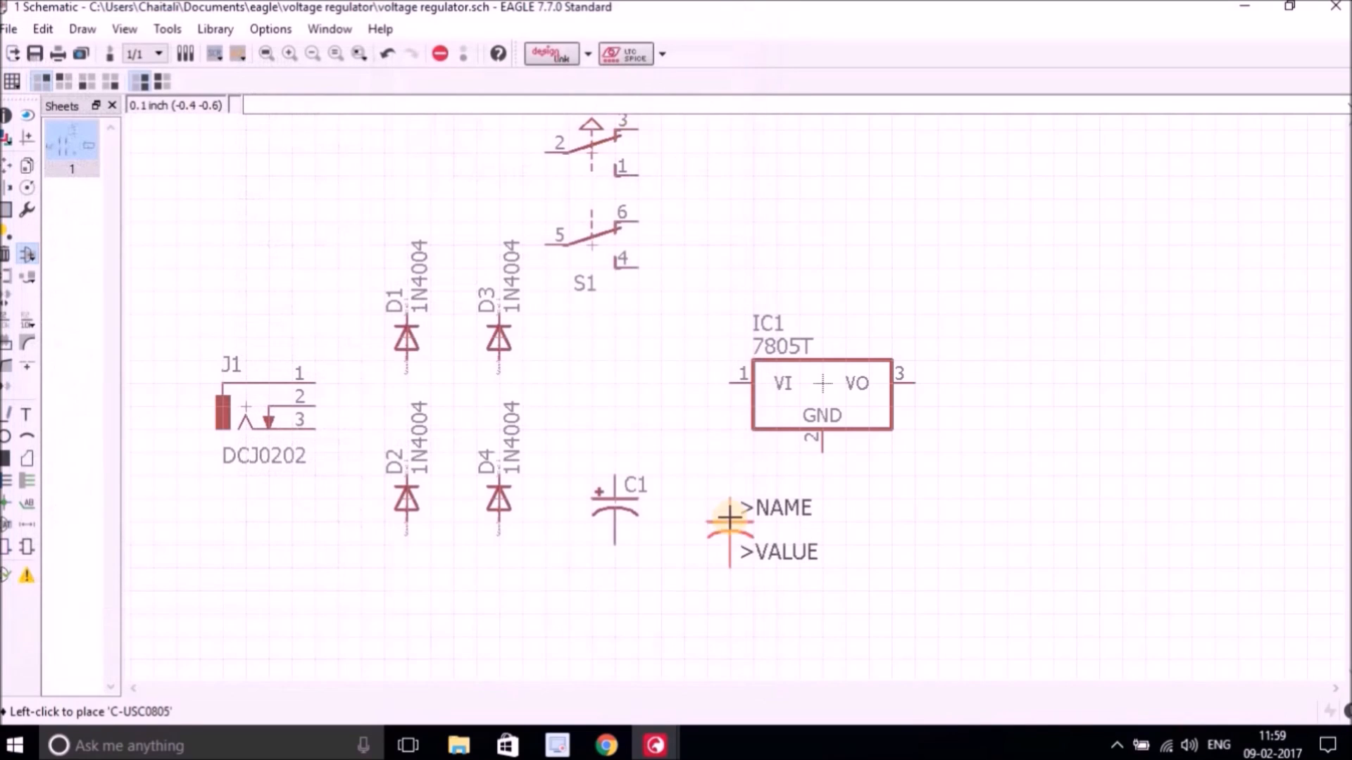
click(702, 497)
click(1035, 495)
click(1175, 488)
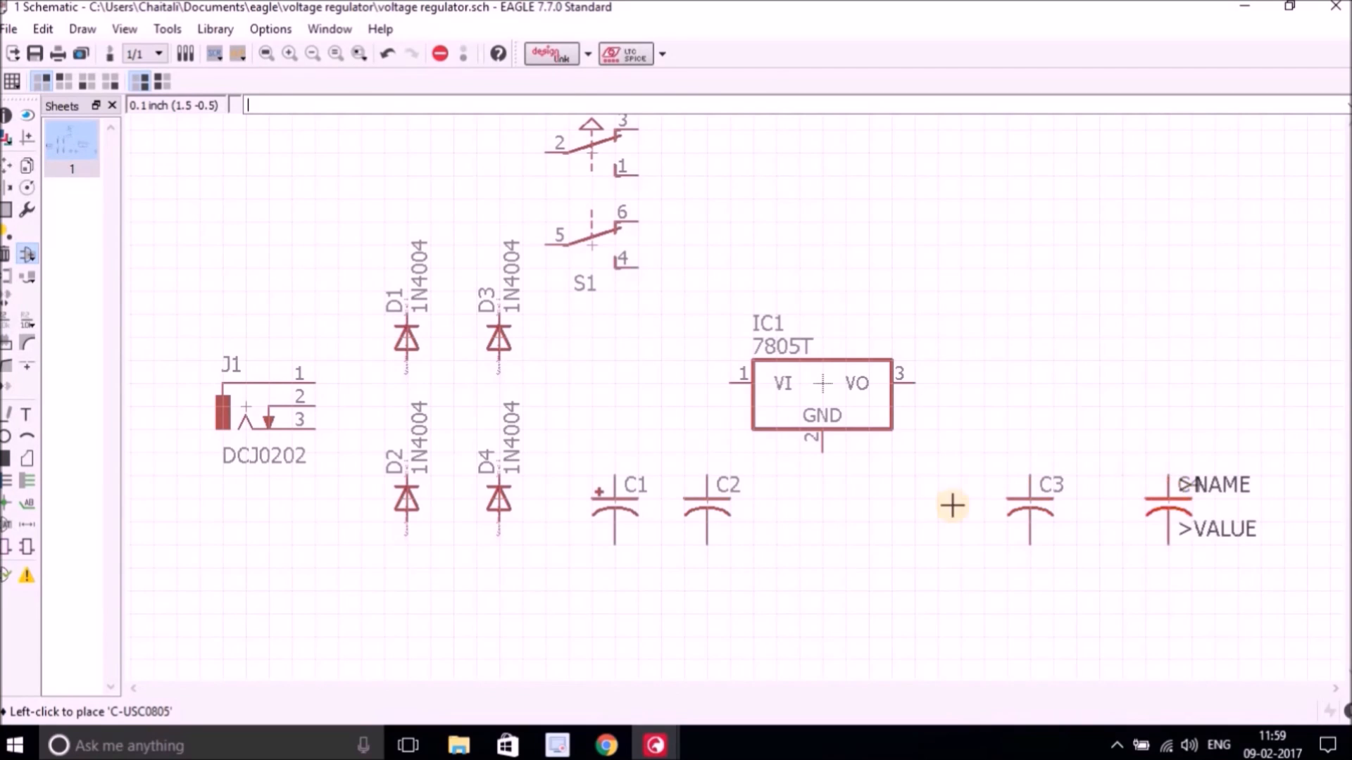
Open the parts library and search for *fuse*.
click(28, 253)
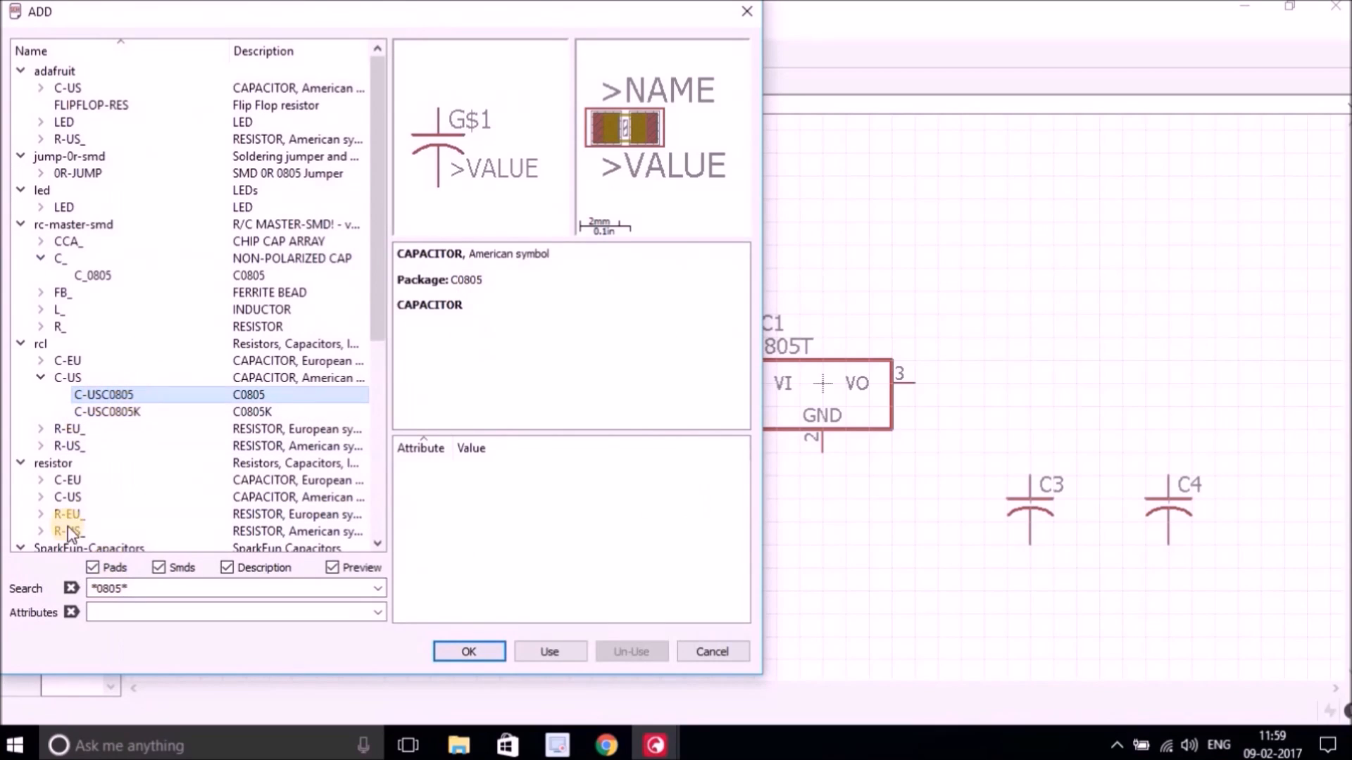
click(121, 588)
text(fuse*)
key(Return)
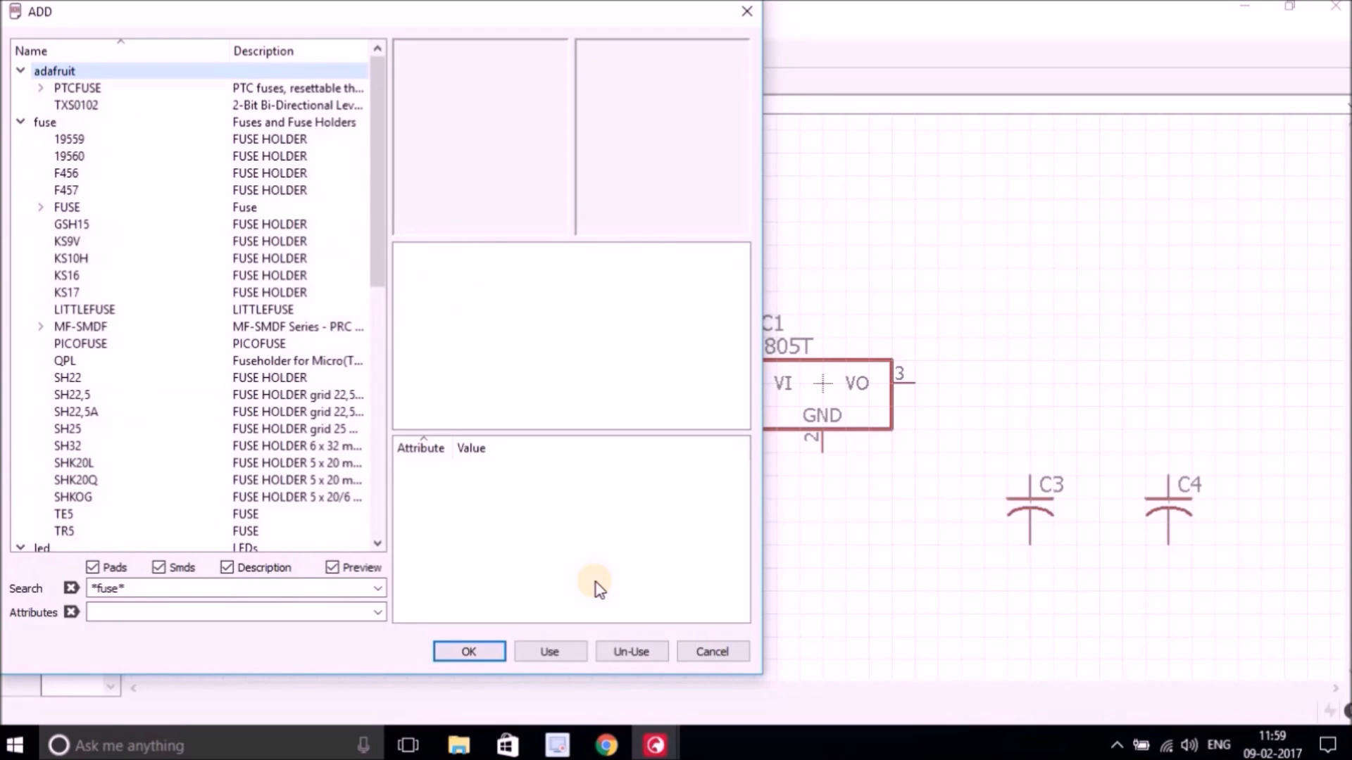
Search for *pptc_pth* and place the PPTC_PTH resettable fuse from SparkFun-Fuses right of the regulator's output.
click(113, 589)
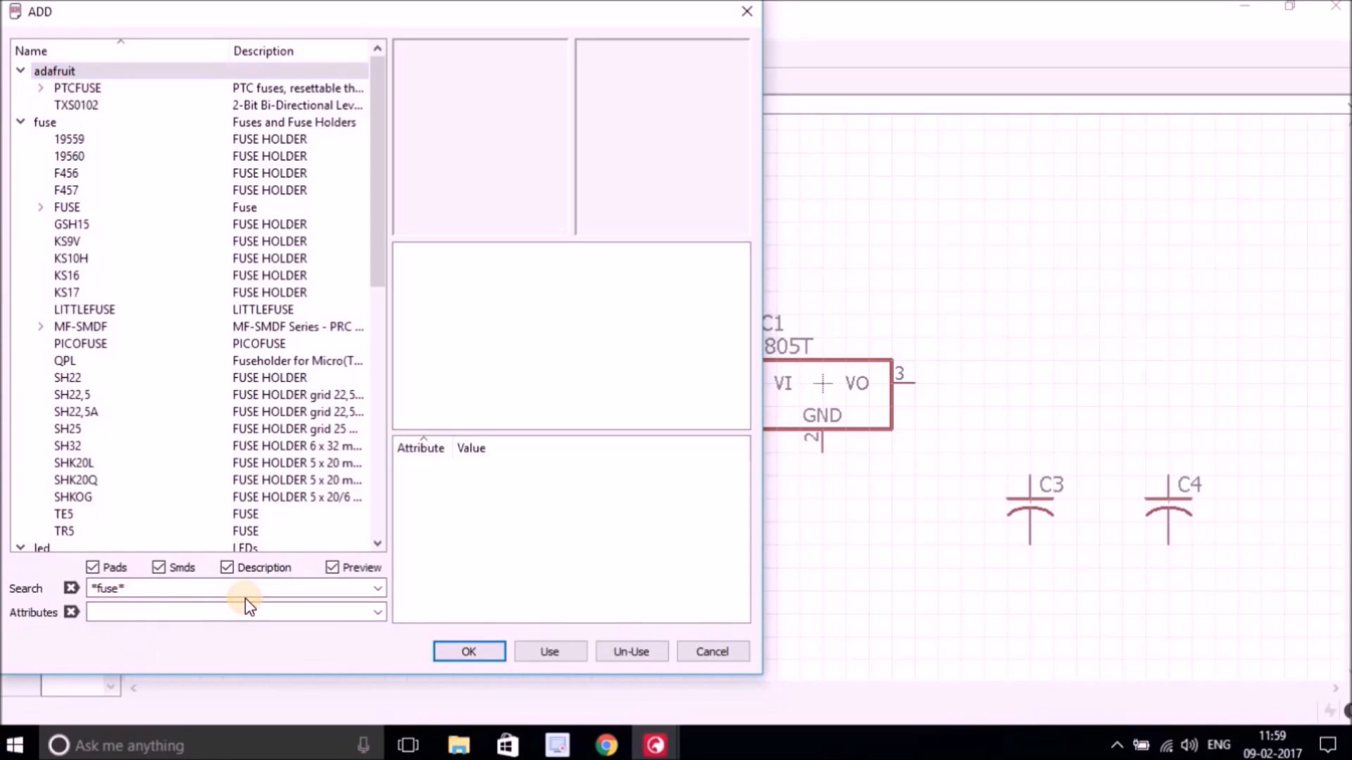
key(BackSpace)
key(BackSpace)
key(BackSpace)
key(BackSpace)
text(pptc_pth*)
key(Return)
click(118, 104)
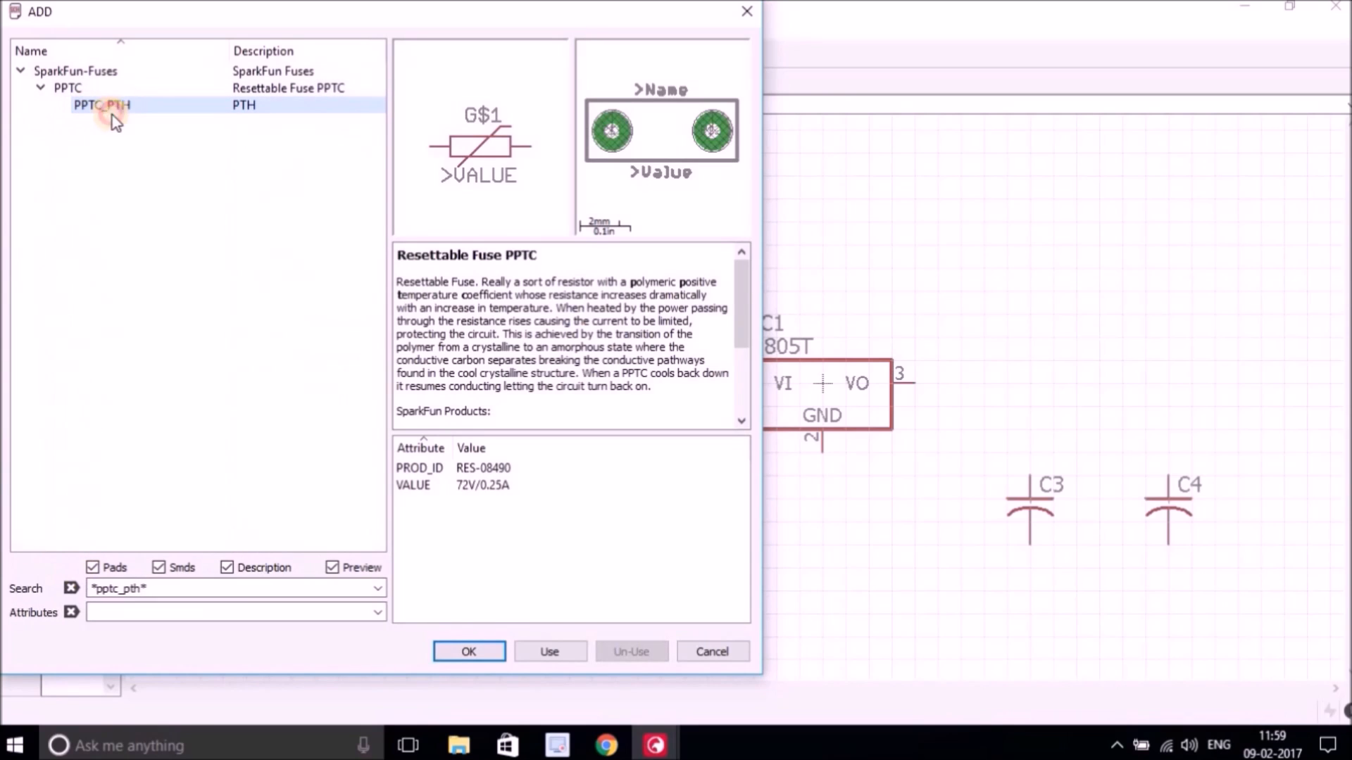
click(466, 649)
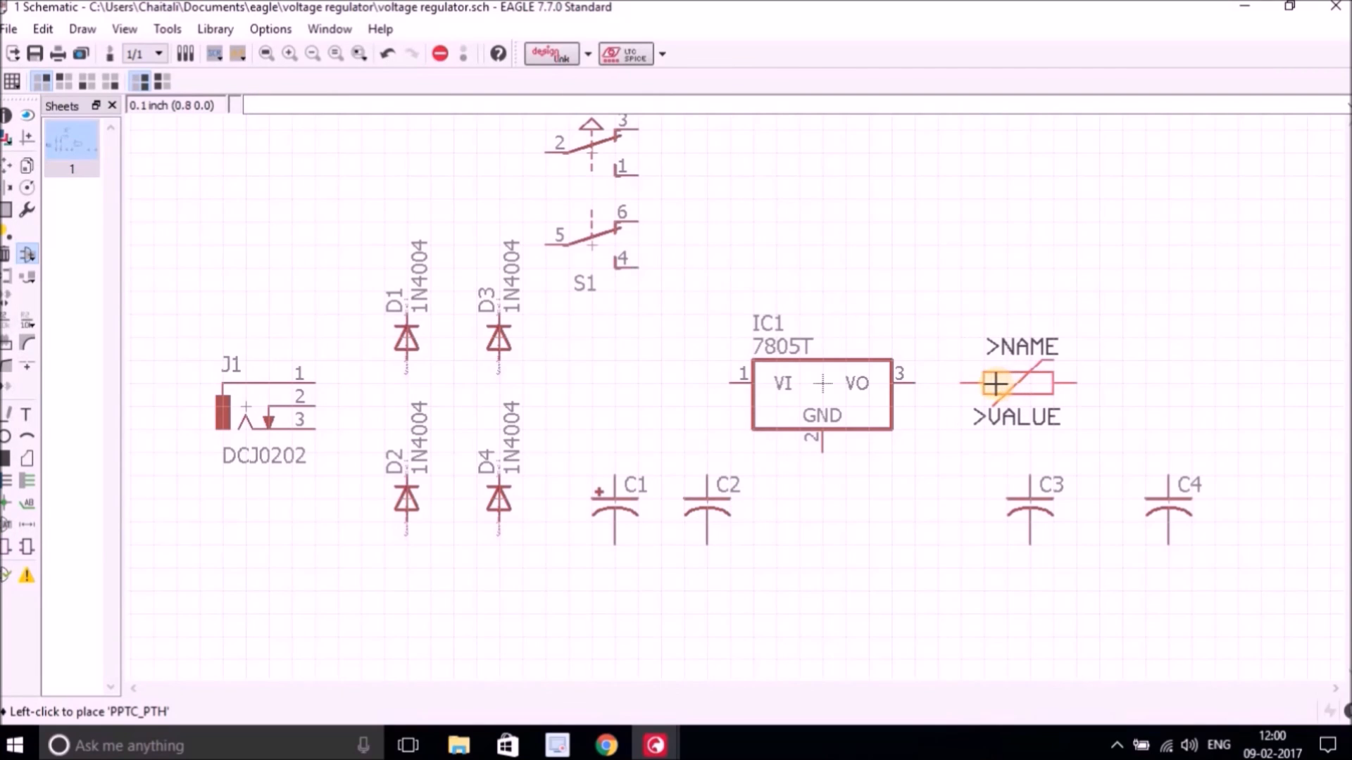
click(984, 384)
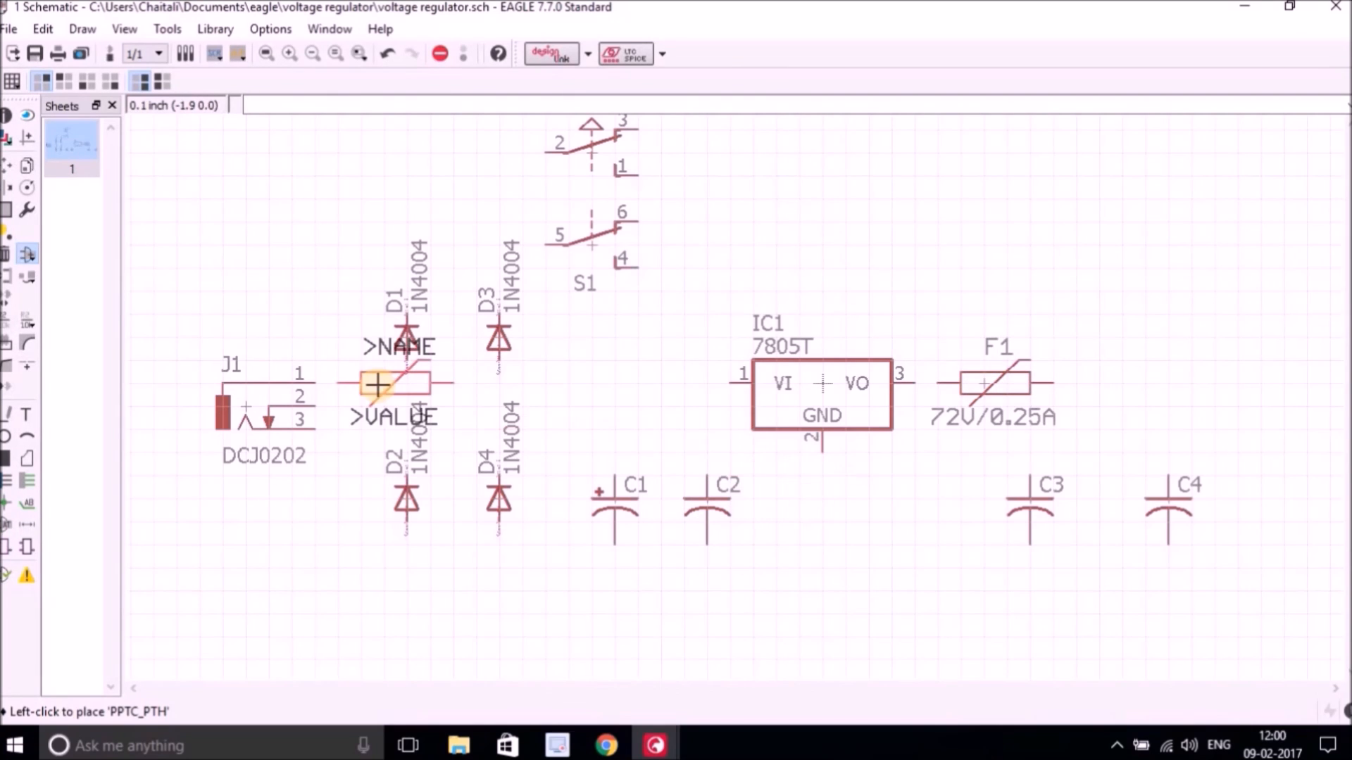
Search for *0805* again and place an L_0805 inductor from rc-master-smd right of the fuse.
click(29, 255)
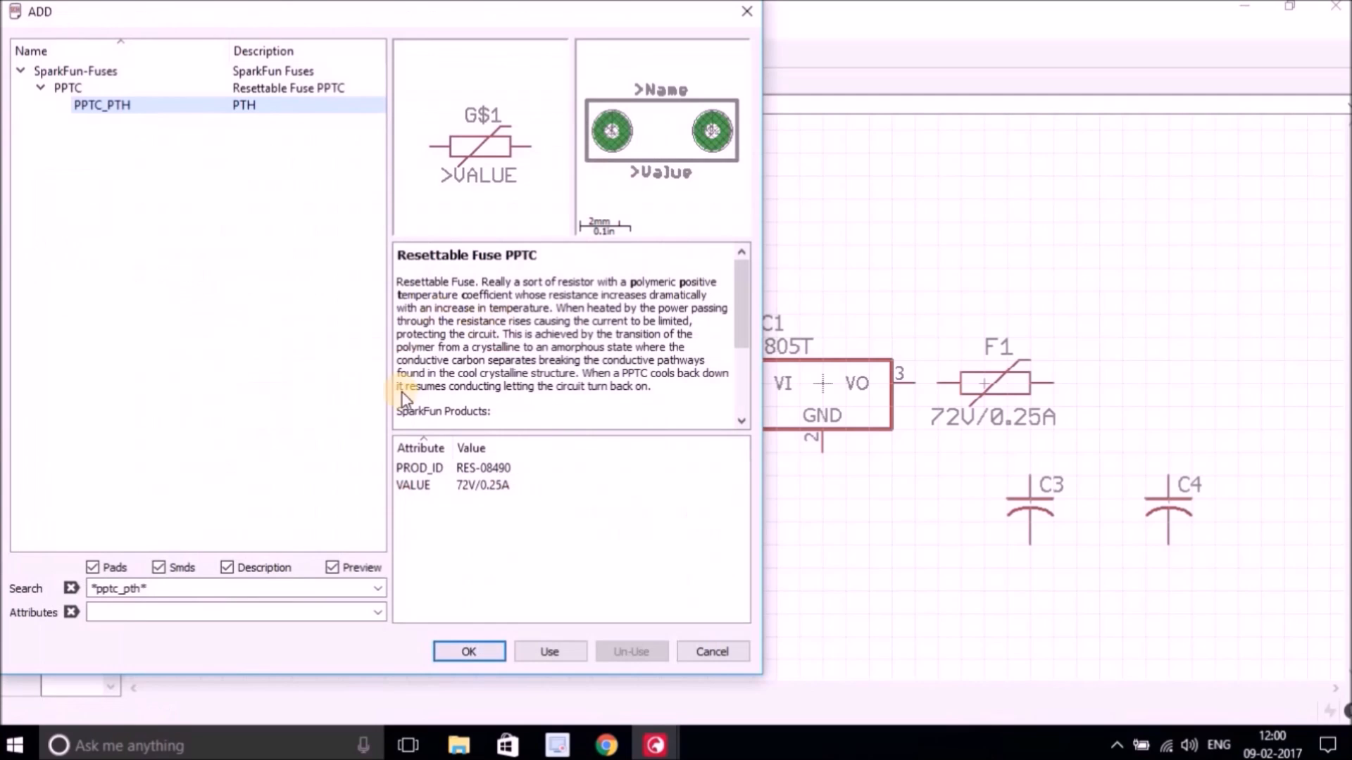
click(138, 588)
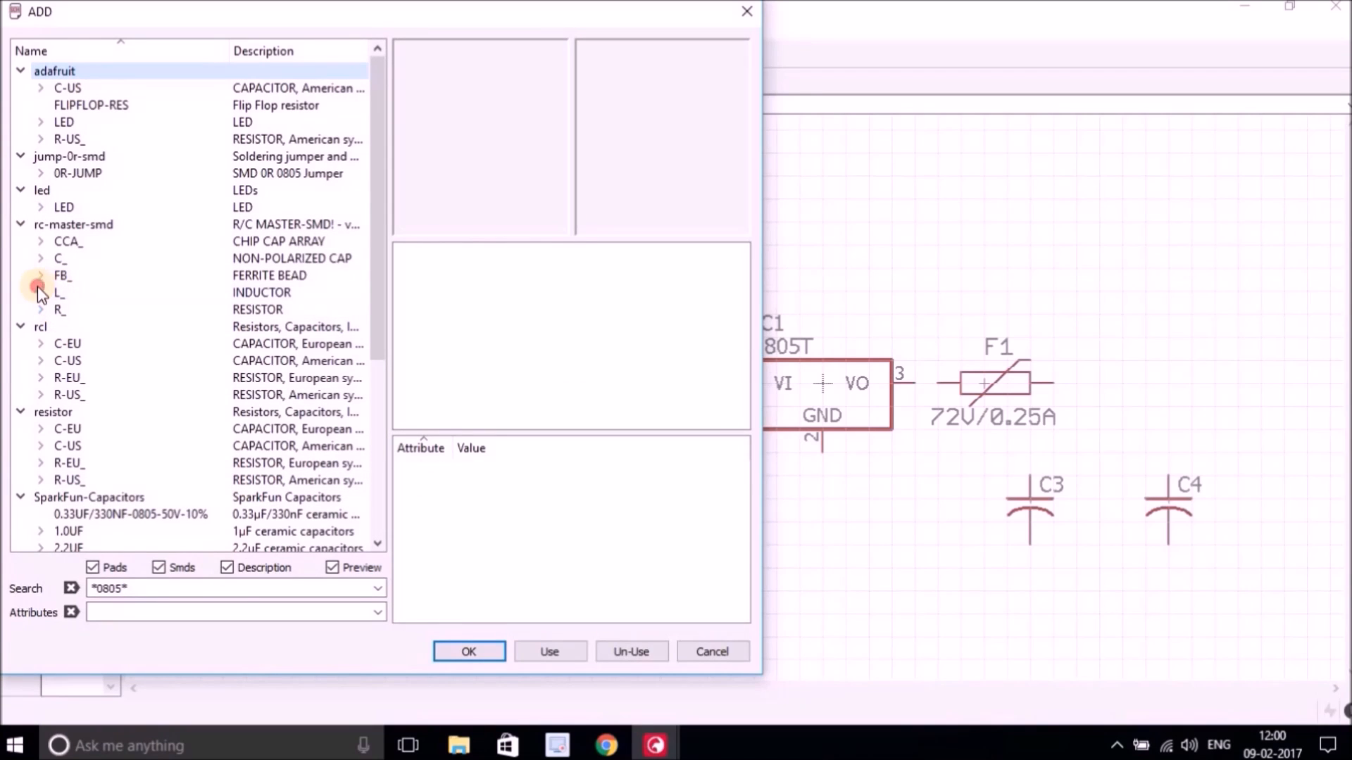
click(39, 290)
click(94, 309)
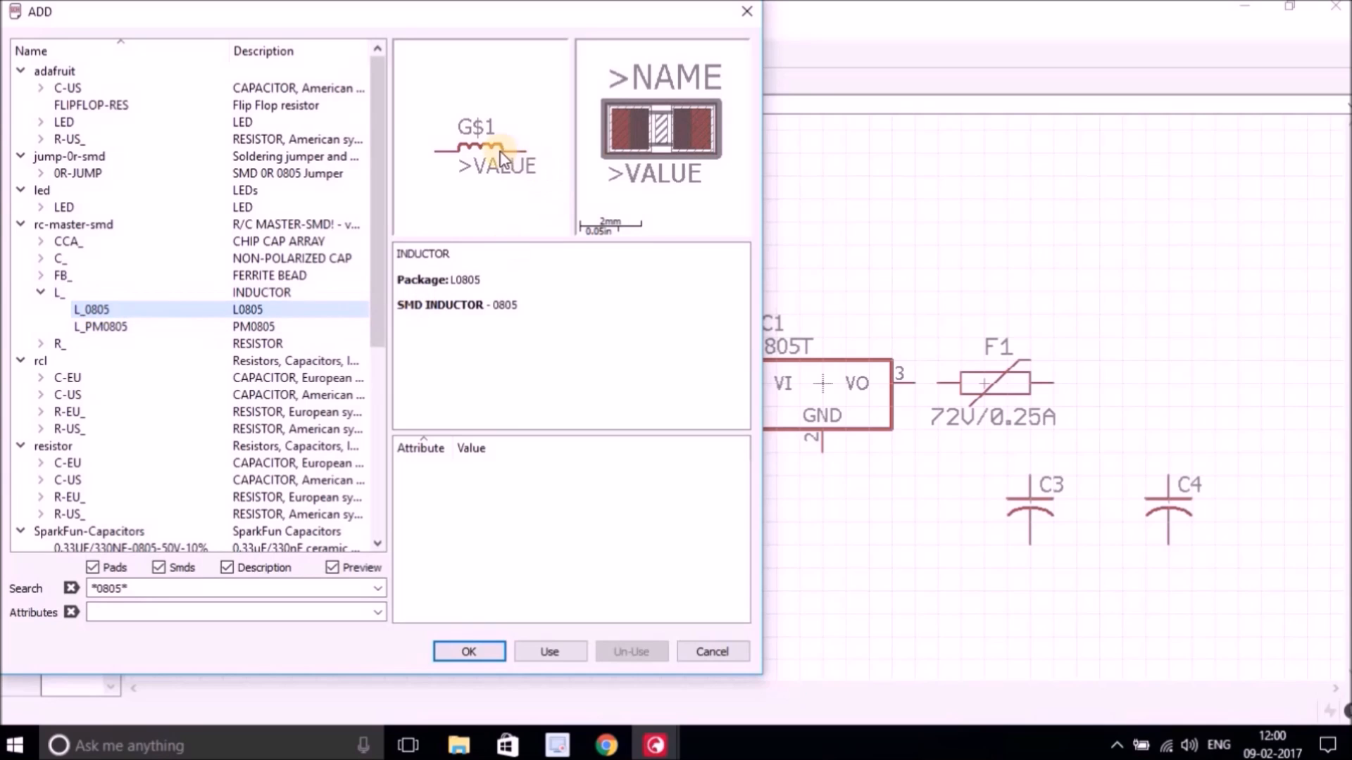
click(475, 654)
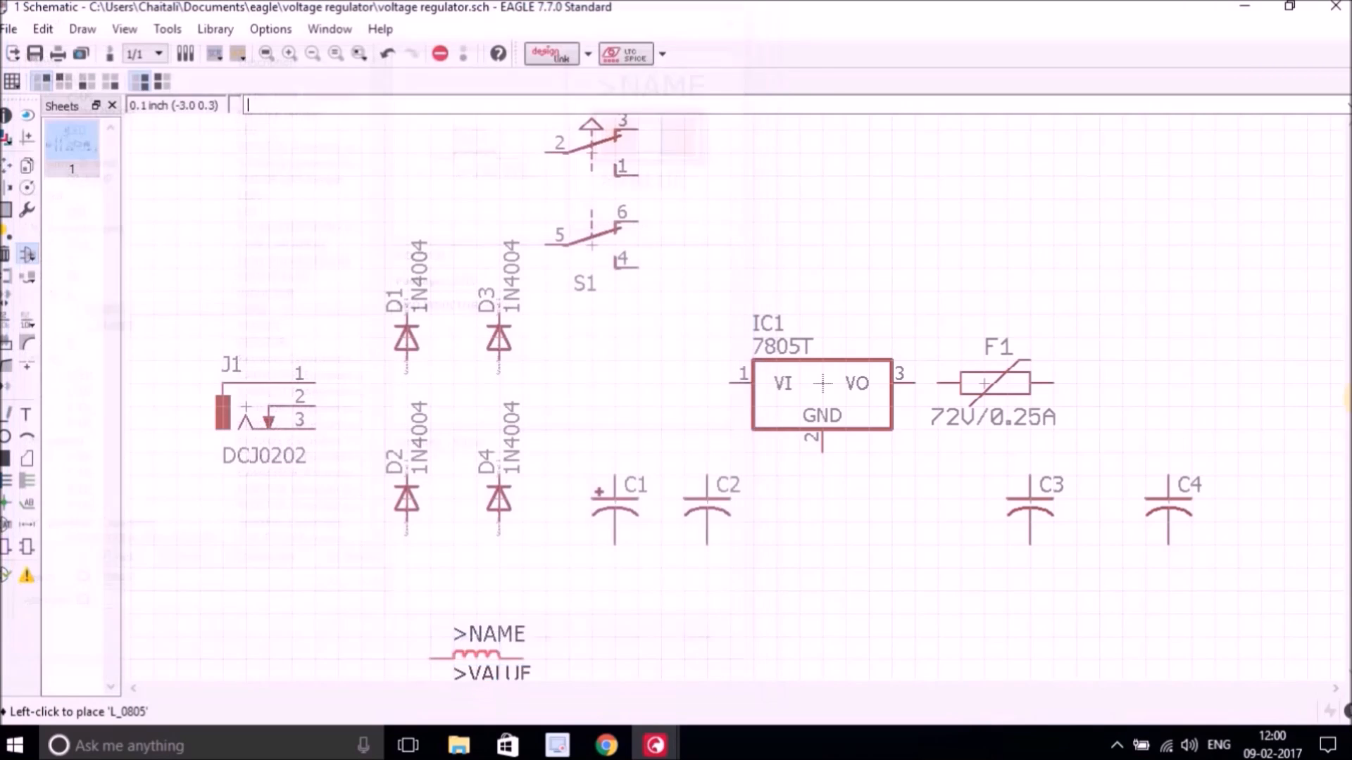
click(1138, 387)
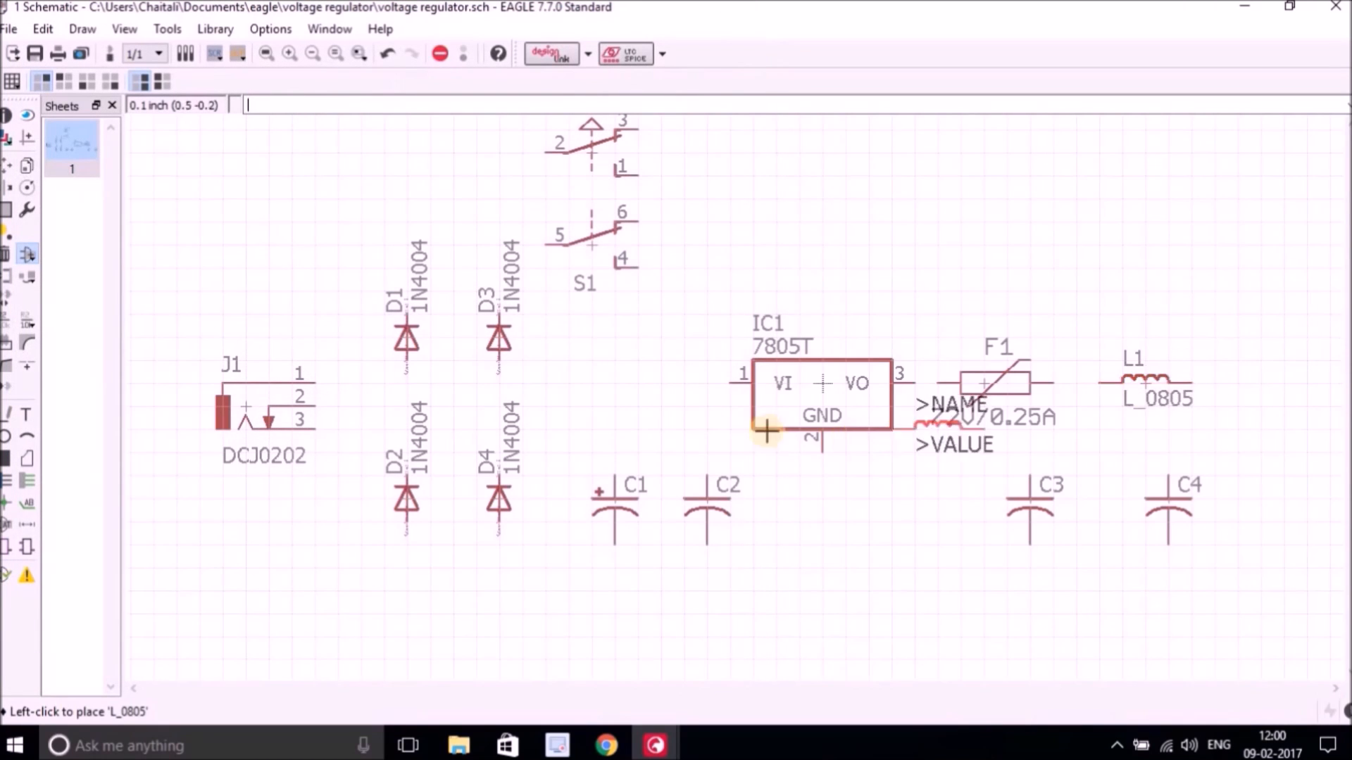
Place a LEDCHIP-LED0805 LED from the led library right of capacitor C4.
click(28, 255)
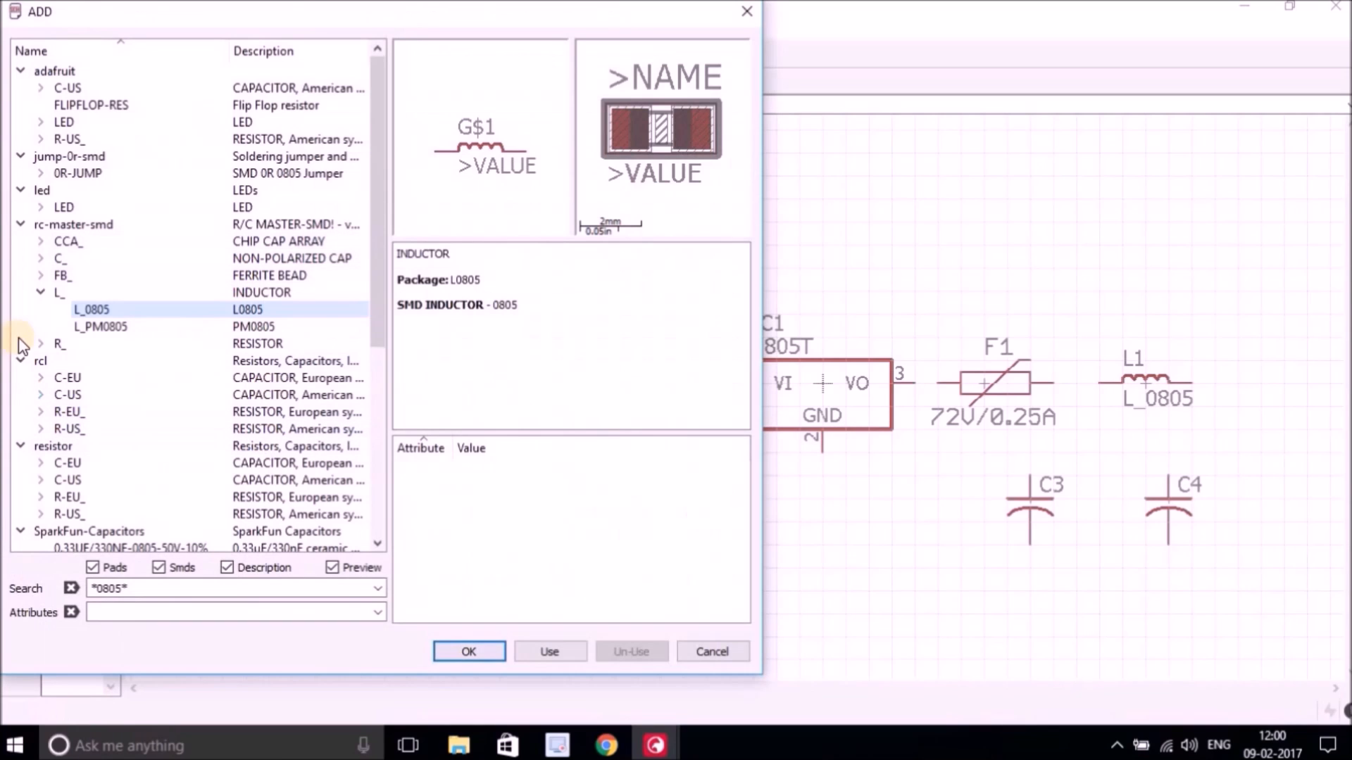
click(40, 292)
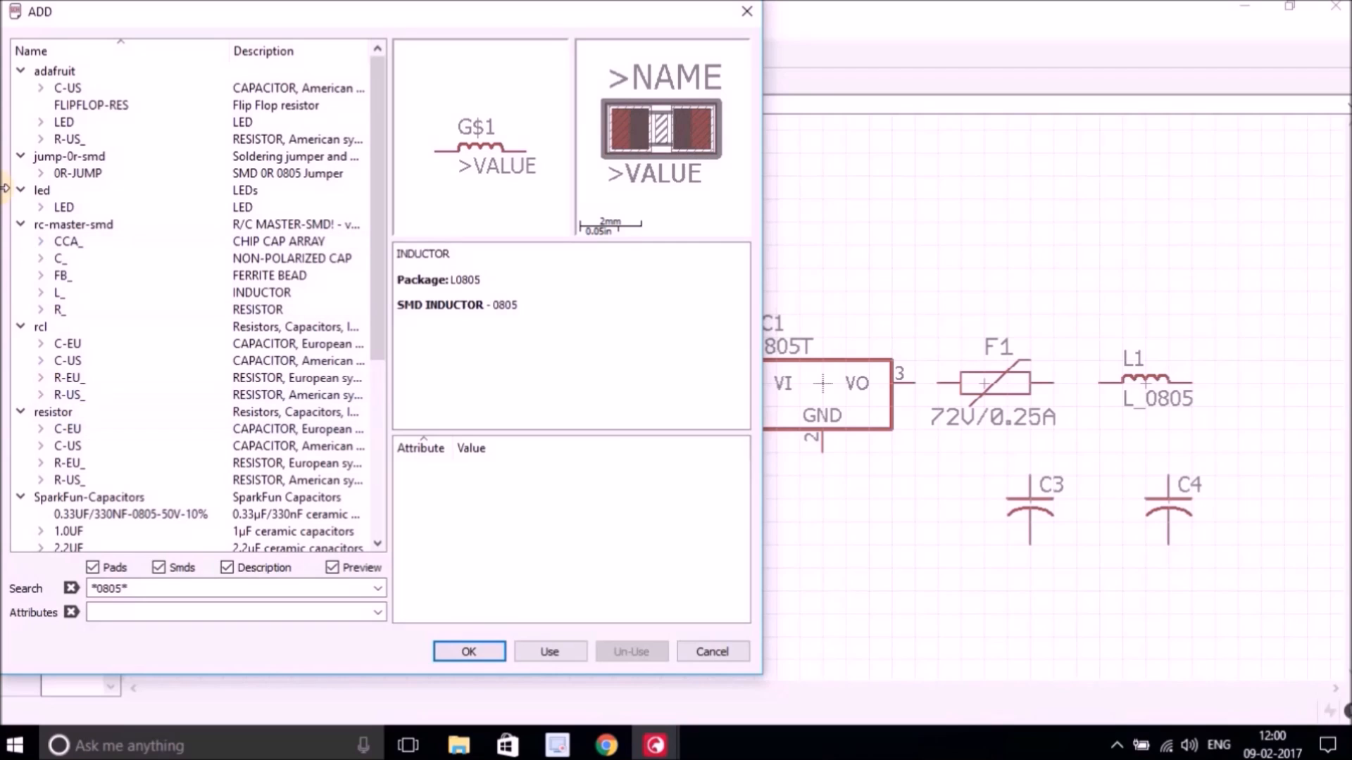
click(52, 210)
click(138, 226)
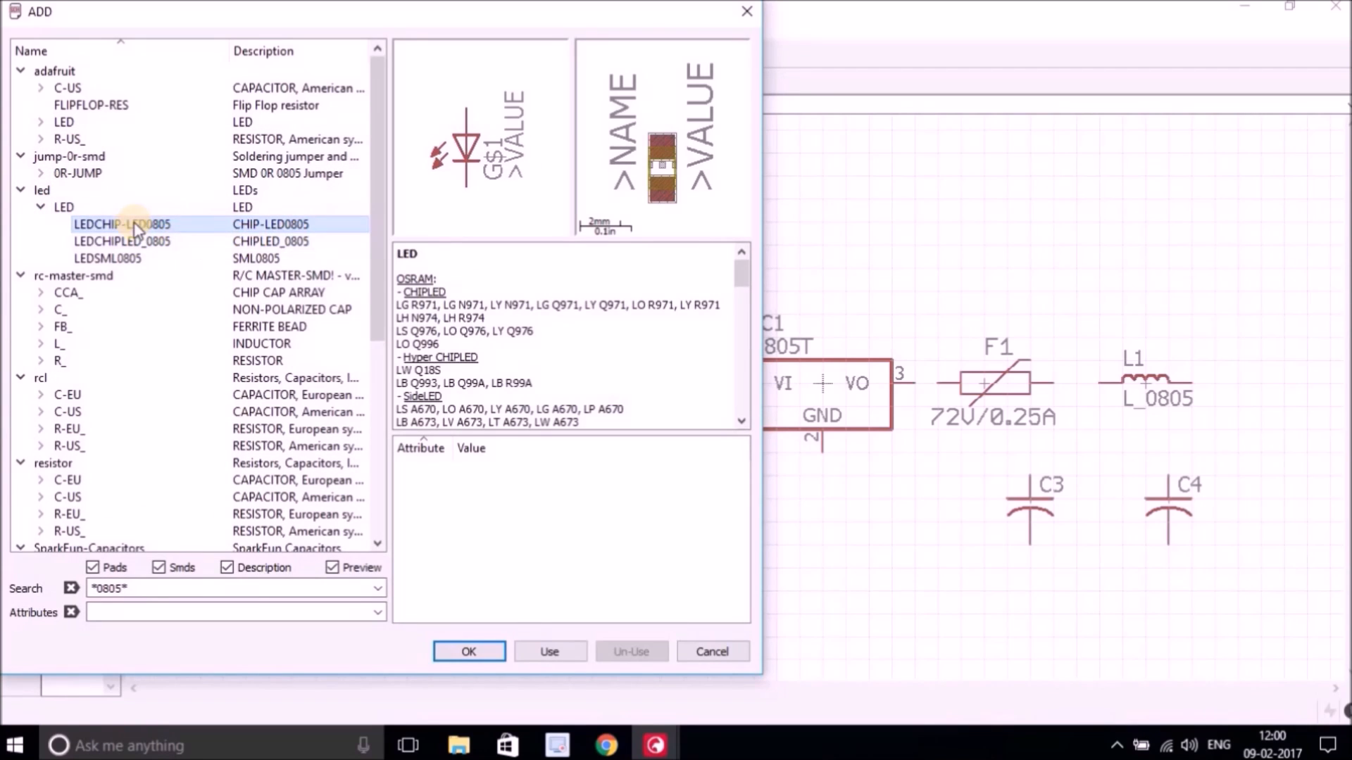
click(477, 652)
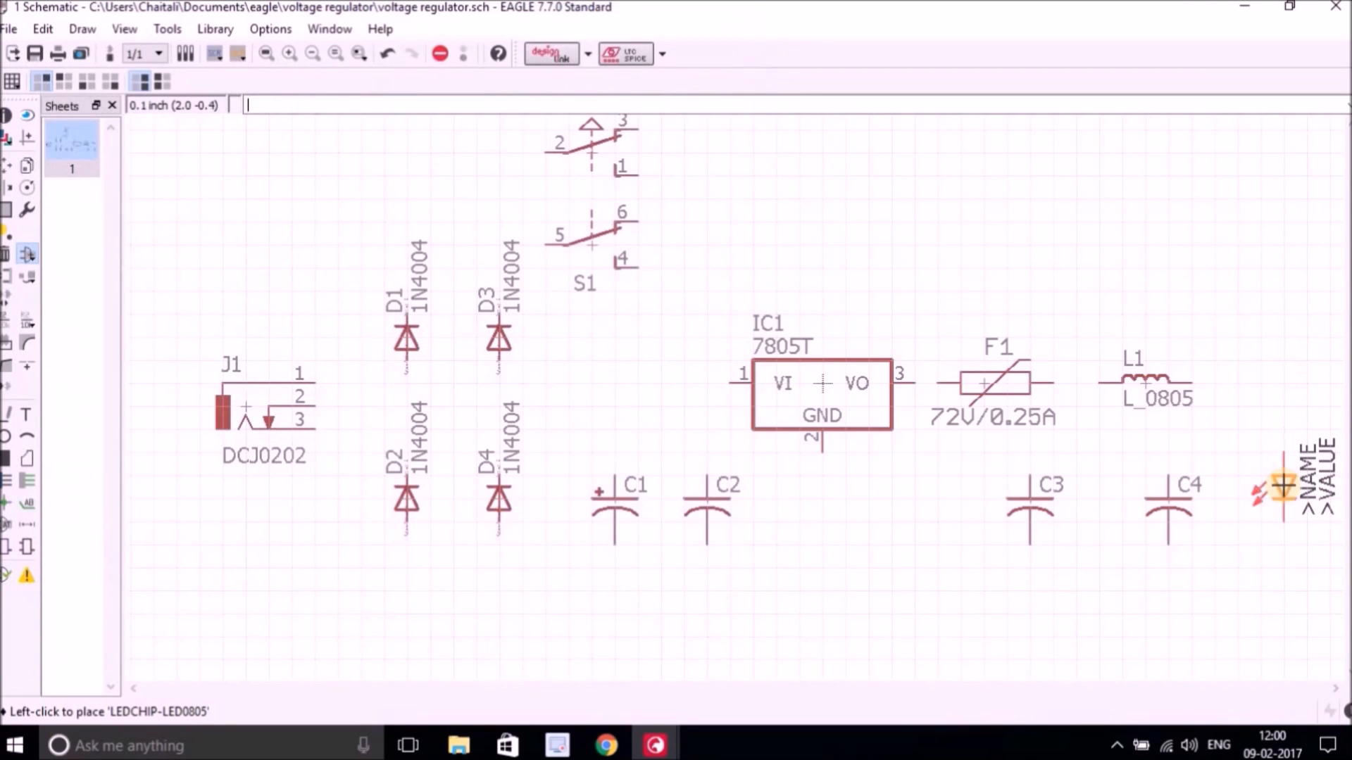
click(1289, 493)
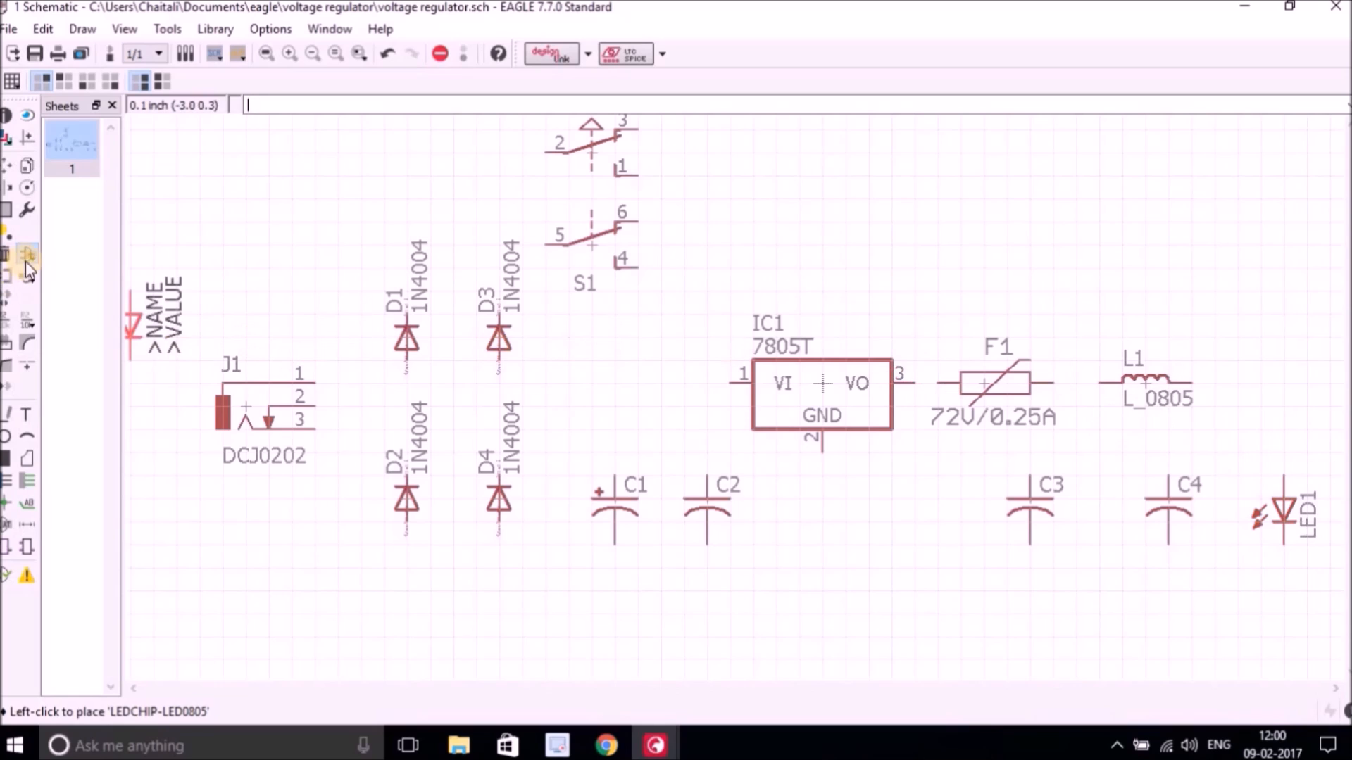
key(Escape)
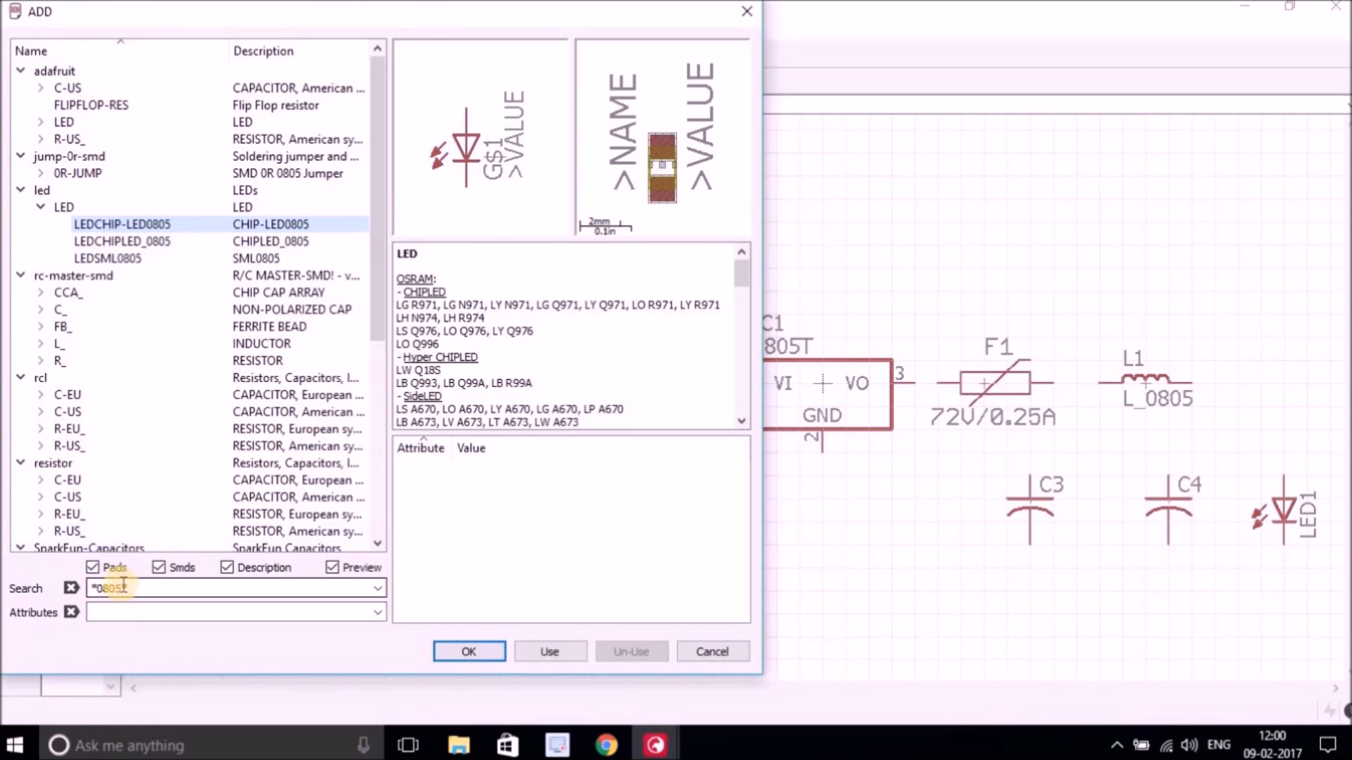
Place an R_0805 resistor from rc-master-smd, rotated vertically, above LED1.
click(123, 585)
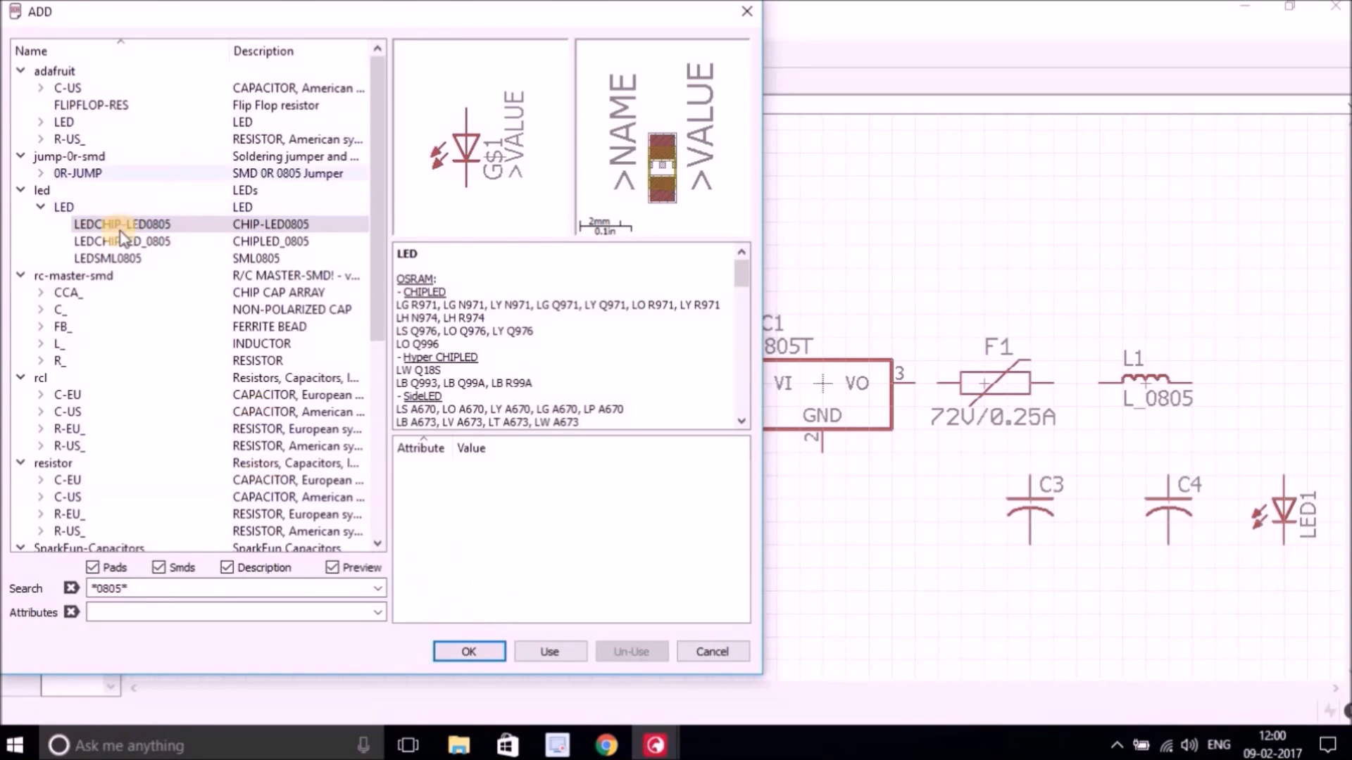
click(41, 208)
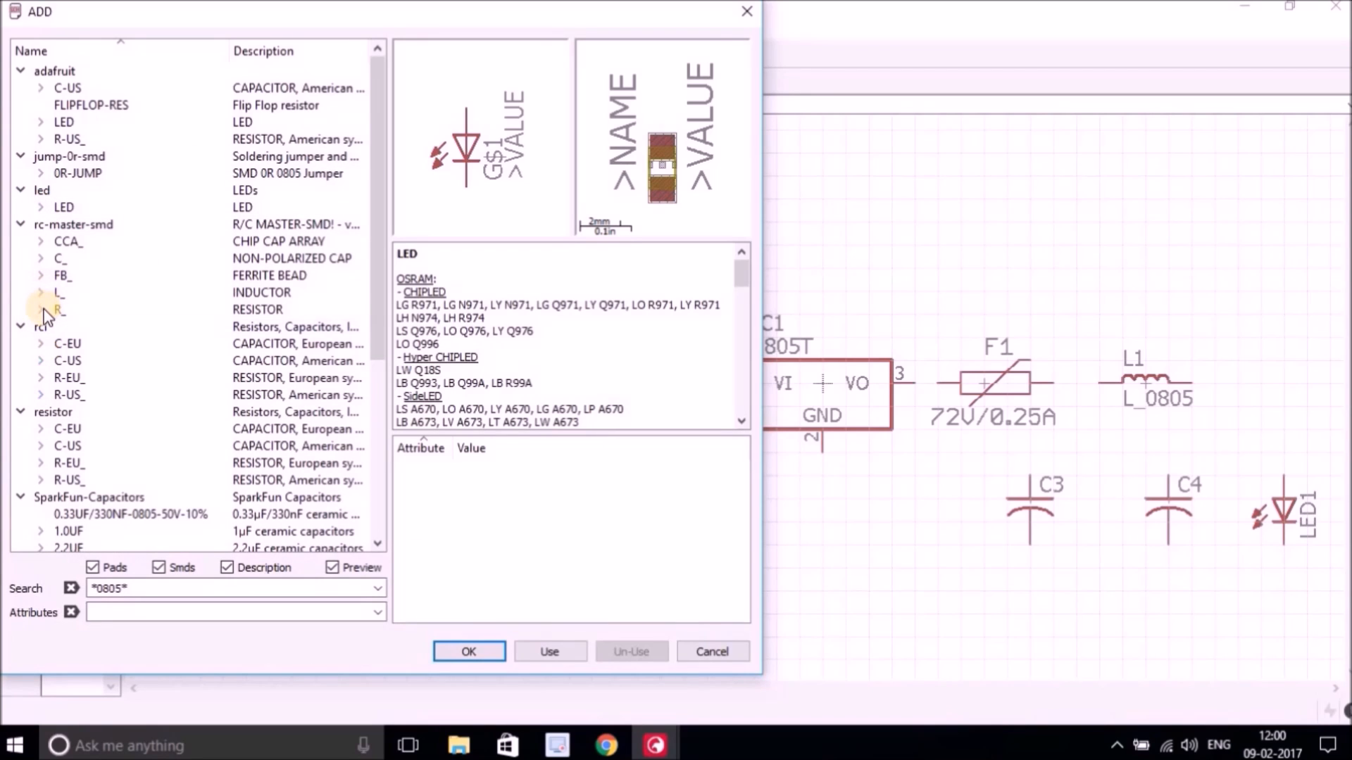
click(42, 311)
click(88, 326)
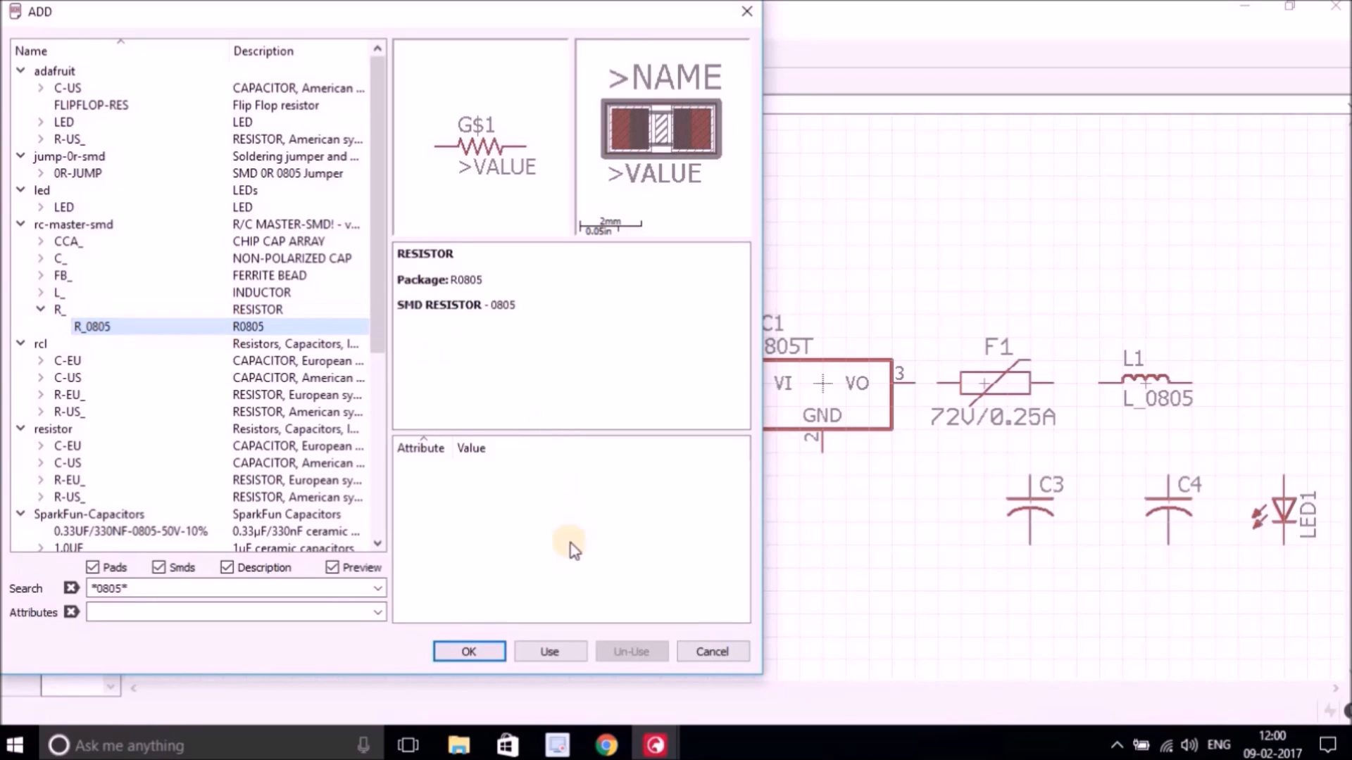
click(476, 655)
right_click(1096, 430)
right_click(1096, 431)
right_click(1256, 409)
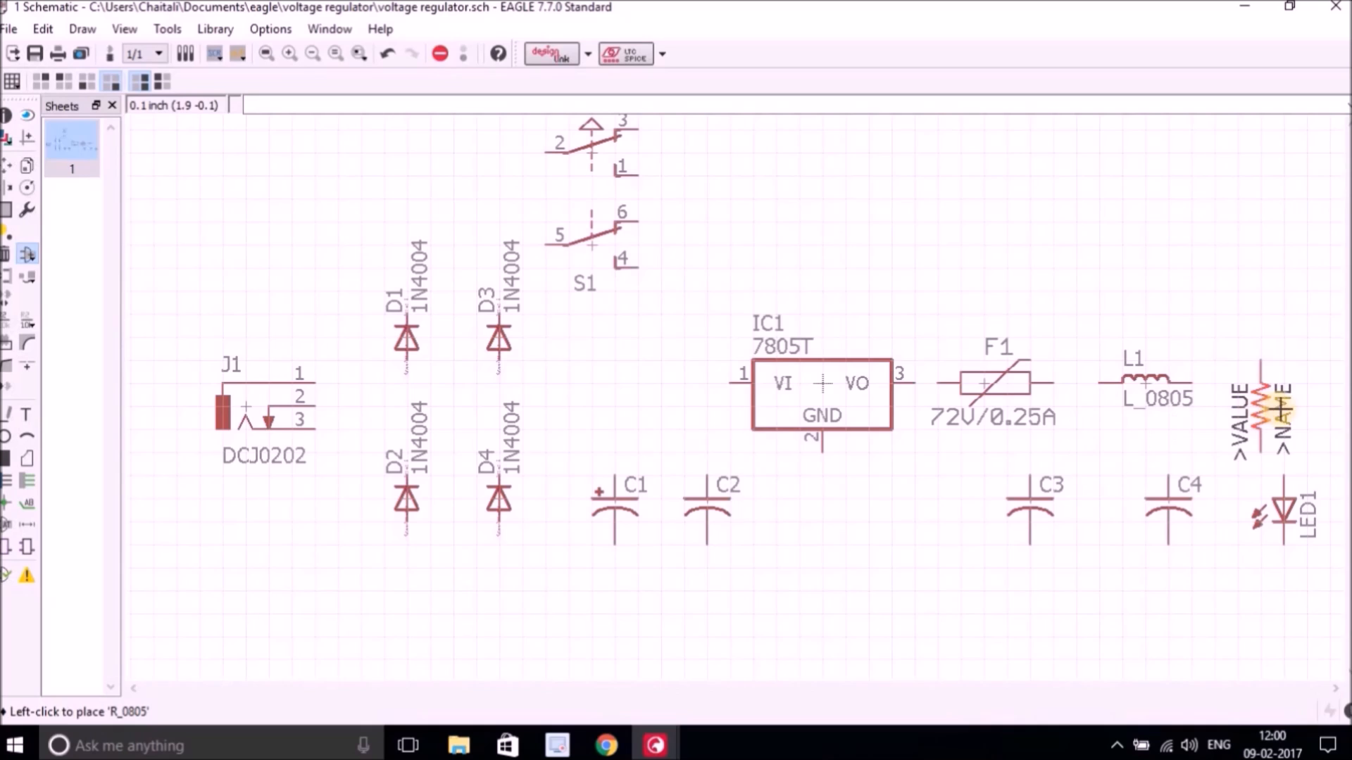
click(1281, 406)
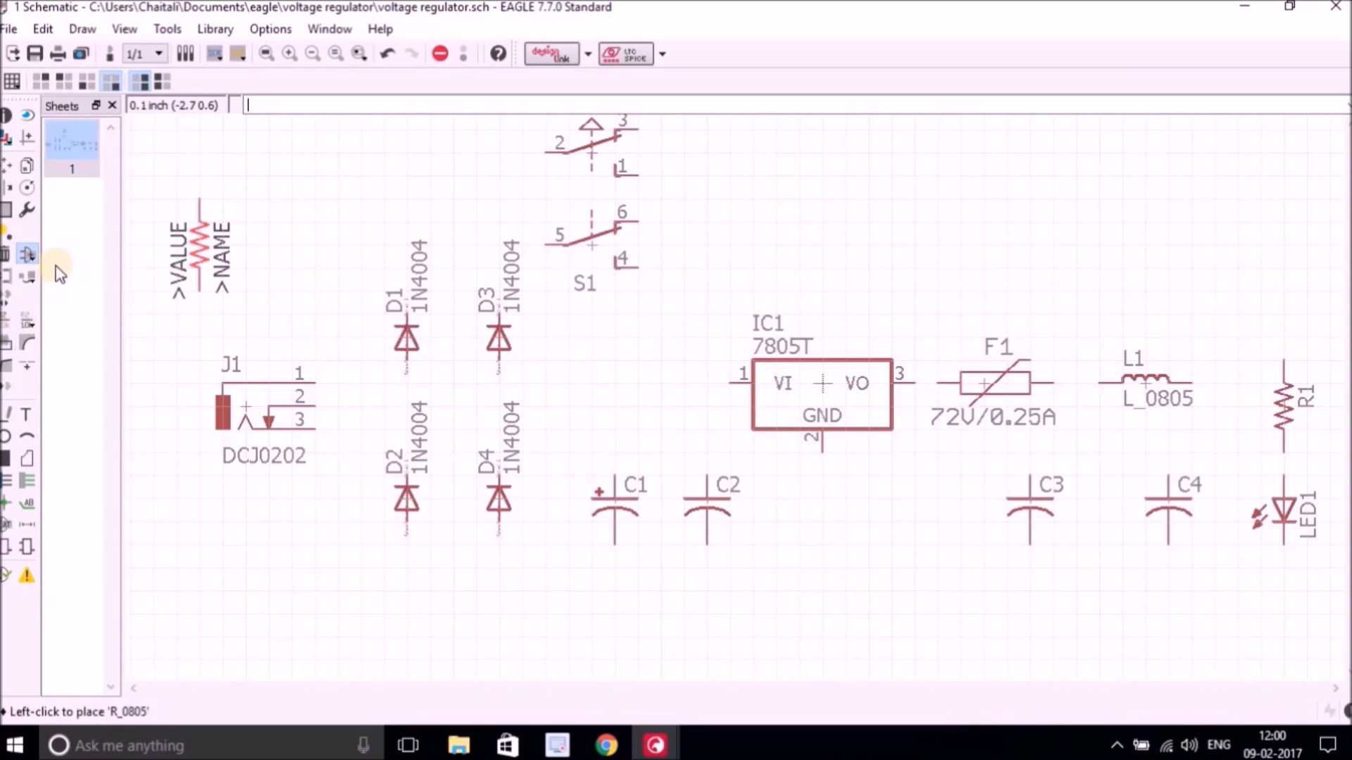
key(Escape)
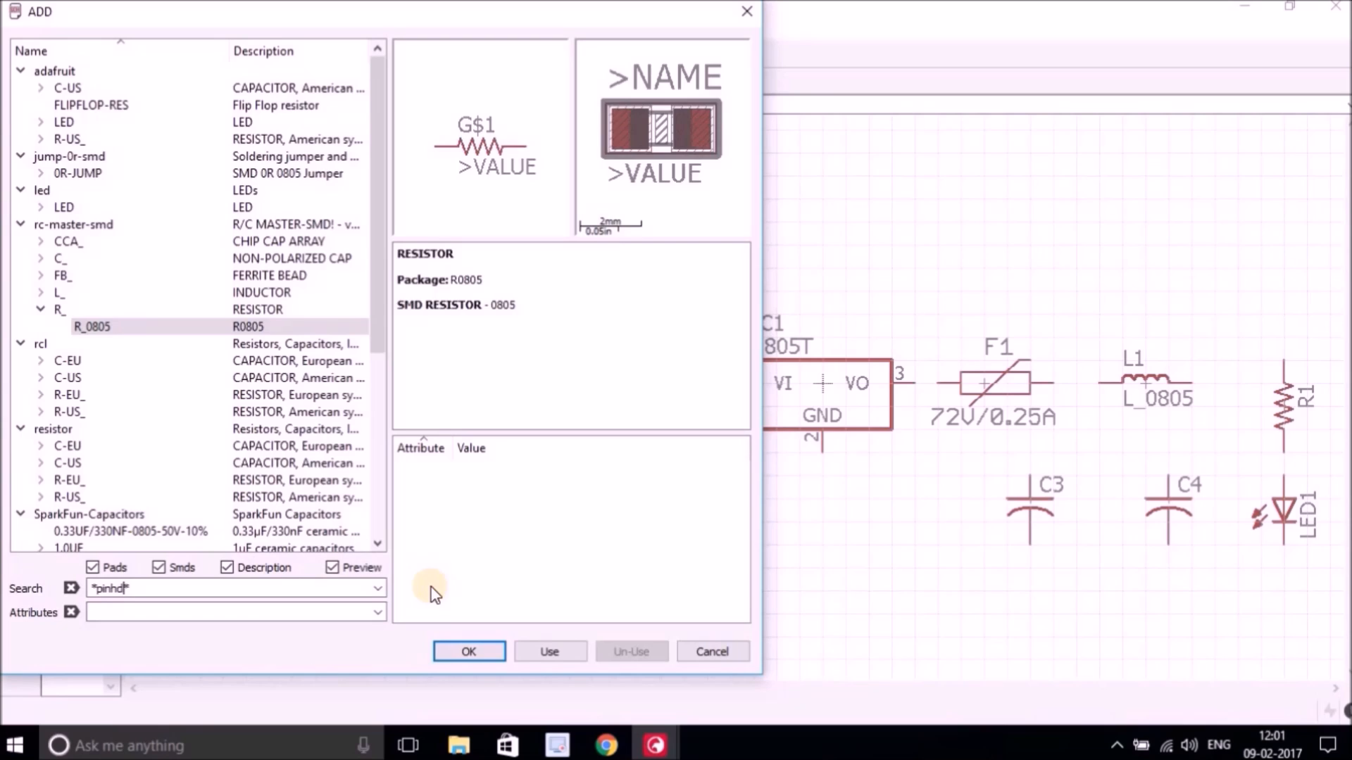
Search for *pinhd* and place a PINHD-1X3 pin header from the pinhead library at the upper right of the sheet.
text(*pinhd*)
key(Return)
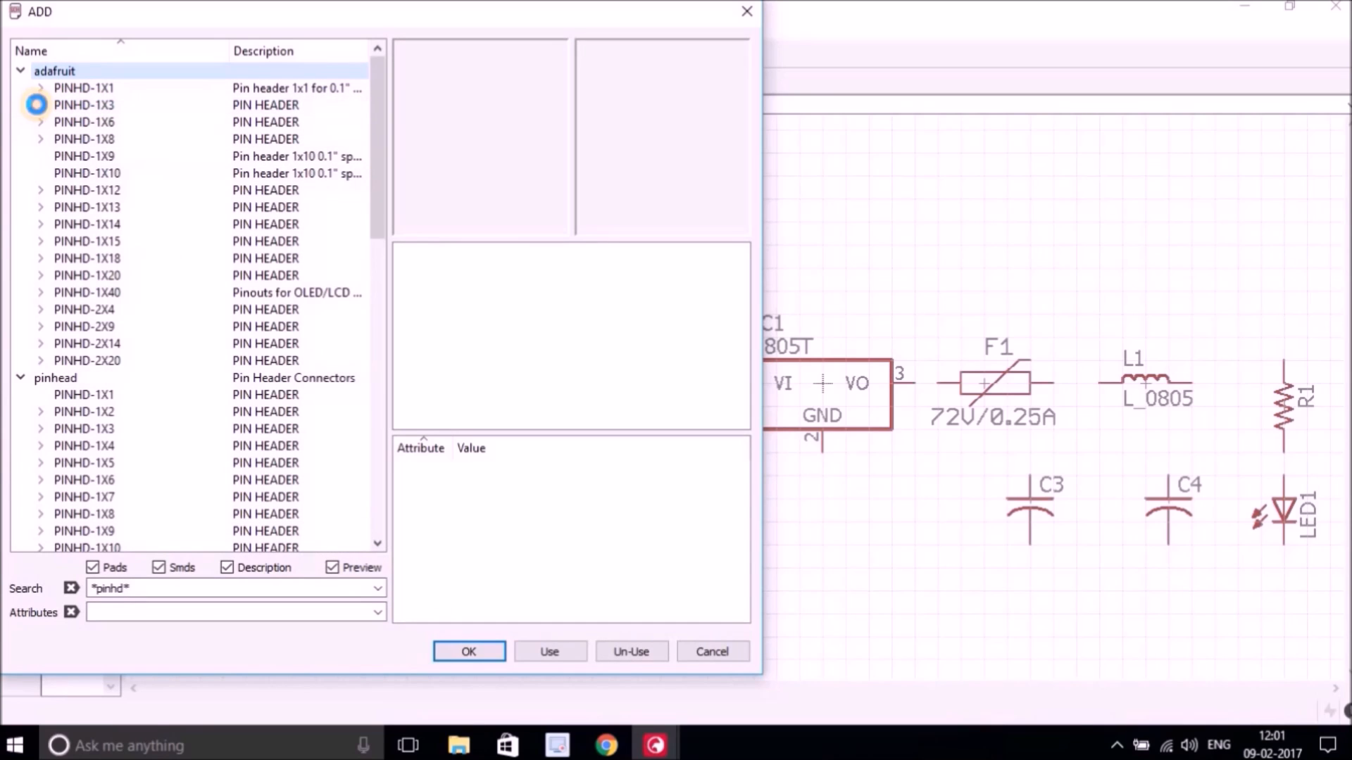
click(39, 104)
click(20, 75)
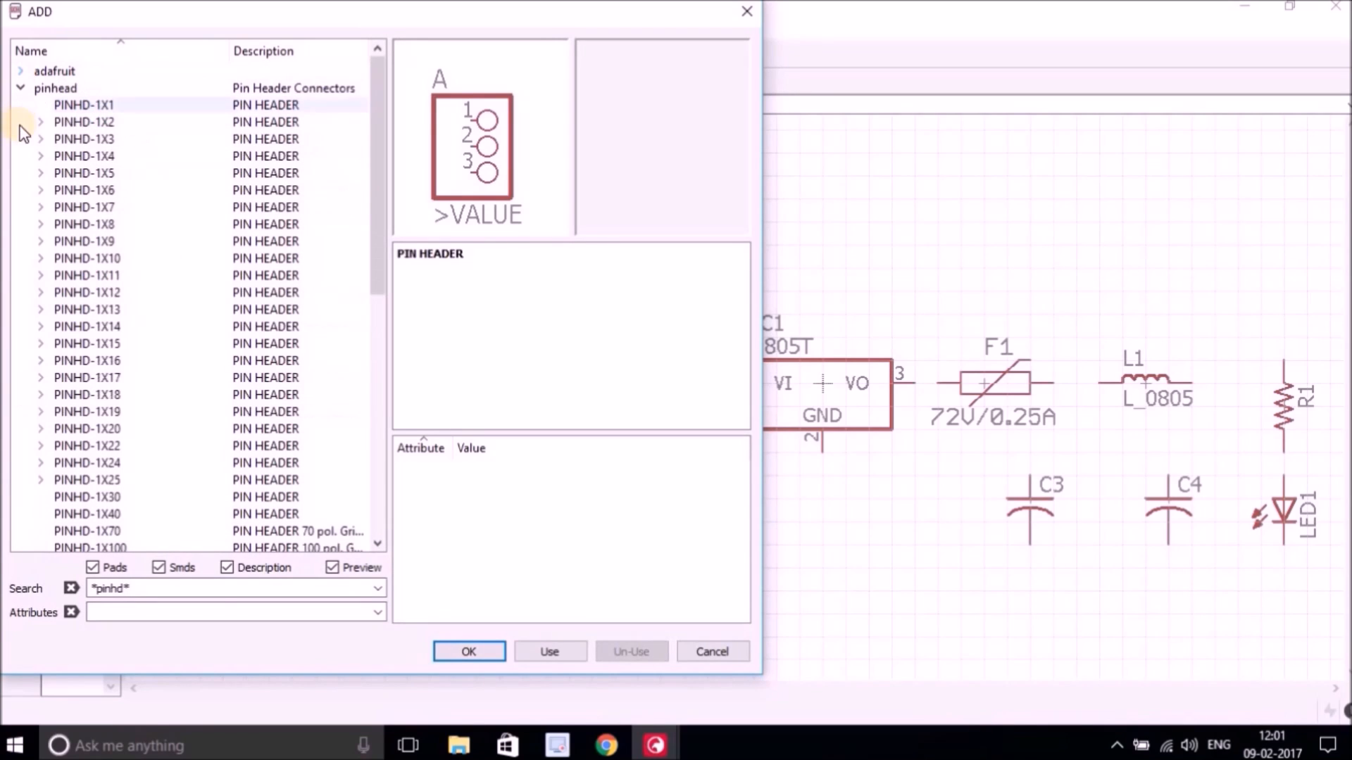
double_click(78, 138)
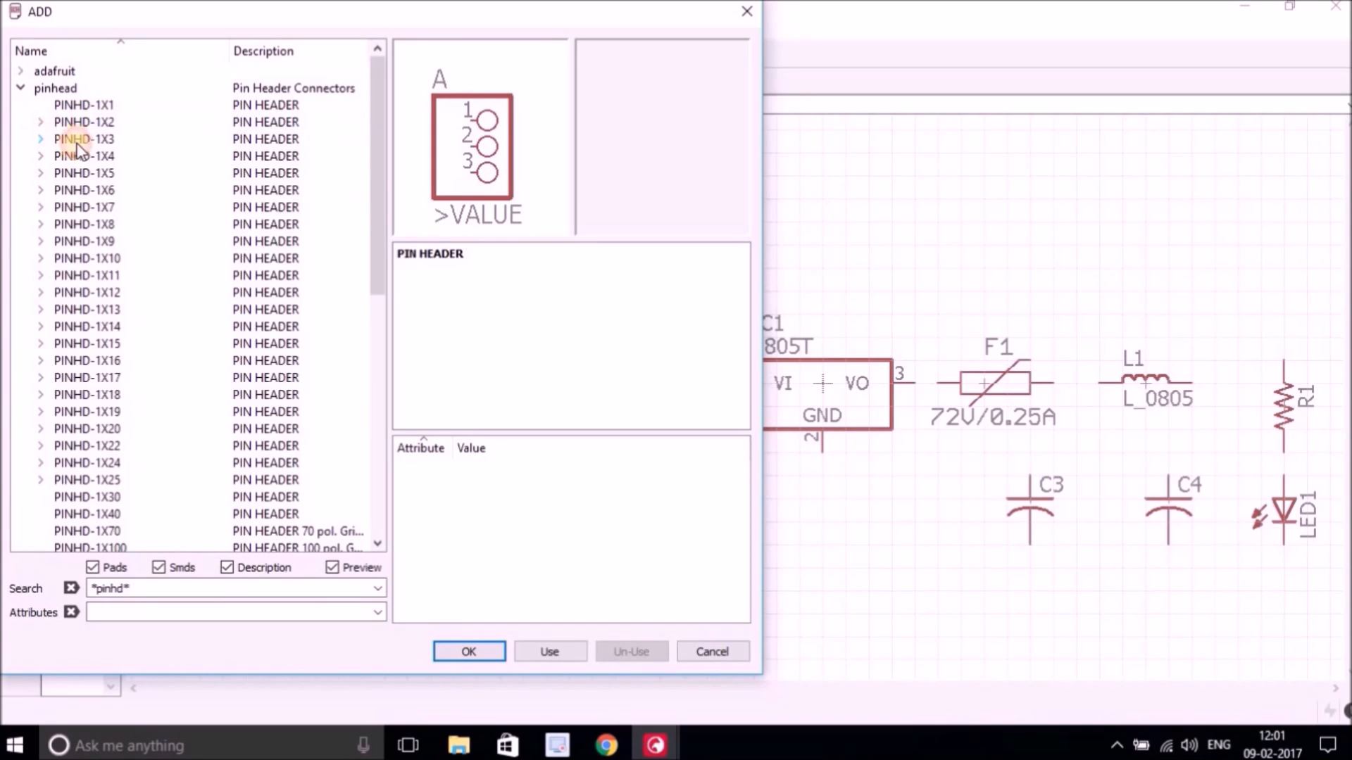
click(110, 156)
click(459, 649)
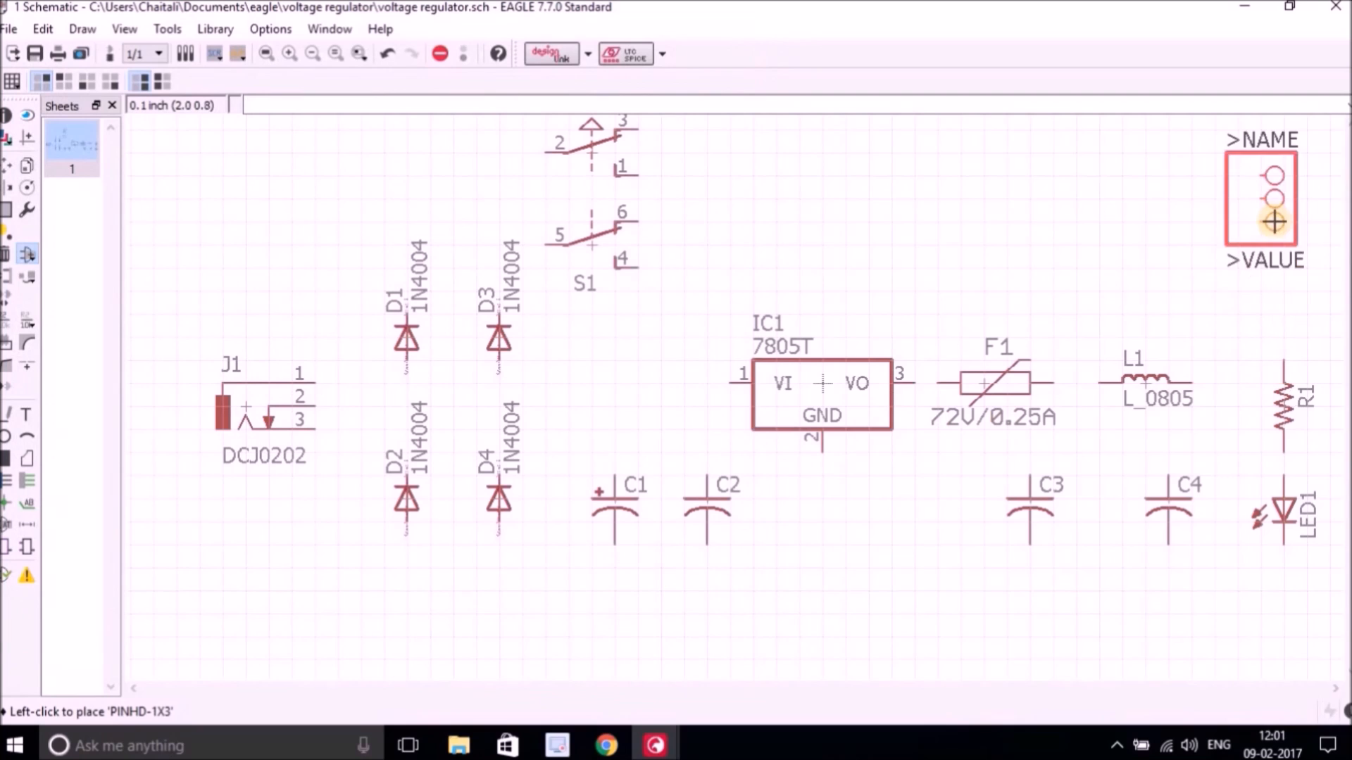
click(1274, 239)
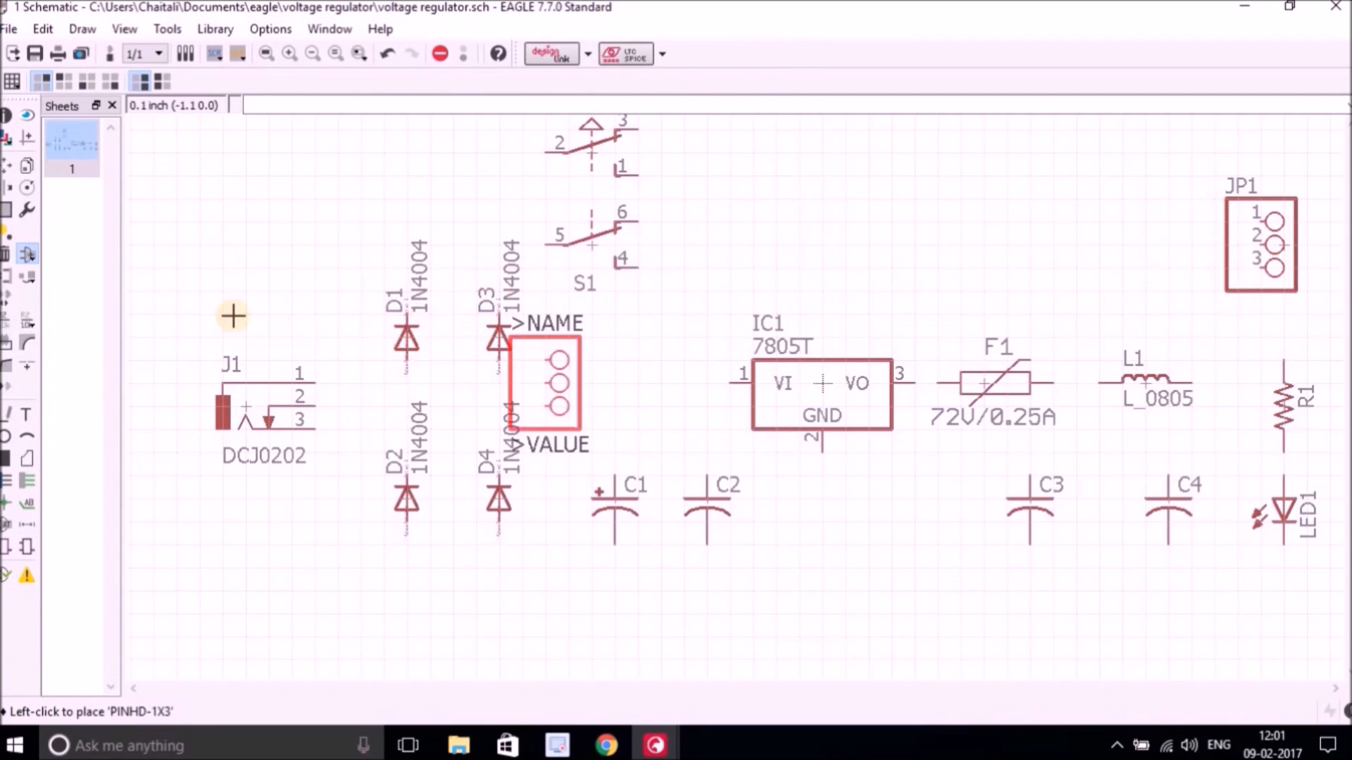
Search for *supply* and place a 5V supply symbol from SparkFun-PowerSymbols left of the pin header JP1.
click(23, 255)
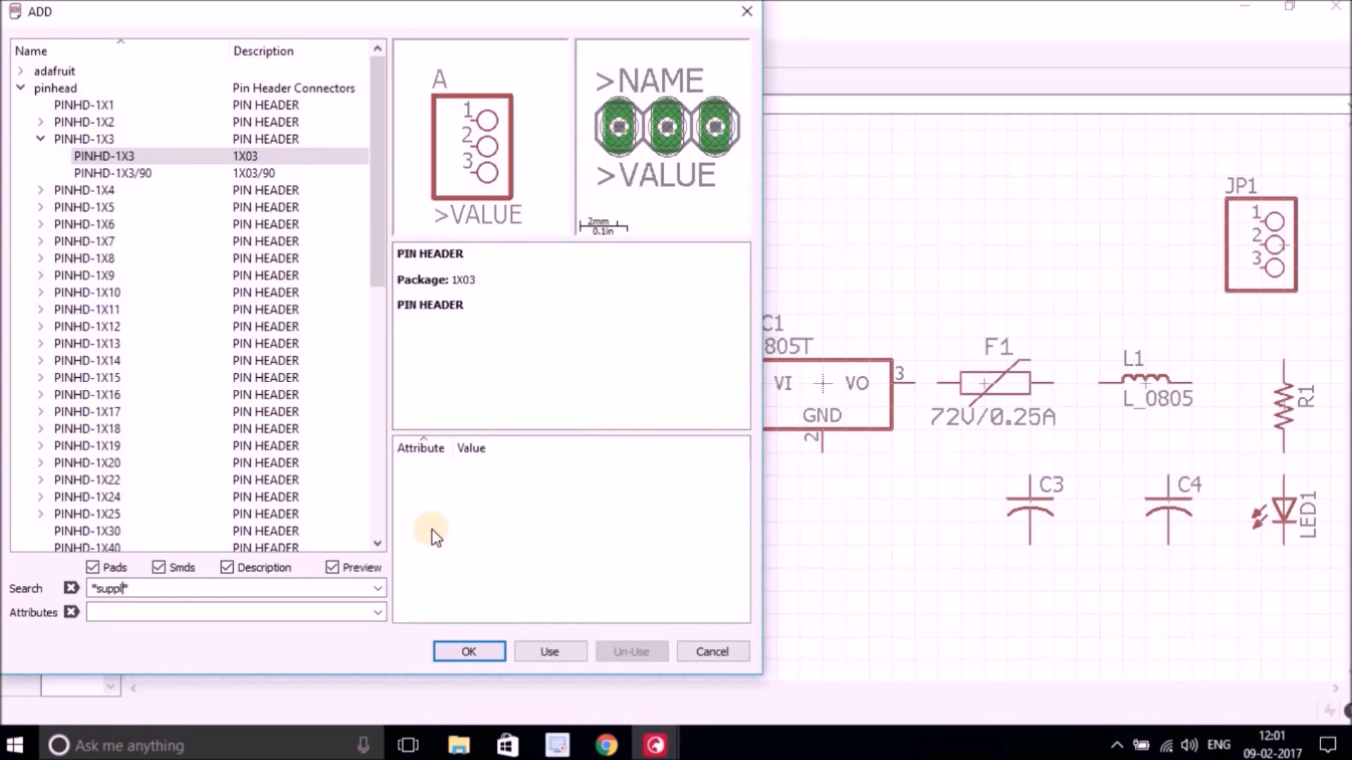
text(*supply*)
key(Return)
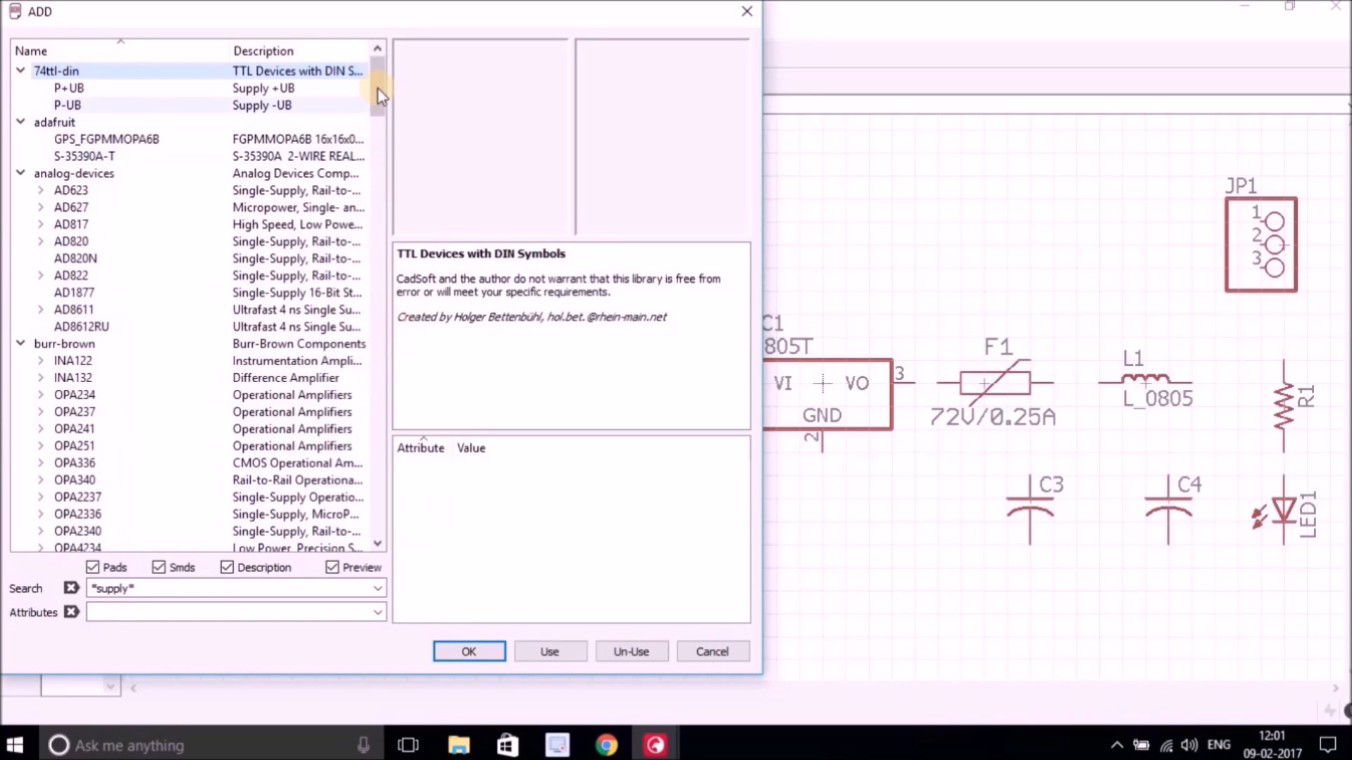
drag(380, 164, 379, 287)
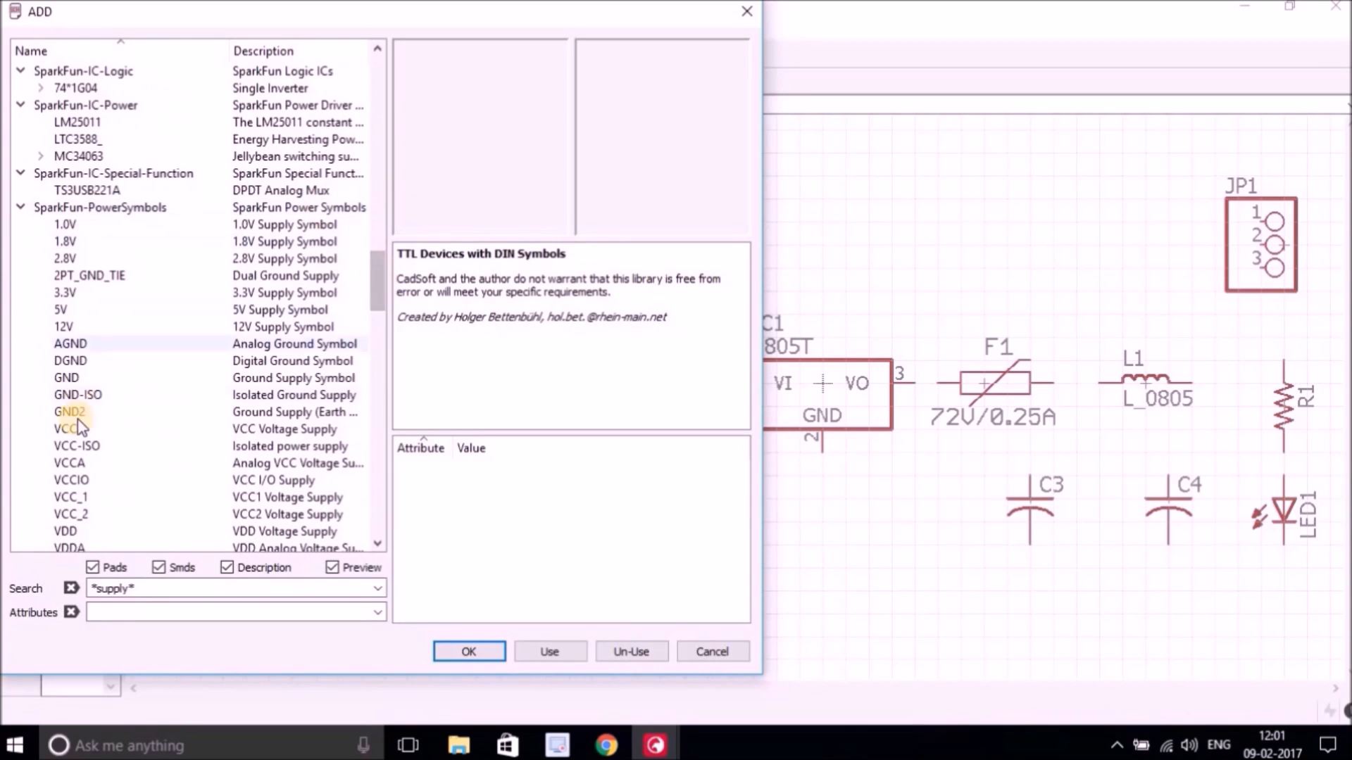
click(70, 310)
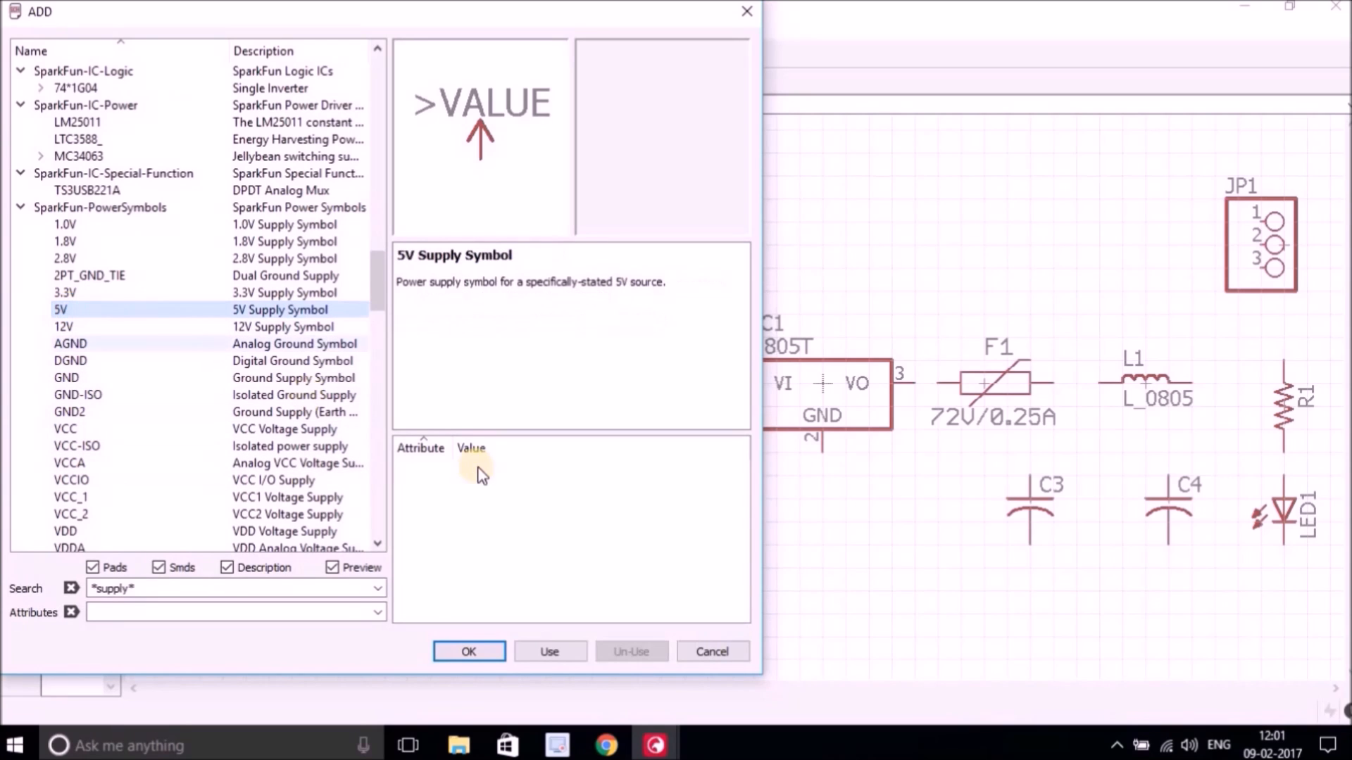
click(479, 651)
click(1121, 243)
Place a GND ground supply symbol from SparkFun-PowerSymbols below LED1.
click(28, 254)
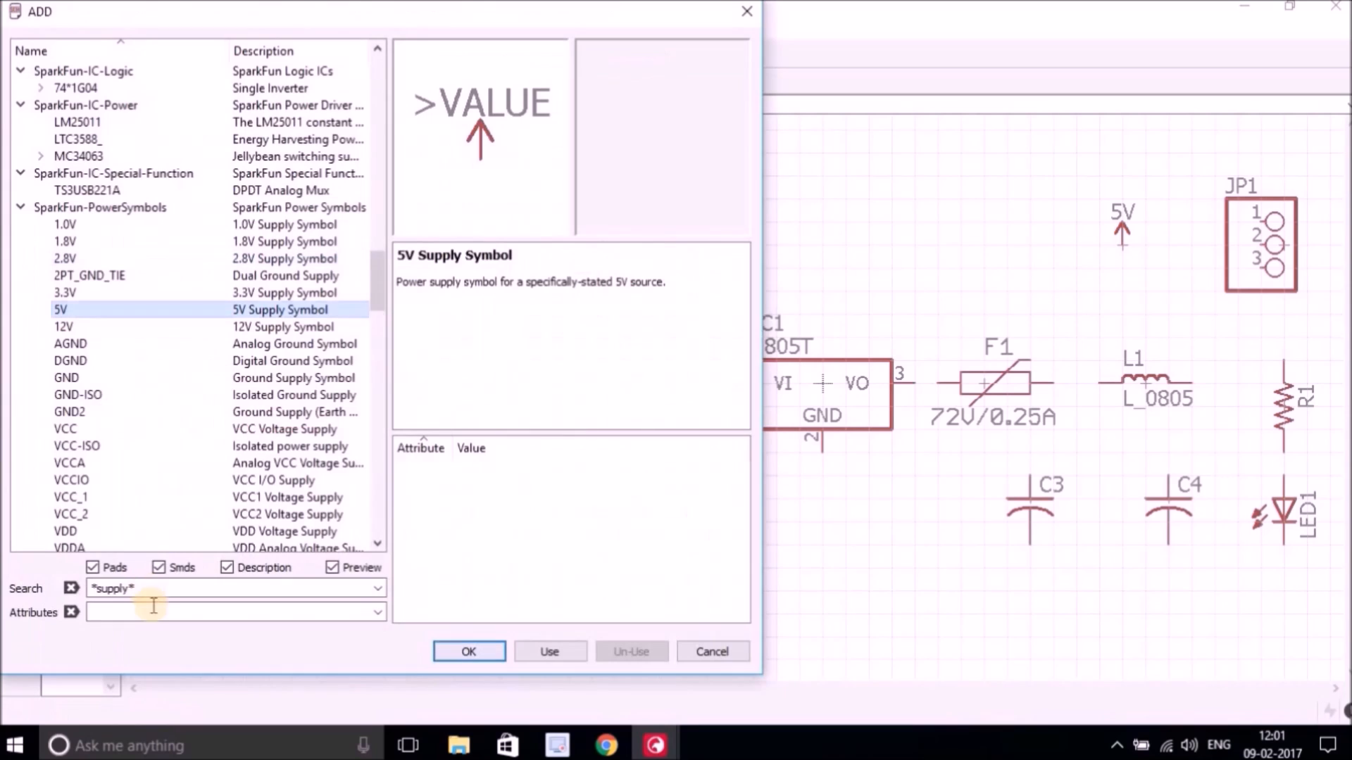
click(70, 378)
click(446, 654)
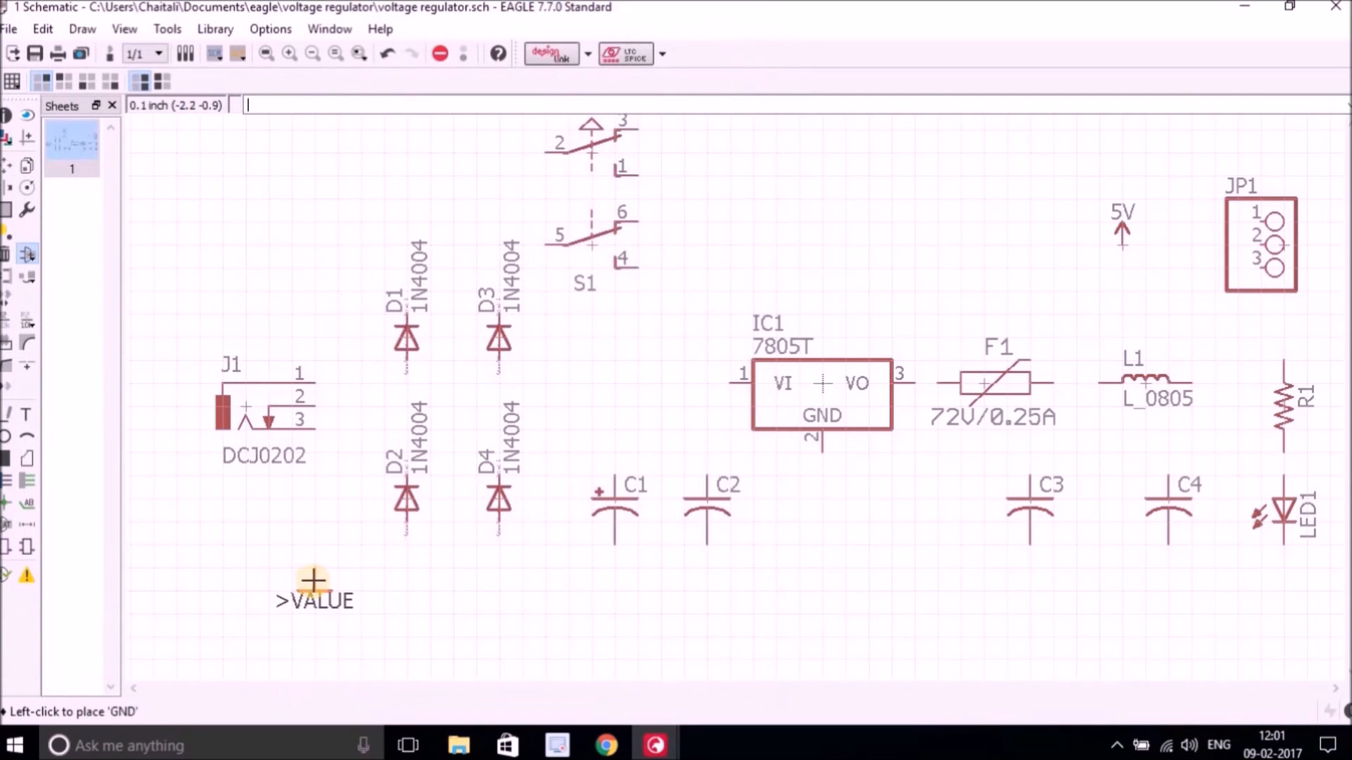
click(1260, 634)
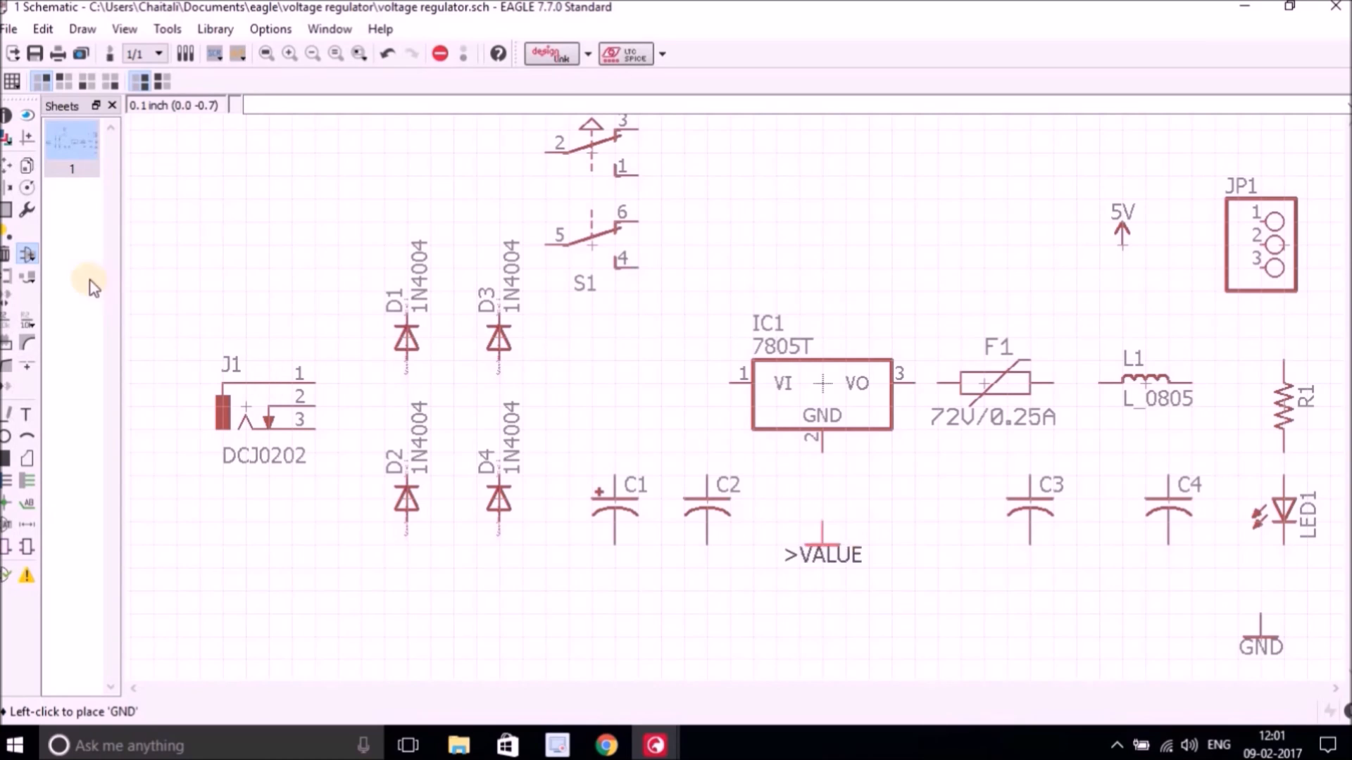
click(31, 258)
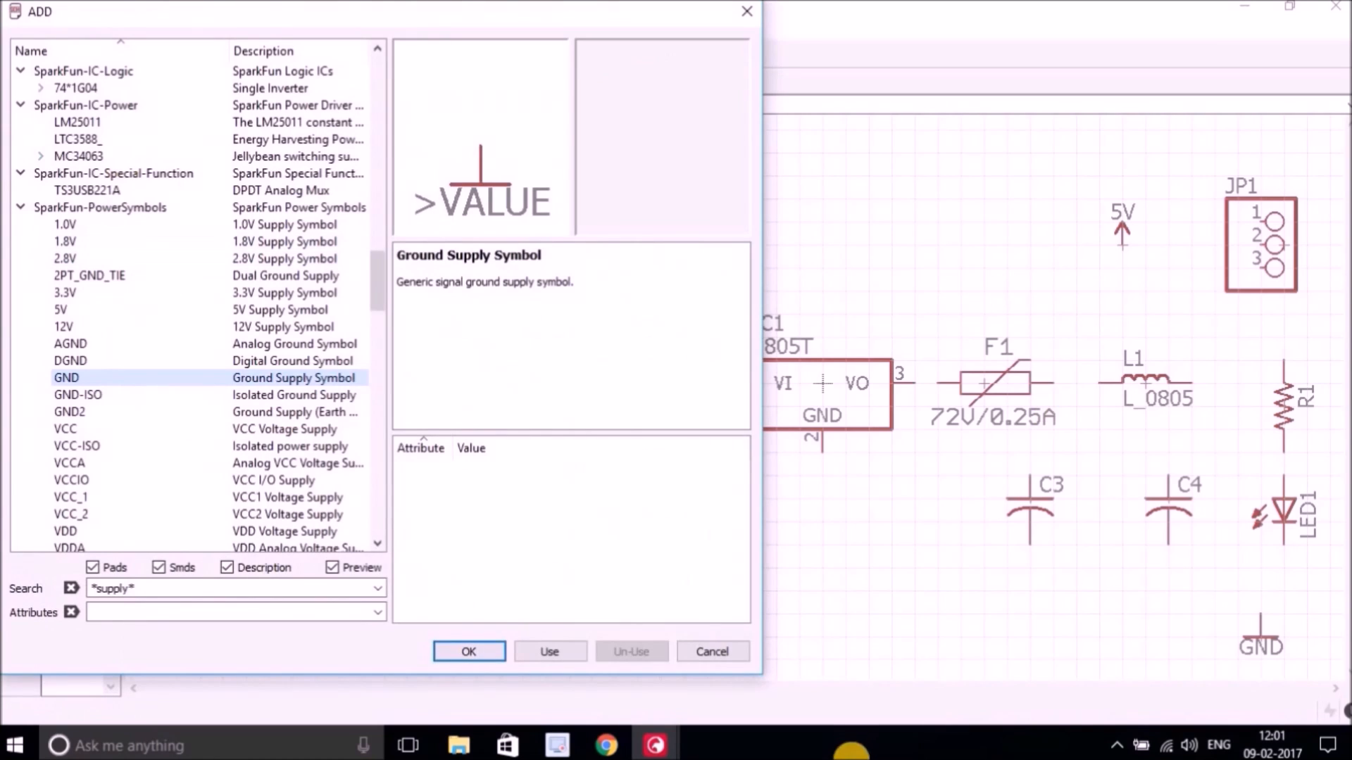
click(712, 653)
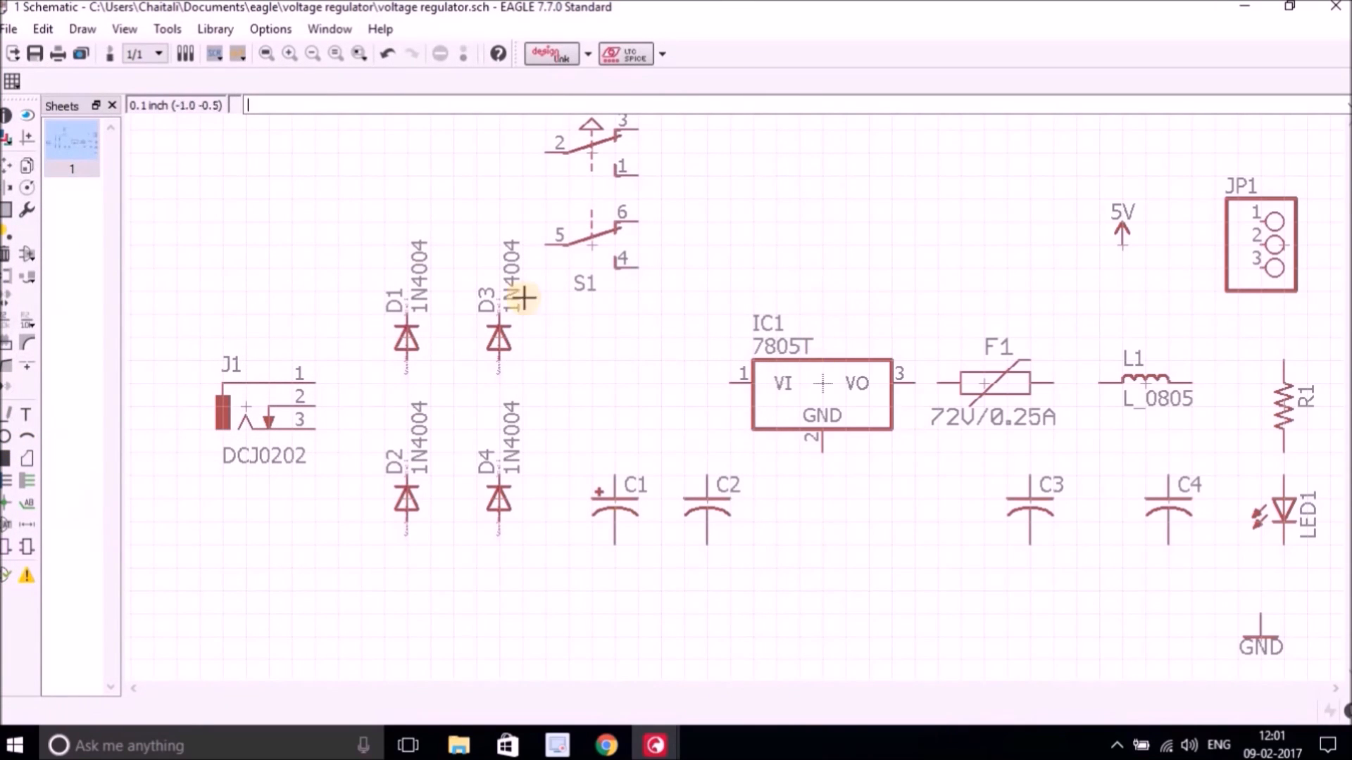
Draw a net wire joining the top ends of diodes D1 and D3.
click(27, 480)
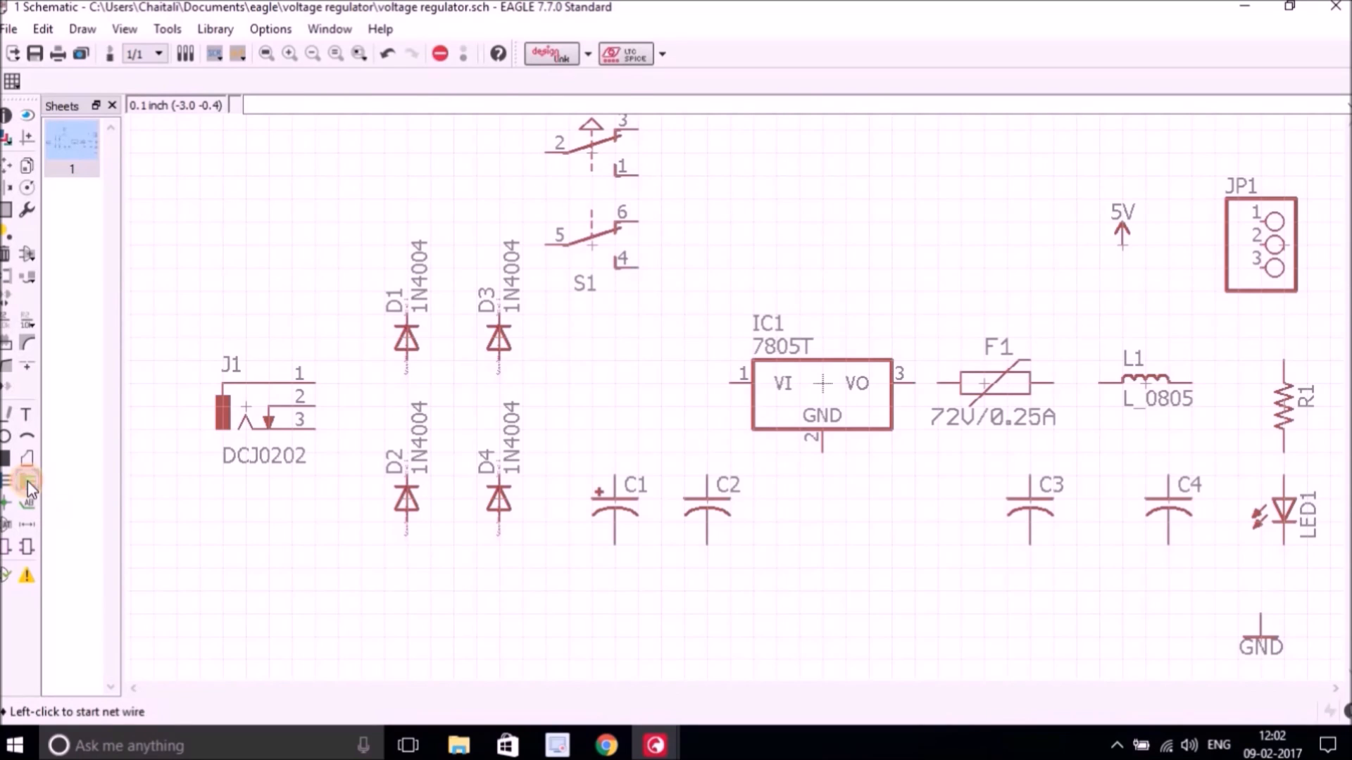
click(407, 317)
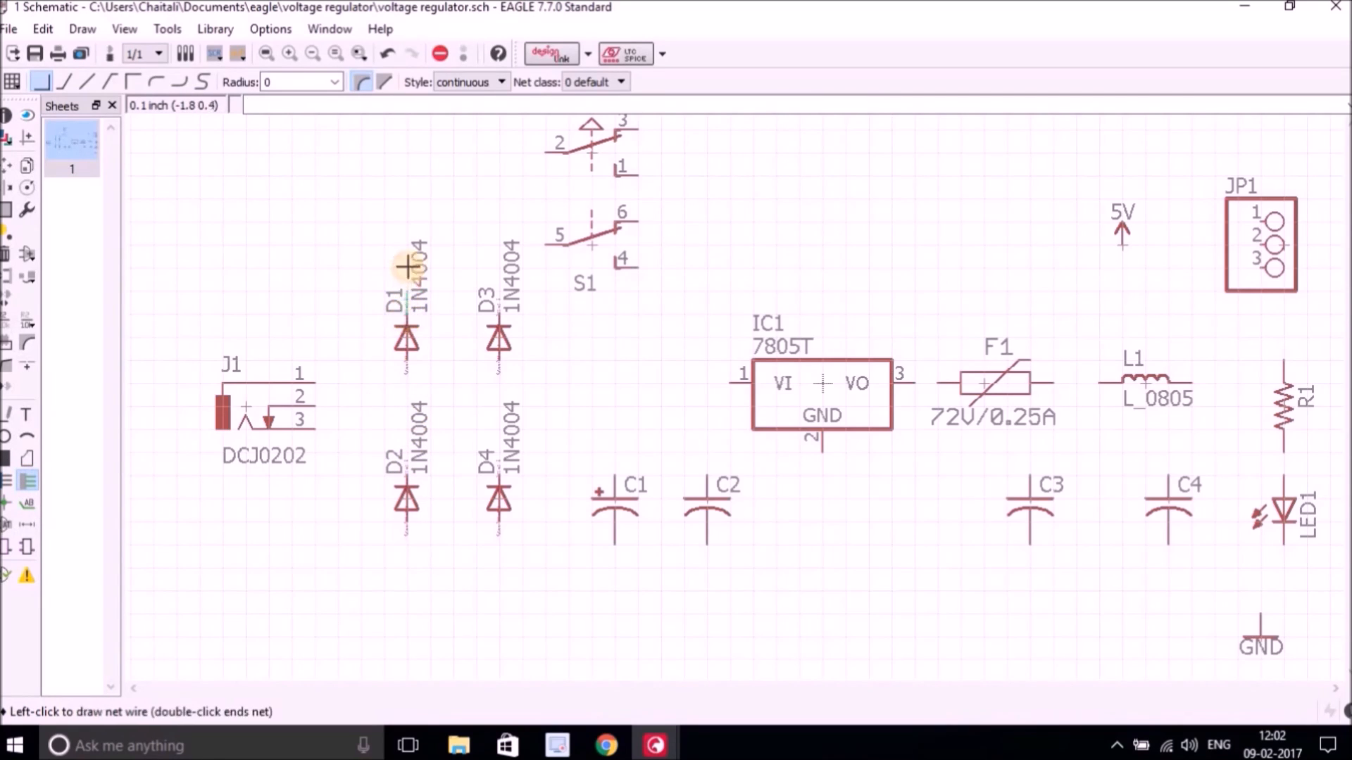
click(499, 244)
click(499, 320)
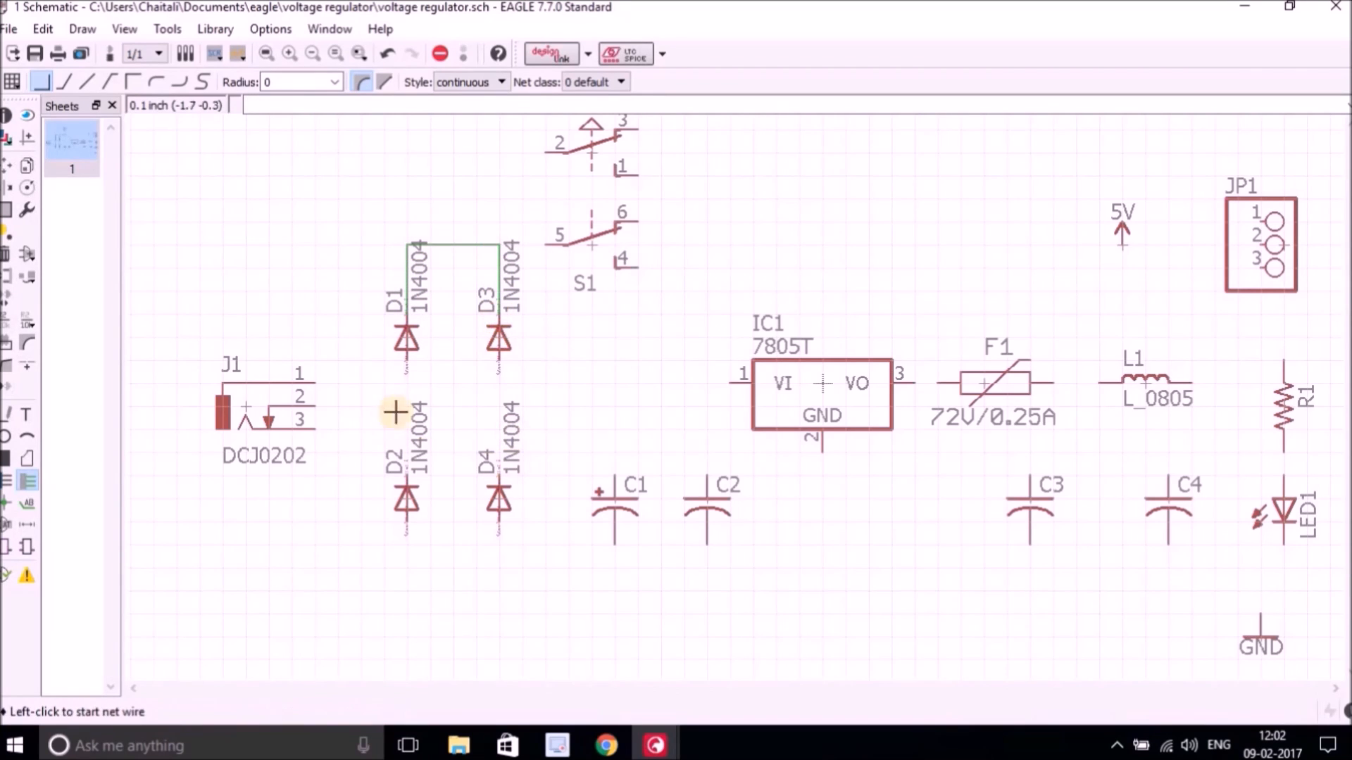
Complete the diode bridge by wiring D1 to D2, the bottoms of D2 and D4 together, and D3 to D4.
click(406, 359)
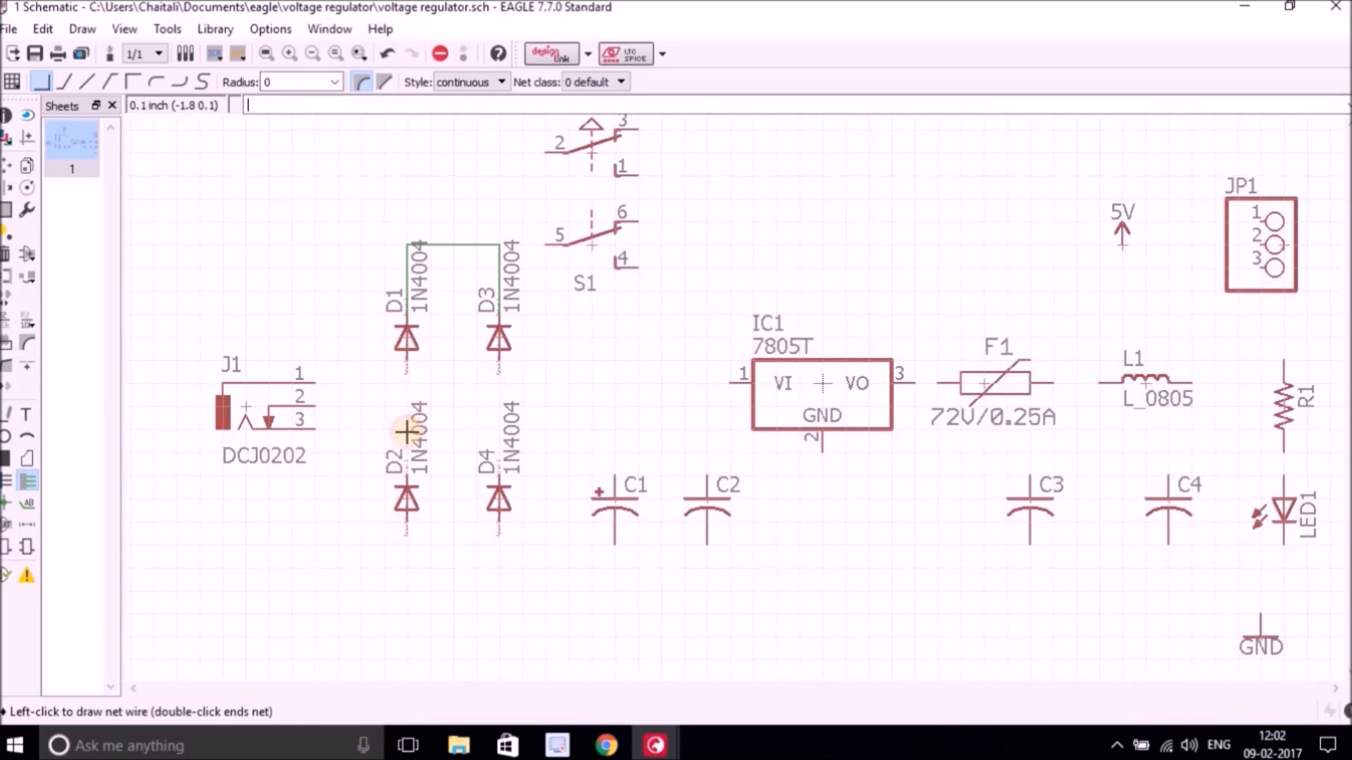
click(406, 484)
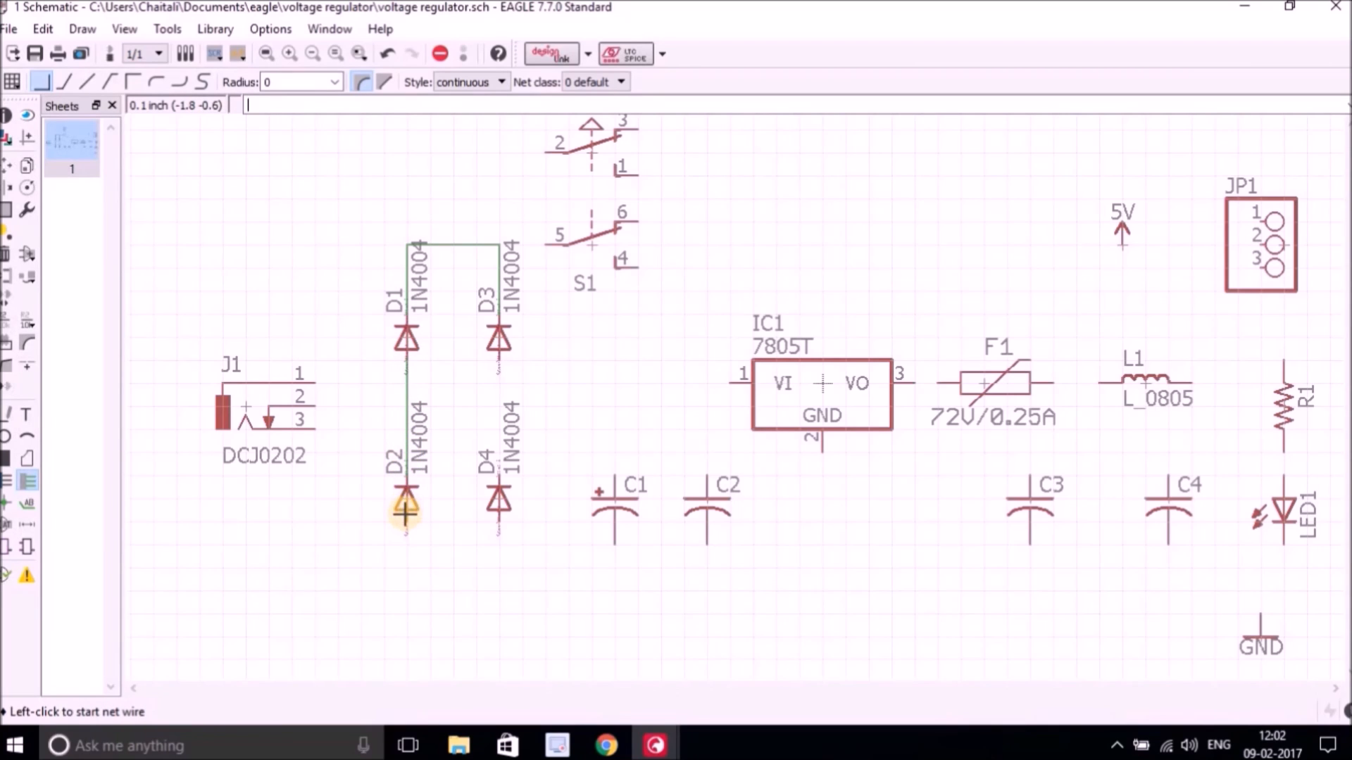
click(405, 519)
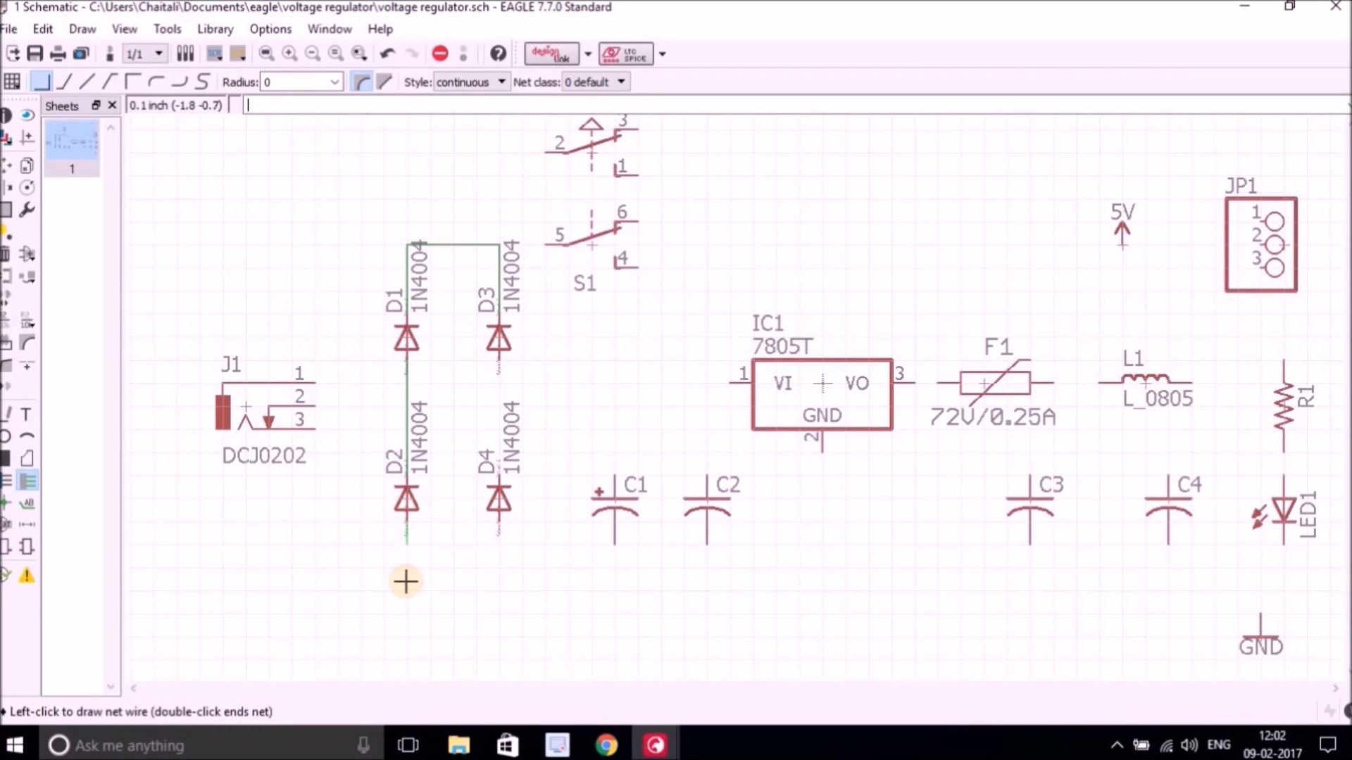
click(501, 611)
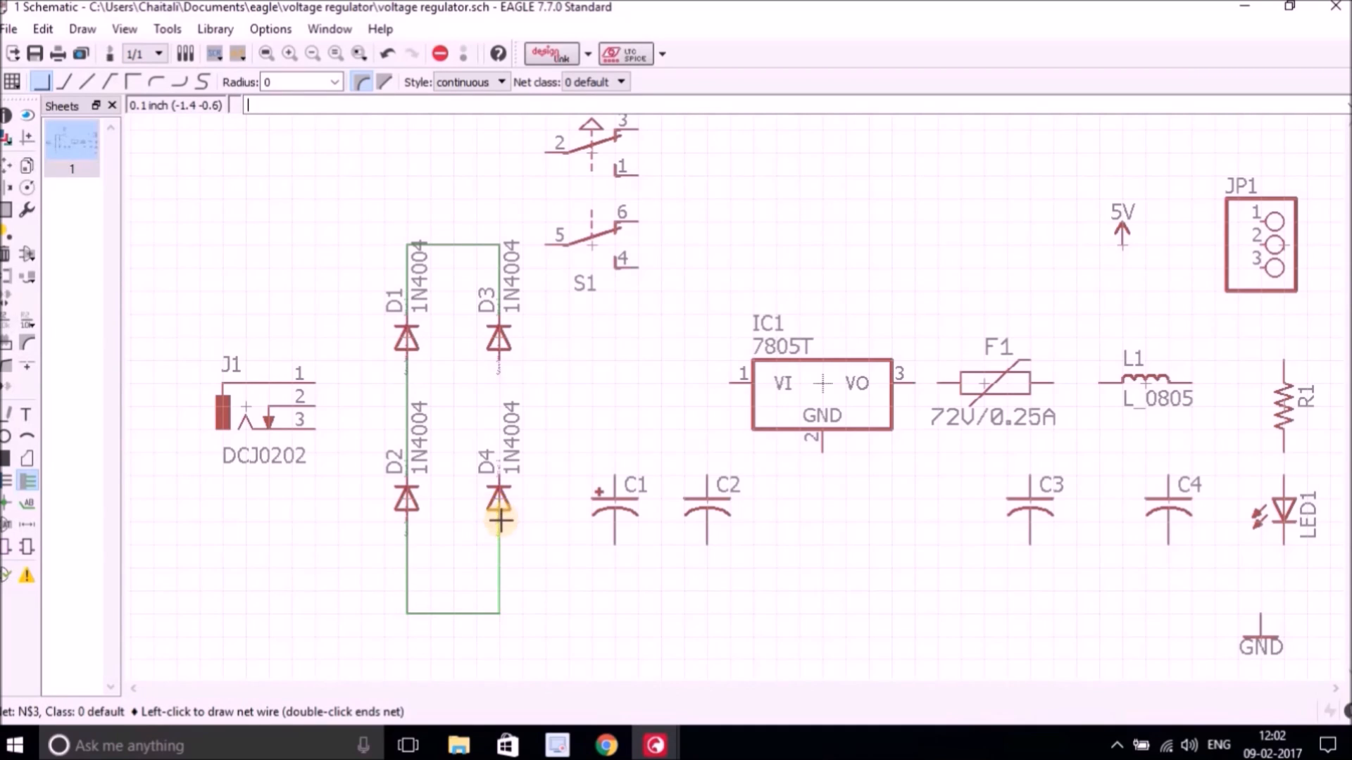
click(499, 521)
scroll(505, 388, up, 1)
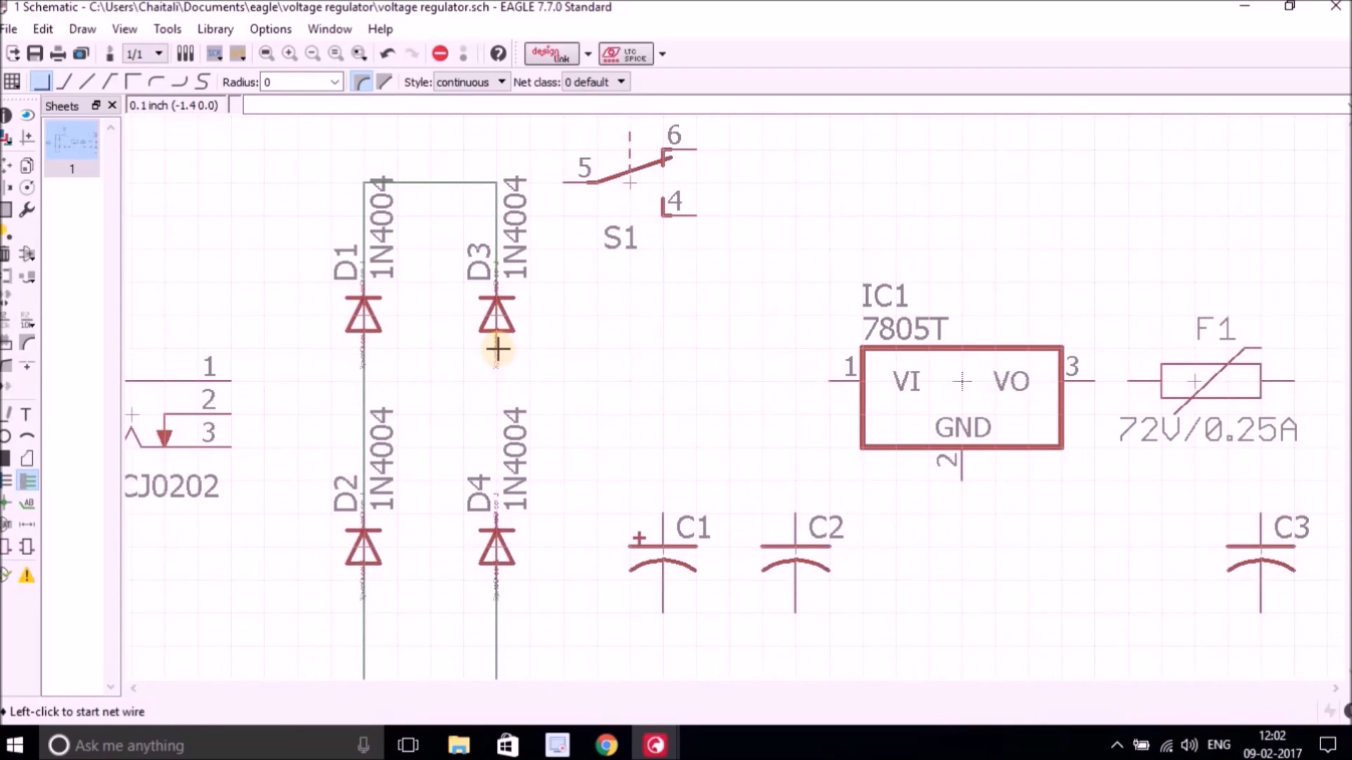
click(496, 346)
click(496, 513)
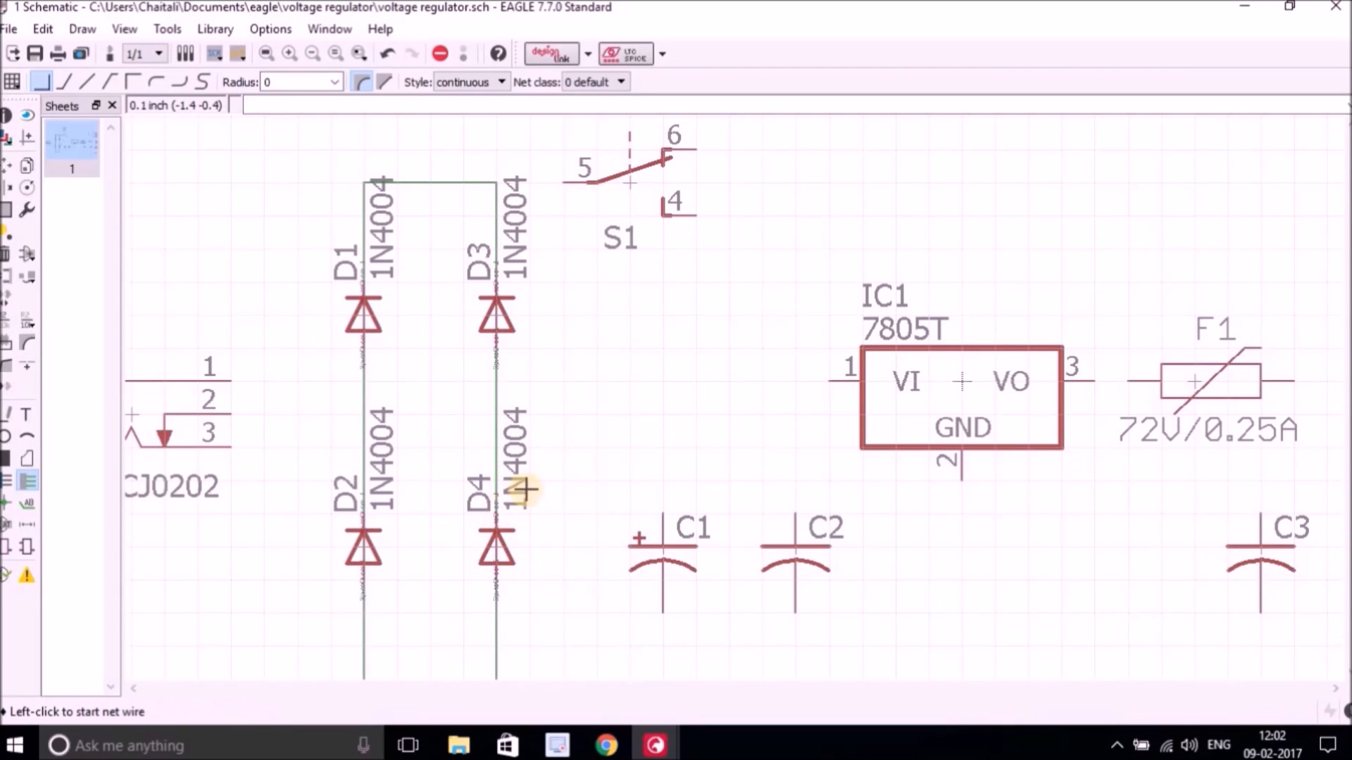
Wire pin 1 of jack J1 to the junction between D1 and D2.
scroll(430, 459, down, 1)
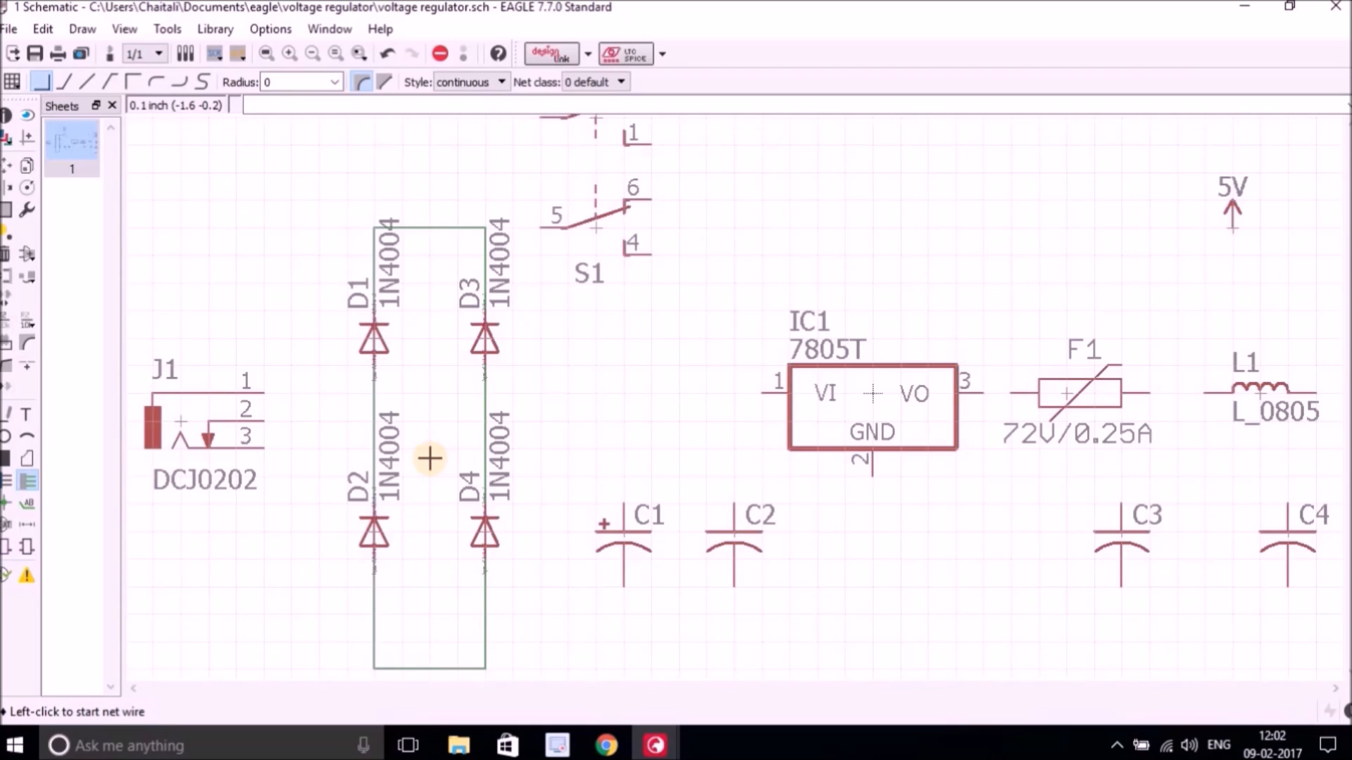
scroll(429, 459, down, 1)
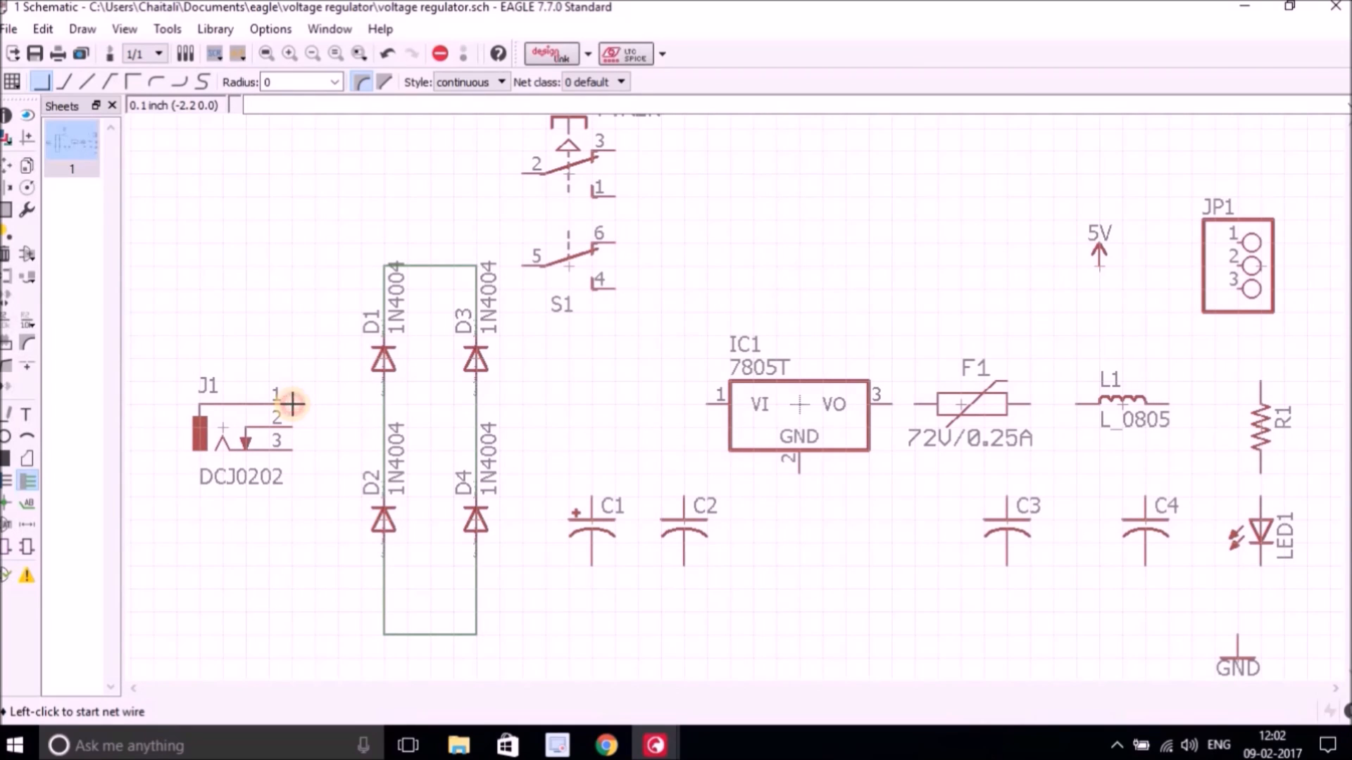
click(293, 405)
click(383, 405)
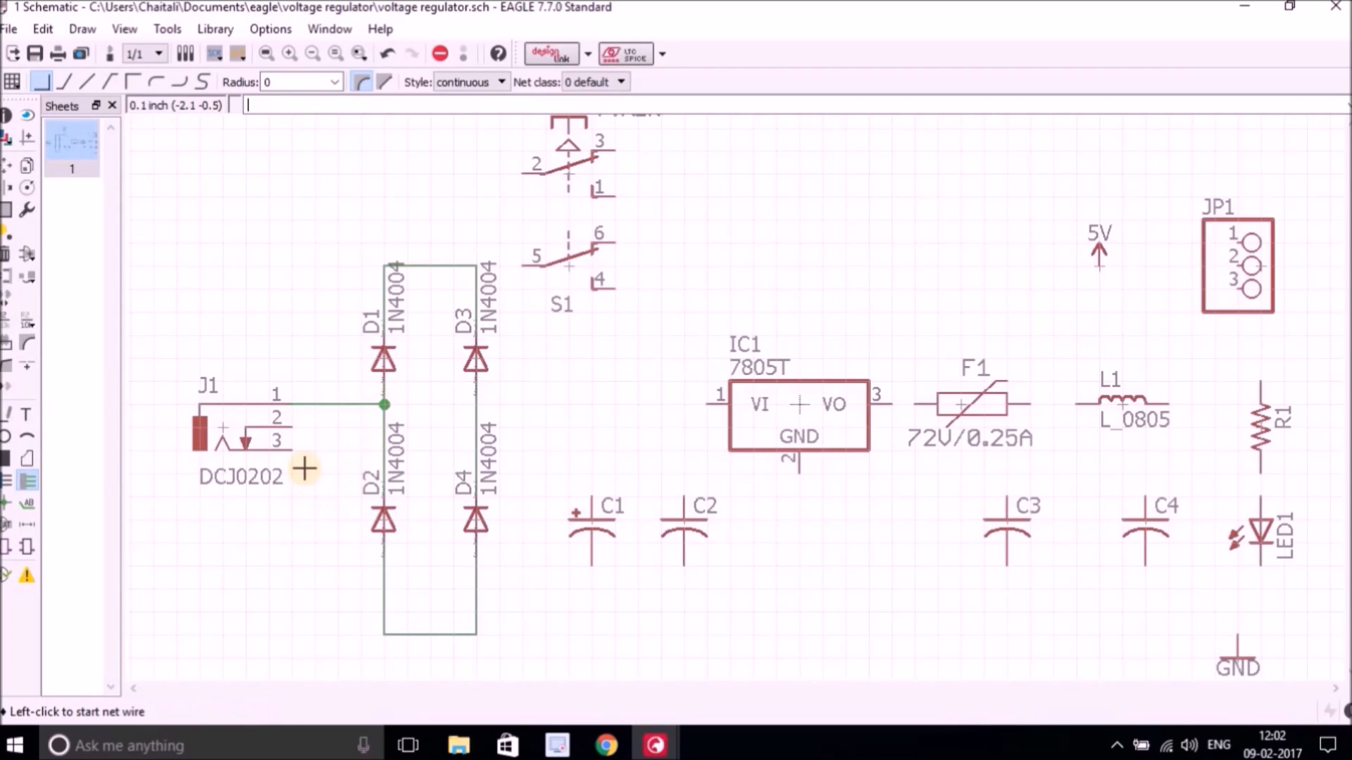
Wire jack J1 pins 3 and 2 together and connect them to the junction between D3 and D4, merging the net segments.
click(292, 451)
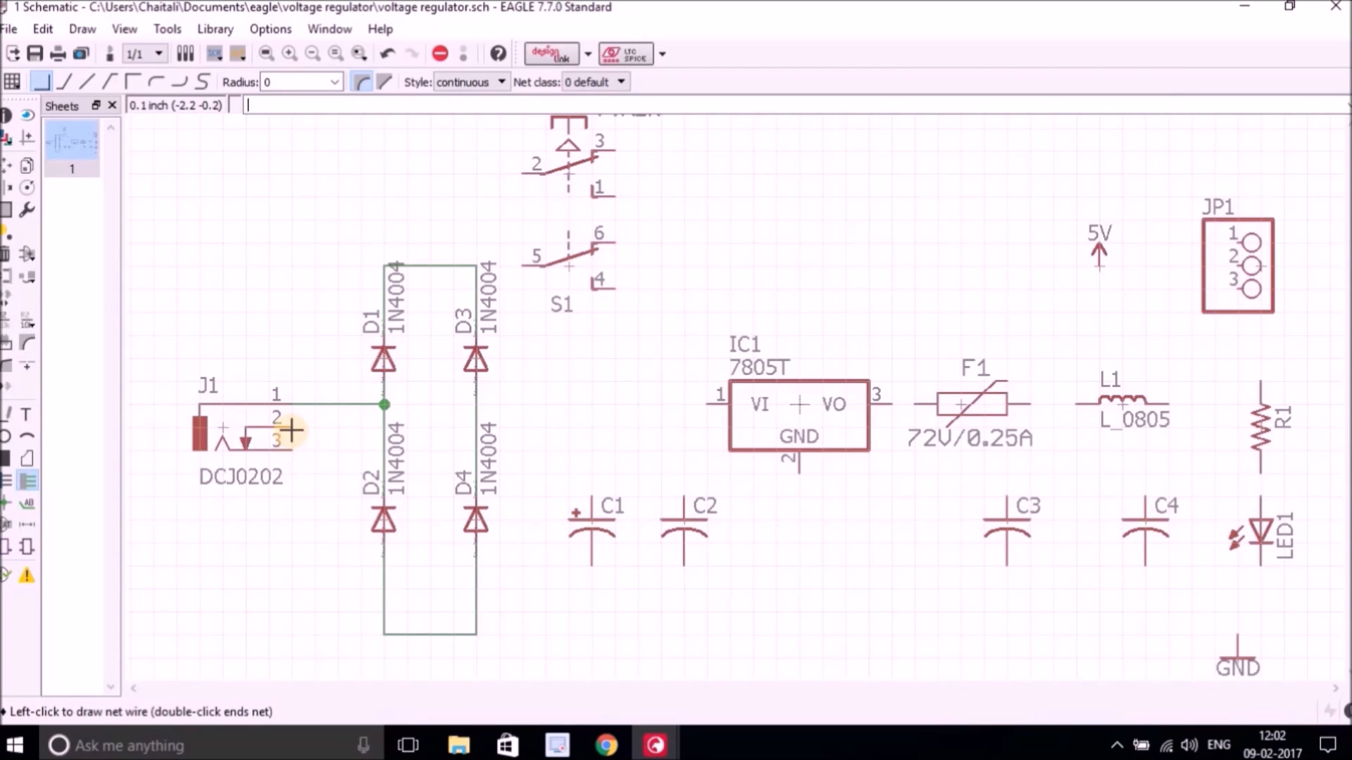
click(291, 425)
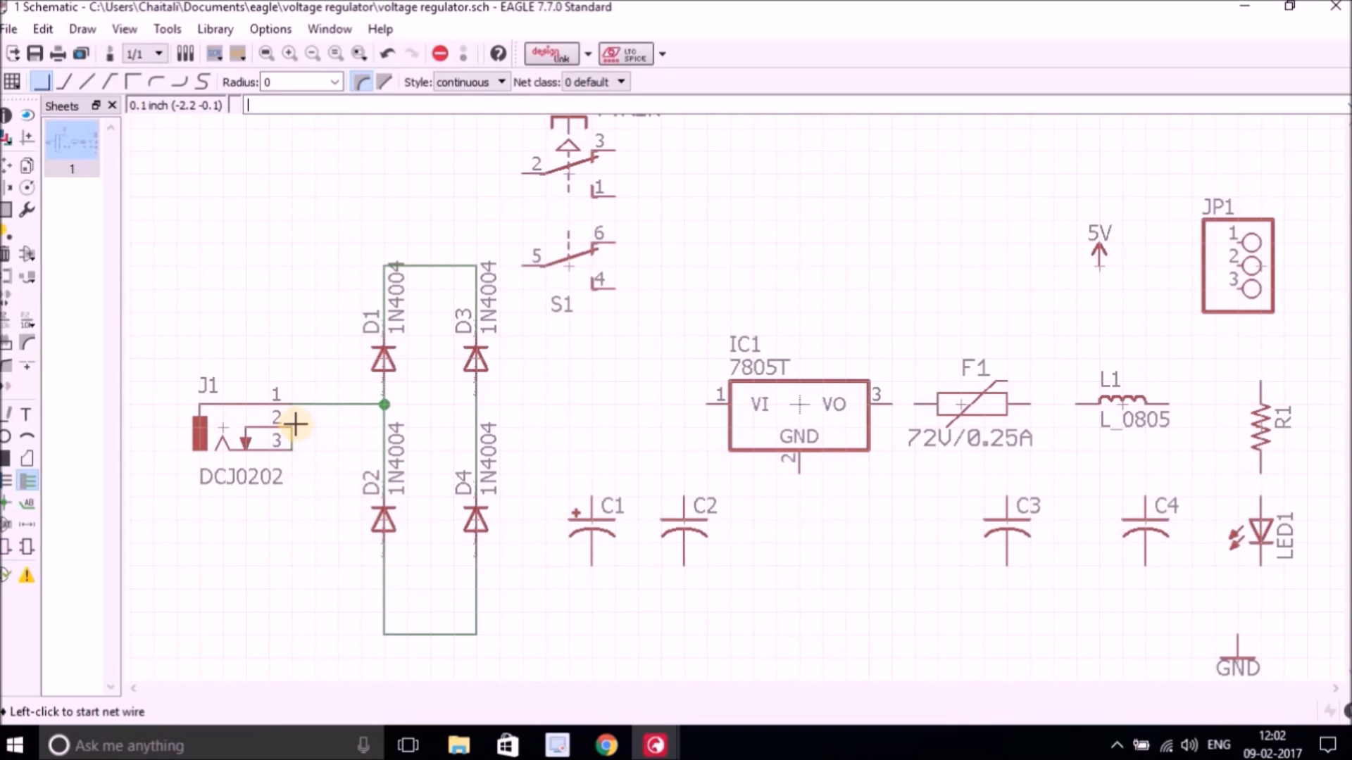
click(292, 427)
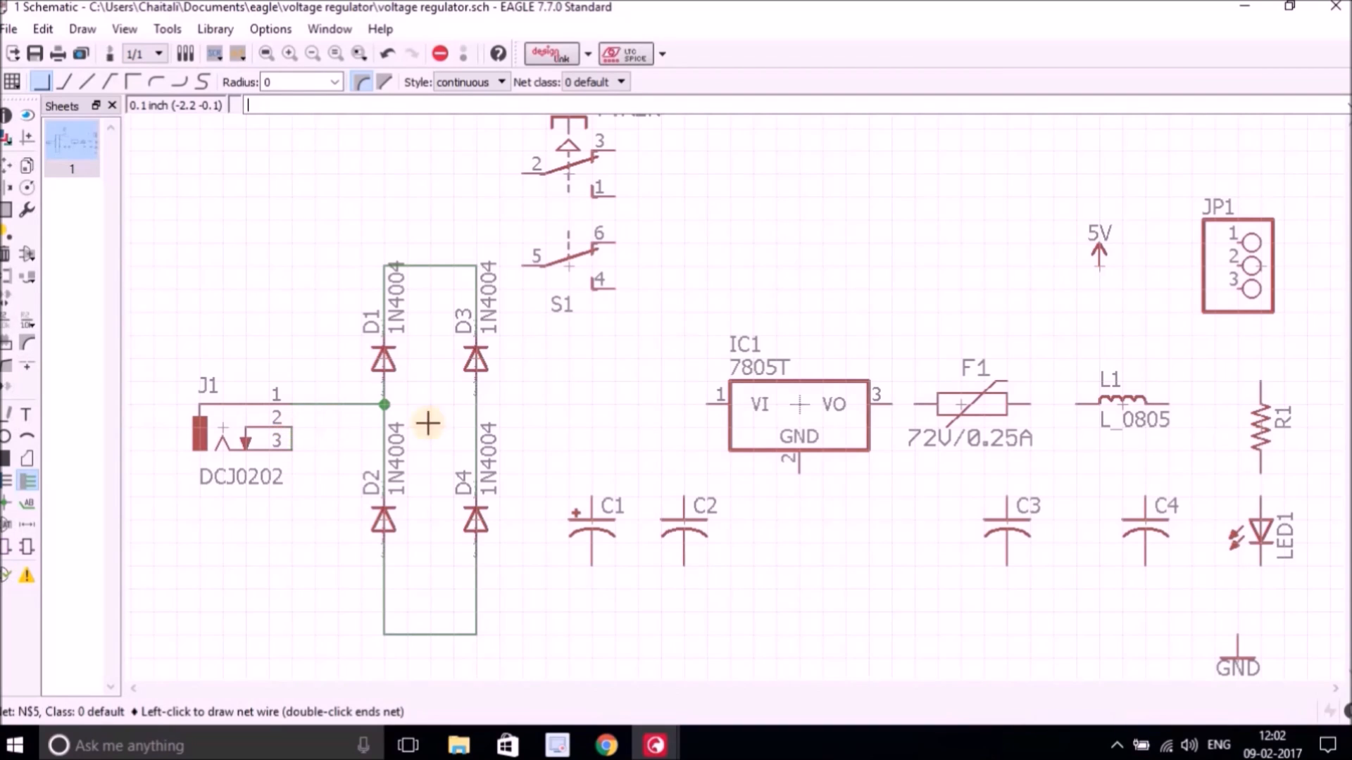
click(475, 427)
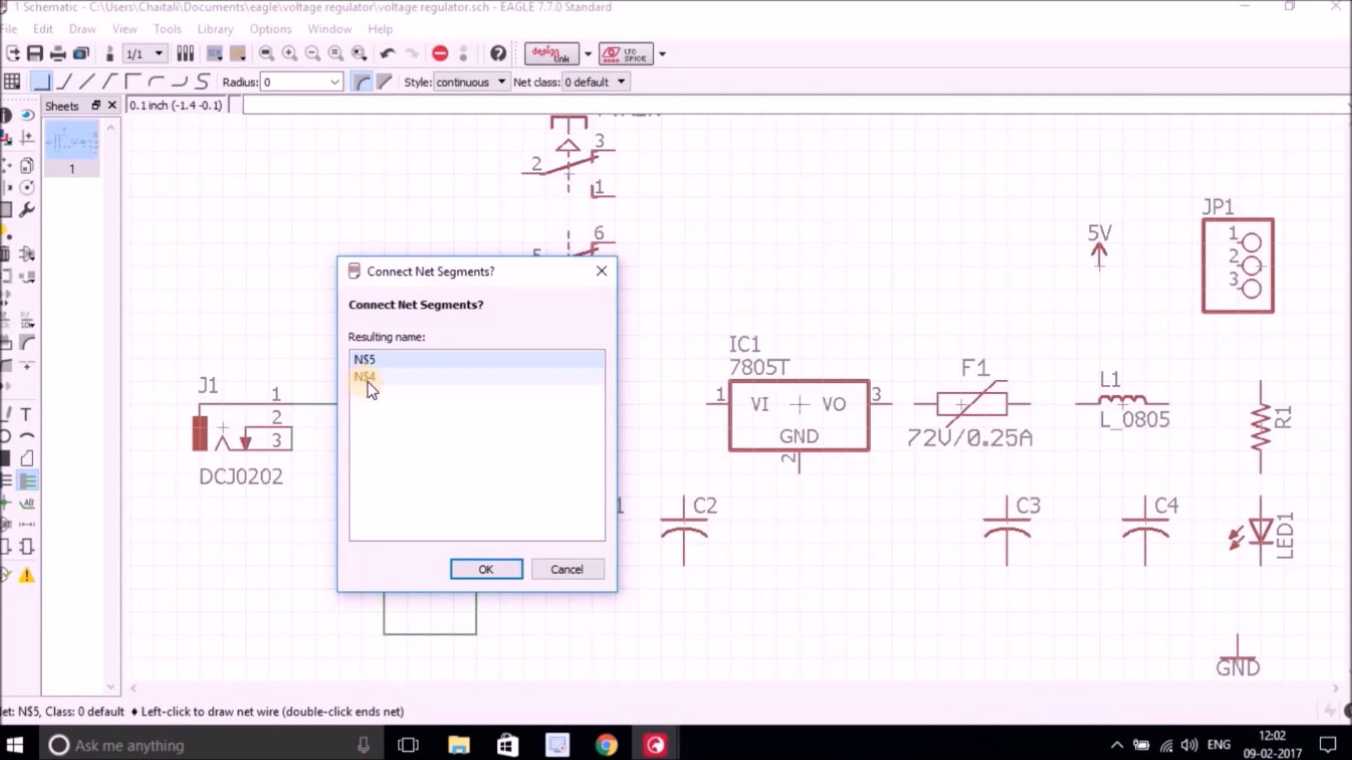
click(485, 570)
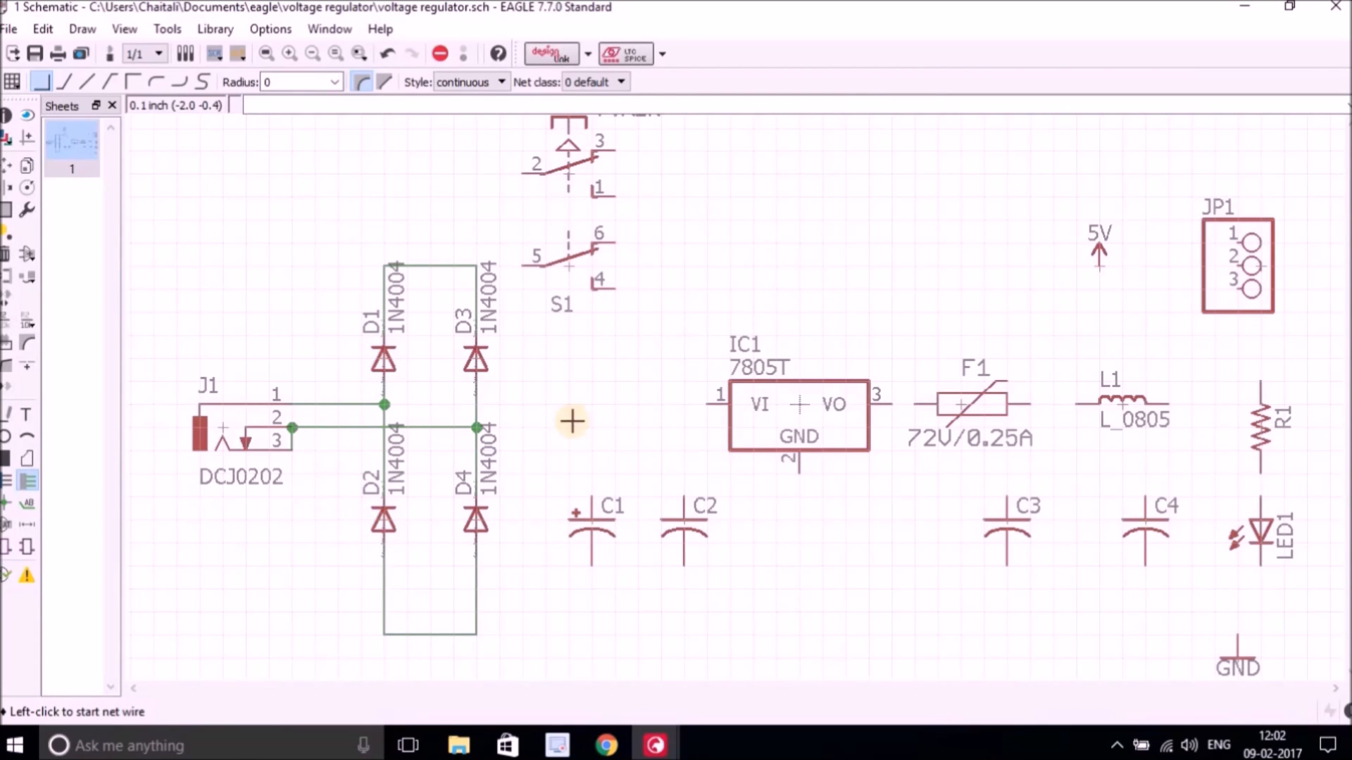
Draw a net wire from the top of the diode bridge to pin 5 of switch S1.
click(476, 266)
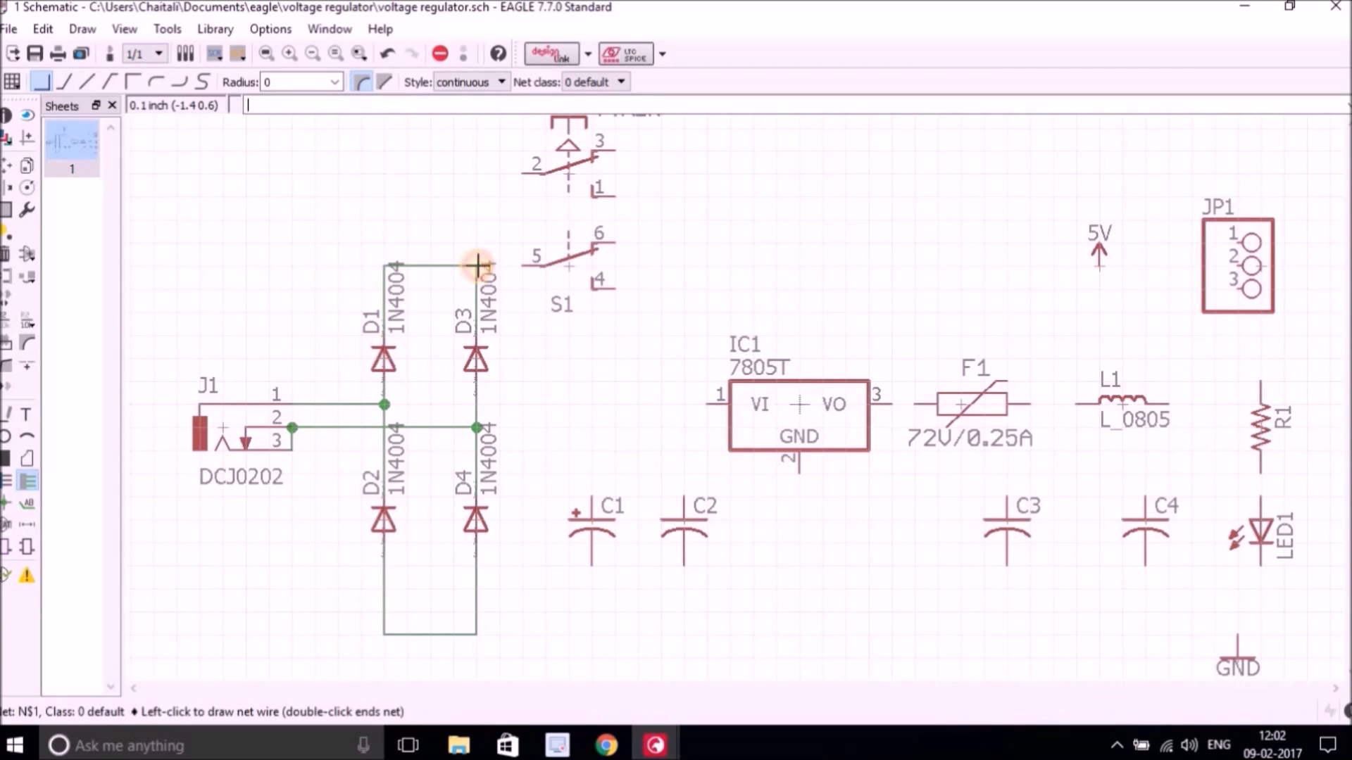
click(522, 266)
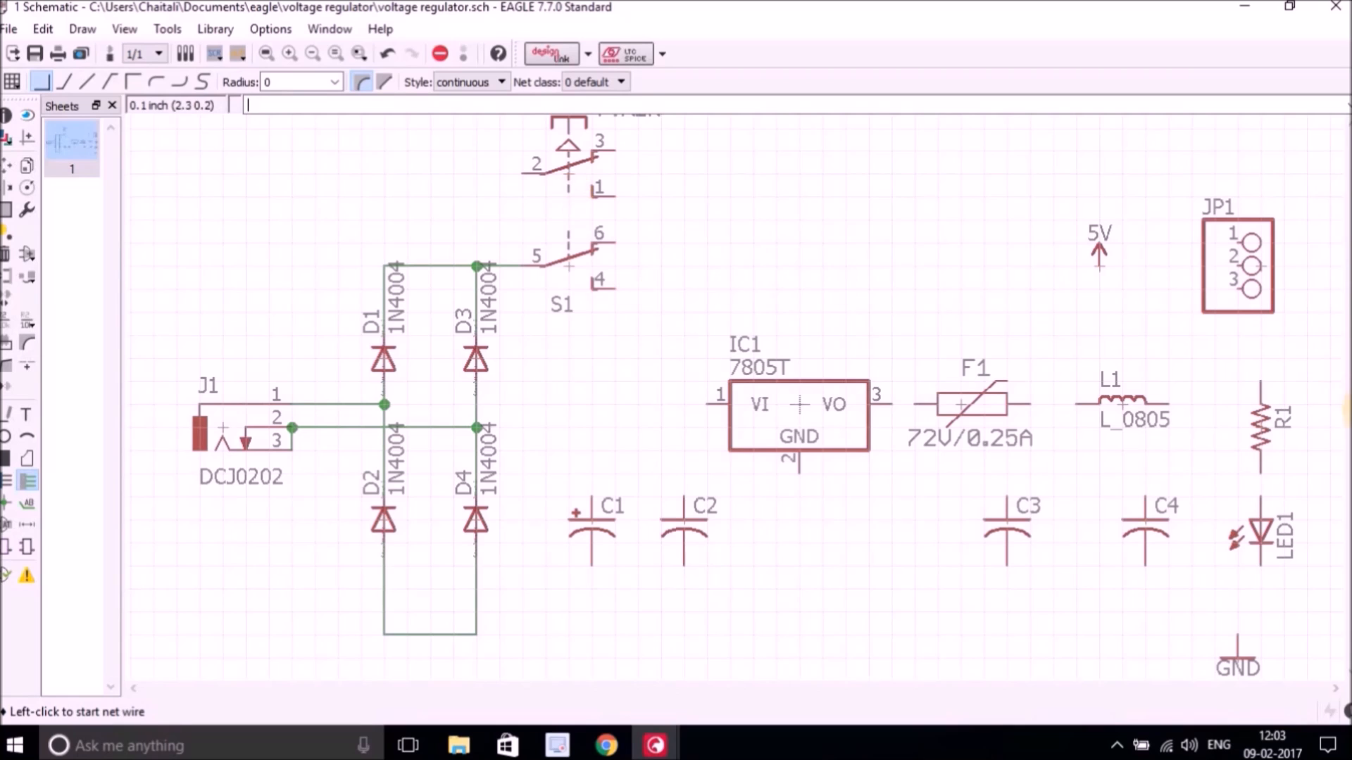
Group-select switch S1 and move it slightly left, closer to the diode bridge.
scroll(645, 190, down, 2)
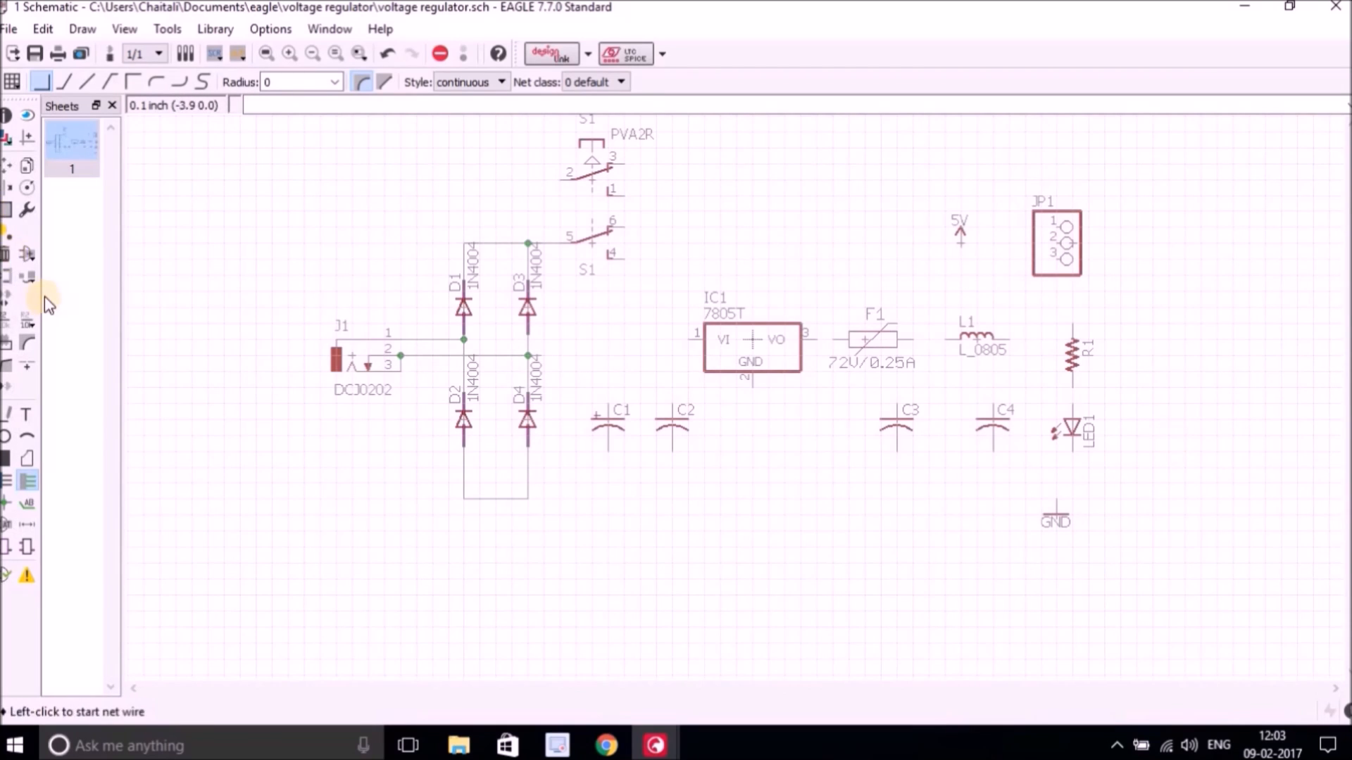
click(7, 209)
drag(543, 114, 712, 289)
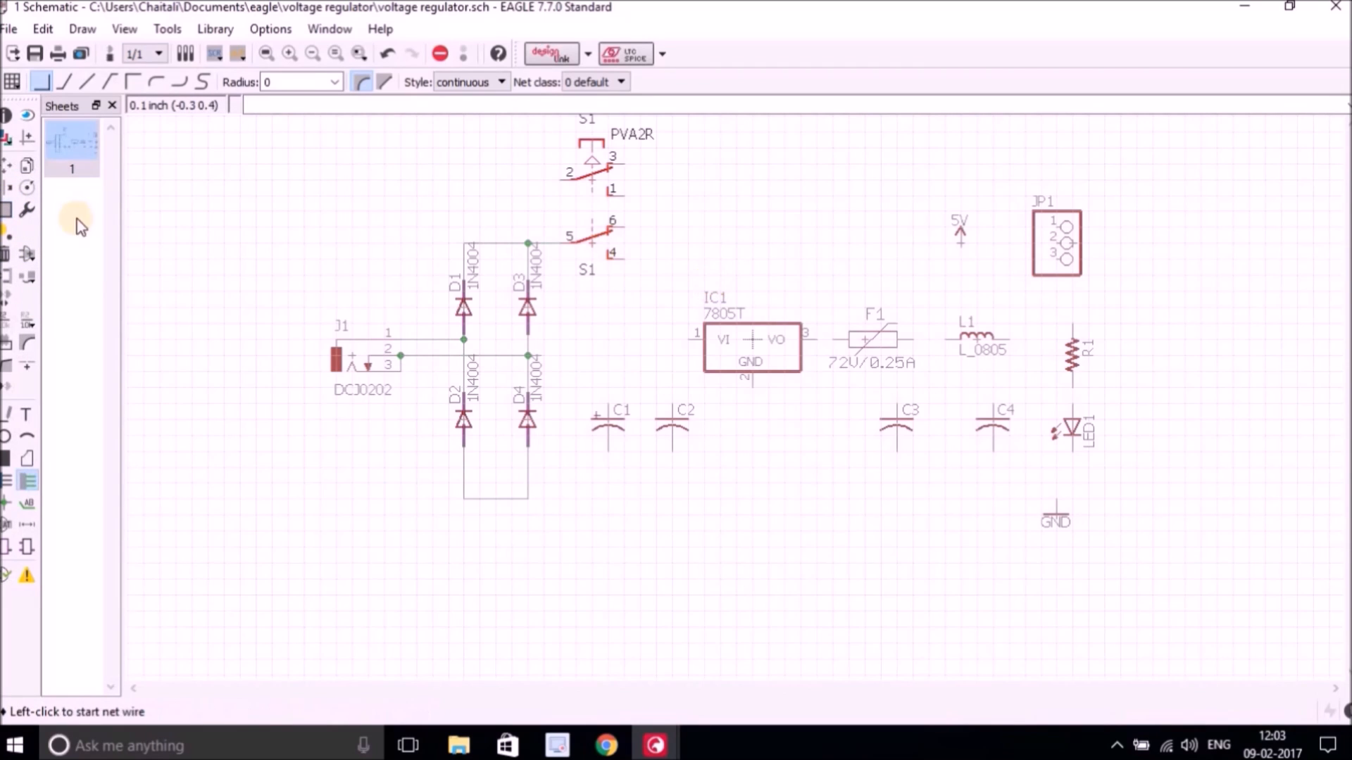
click(26, 171)
right_click(614, 191)
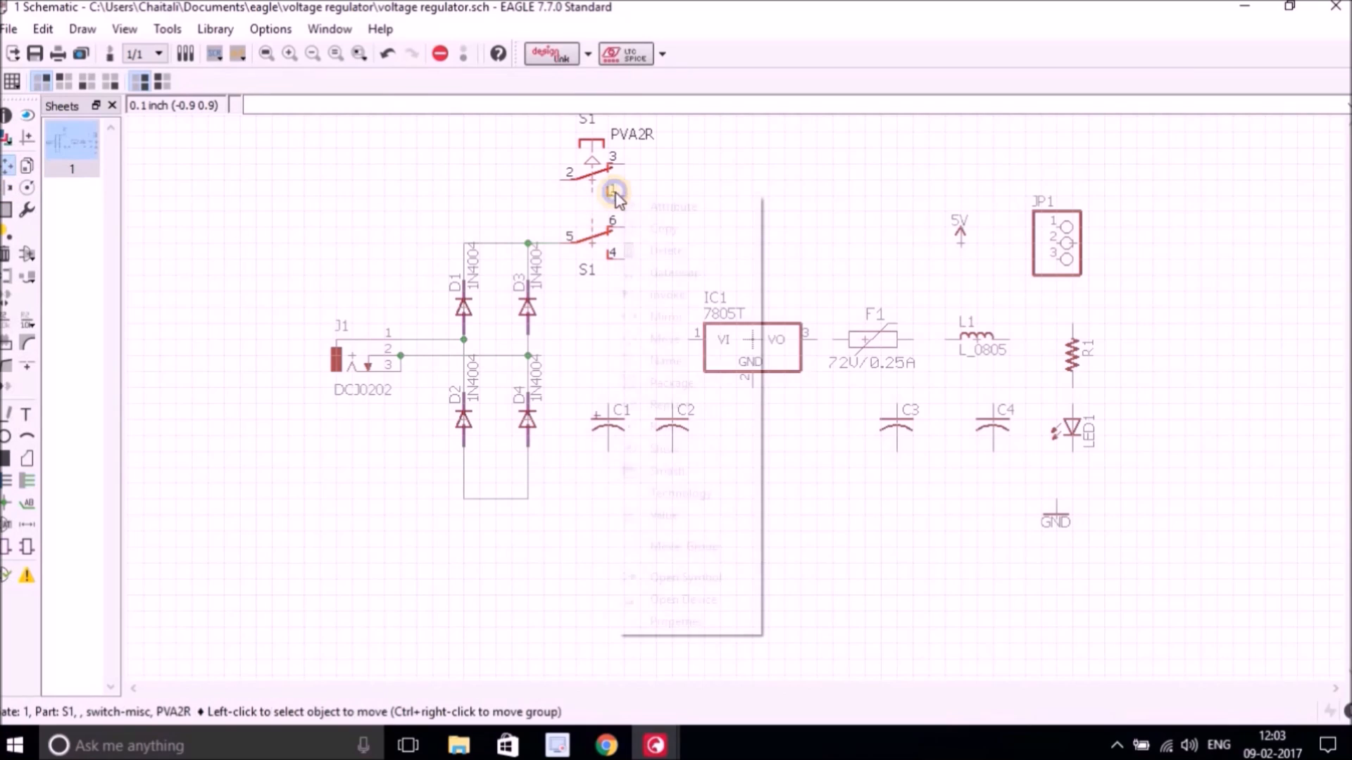
click(683, 547)
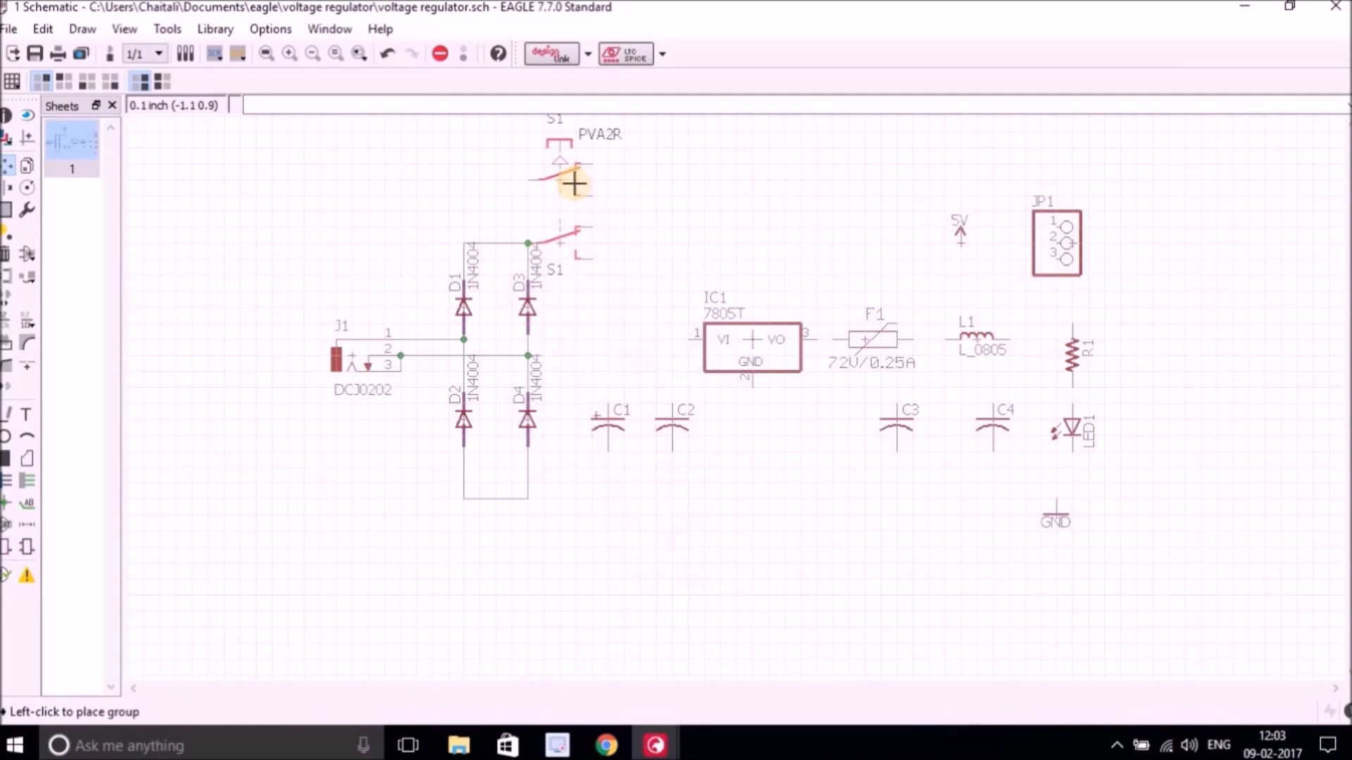
click(570, 198)
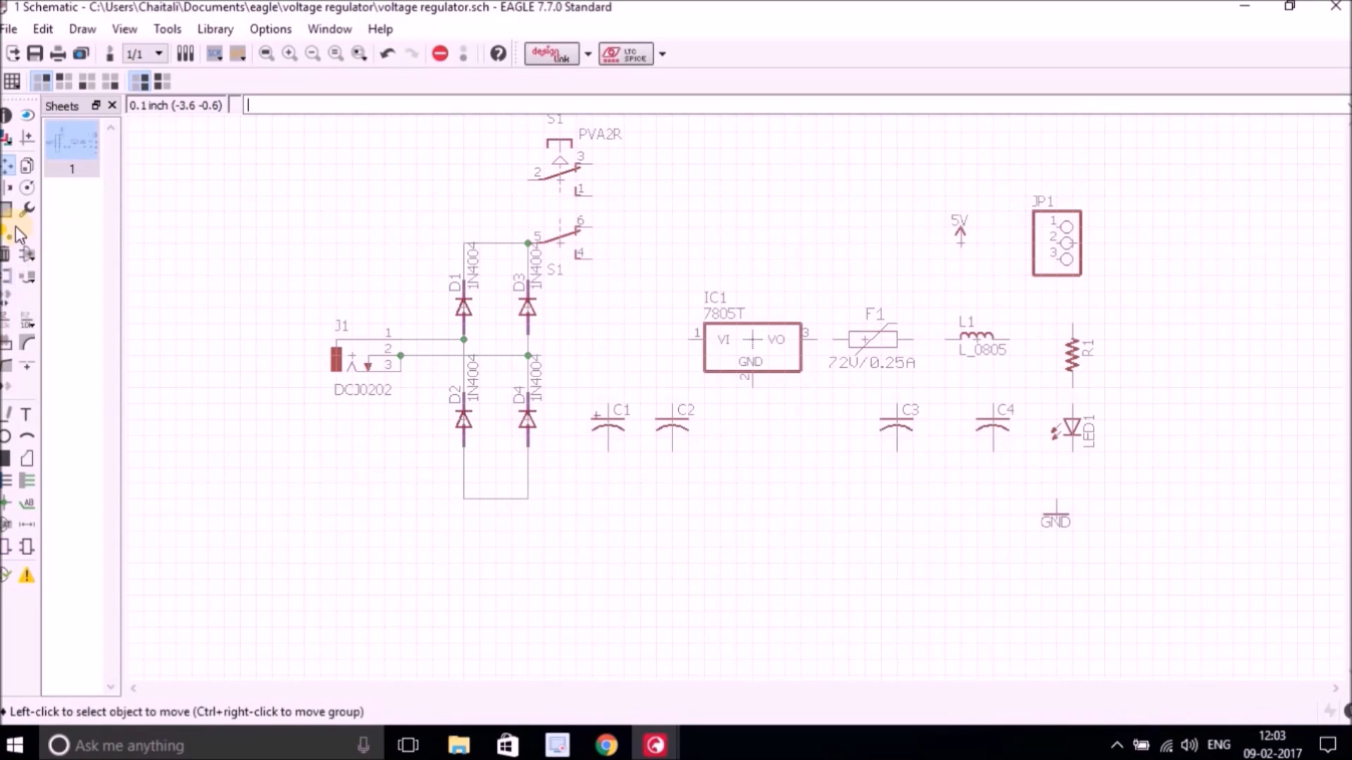
Move capacitors C1 and C2 left, closer to the diode bridge.
scroll(792, 381, up, 1)
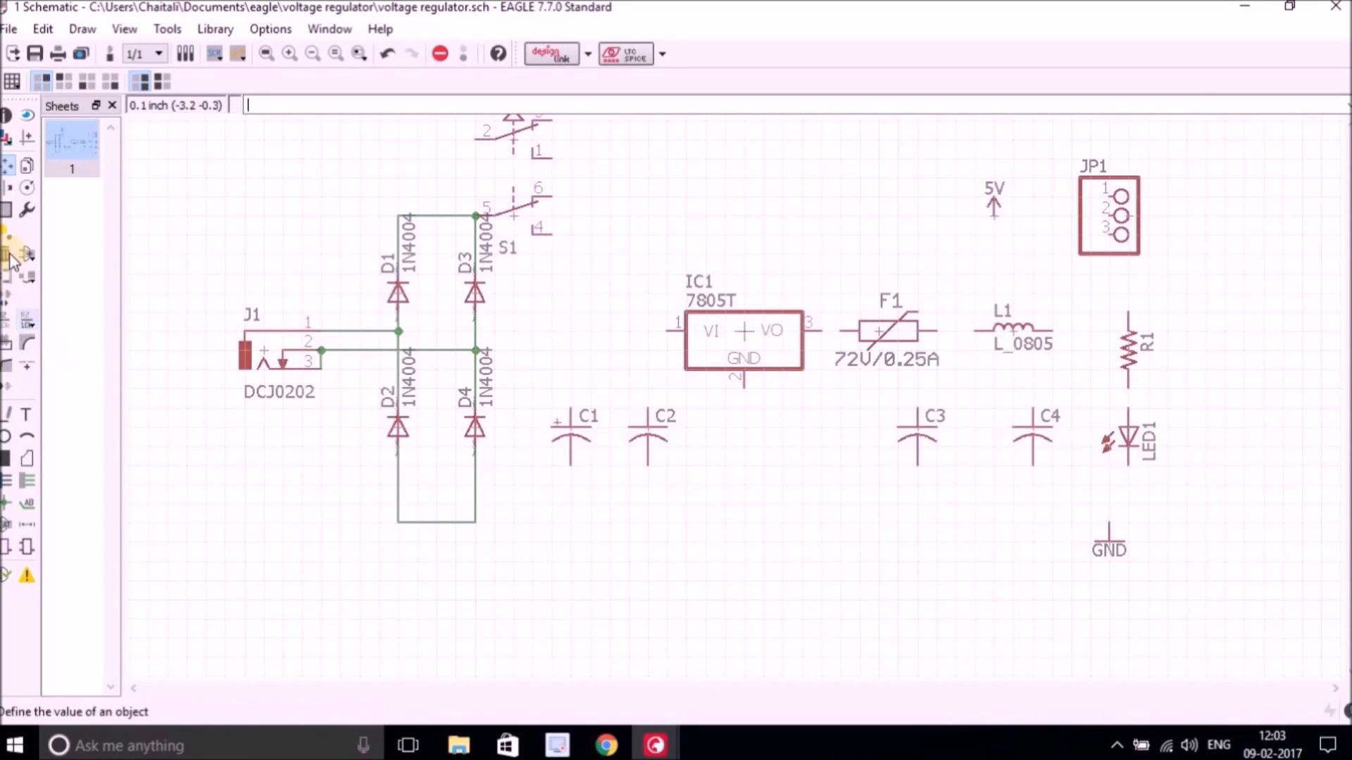
click(7, 167)
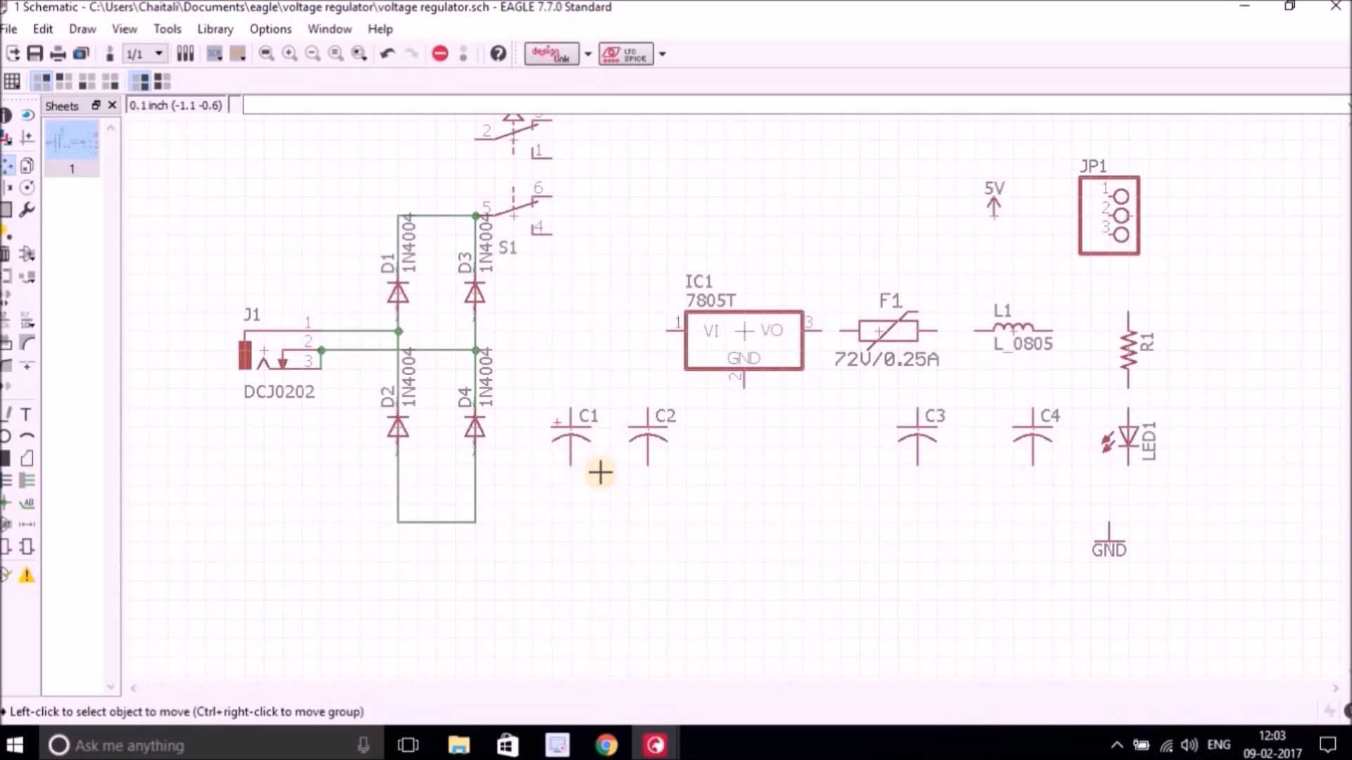
click(573, 430)
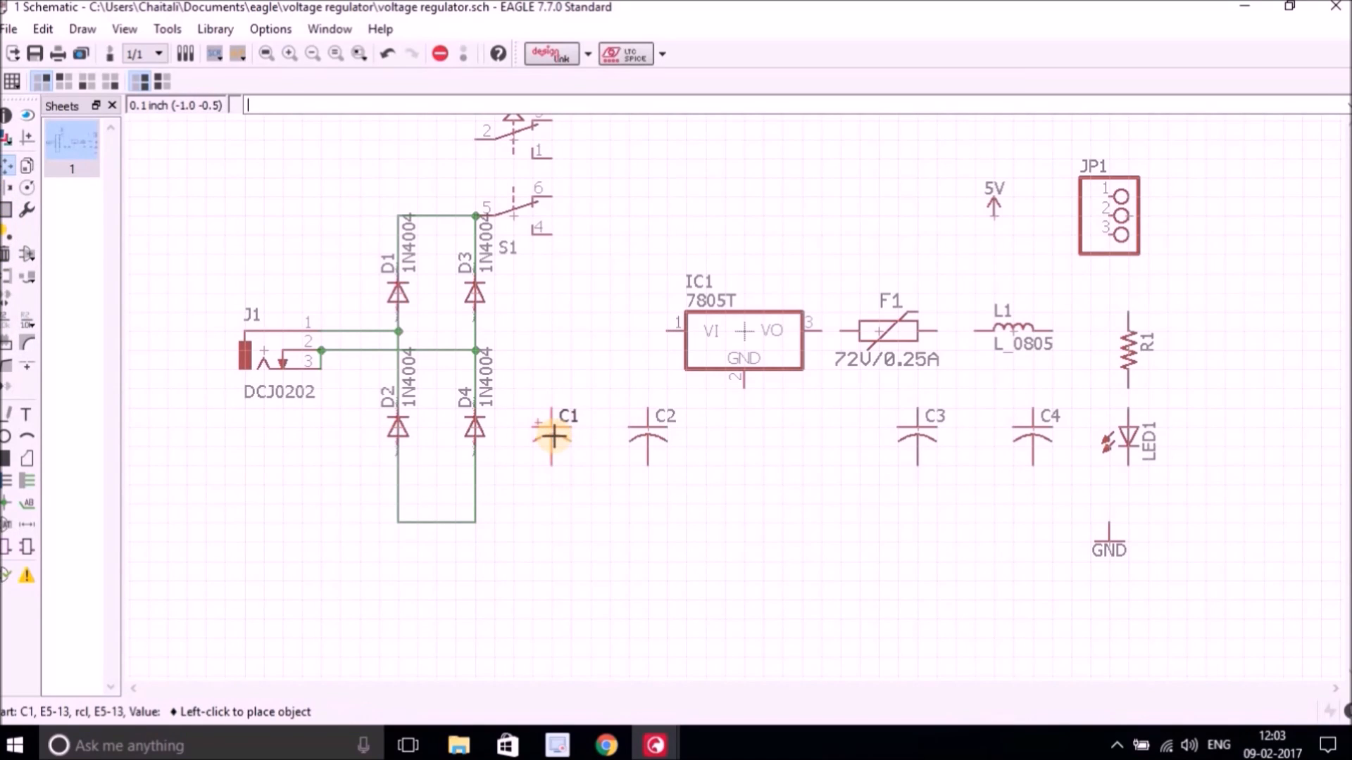
click(553, 437)
click(647, 427)
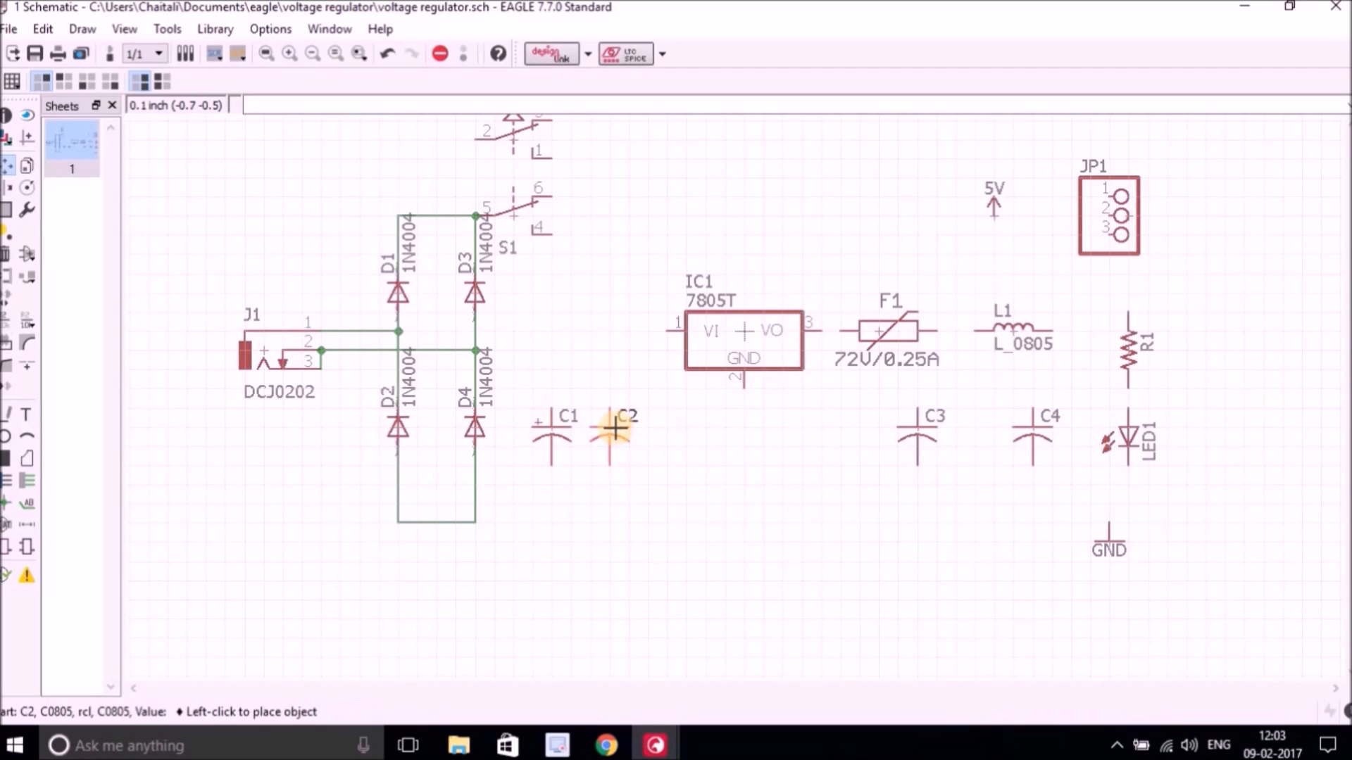
click(615, 427)
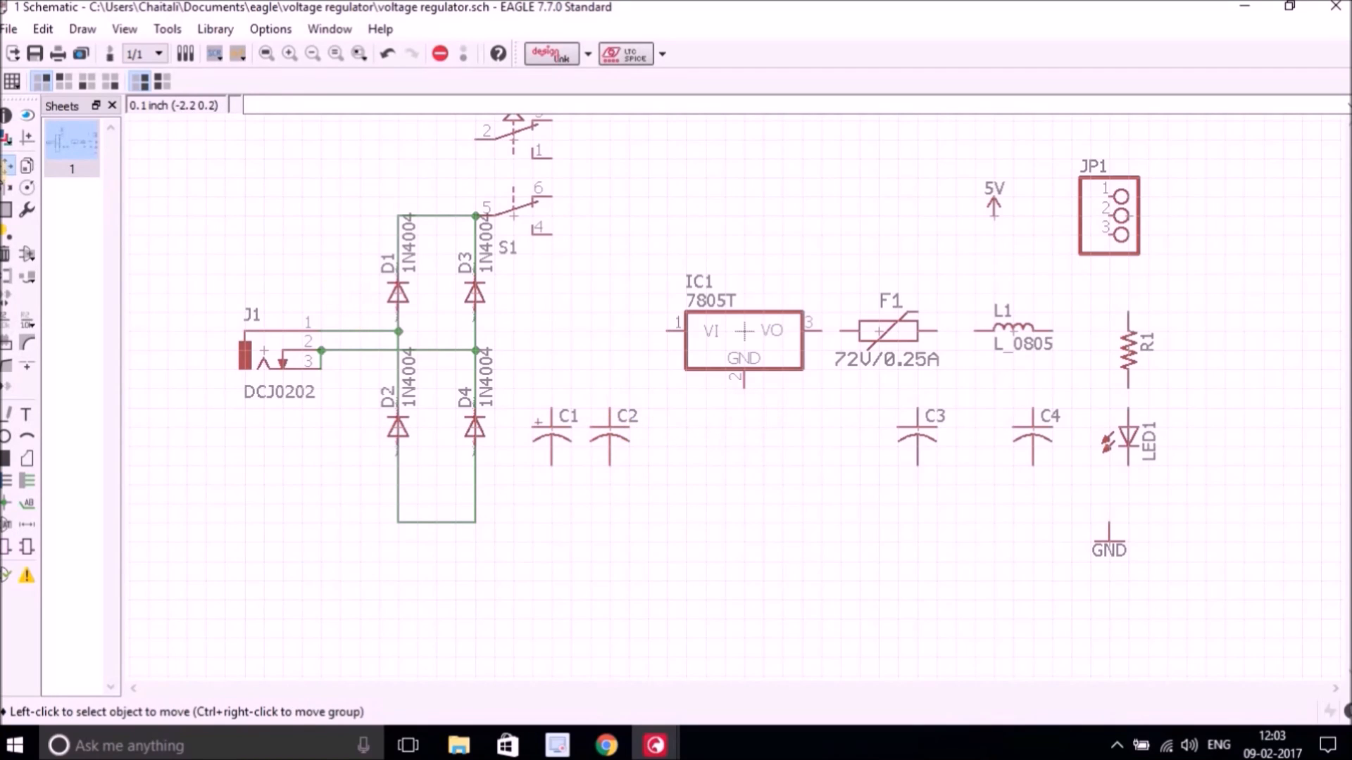
Wire pin 4 of switch S1 down to the positive terminal of capacitor C1.
click(28, 480)
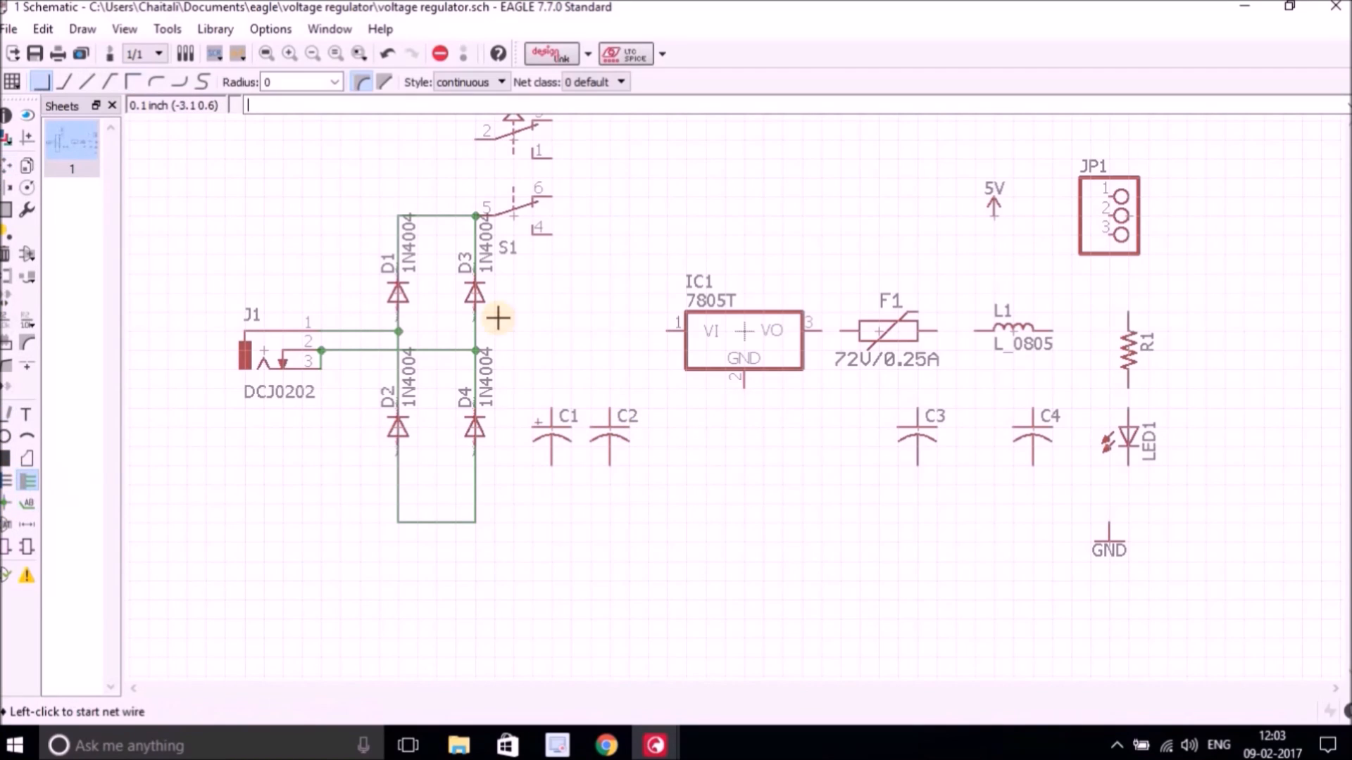
click(550, 233)
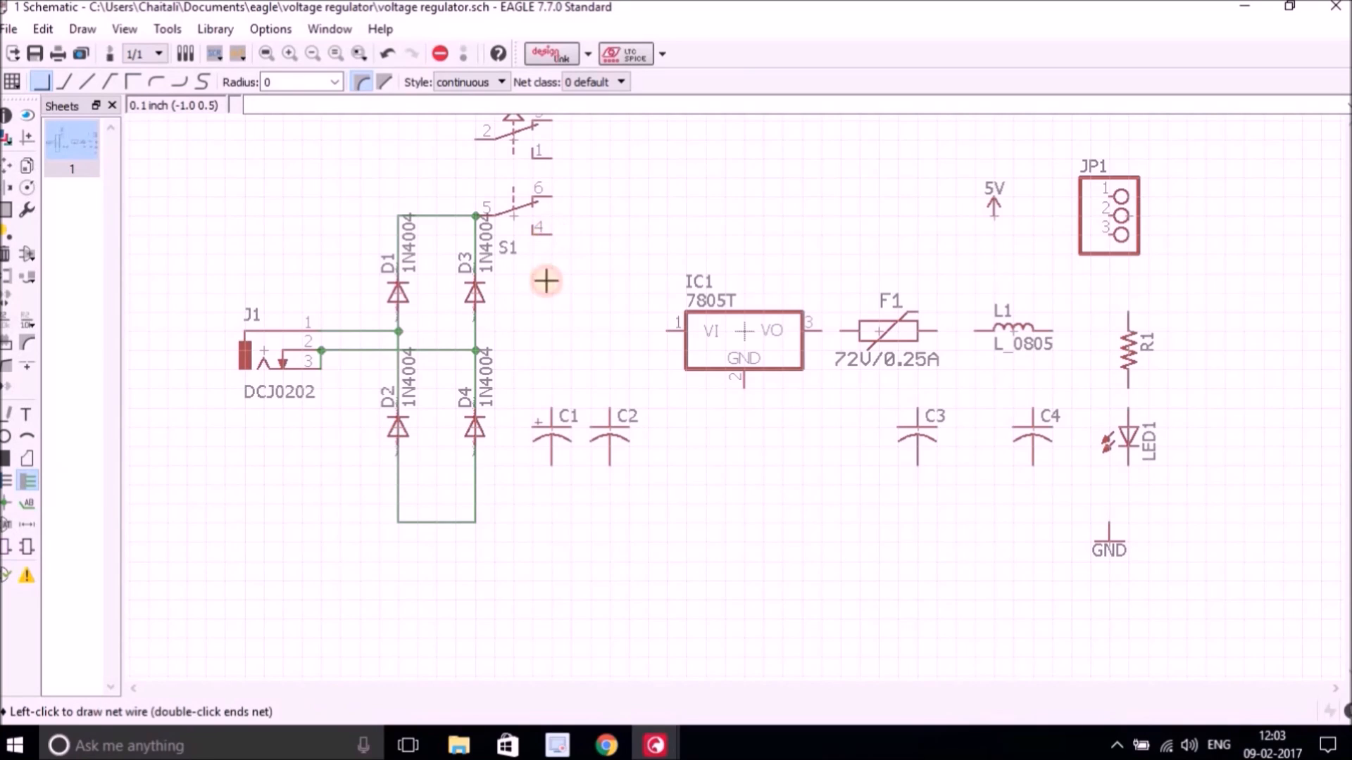
click(550, 410)
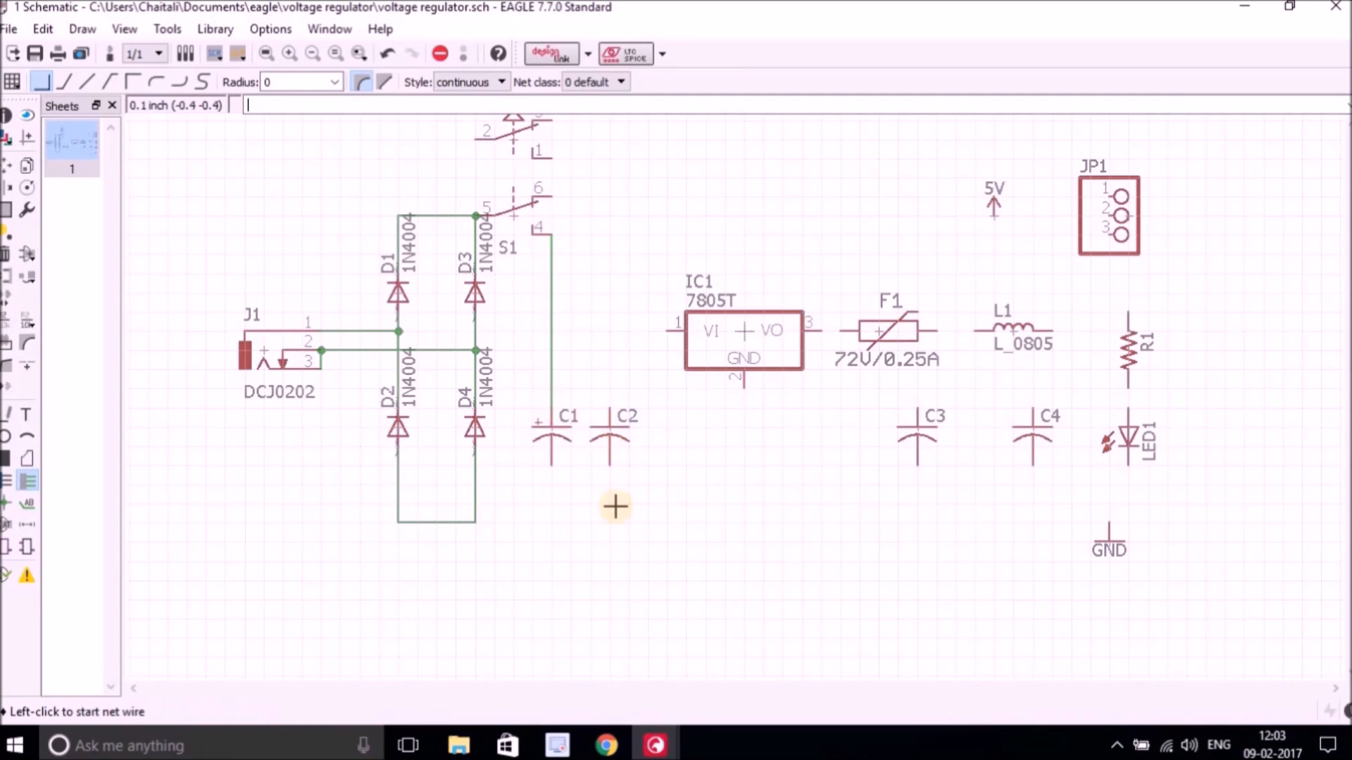
Connect the regulator IC1 VI input and the top of capacitor C2 to the S1–C1 wire.
click(669, 331)
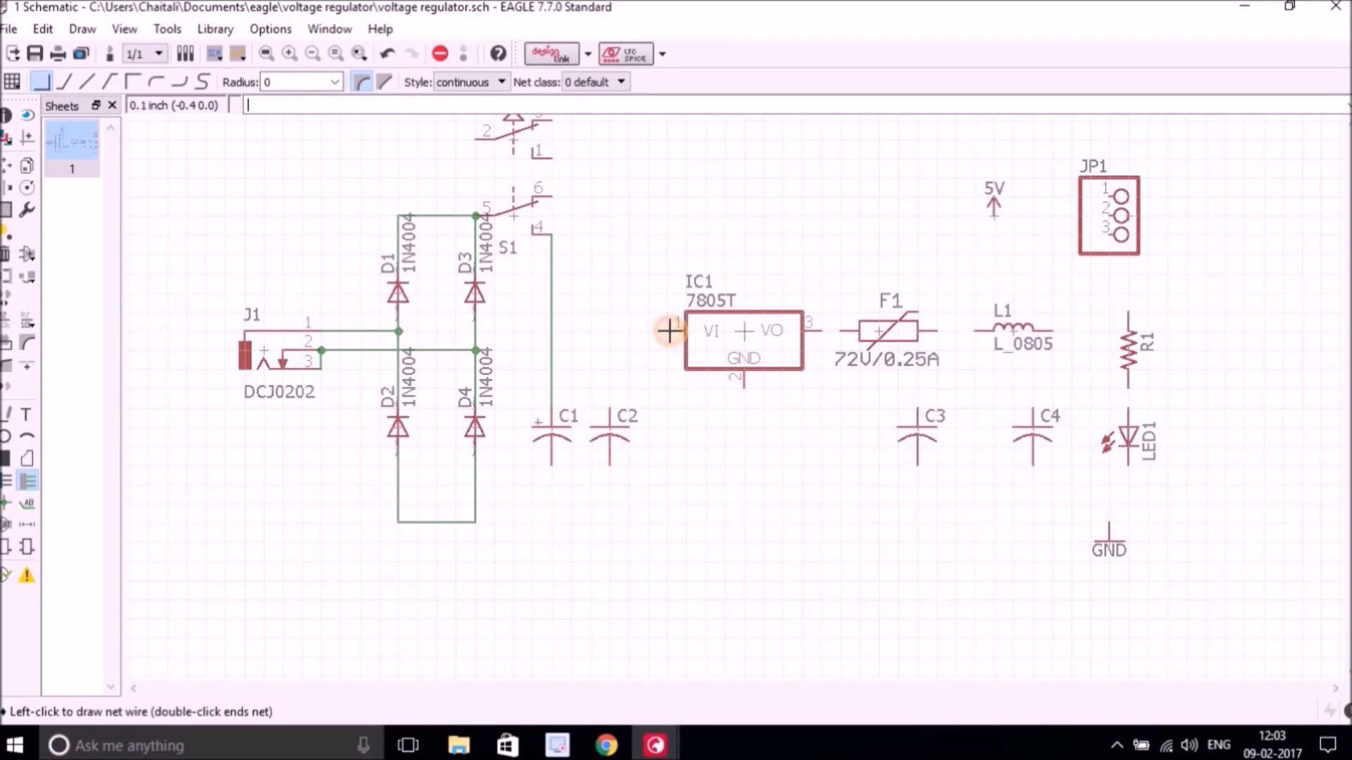
click(550, 331)
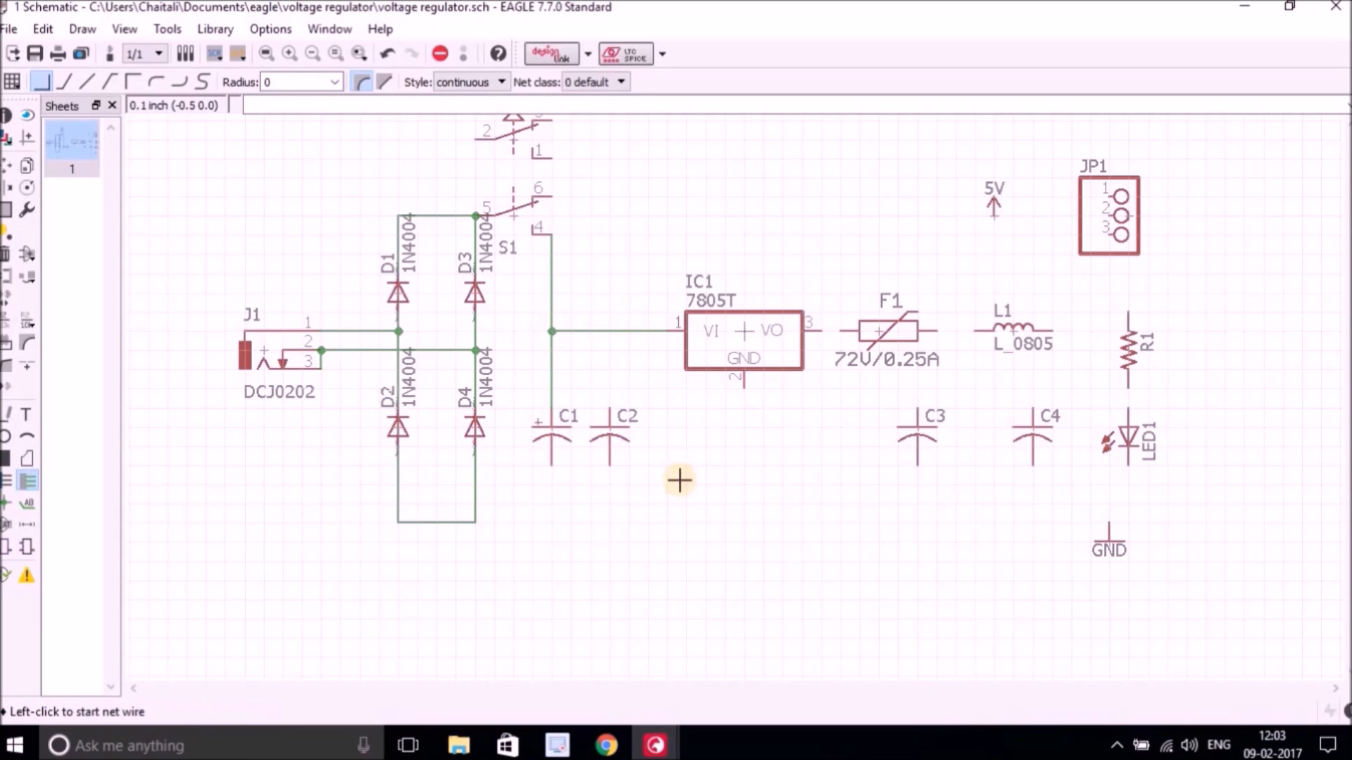
click(609, 410)
click(609, 331)
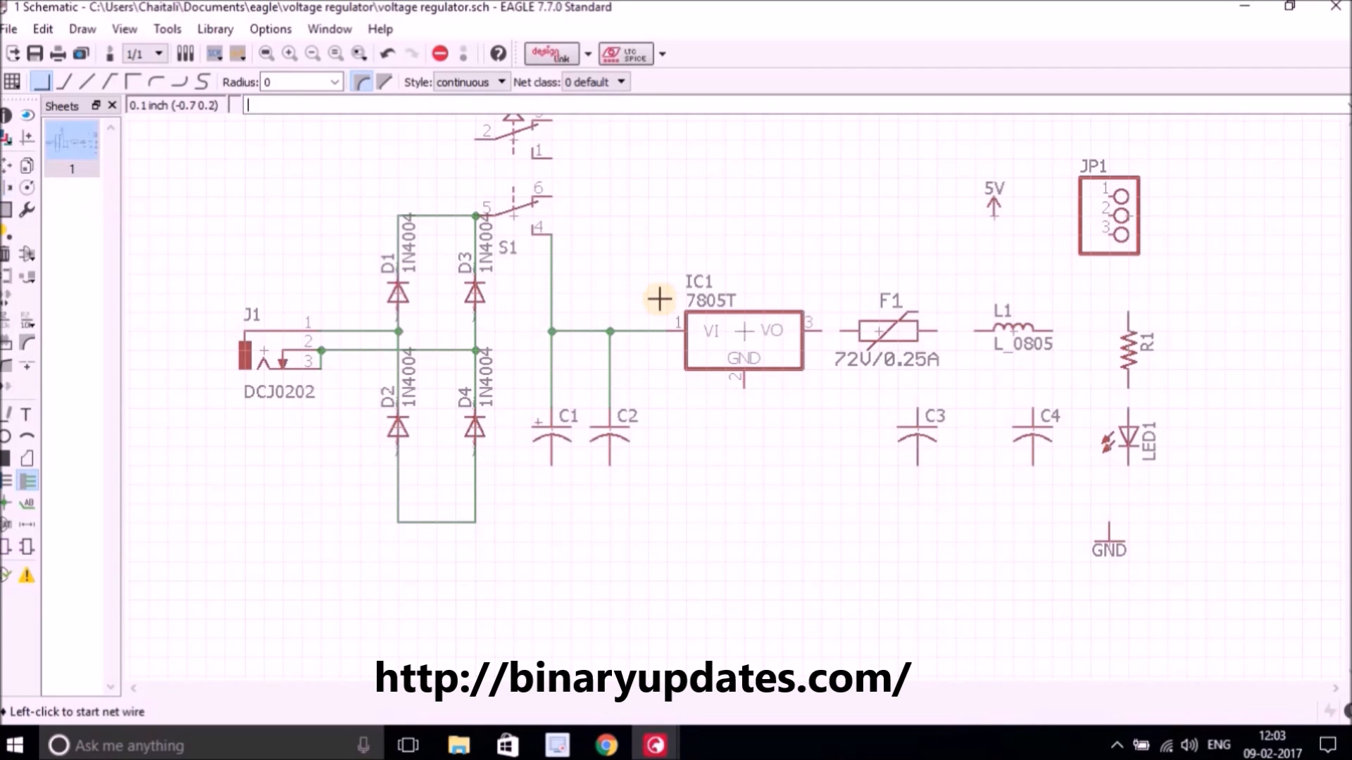
Group-select R1, LED1 and the GND symbol and move them further right.
click(7, 211)
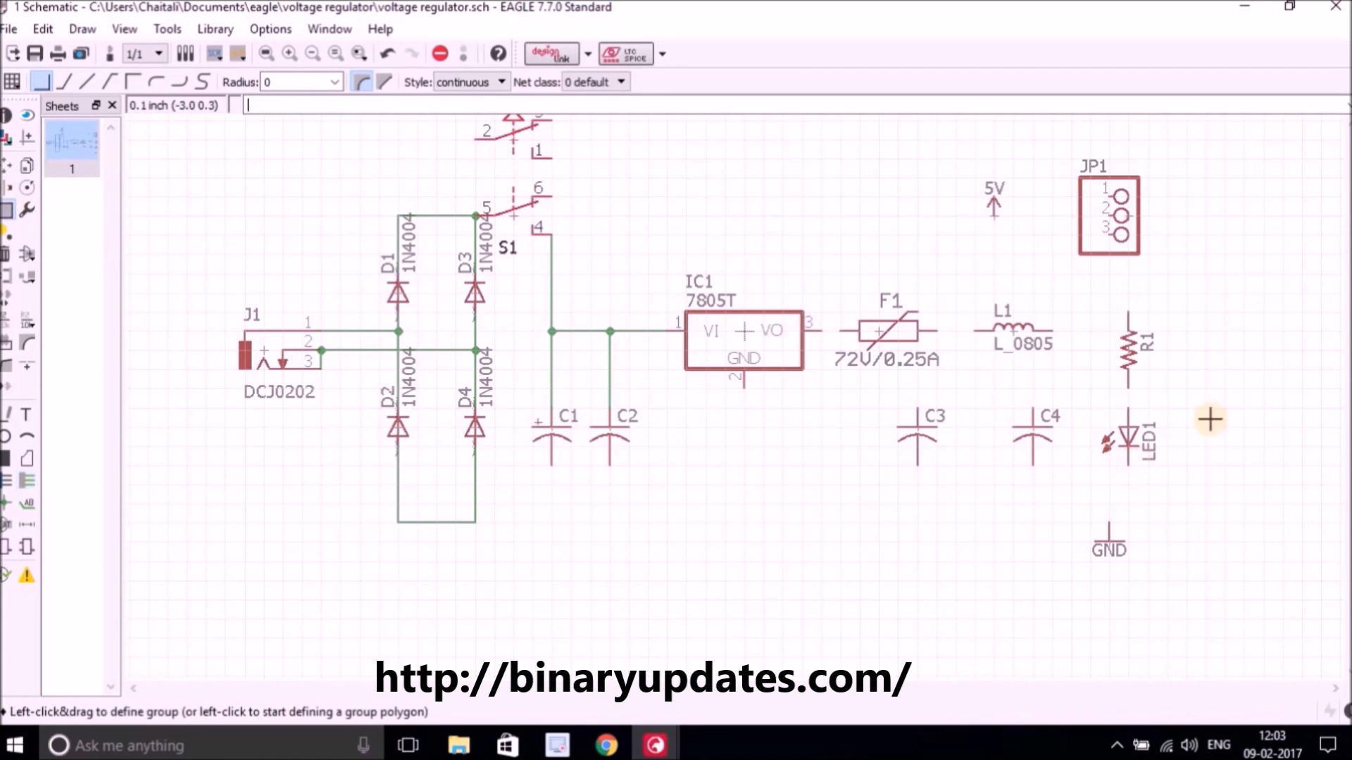
drag(1100, 295, 1197, 618)
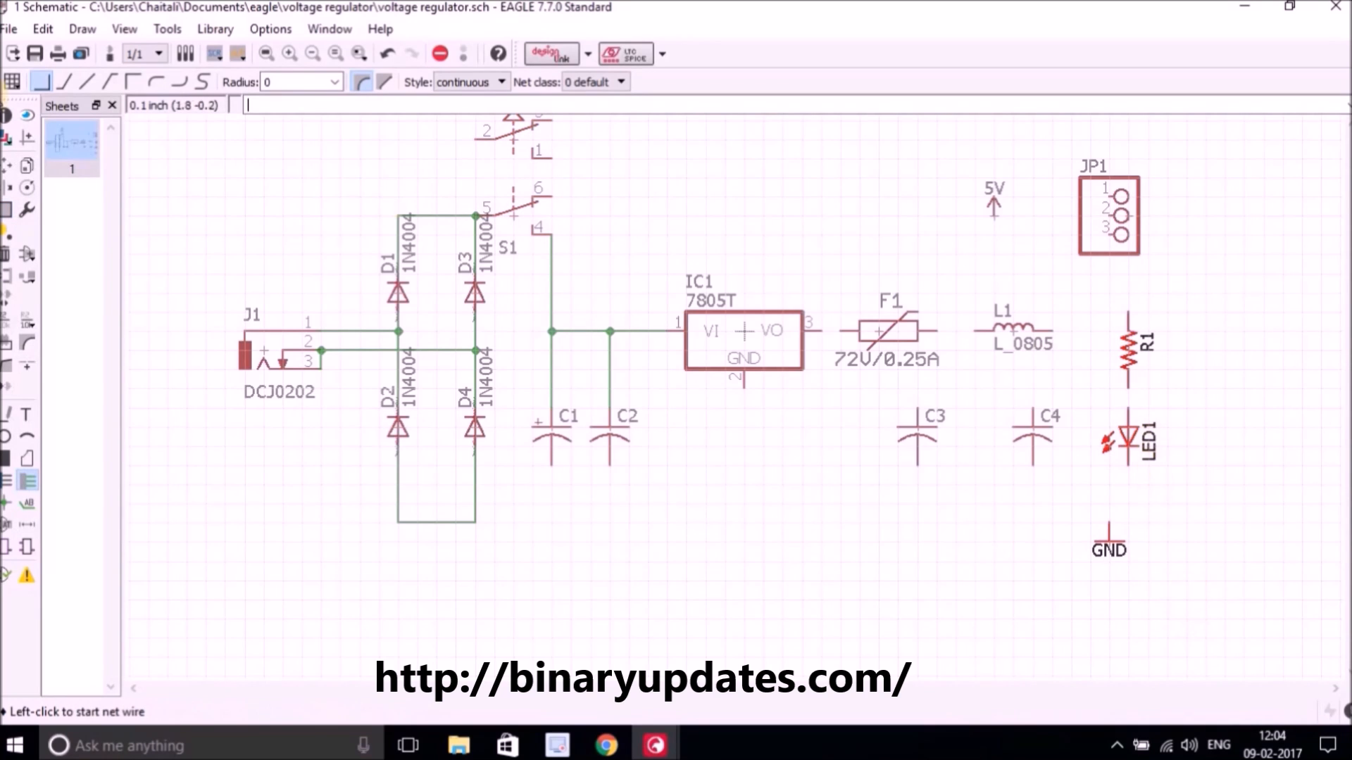
click(8, 176)
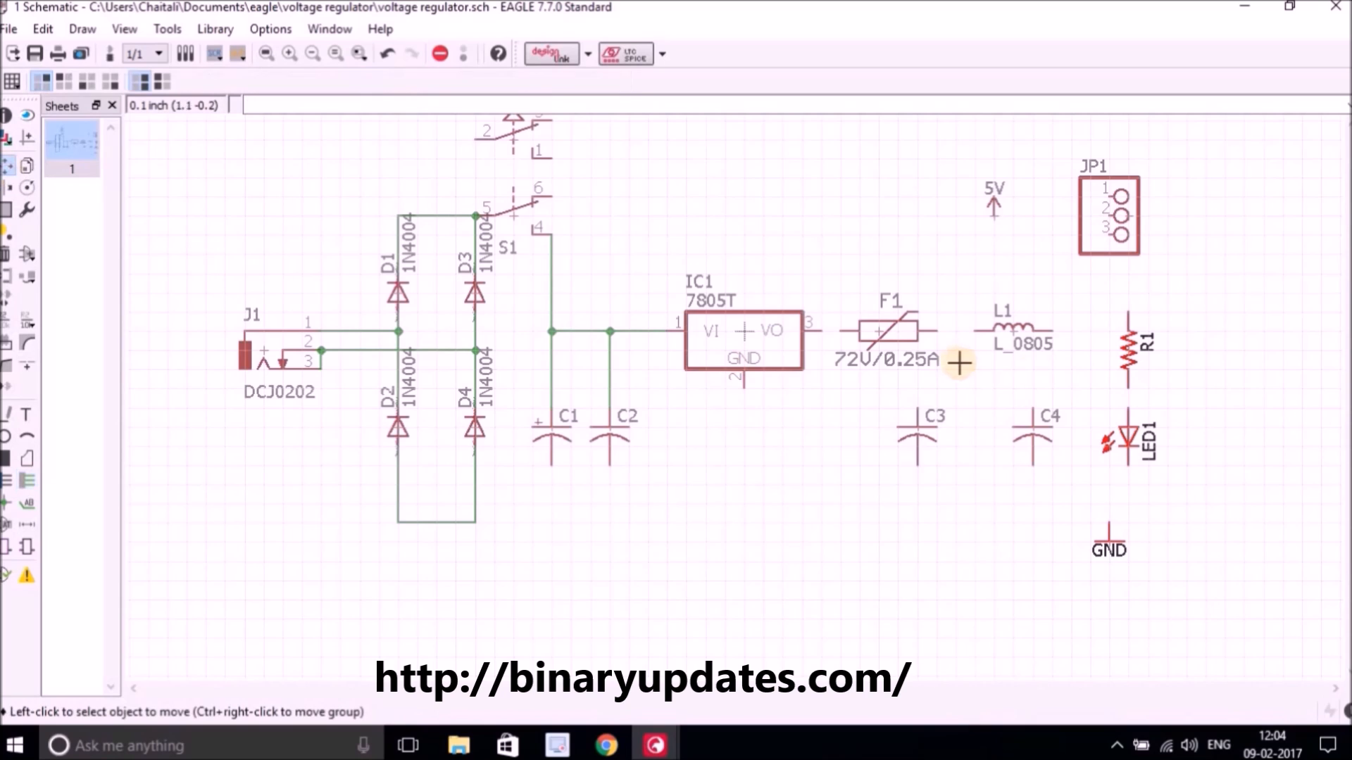
right_click(1122, 359)
click(1197, 350)
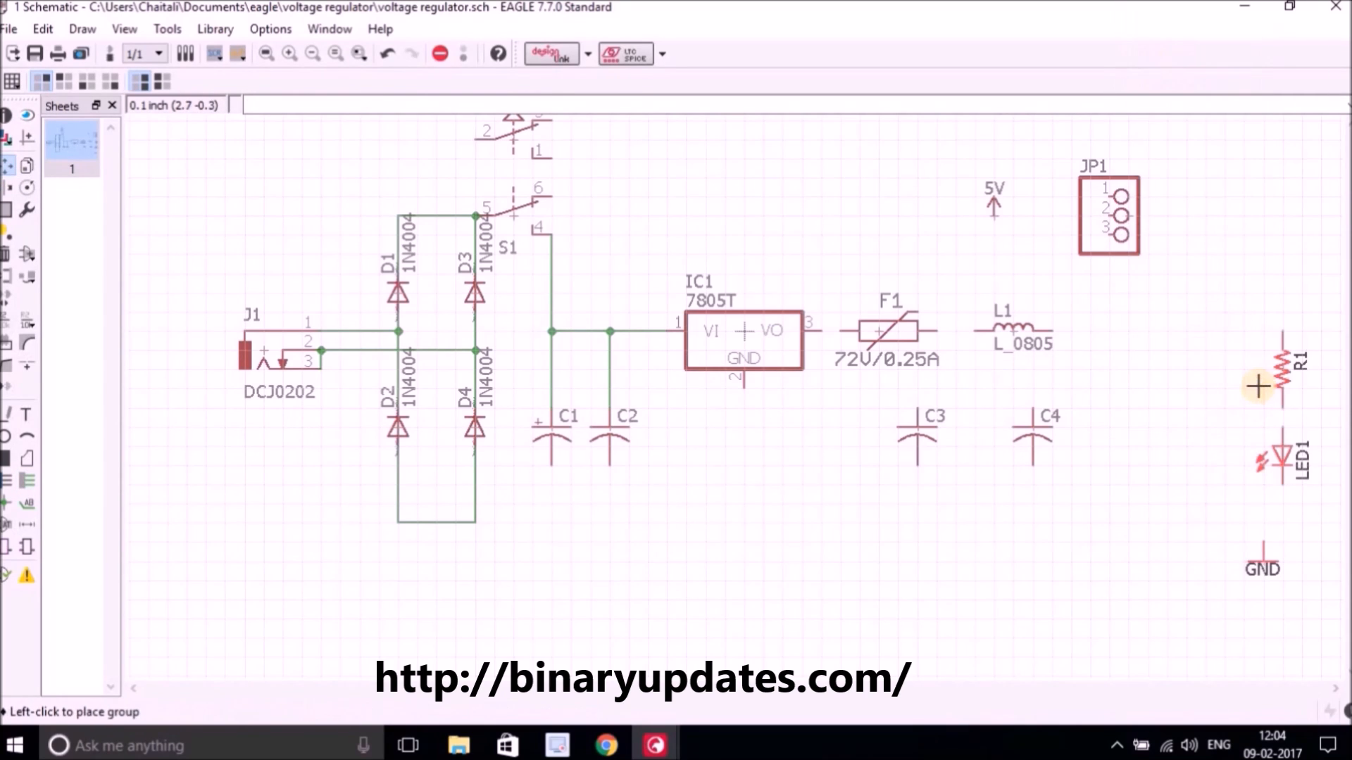
click(1258, 386)
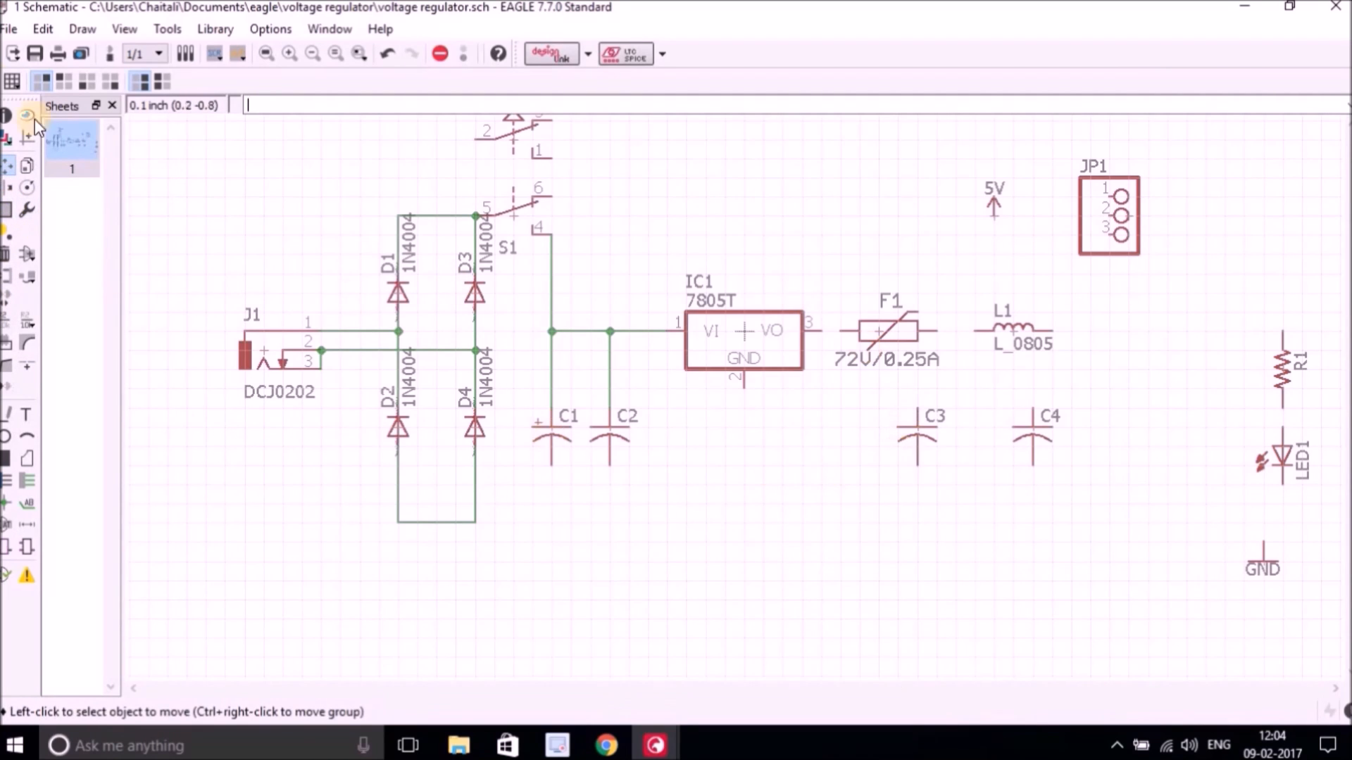
Move capacitors C3 and C4 right and shift inductor L1 slightly left.
click(1032, 440)
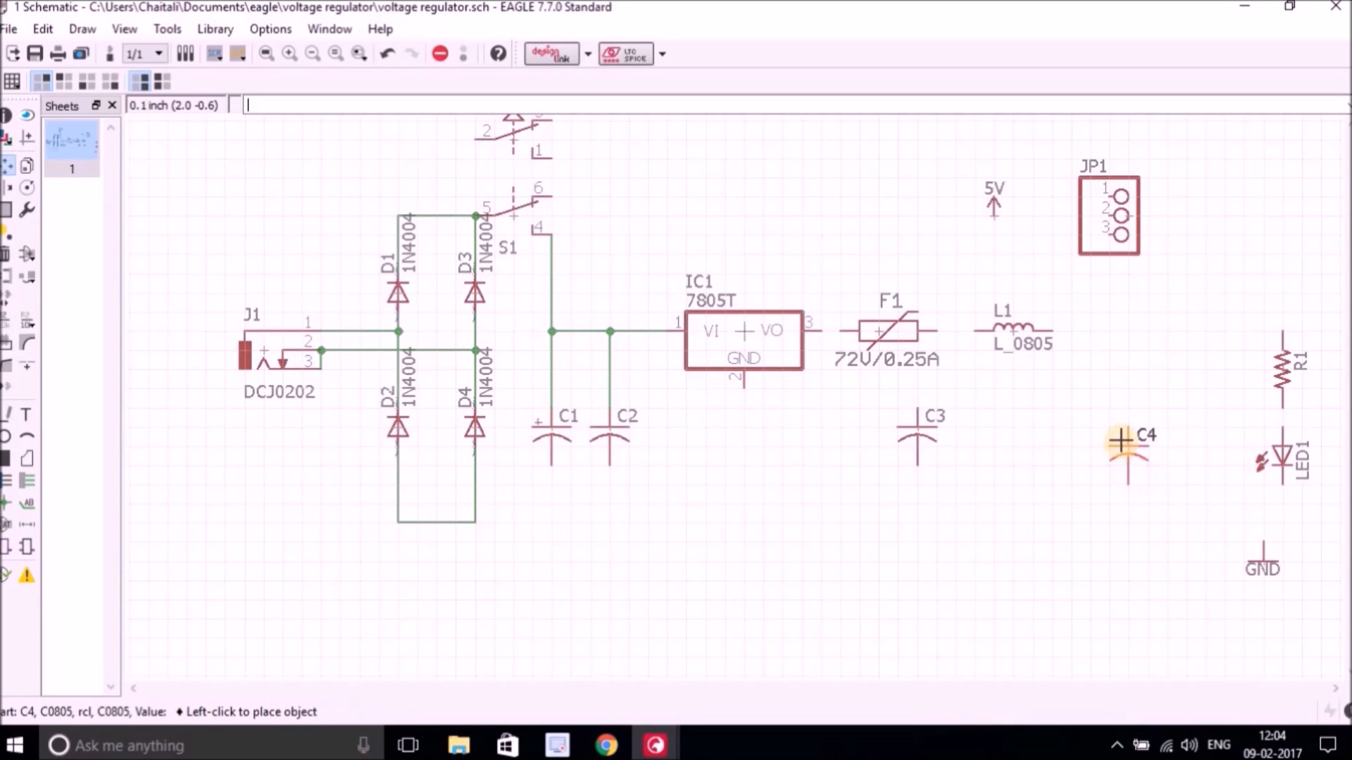
click(1121, 425)
click(901, 433)
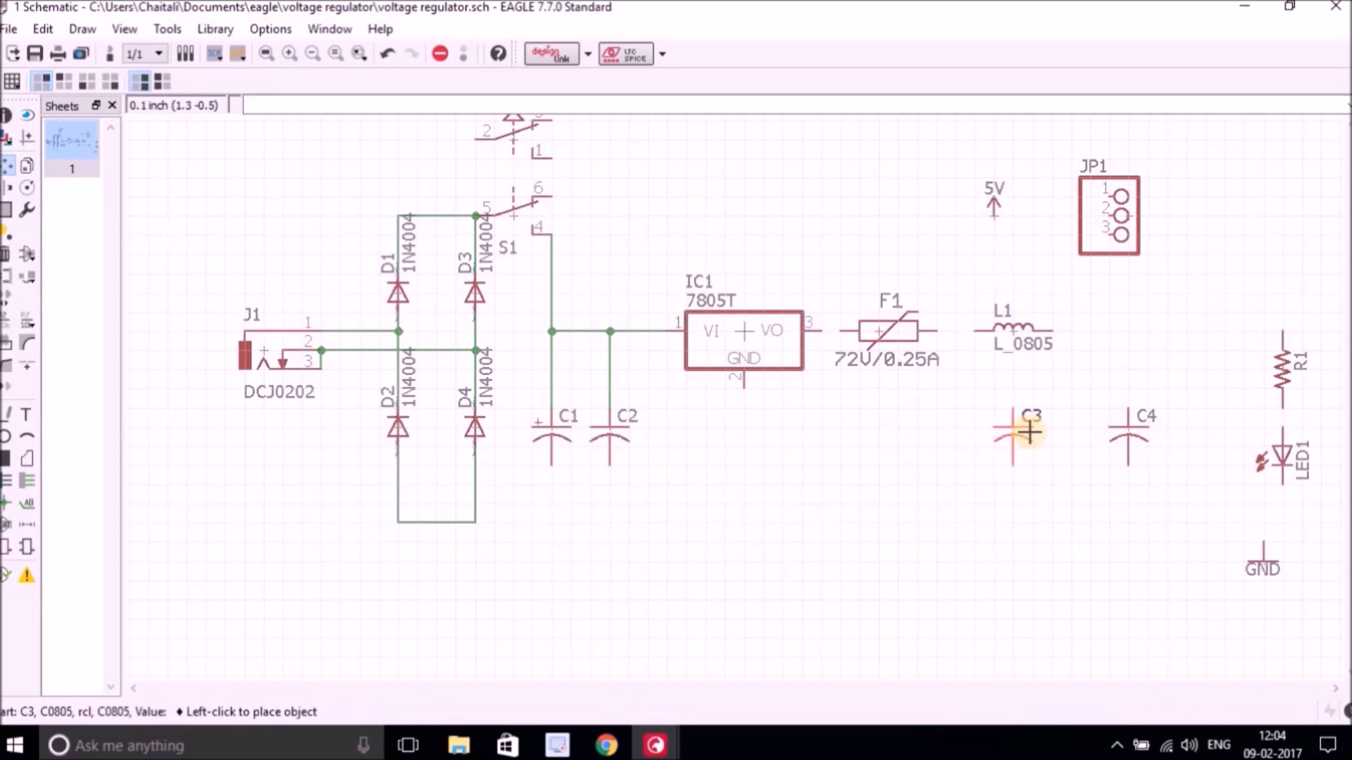
click(1052, 435)
click(1005, 331)
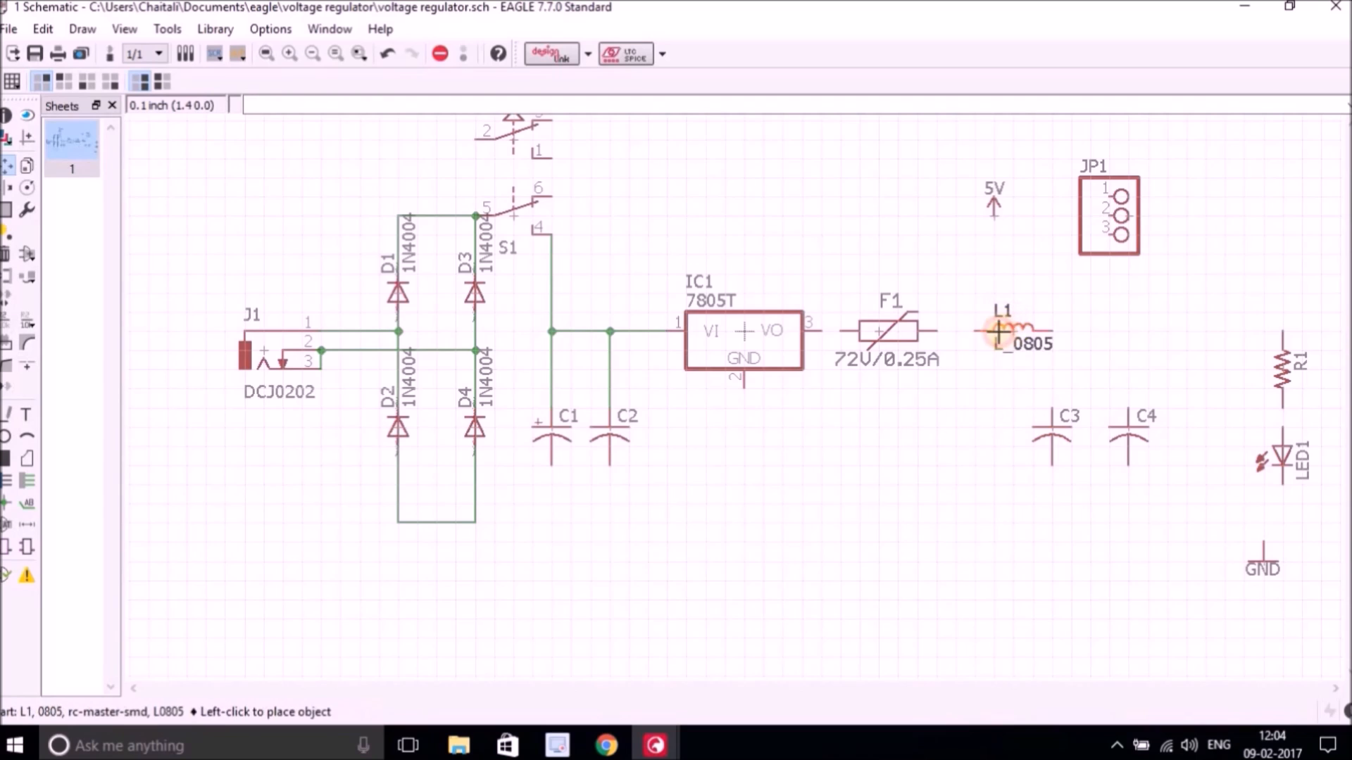
click(979, 330)
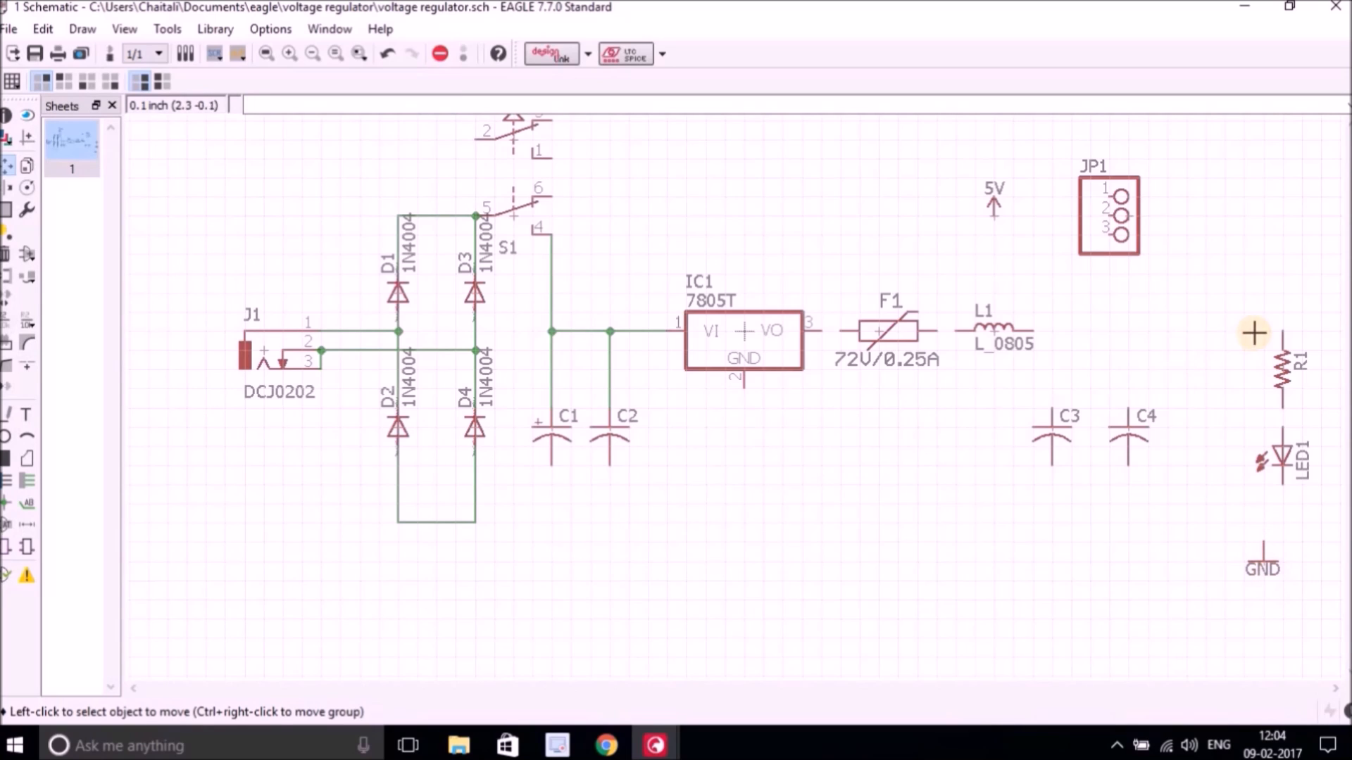
Shift R1, LED1 and the GND symbol slightly left so they line up vertically.
click(1282, 364)
click(1246, 364)
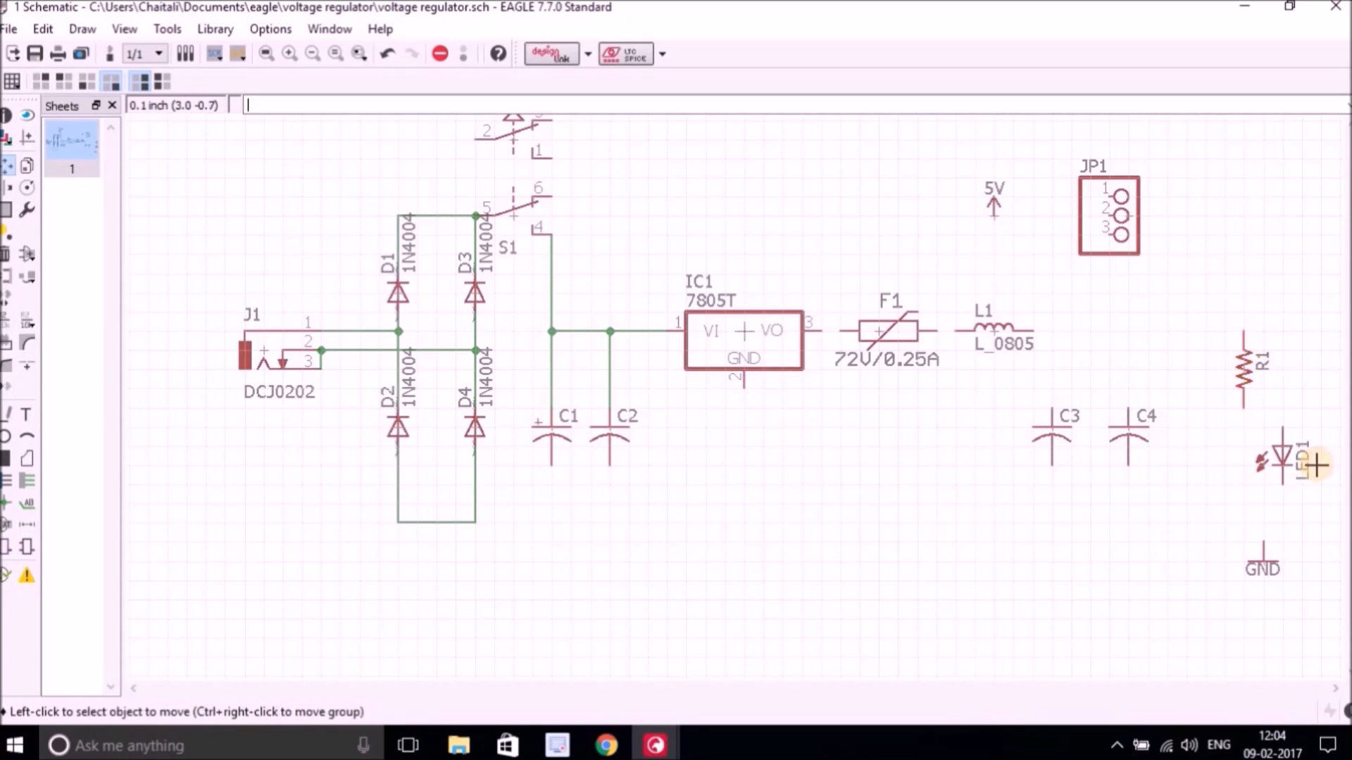
click(1278, 456)
click(1244, 456)
click(1261, 548)
click(1243, 544)
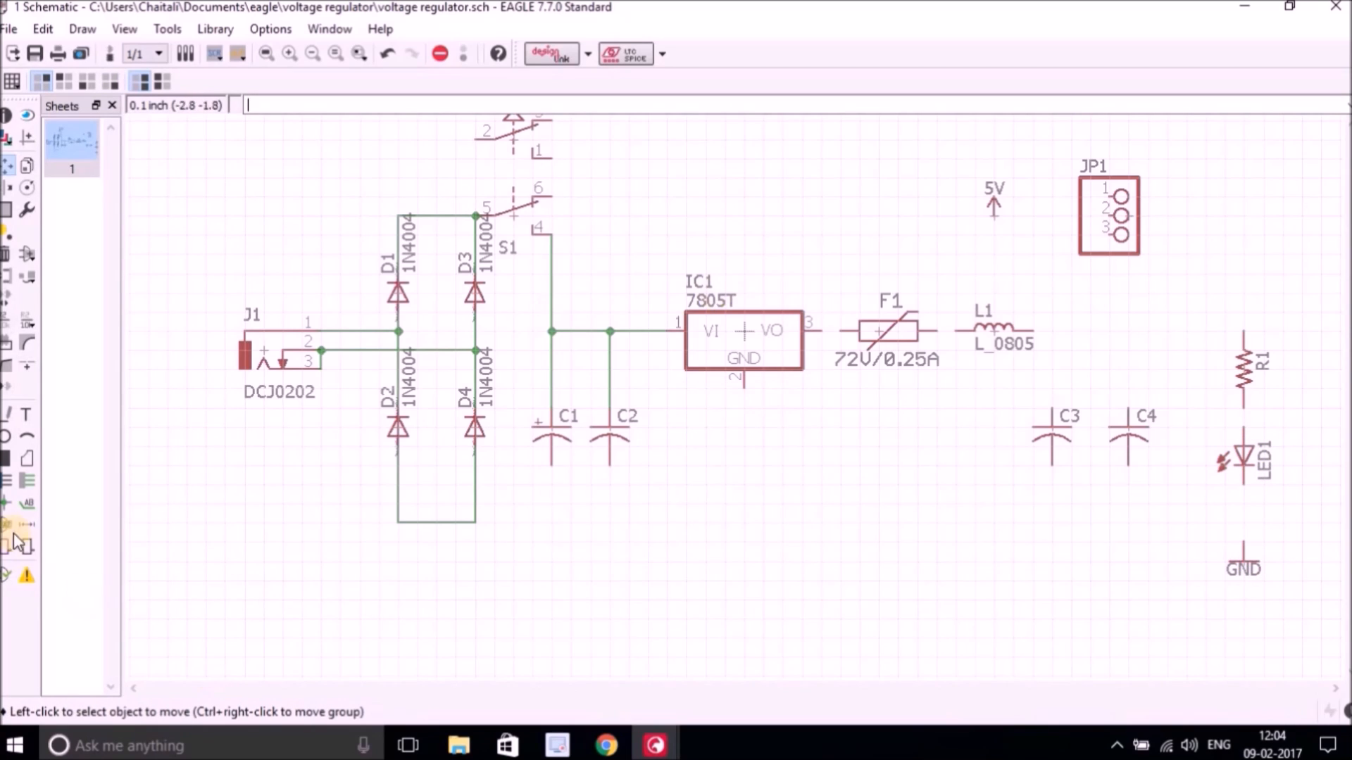
Wire the regulator IC1 VO output to fuse F1, and F1 to inductor L1.
click(28, 481)
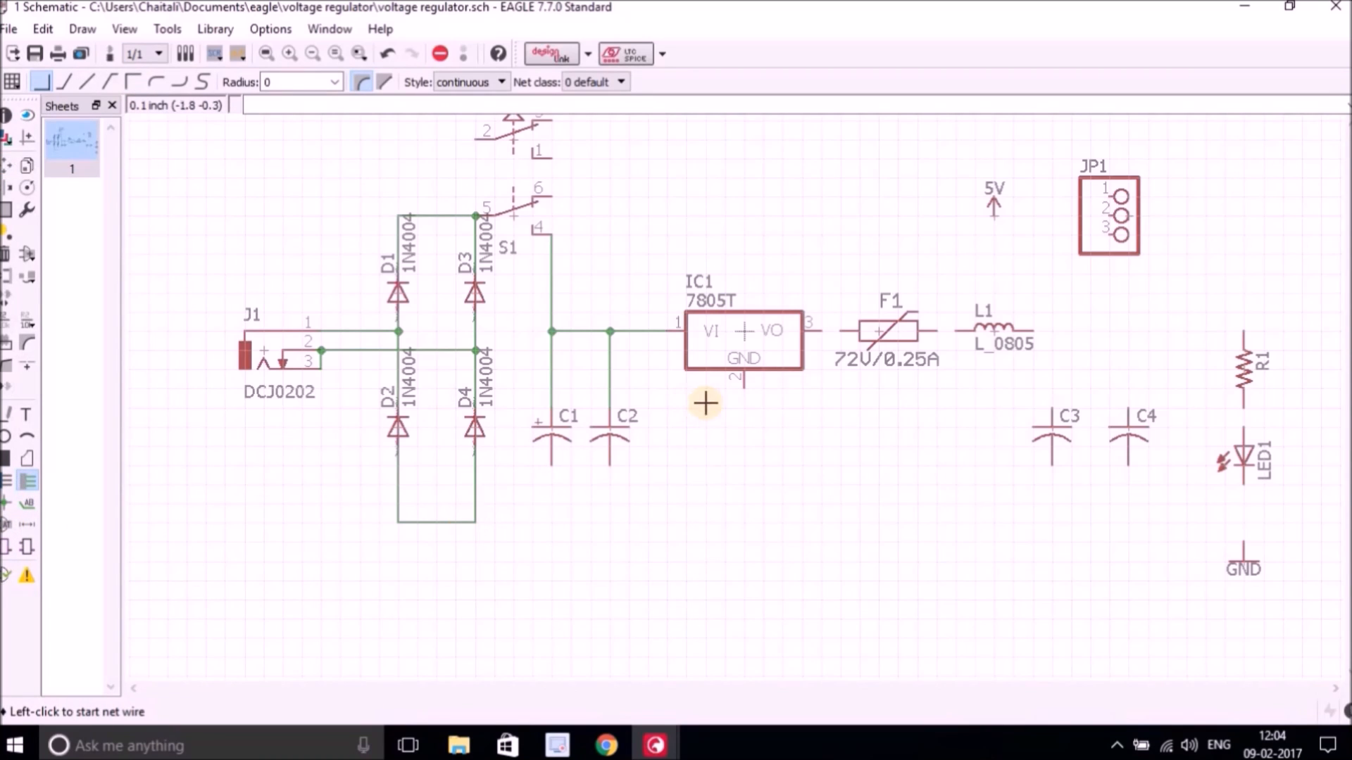
click(840, 330)
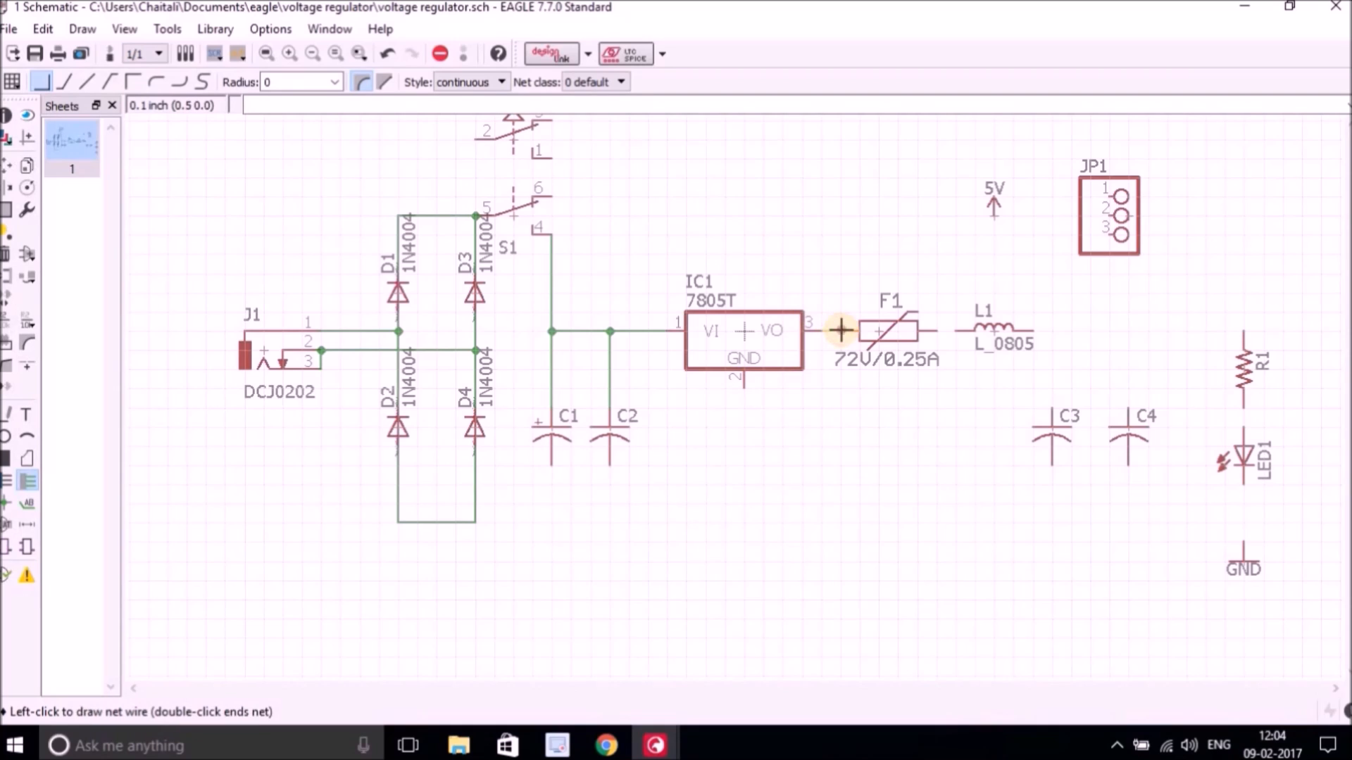
click(857, 331)
click(937, 330)
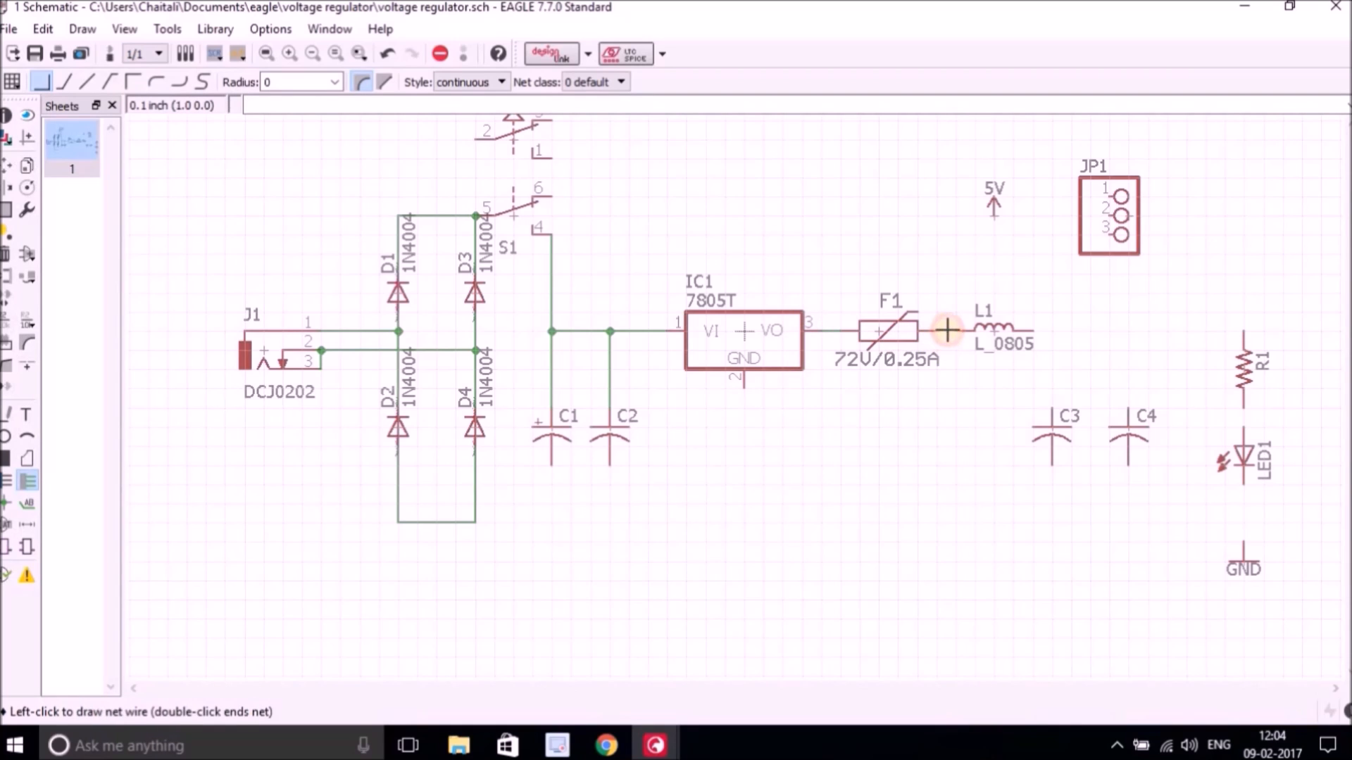
click(973, 330)
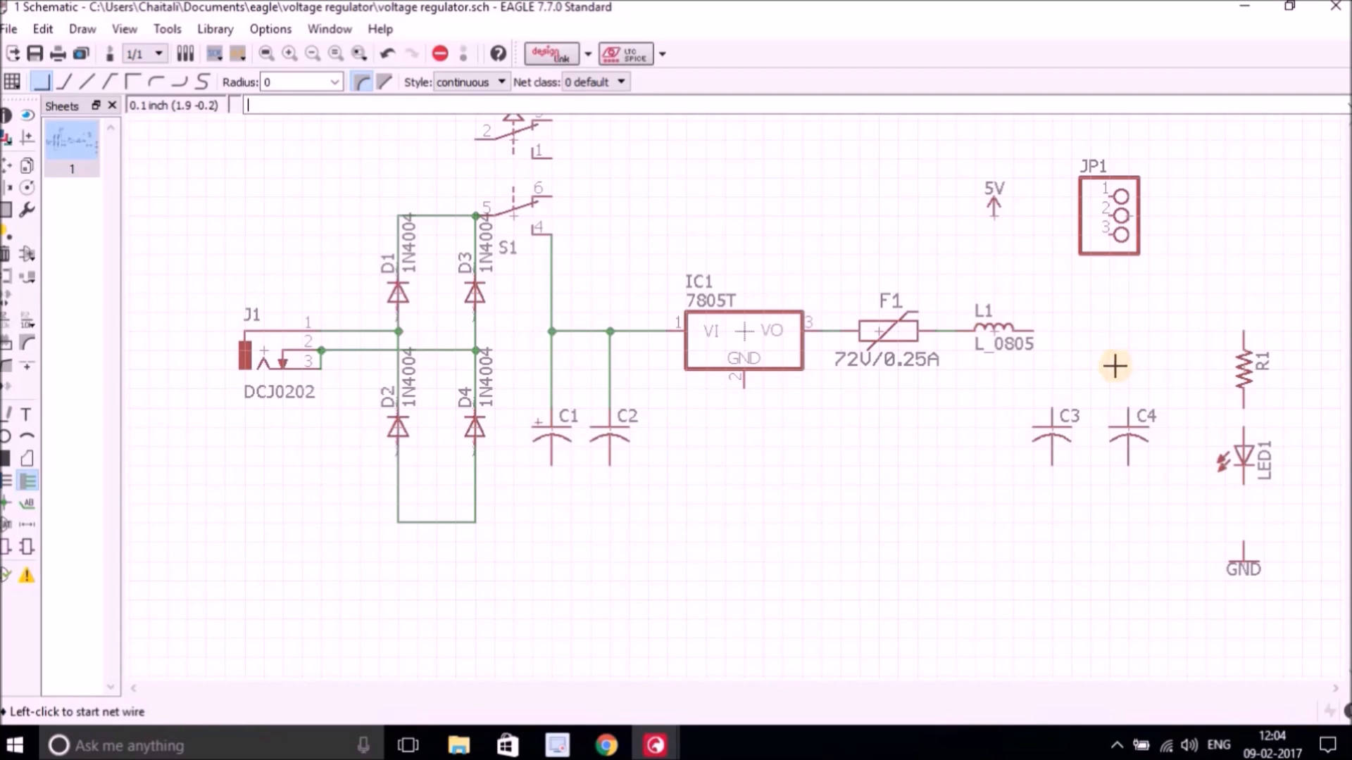
Run a wire from L1 to the top of R1, and connect the tops of C3 and C4 to it.
click(1031, 329)
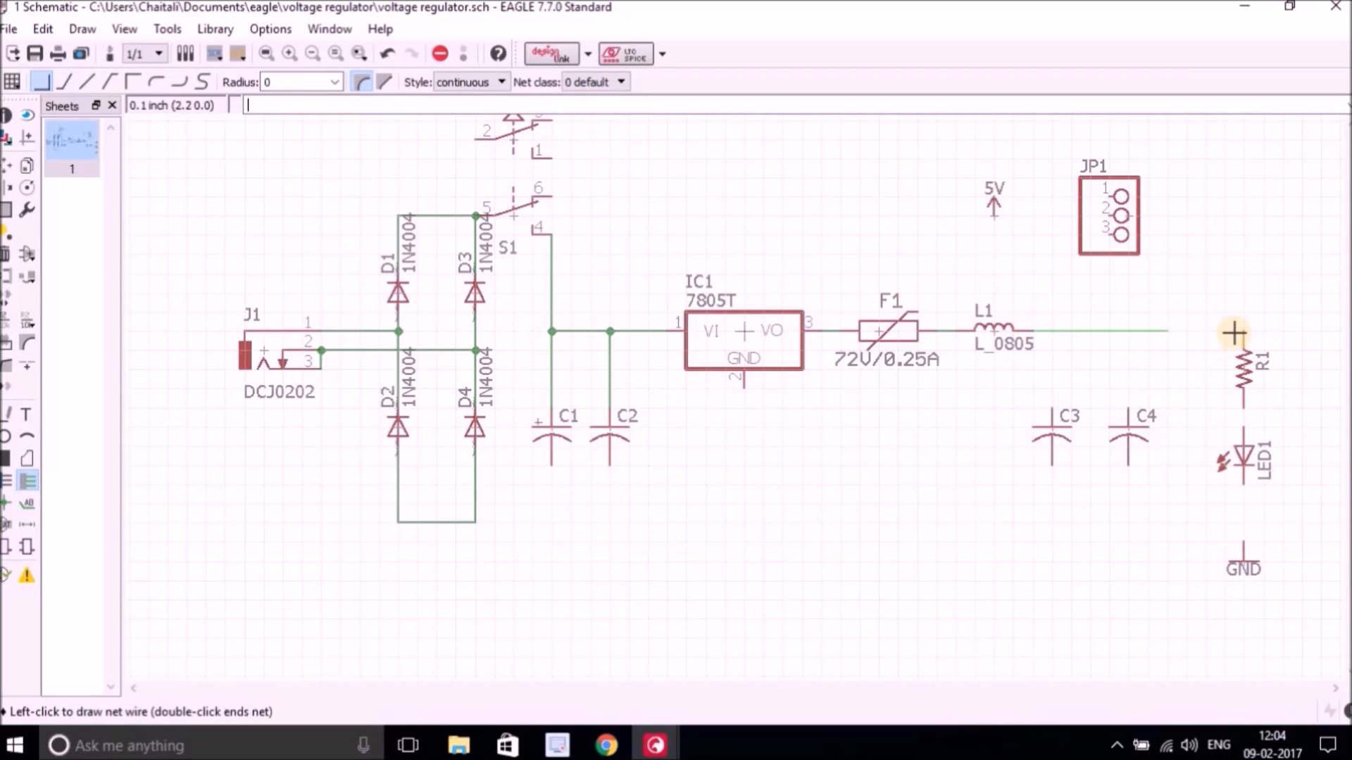
click(1242, 330)
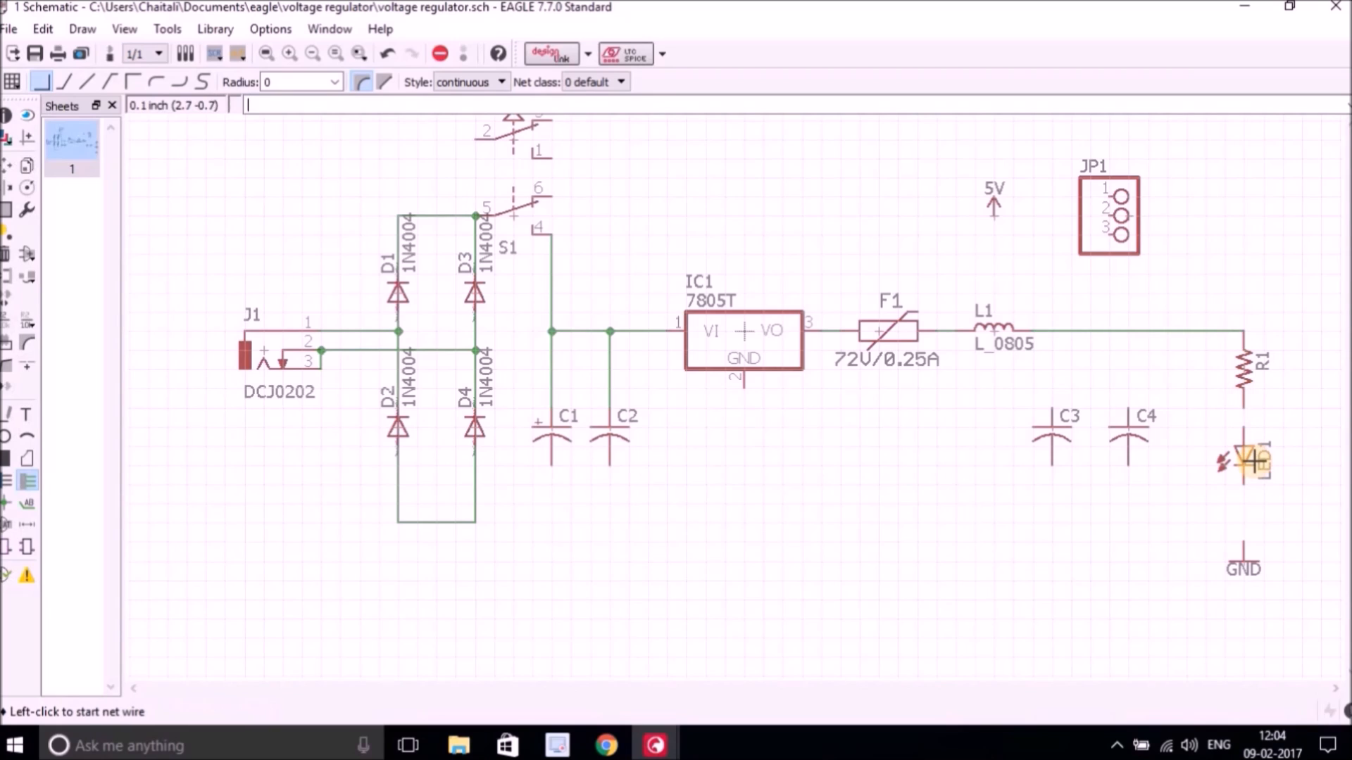
click(1051, 407)
click(1050, 330)
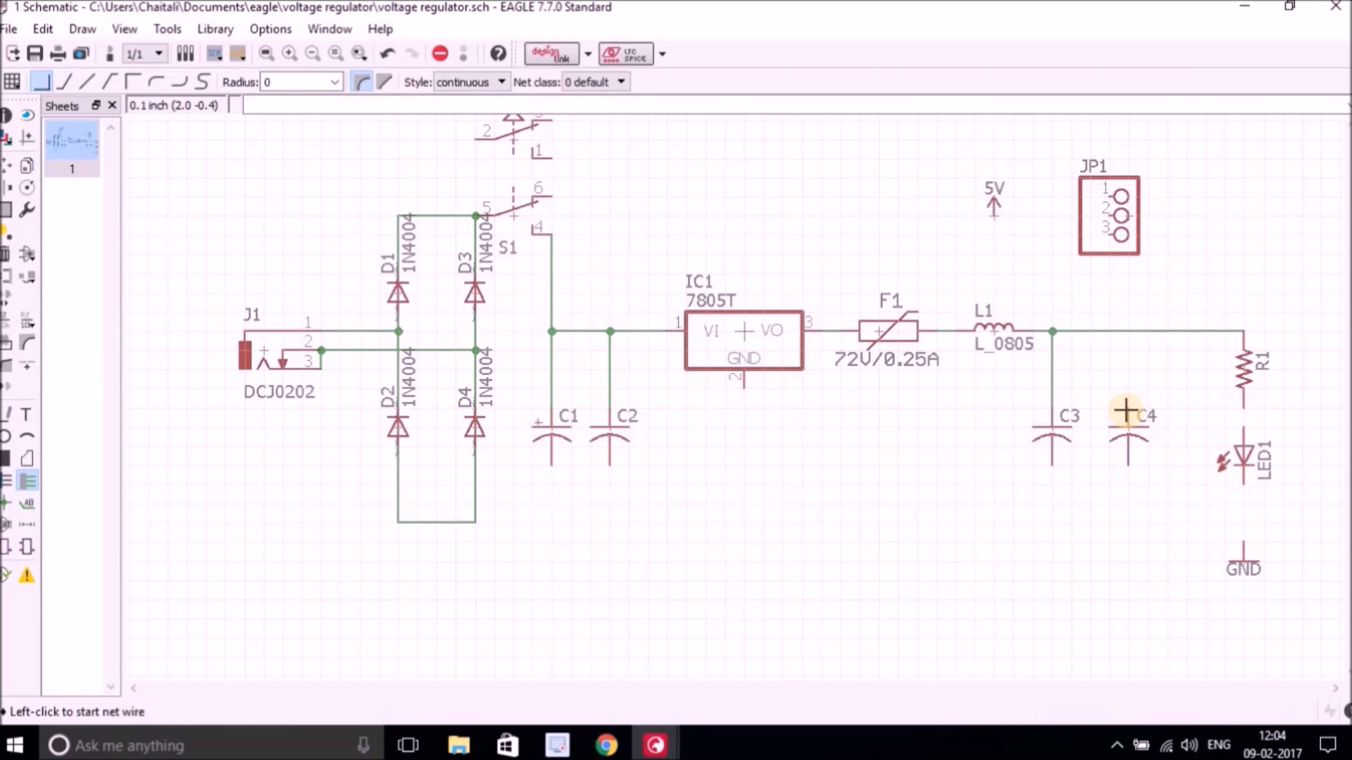
click(1126, 410)
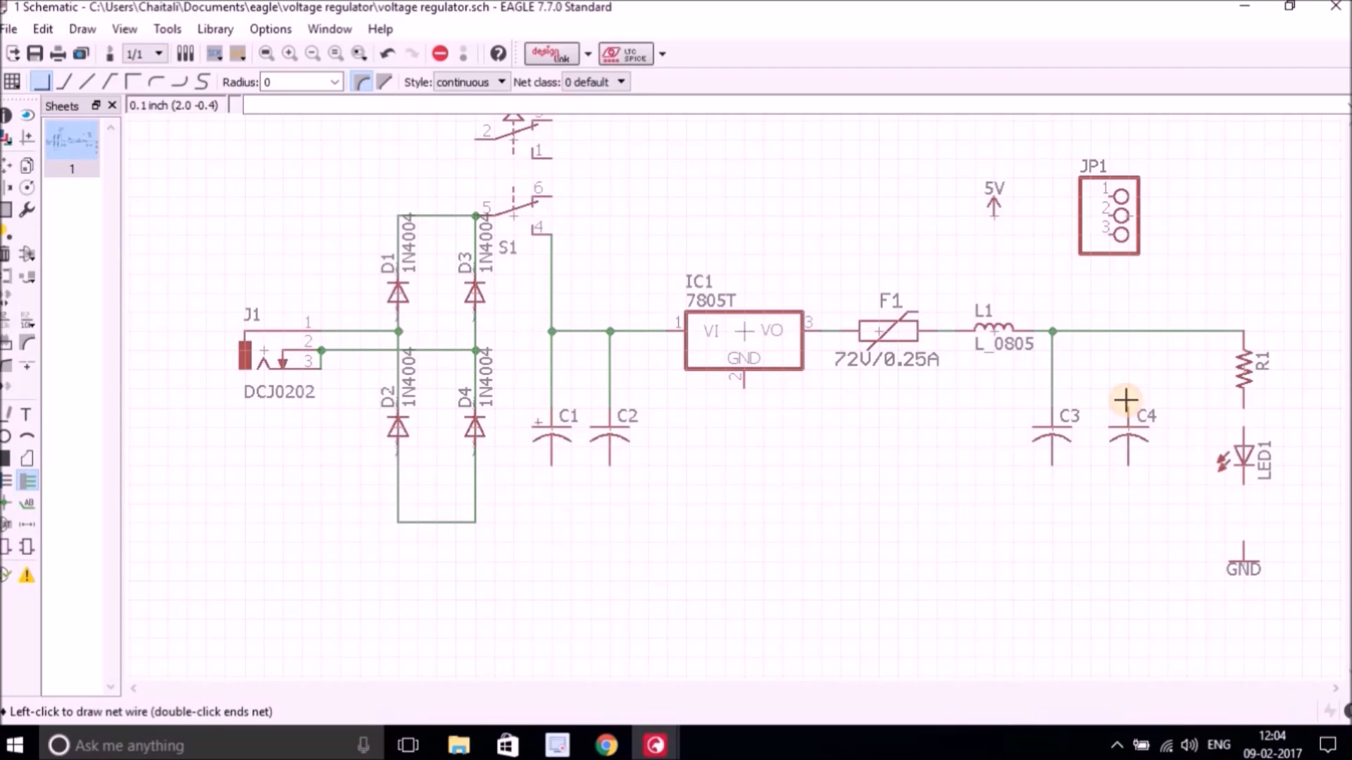
click(1127, 331)
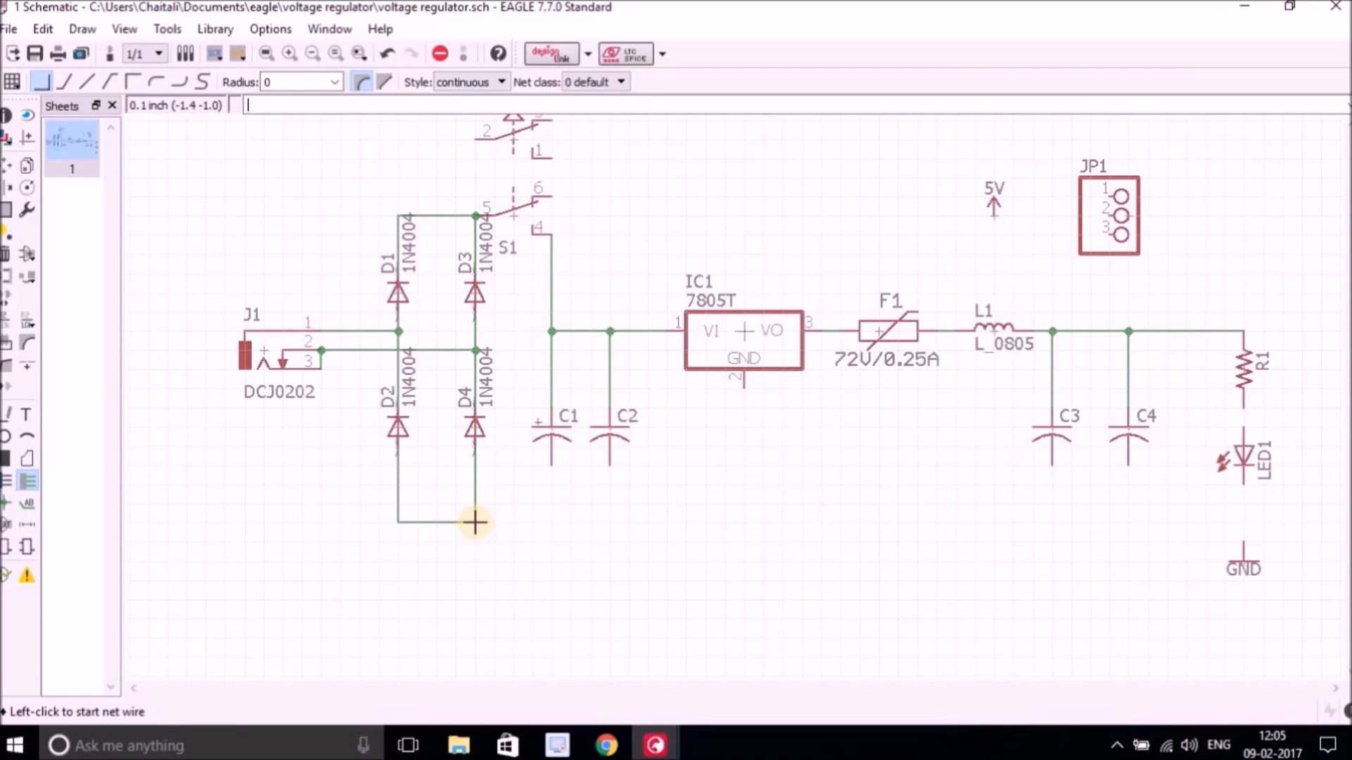
Draw a ground wire from C4's bottom to the diode bridge's bottom, and connect the bottoms of C1, C2 and C3 to it.
click(1127, 465)
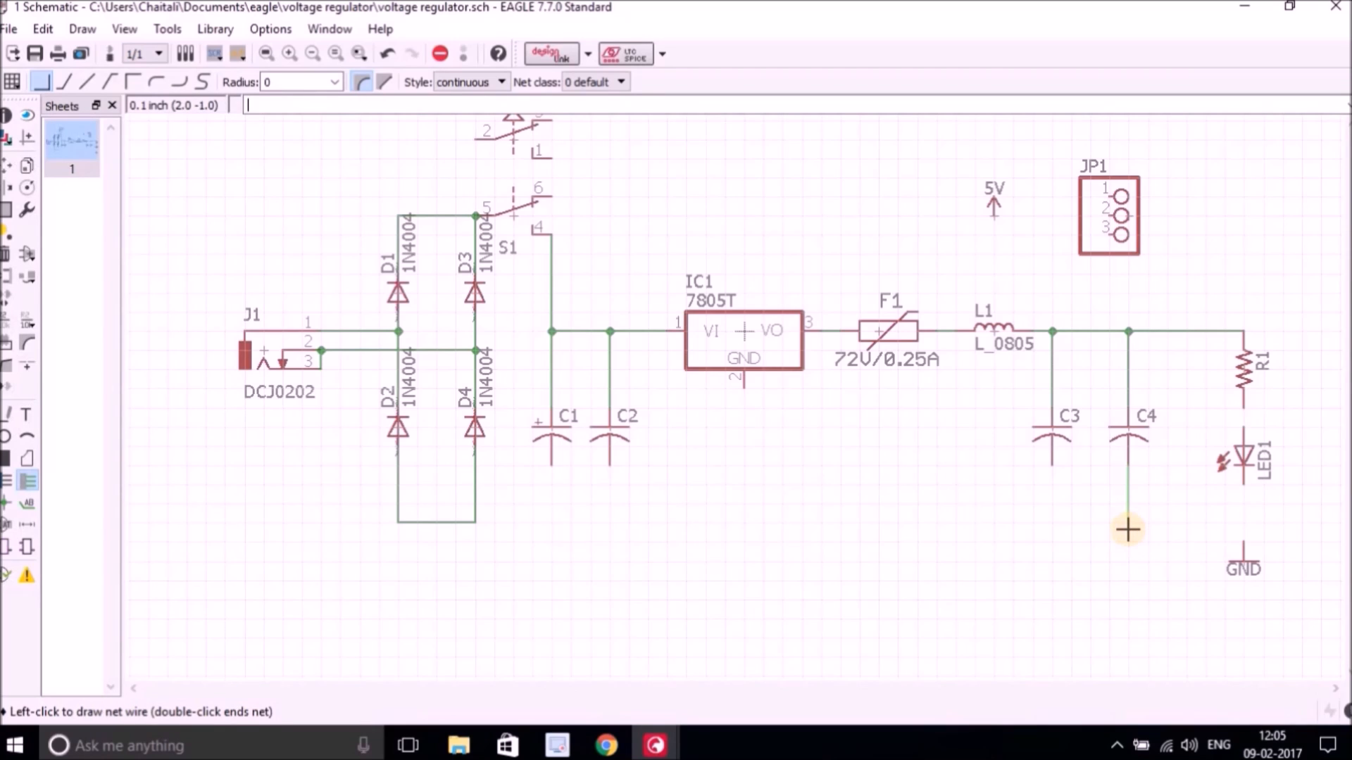
click(1128, 524)
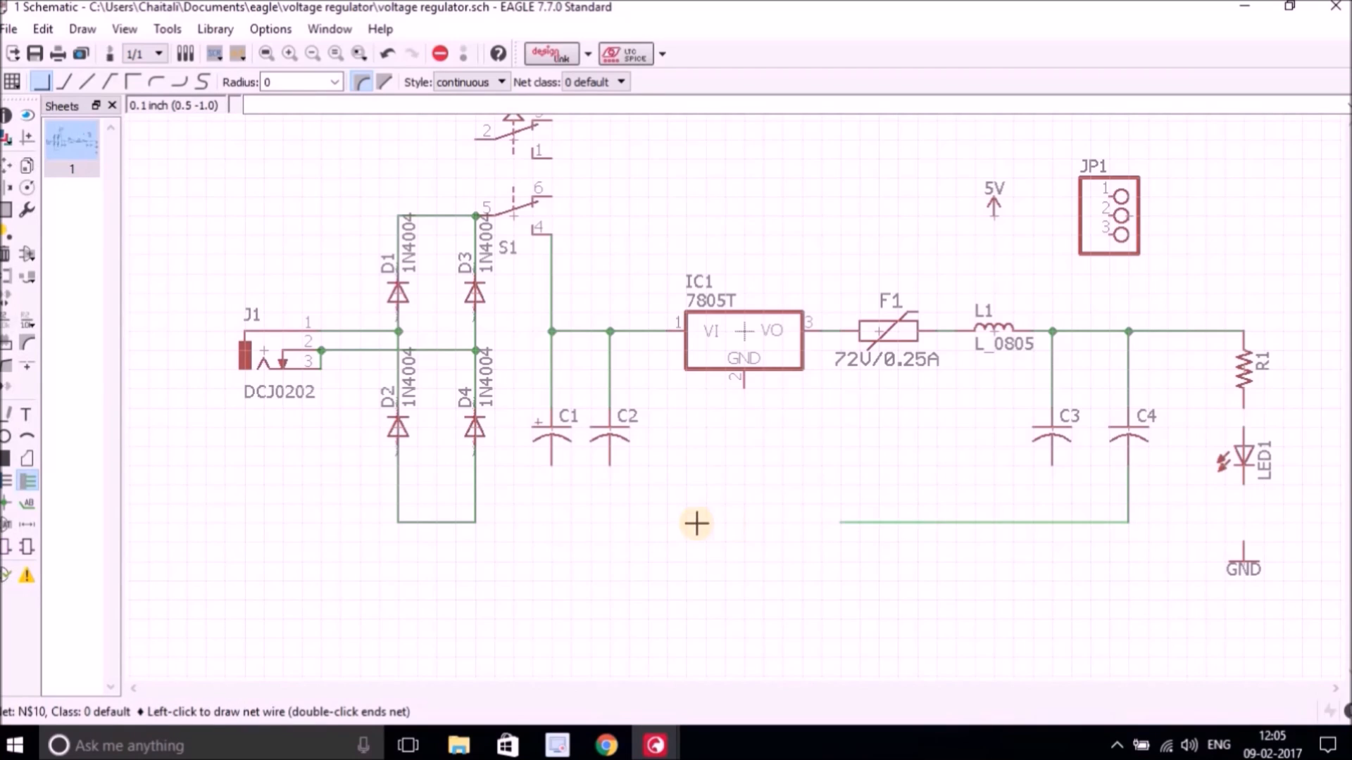
click(474, 522)
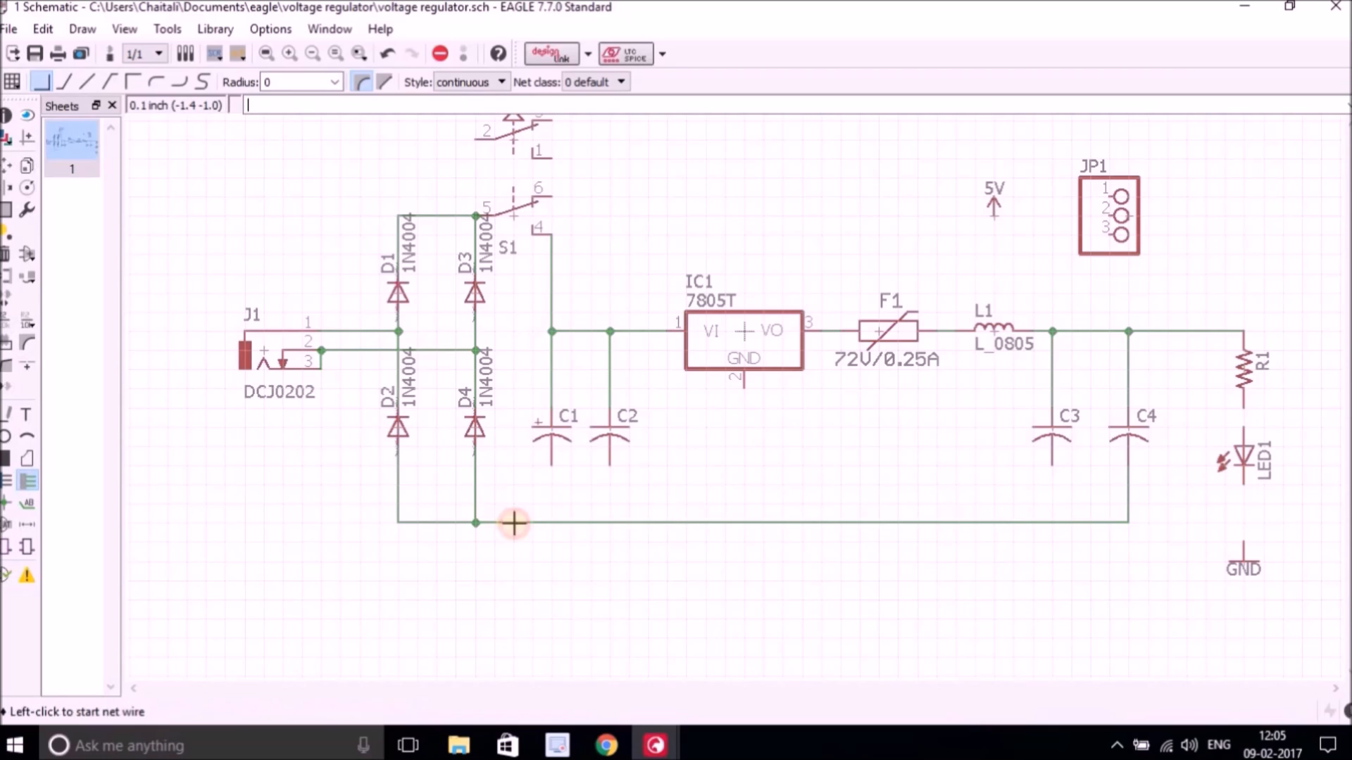
click(552, 464)
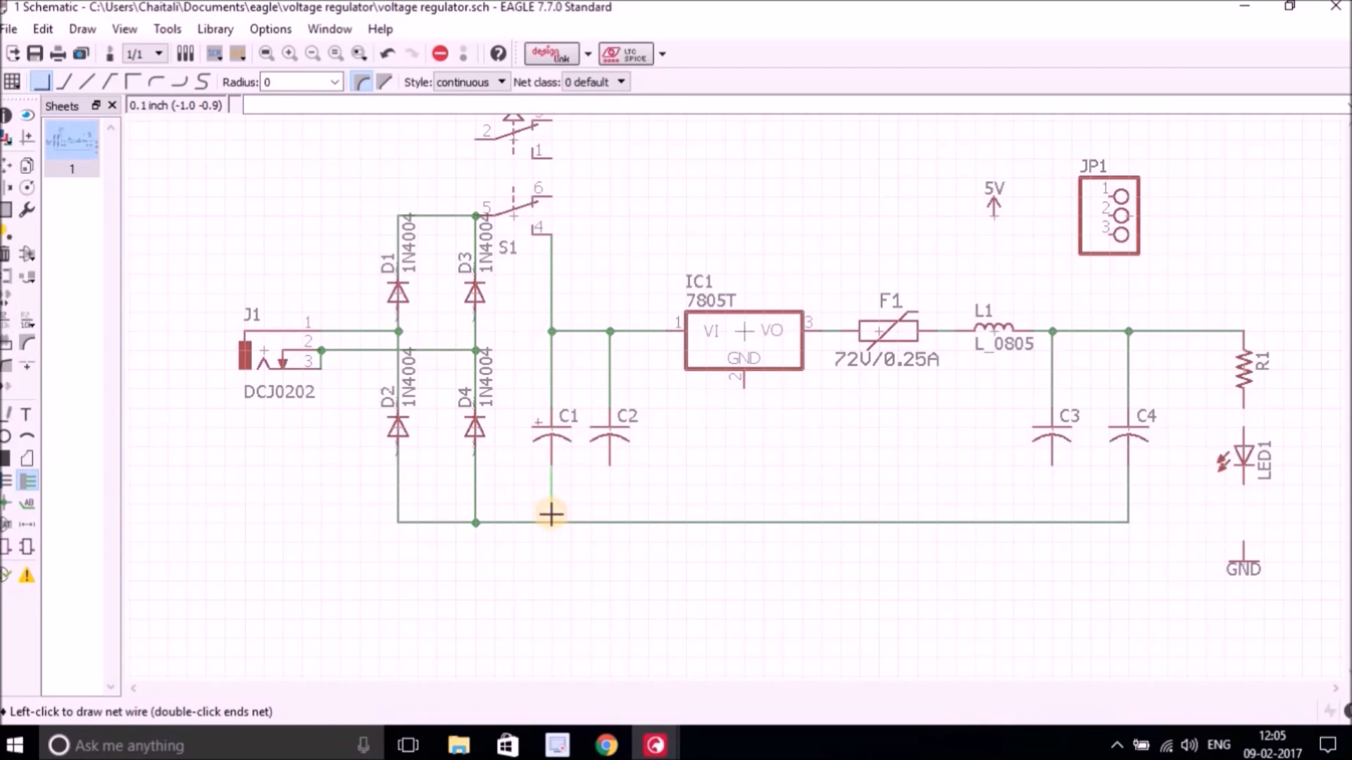
click(550, 523)
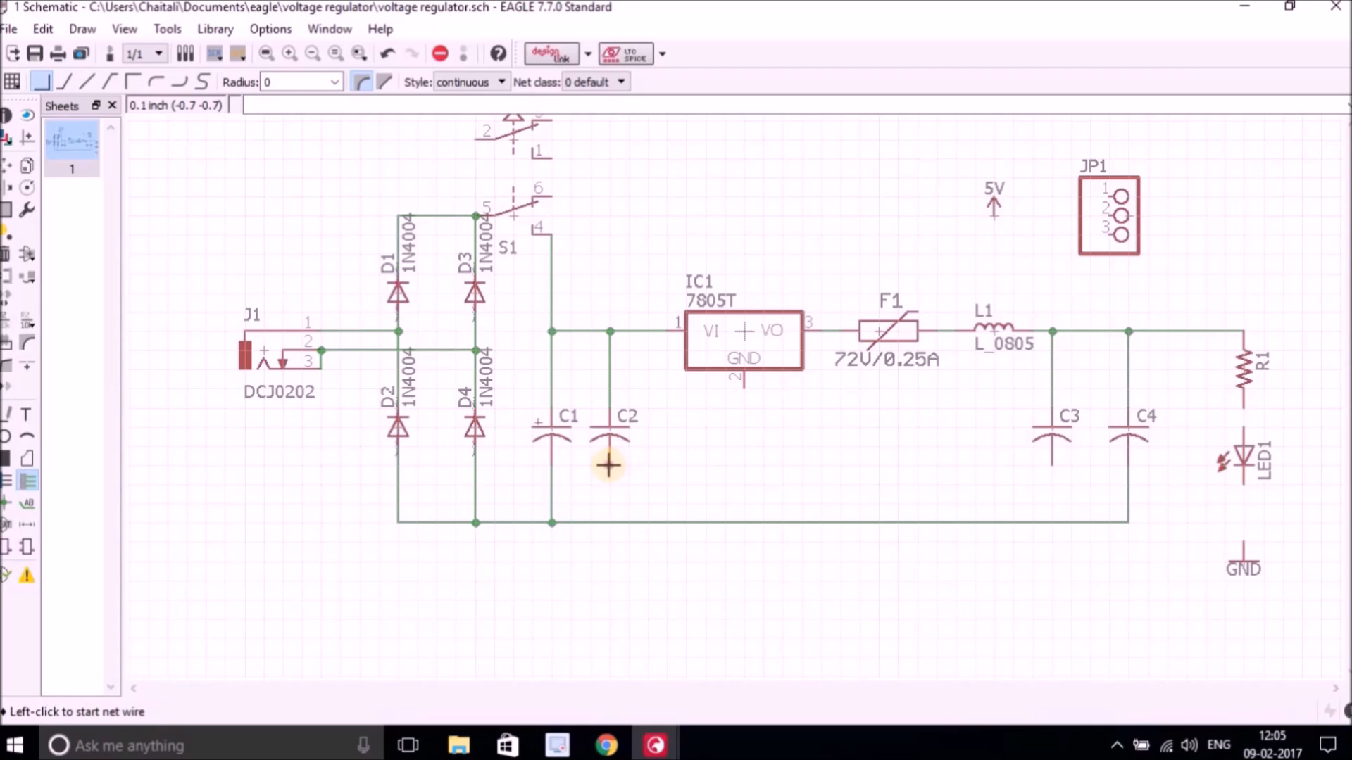
click(608, 466)
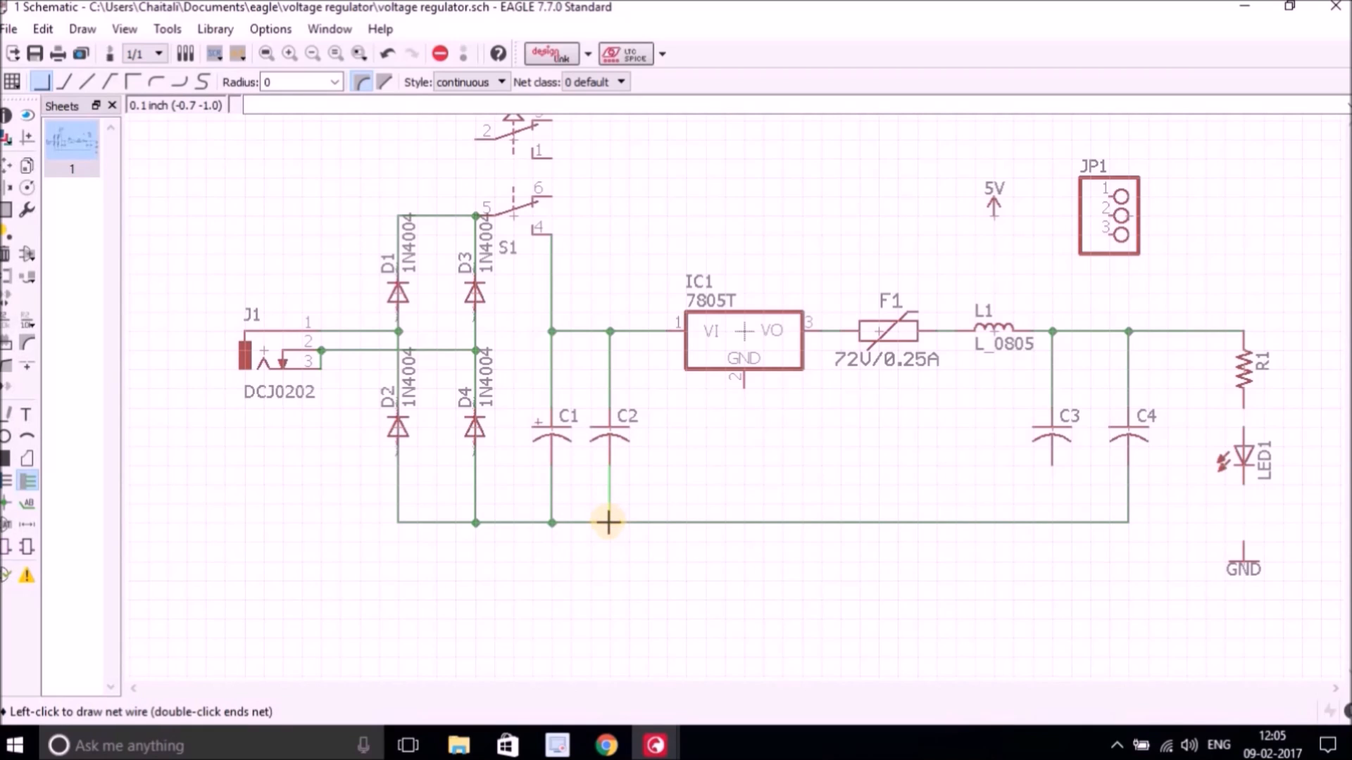
click(608, 522)
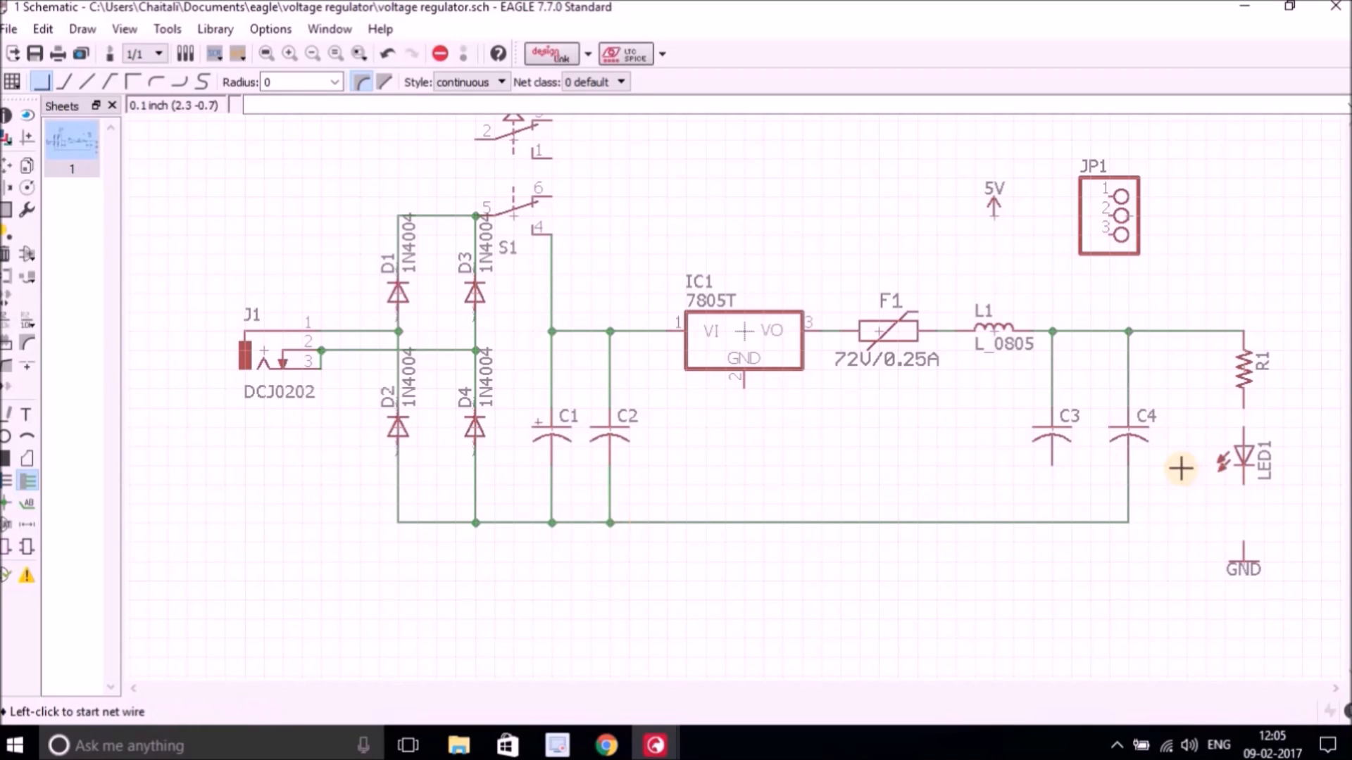
click(1051, 470)
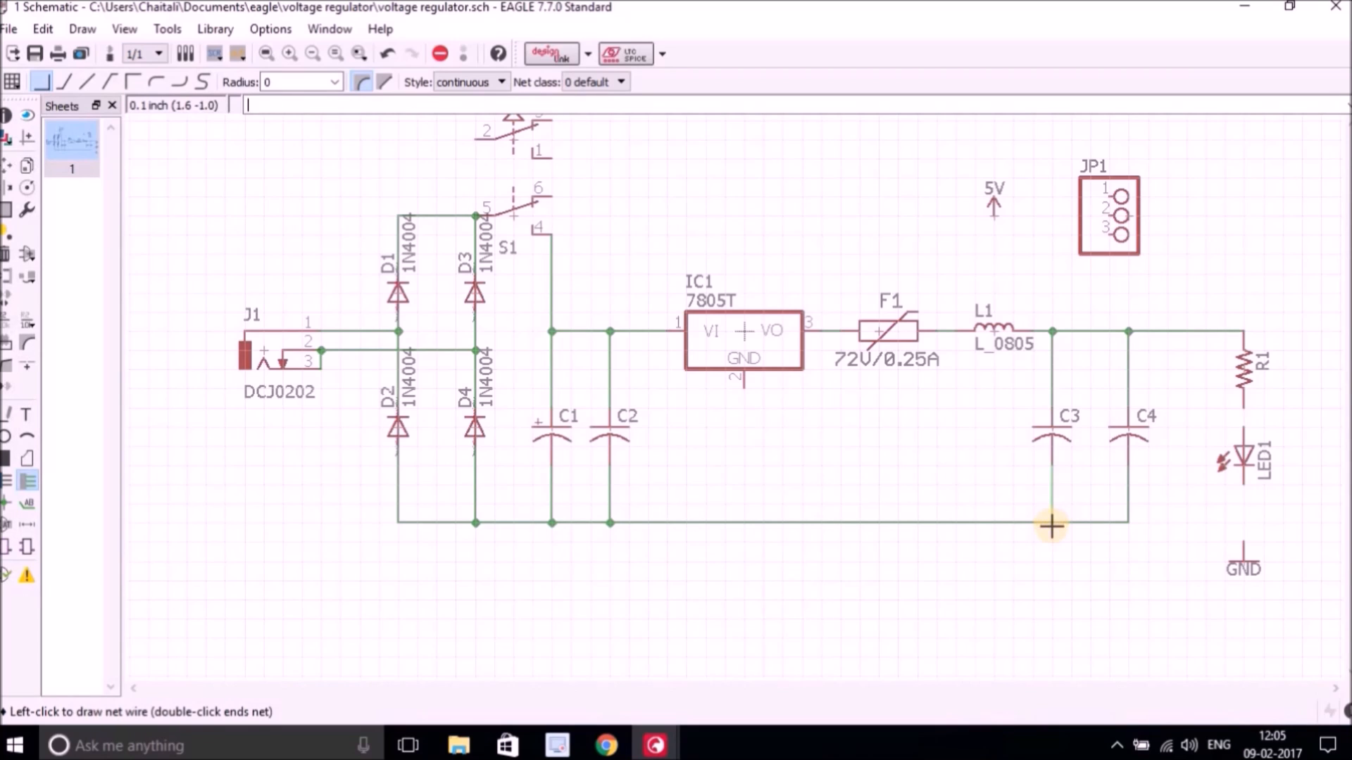
click(1051, 523)
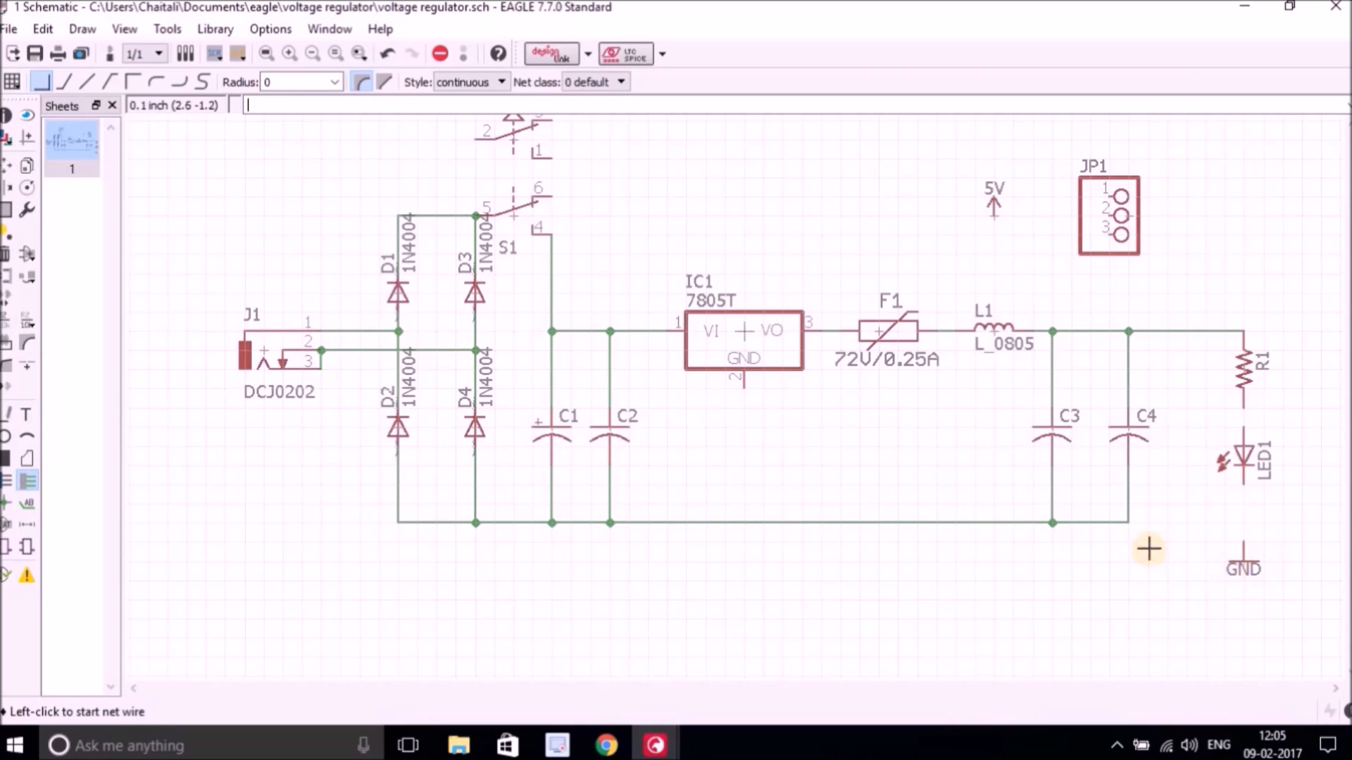
Connect R1 to LED1, and LED1's cathode down to the ground wire at C4.
click(1243, 405)
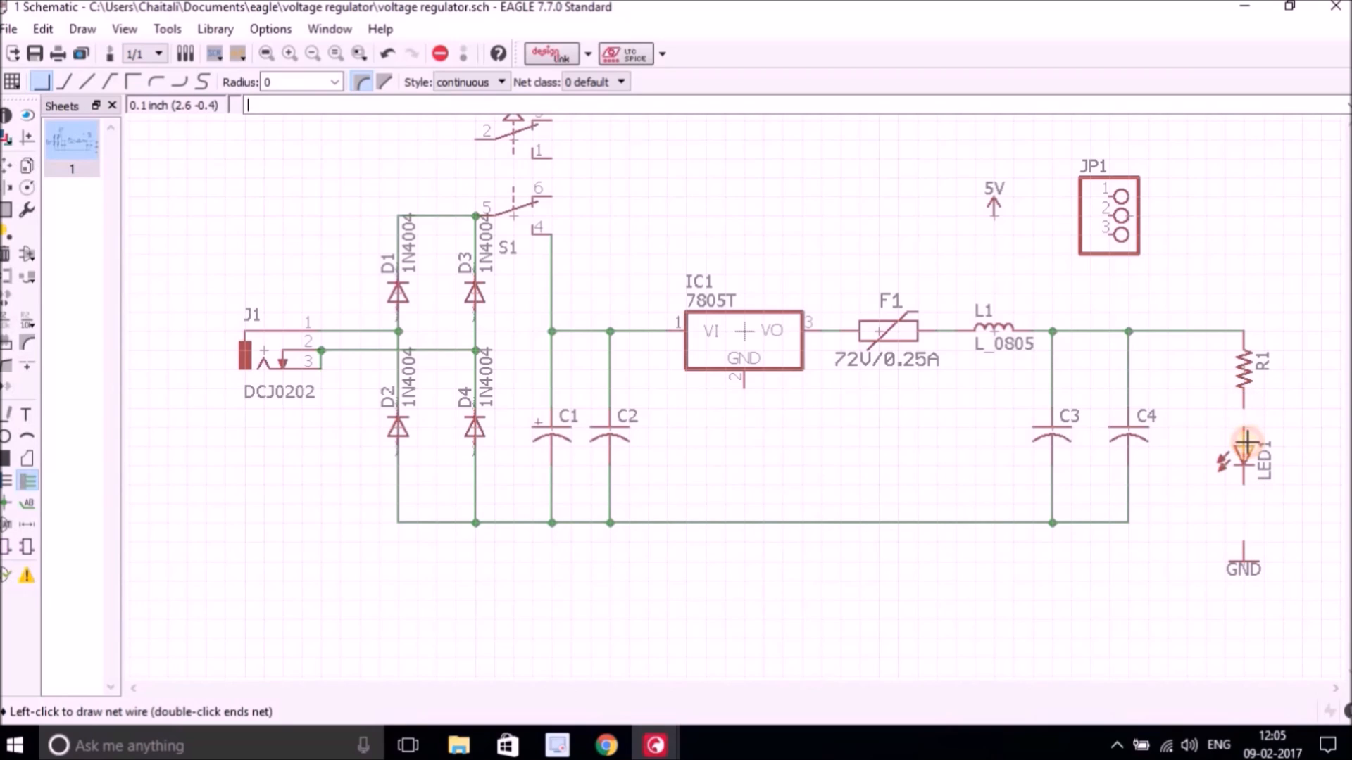
click(1243, 428)
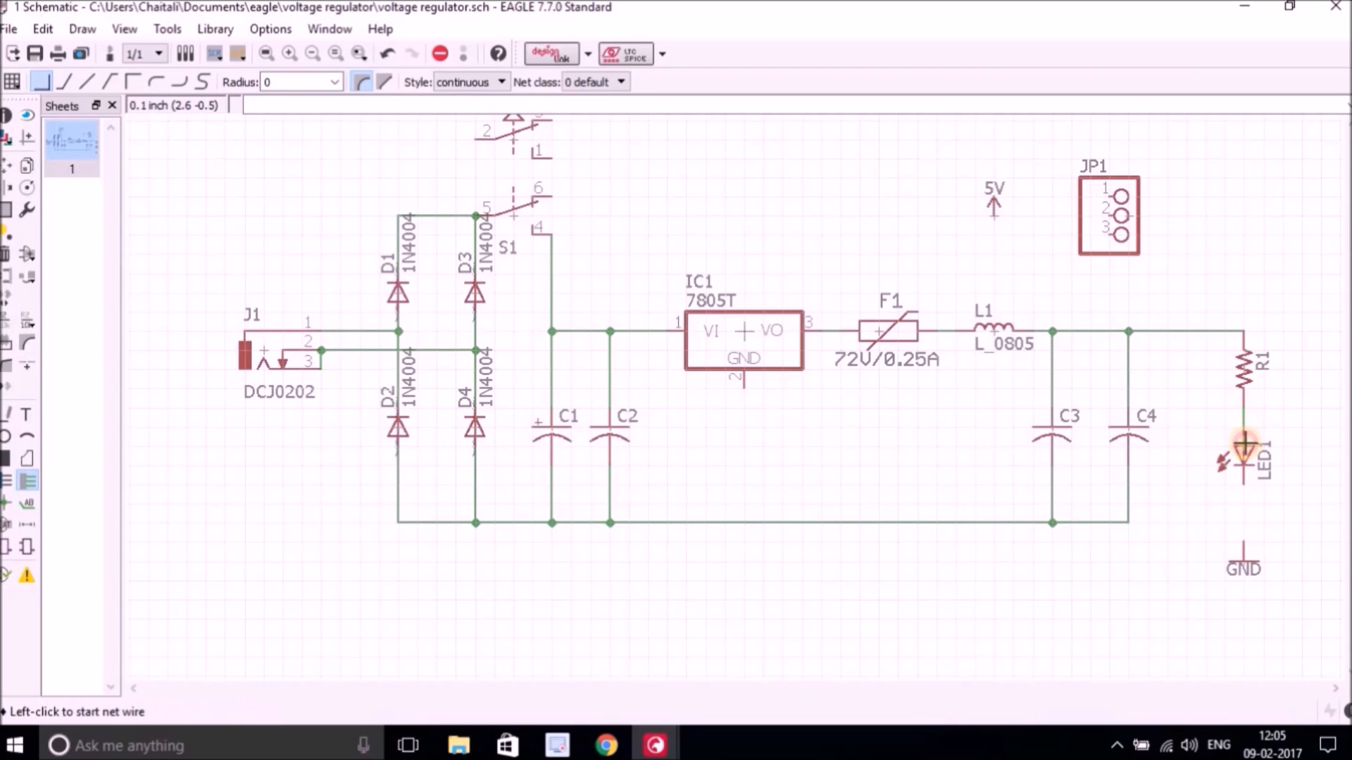
click(1244, 483)
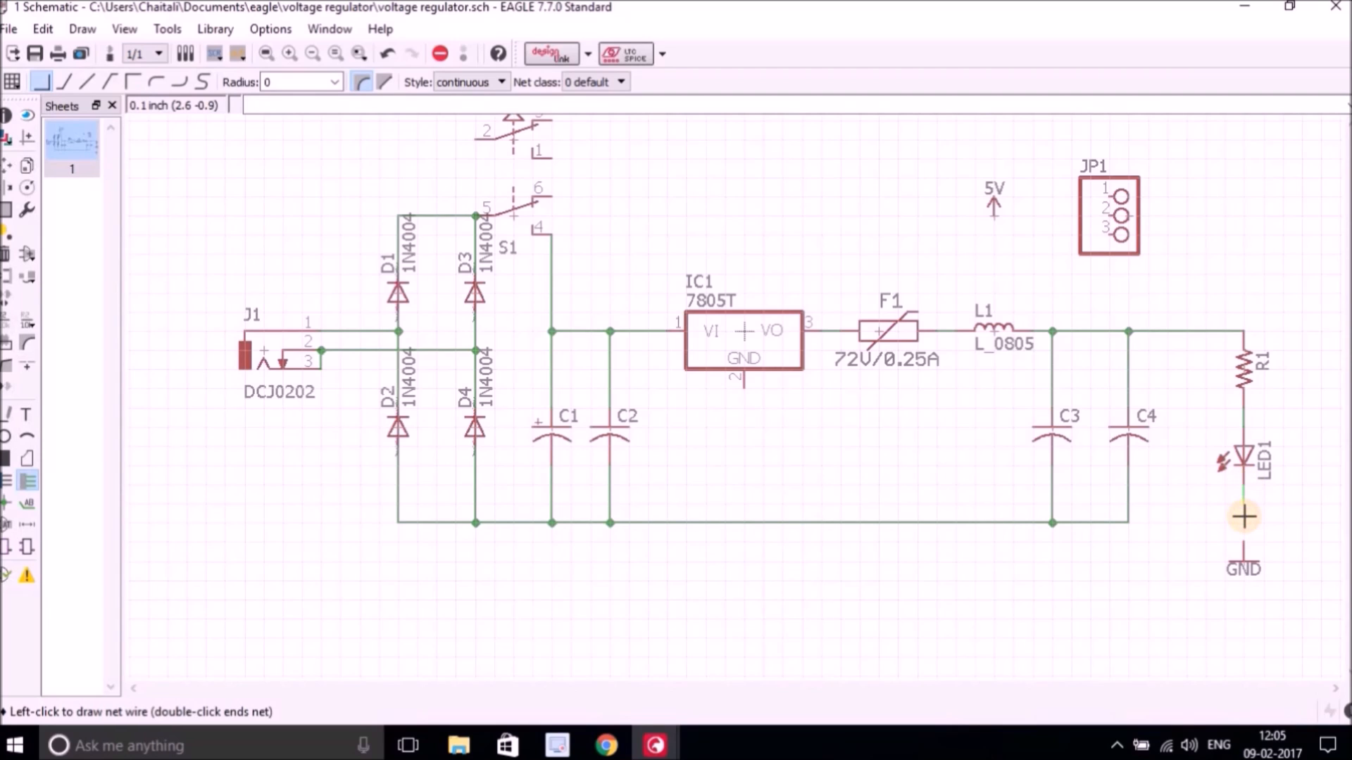
click(1244, 522)
click(1128, 523)
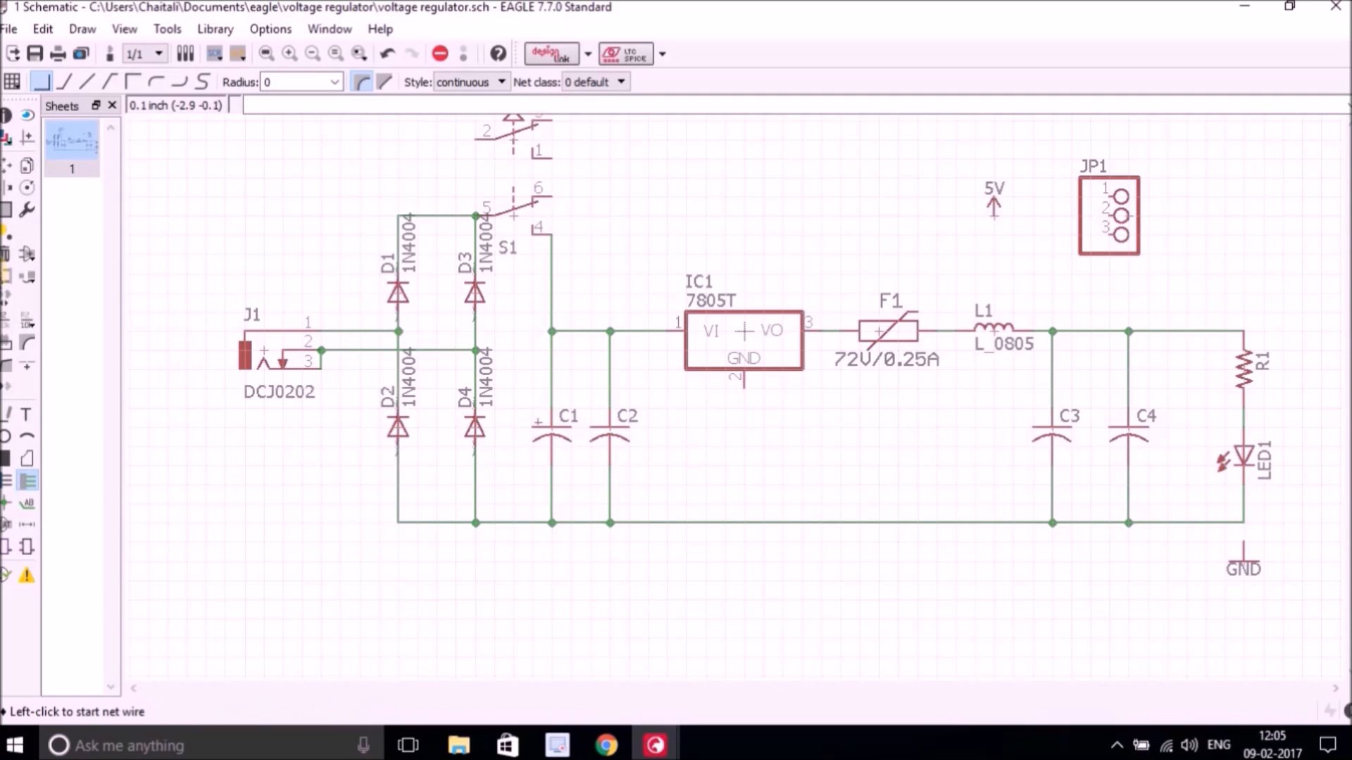
Rotate the GND symbol and place it at the right end of the ground wire's level.
click(8, 169)
click(1242, 560)
right_click(1278, 539)
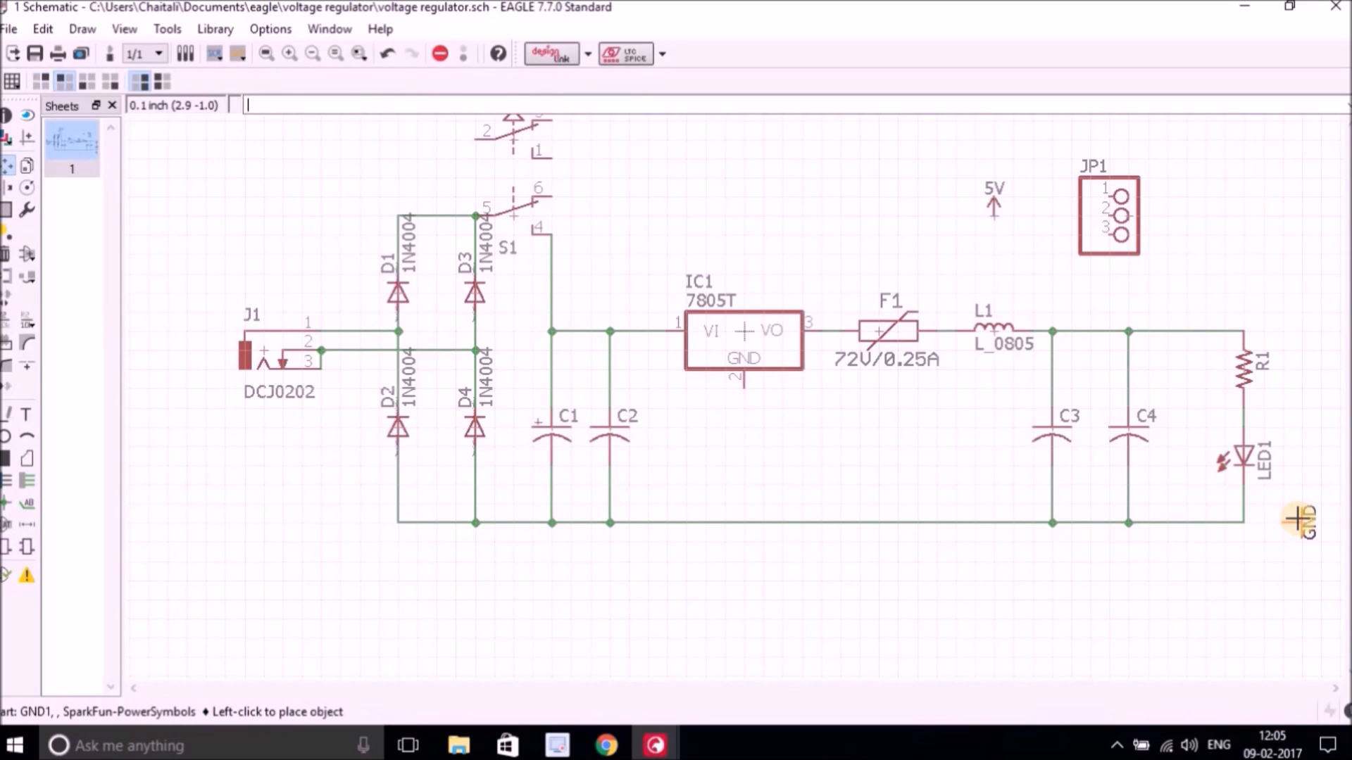
click(1298, 520)
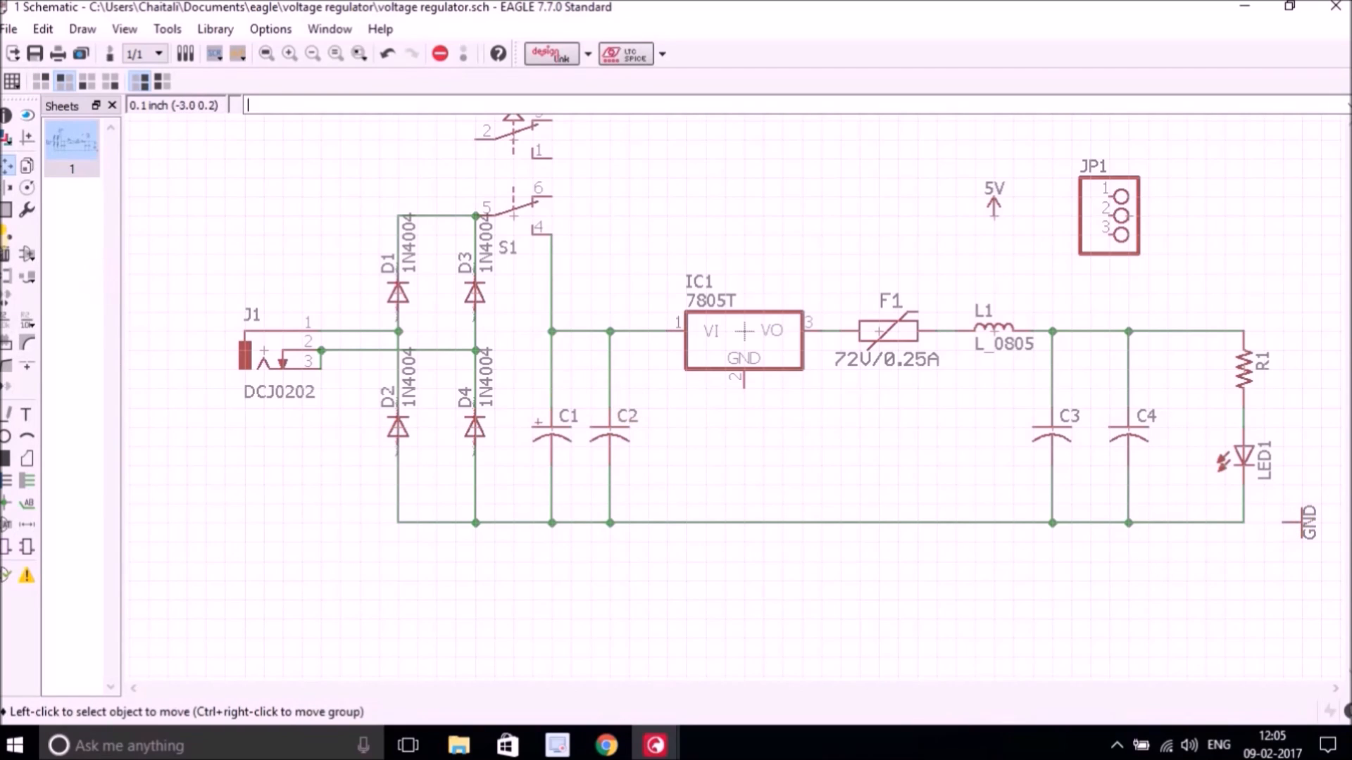
Wire the GND symbol to the ground wire and accept merging the net into the GND supply net.
click(28, 481)
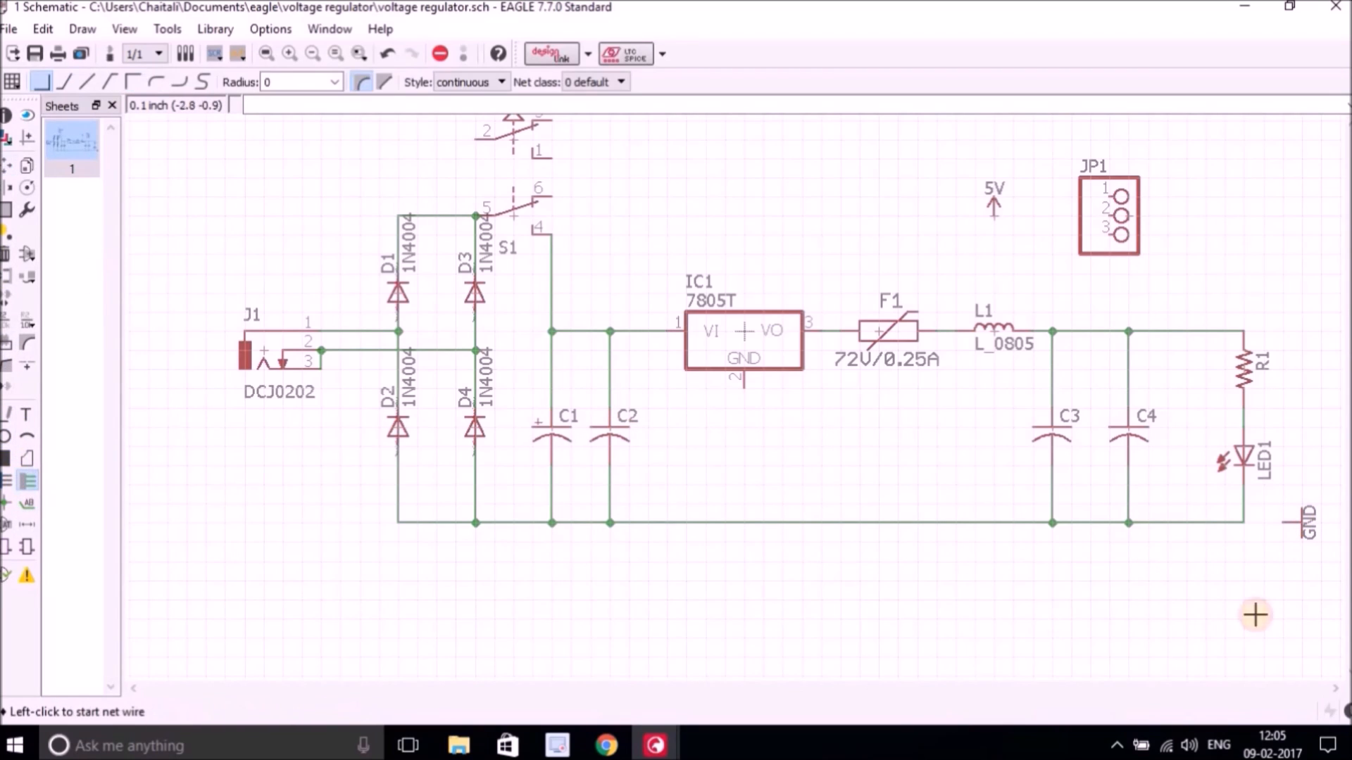
click(1283, 521)
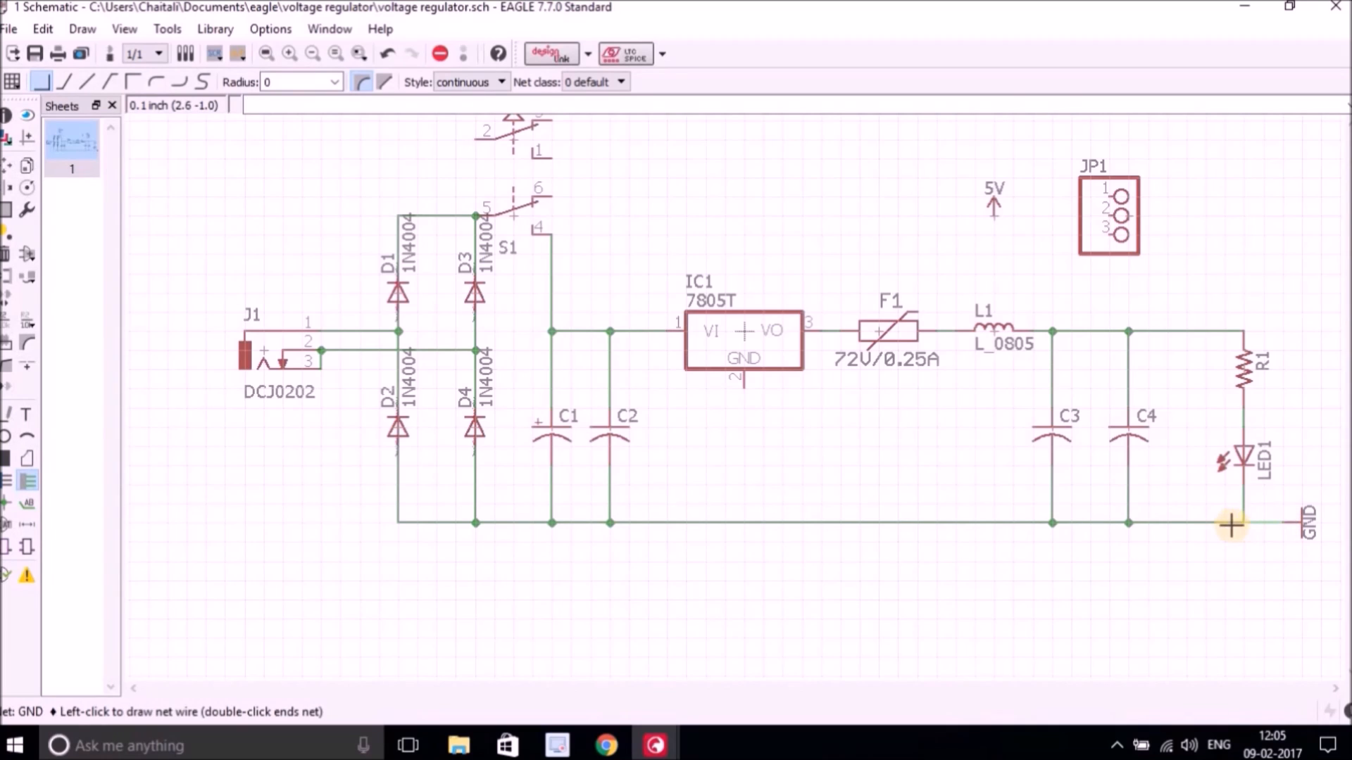
click(1239, 522)
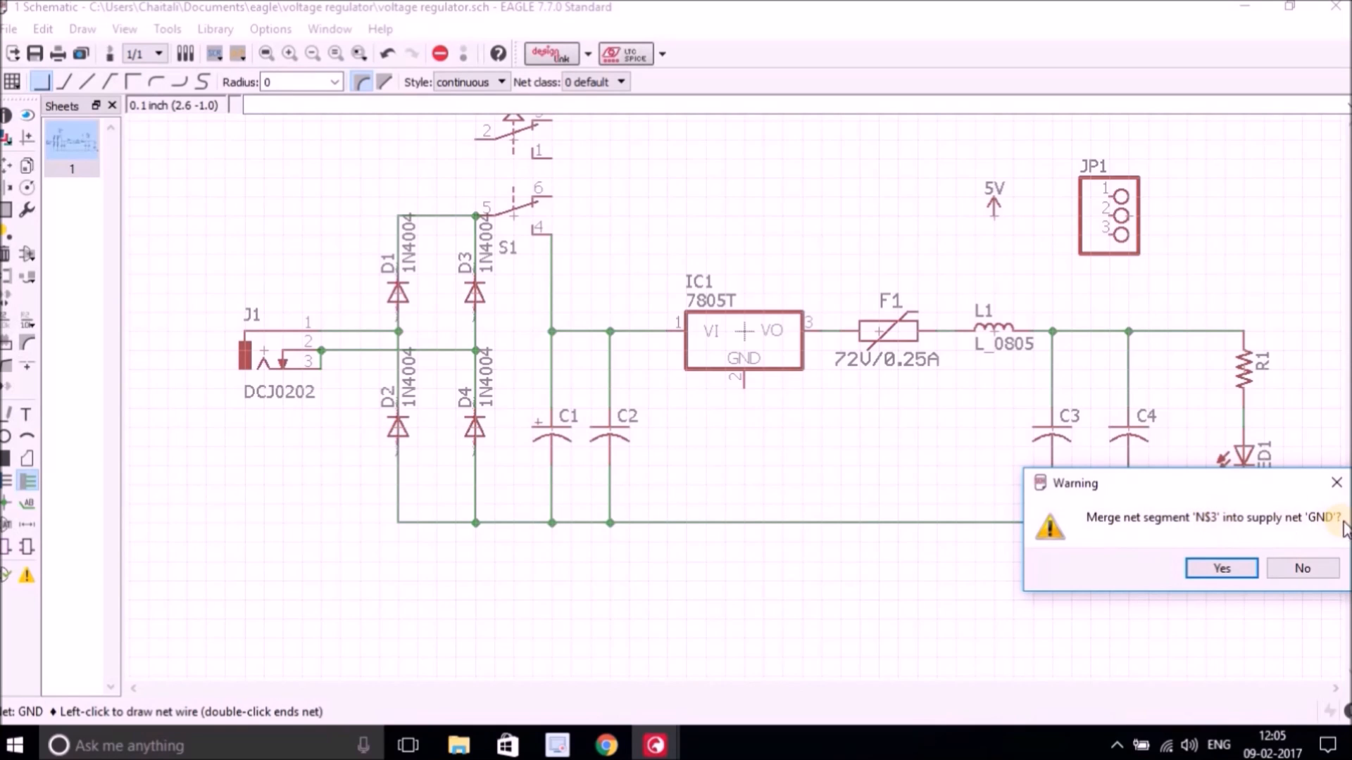
click(1225, 569)
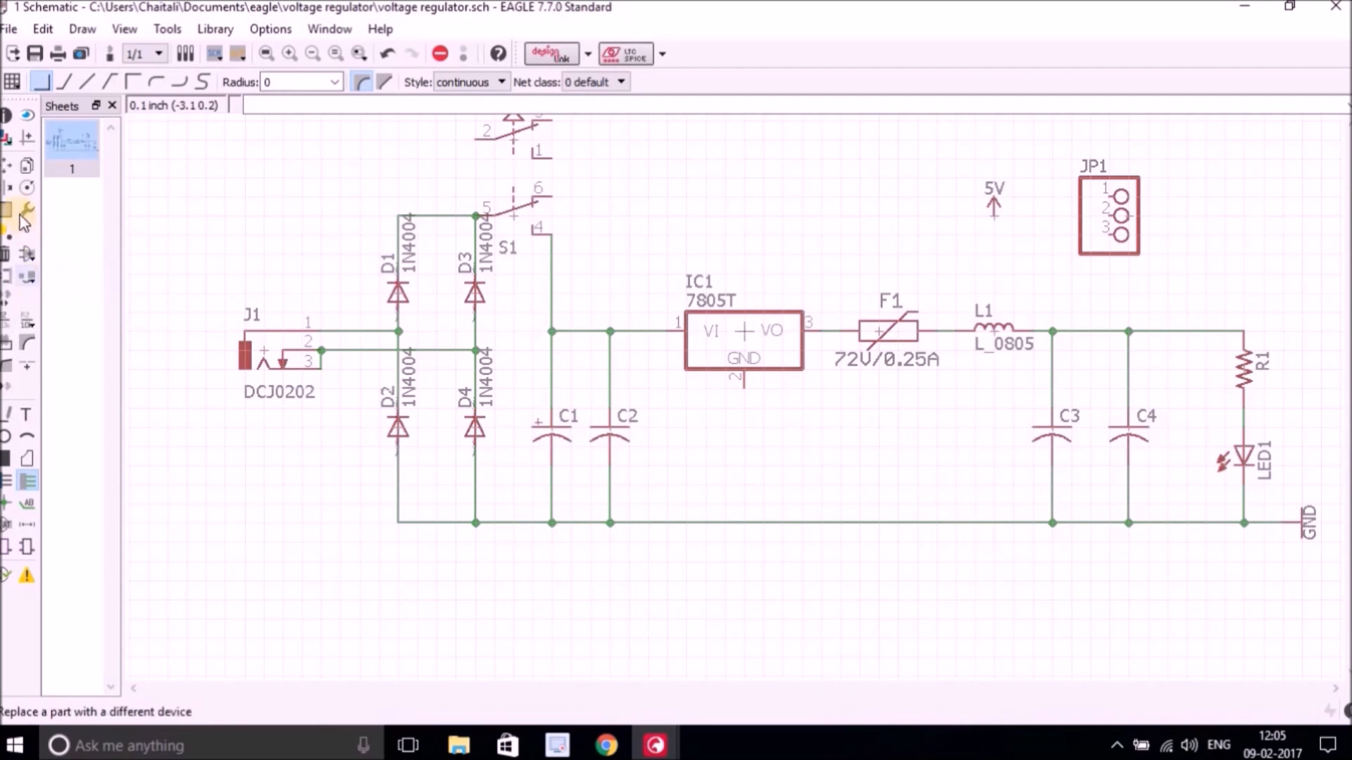
Move header JP1 to the far right and the 5V supply symbol above C4.
click(6, 164)
click(1120, 211)
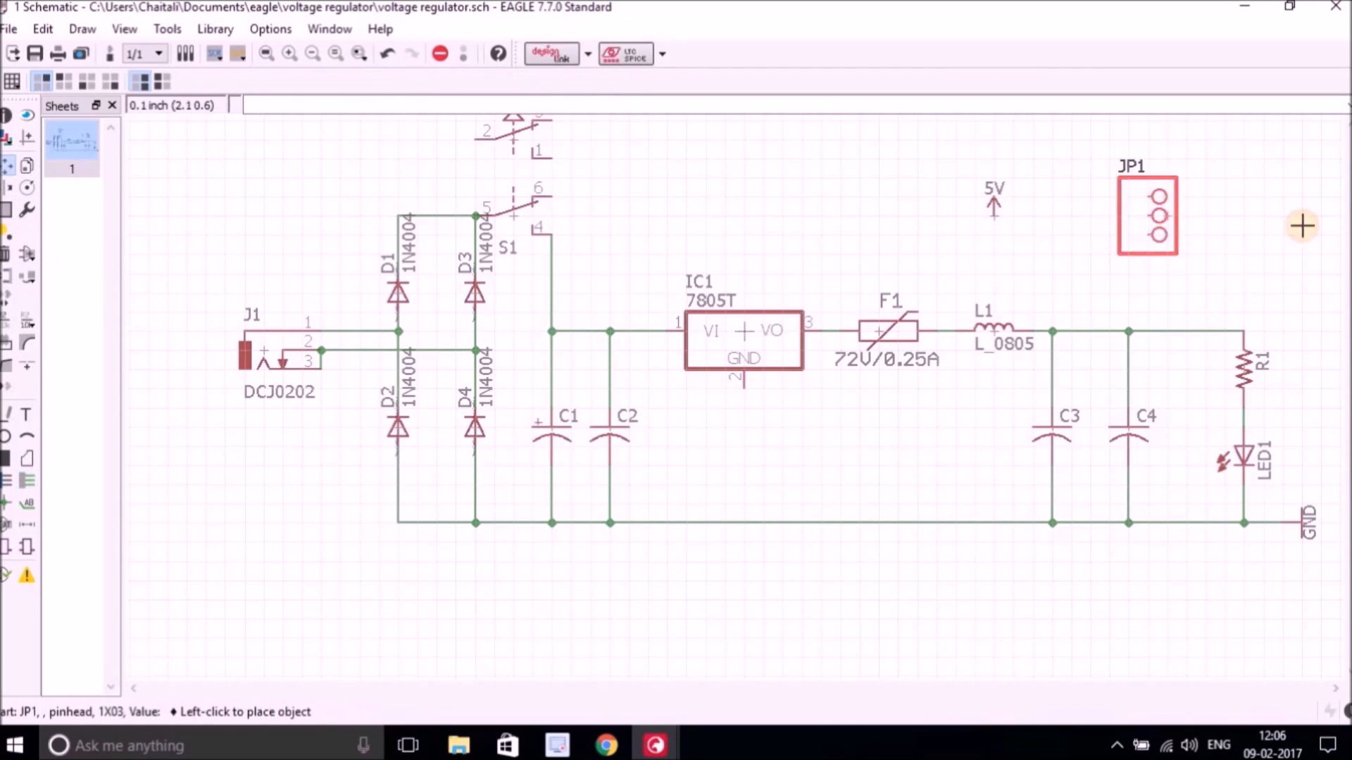
click(1302, 210)
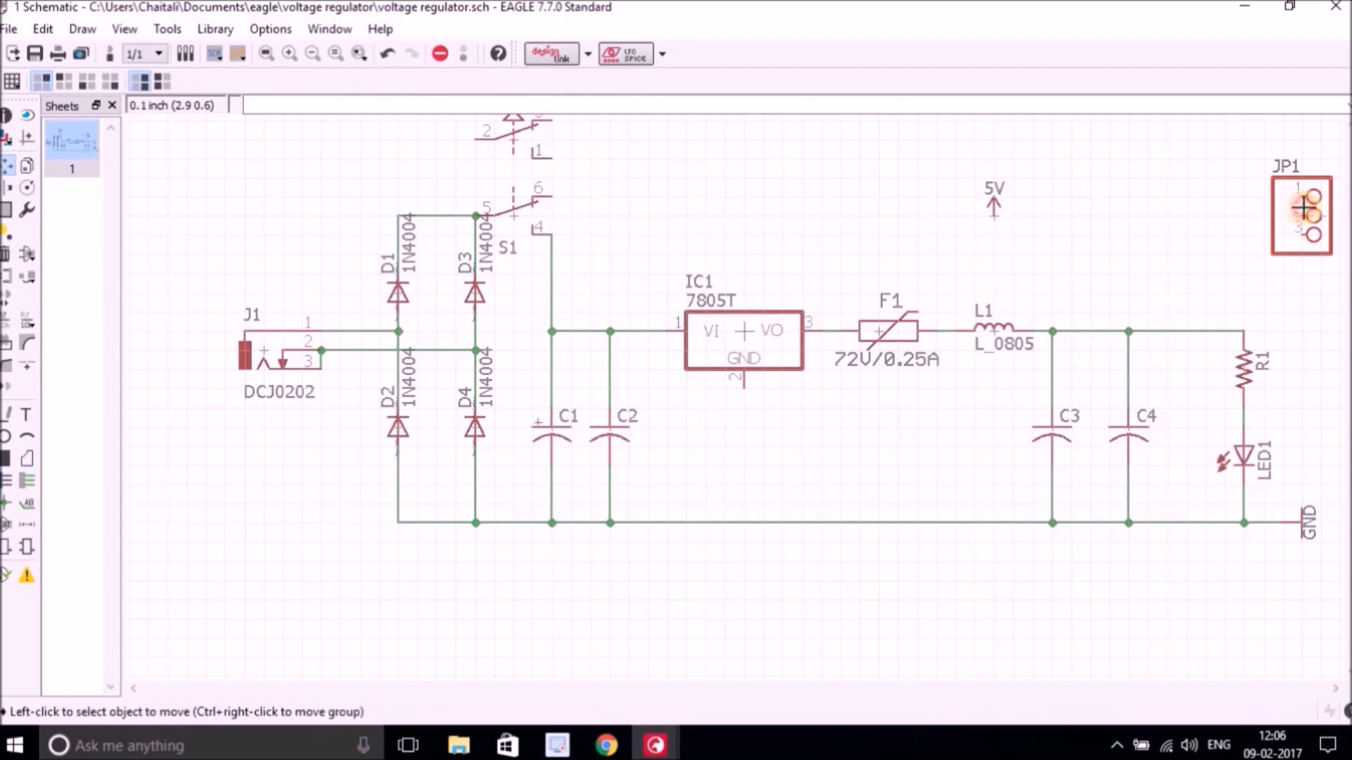
click(994, 204)
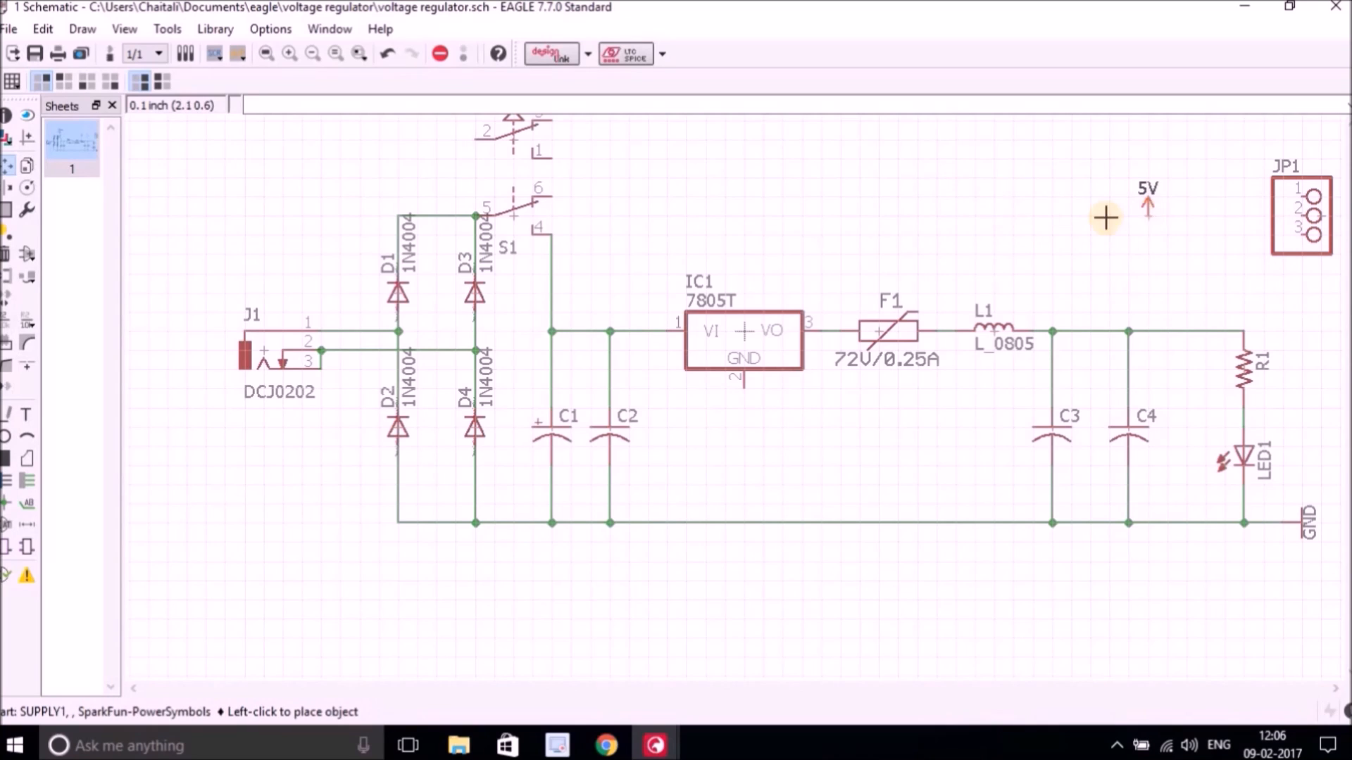
click(1128, 273)
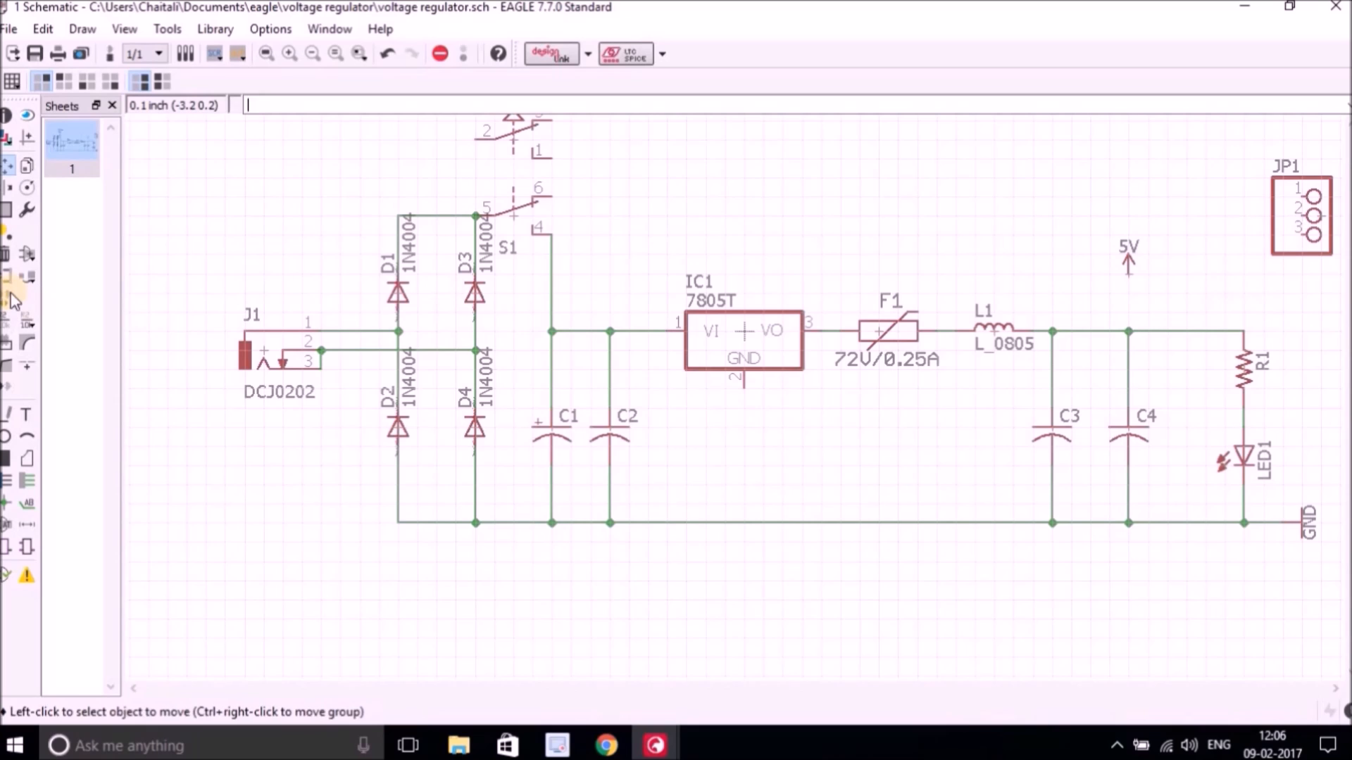
Wire the 5V supply symbol down to the output wire and accept merging the net into the 5V supply net.
click(29, 483)
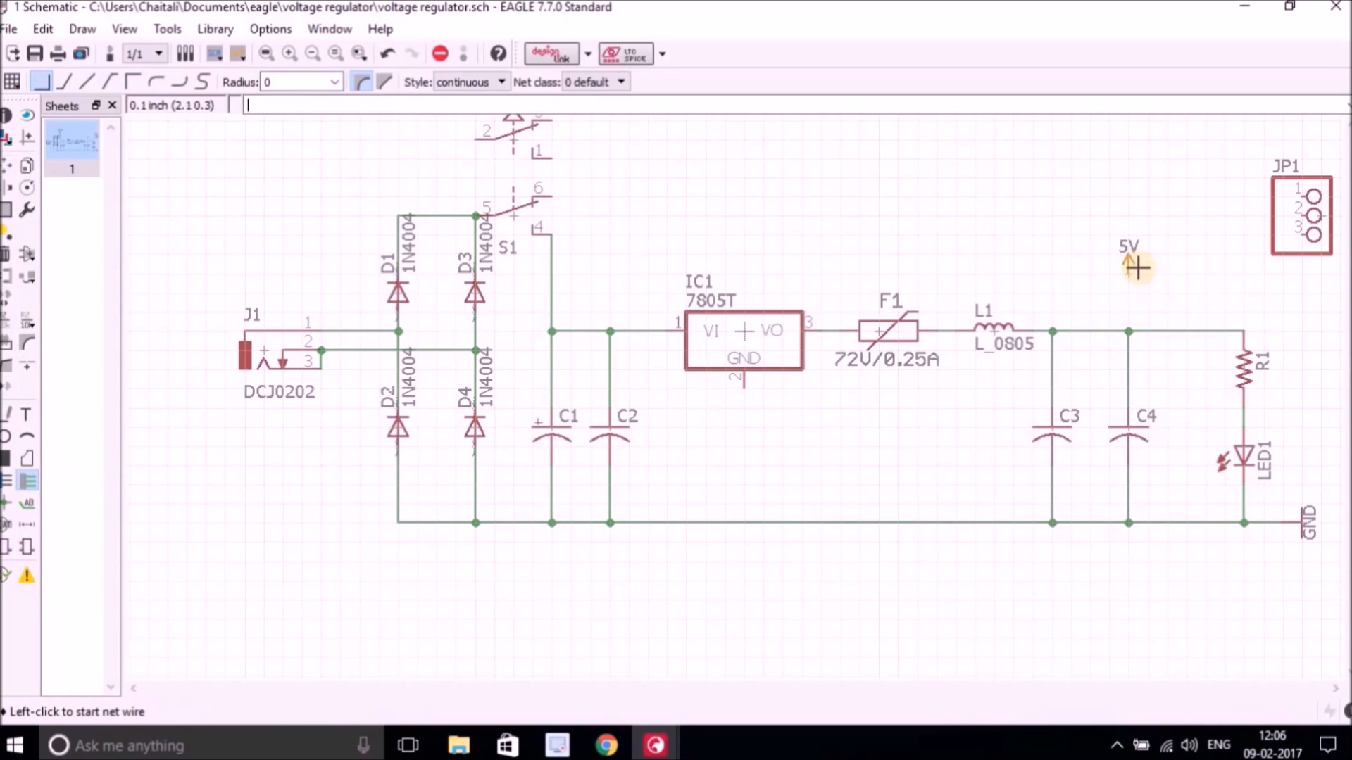
scroll(1141, 285, up, 3)
scroll(1142, 285, up, 1)
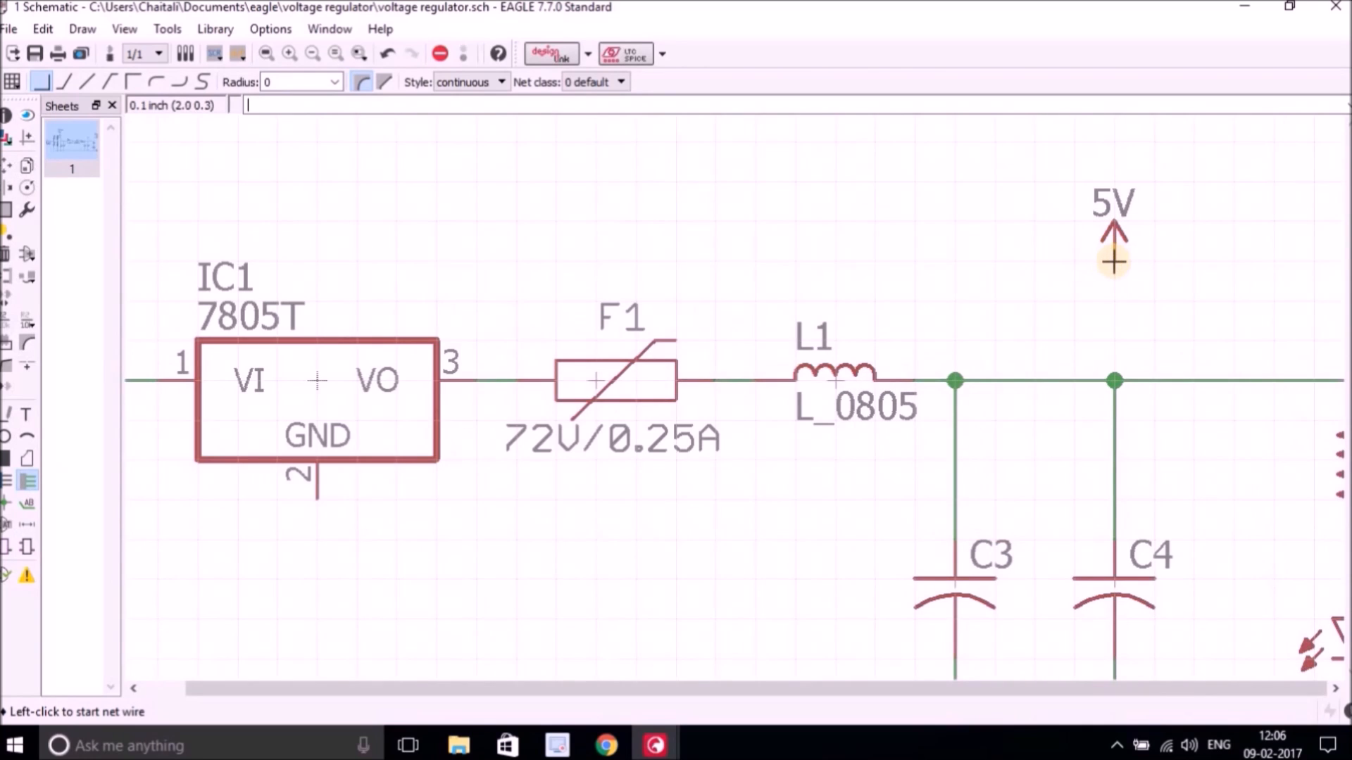
click(1114, 258)
click(1115, 381)
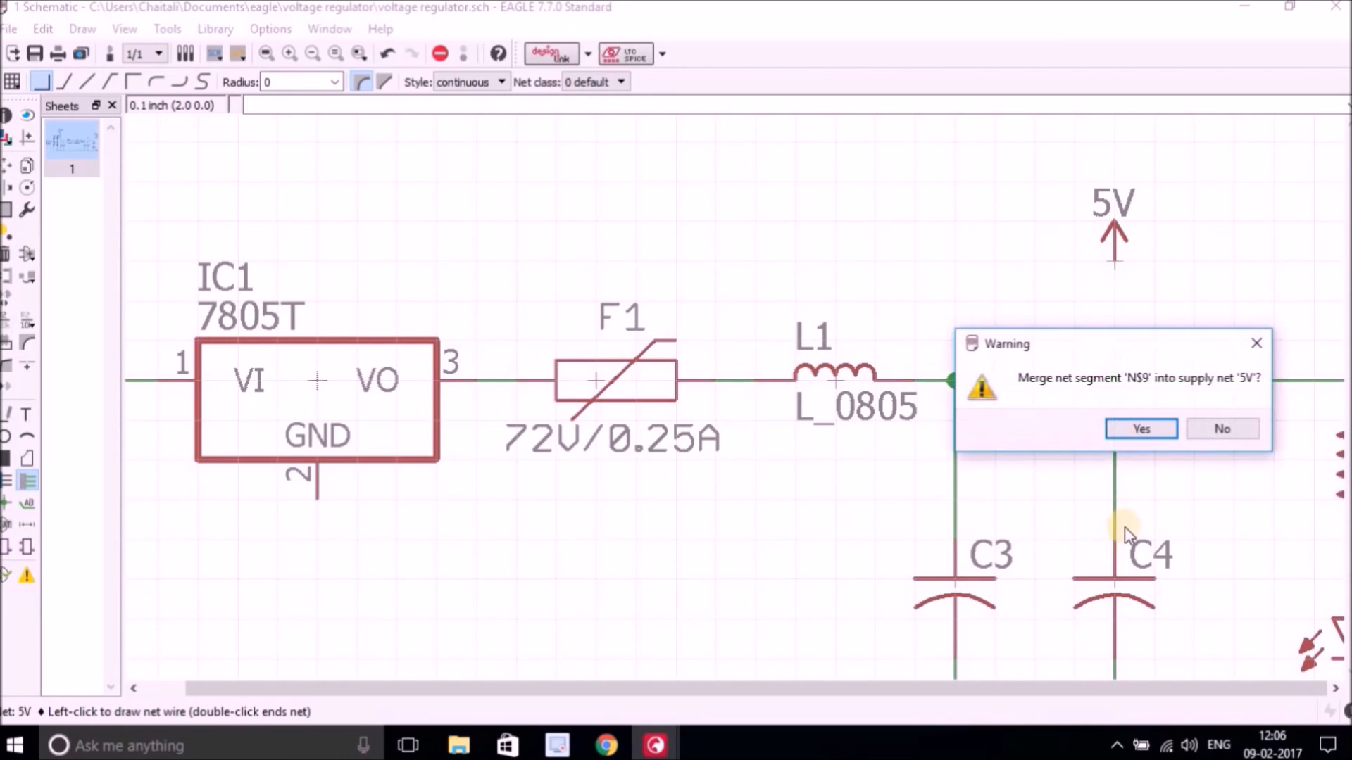
click(1160, 435)
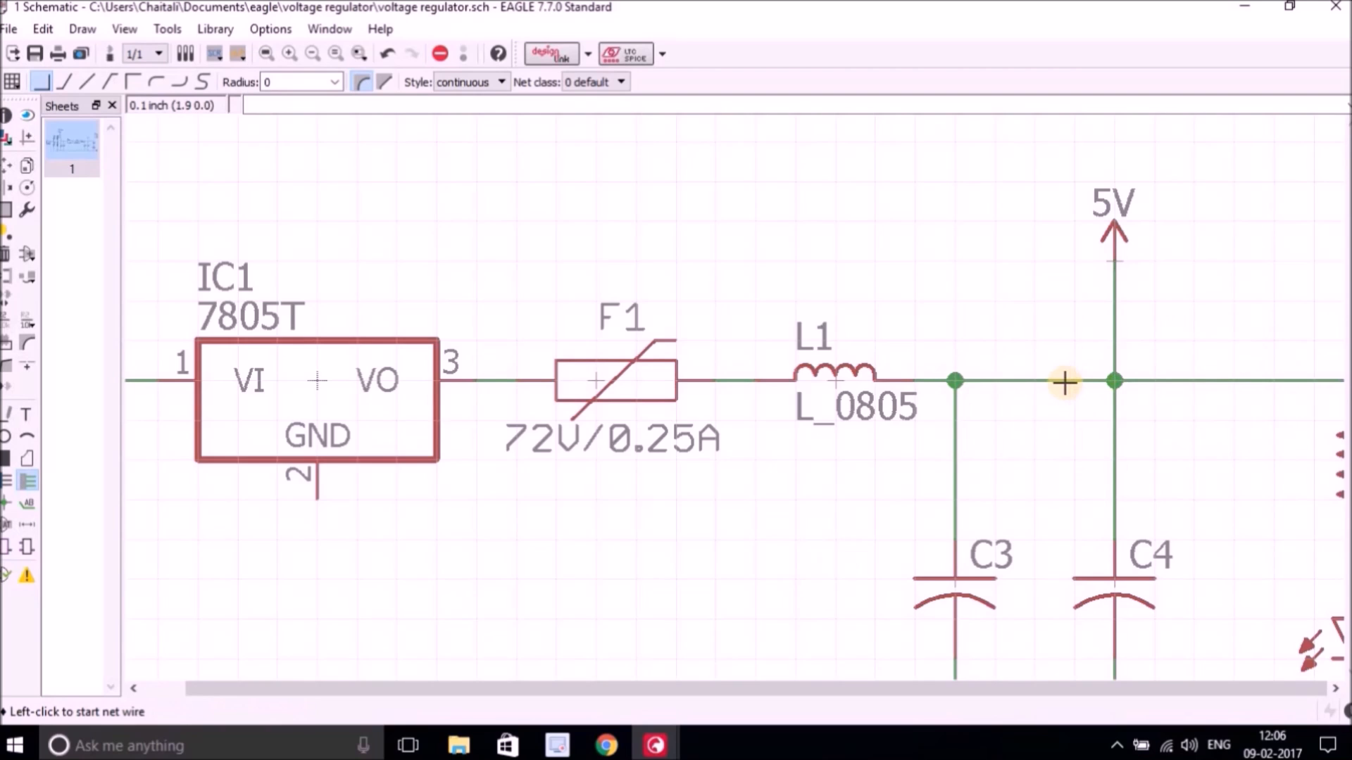
Connect the regulator's GND pin down to the ground wire.
scroll(1064, 382, down, 1)
scroll(1063, 383, down, 1)
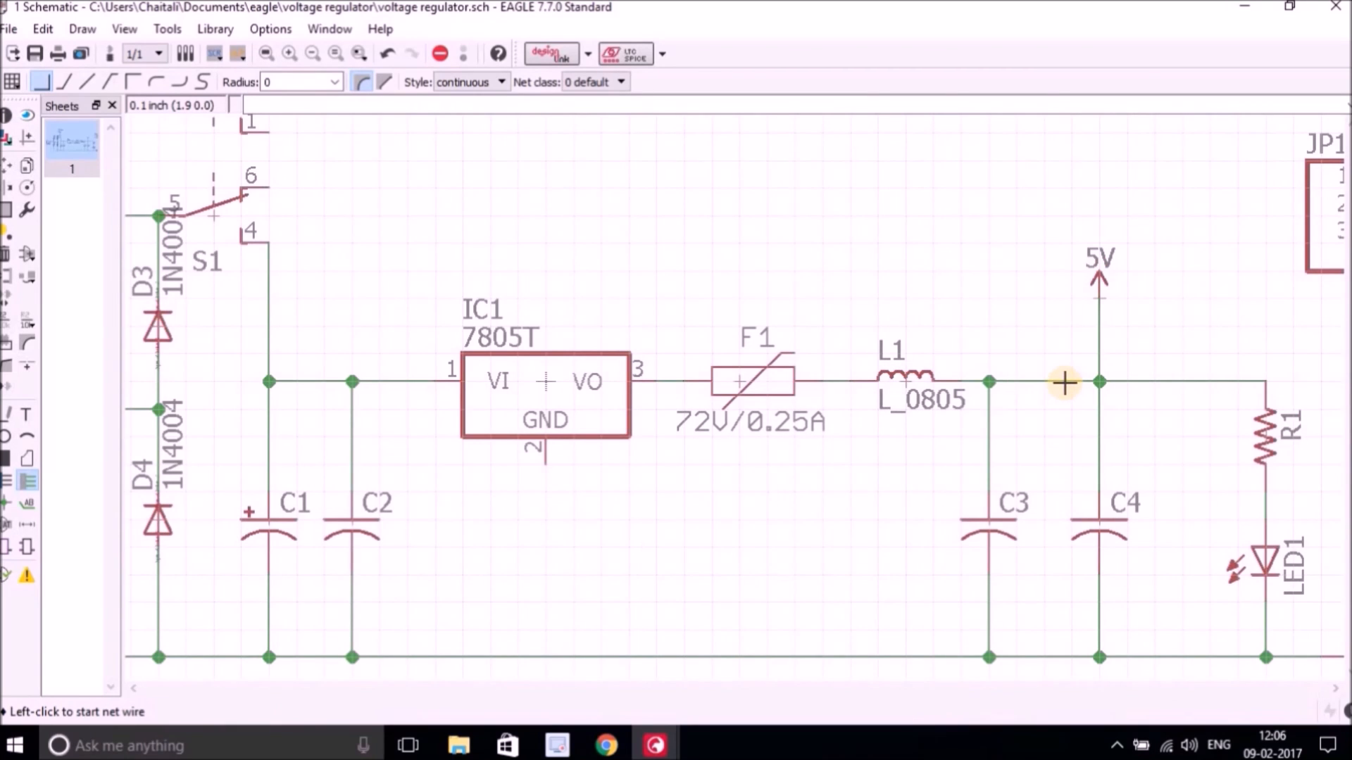
click(545, 464)
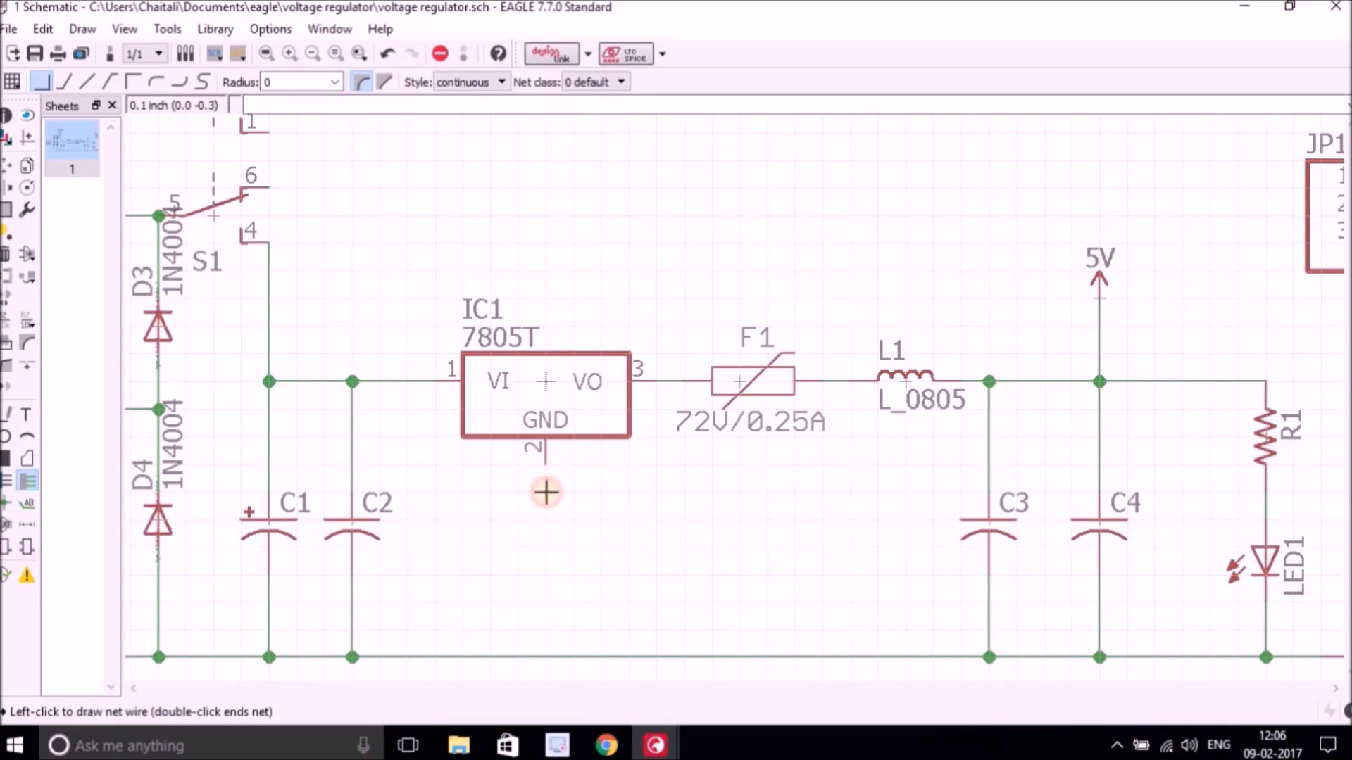
click(546, 657)
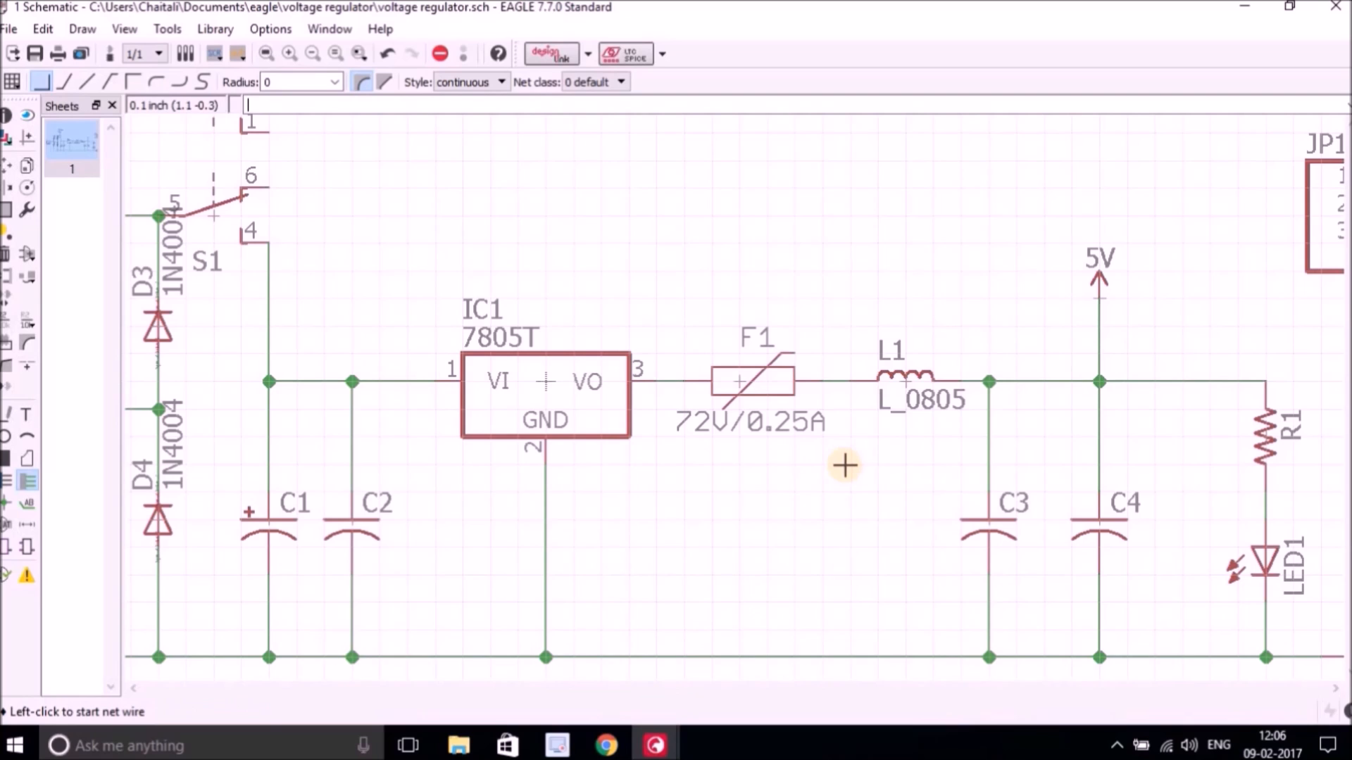
Move header JP1 lower, to the right of the R1 and LED1 branch.
click(7, 166)
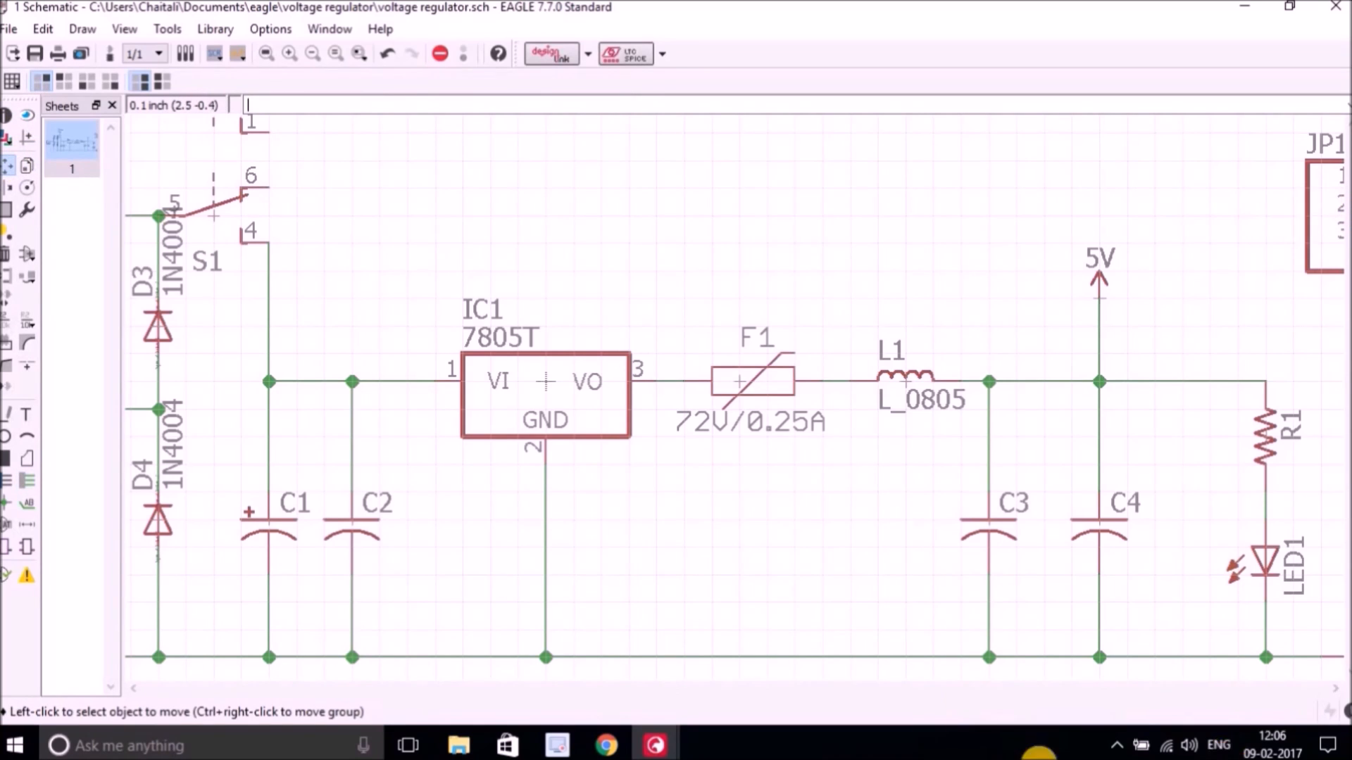
scroll(735, 257, down, 3)
click(1108, 226)
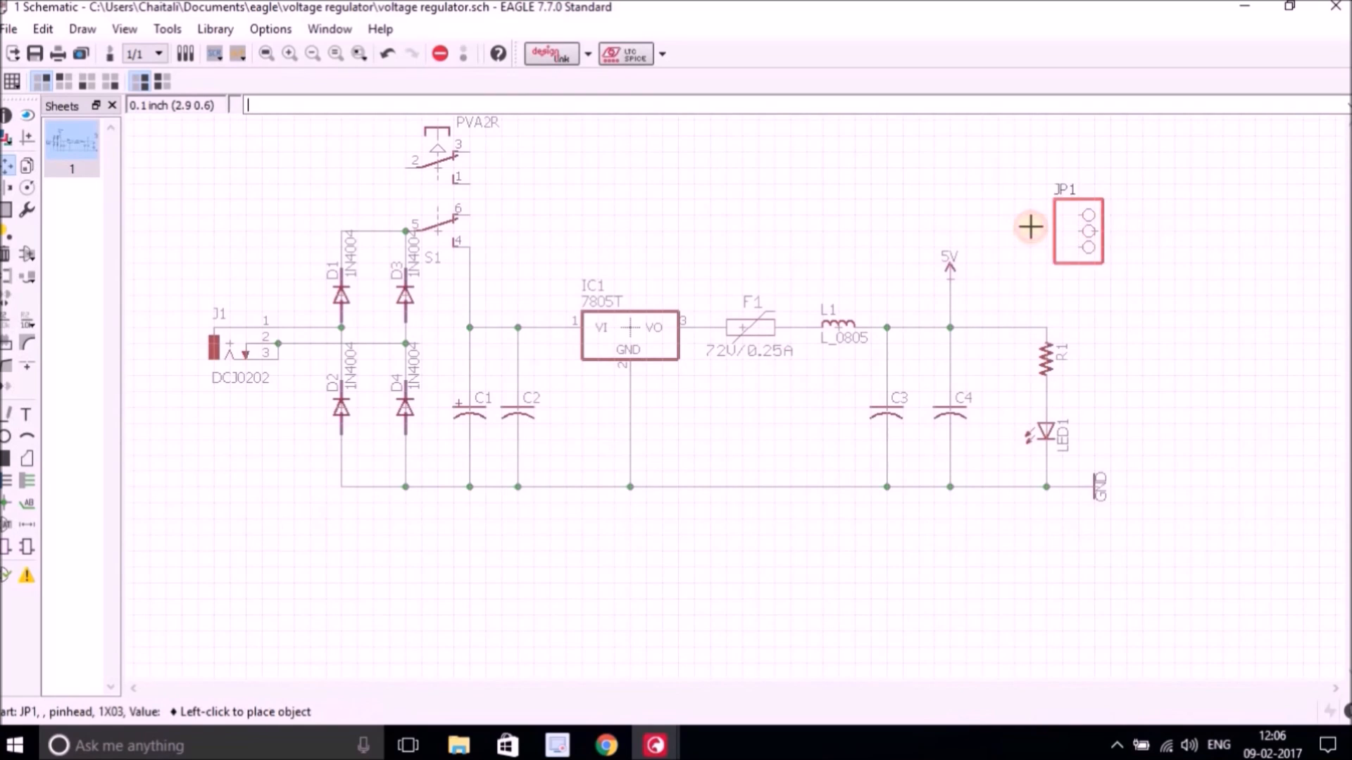
click(1218, 391)
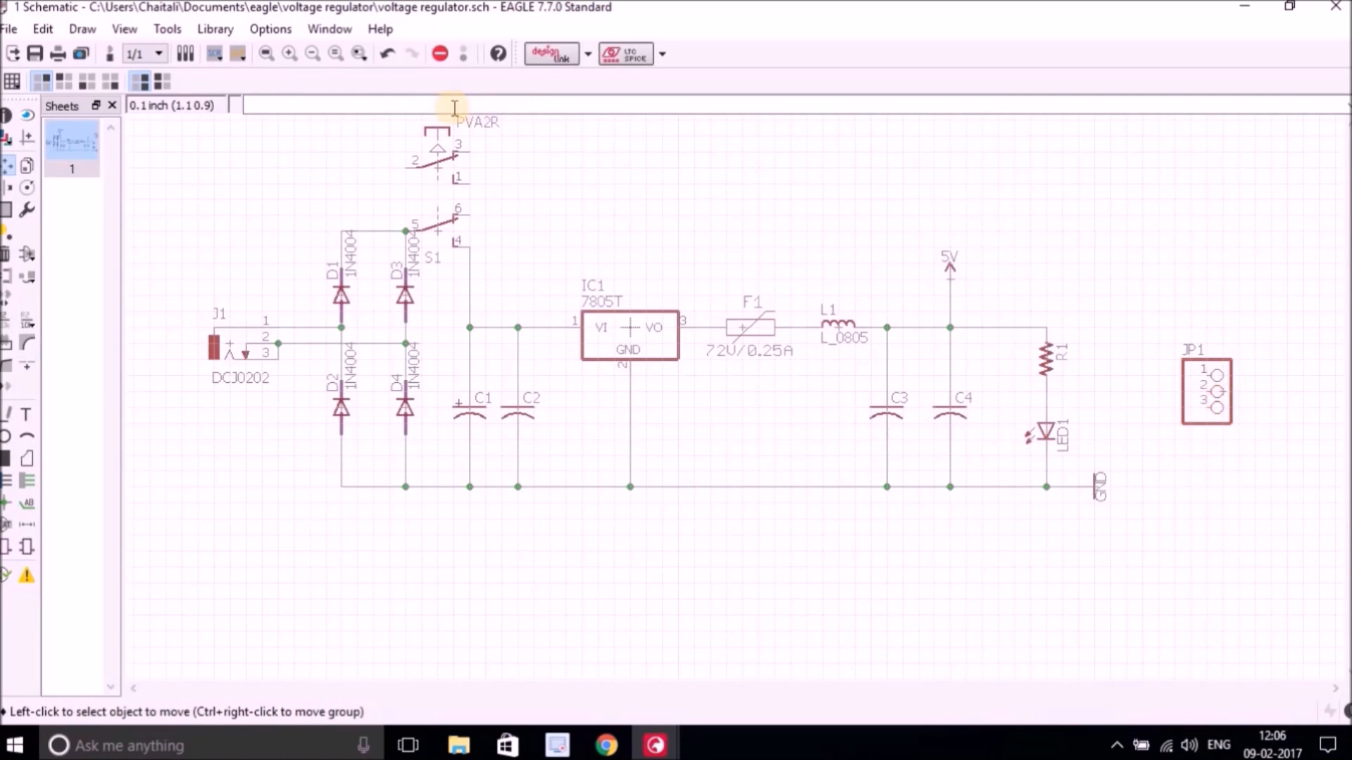
Draw a short net stub upward from the C2 junction on the input wire.
click(261, 56)
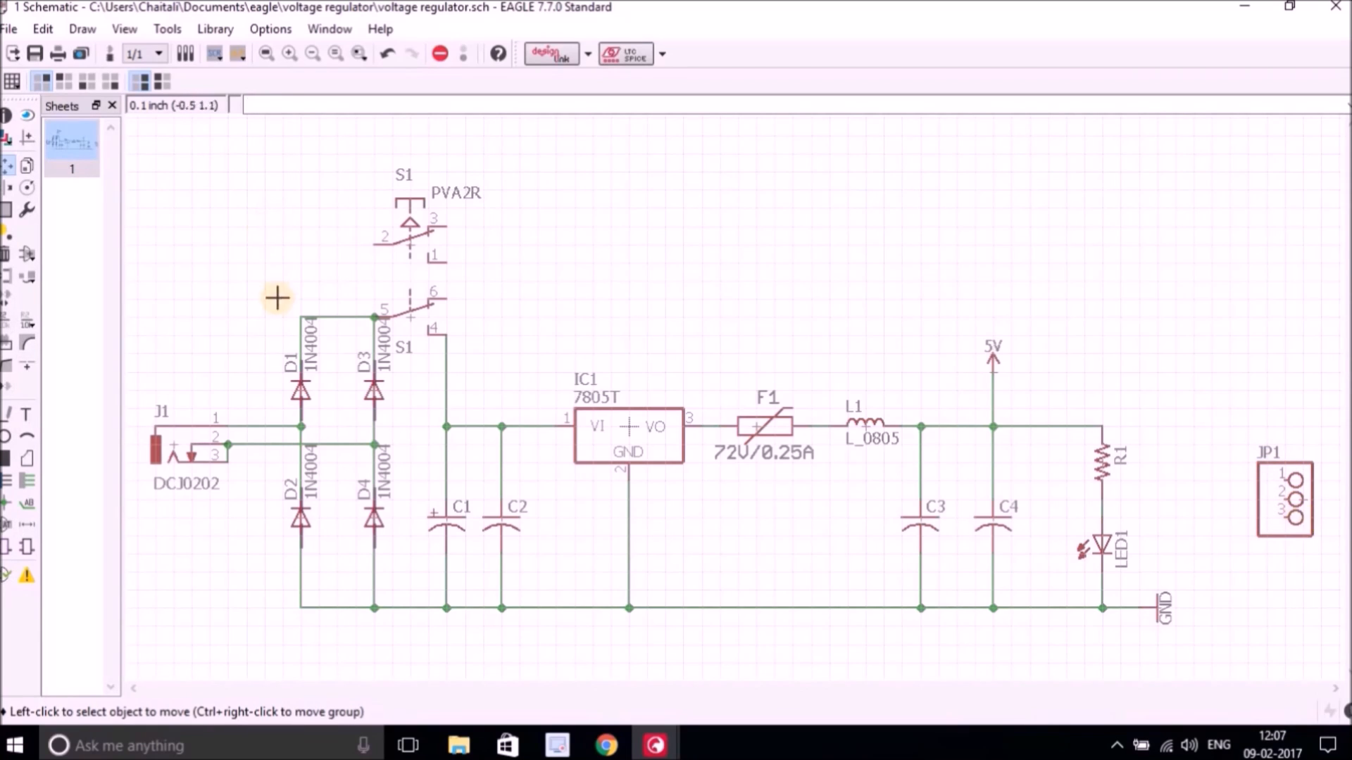
click(25, 486)
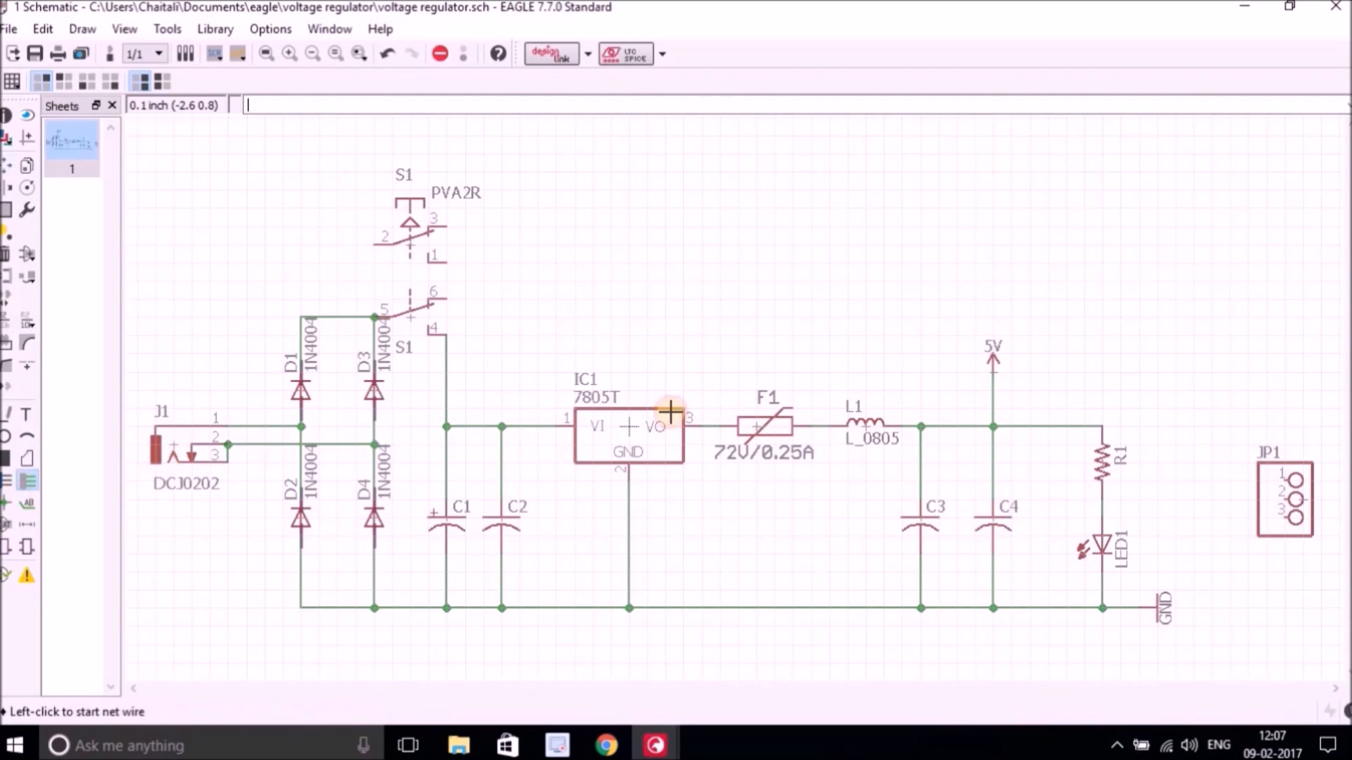
click(502, 427)
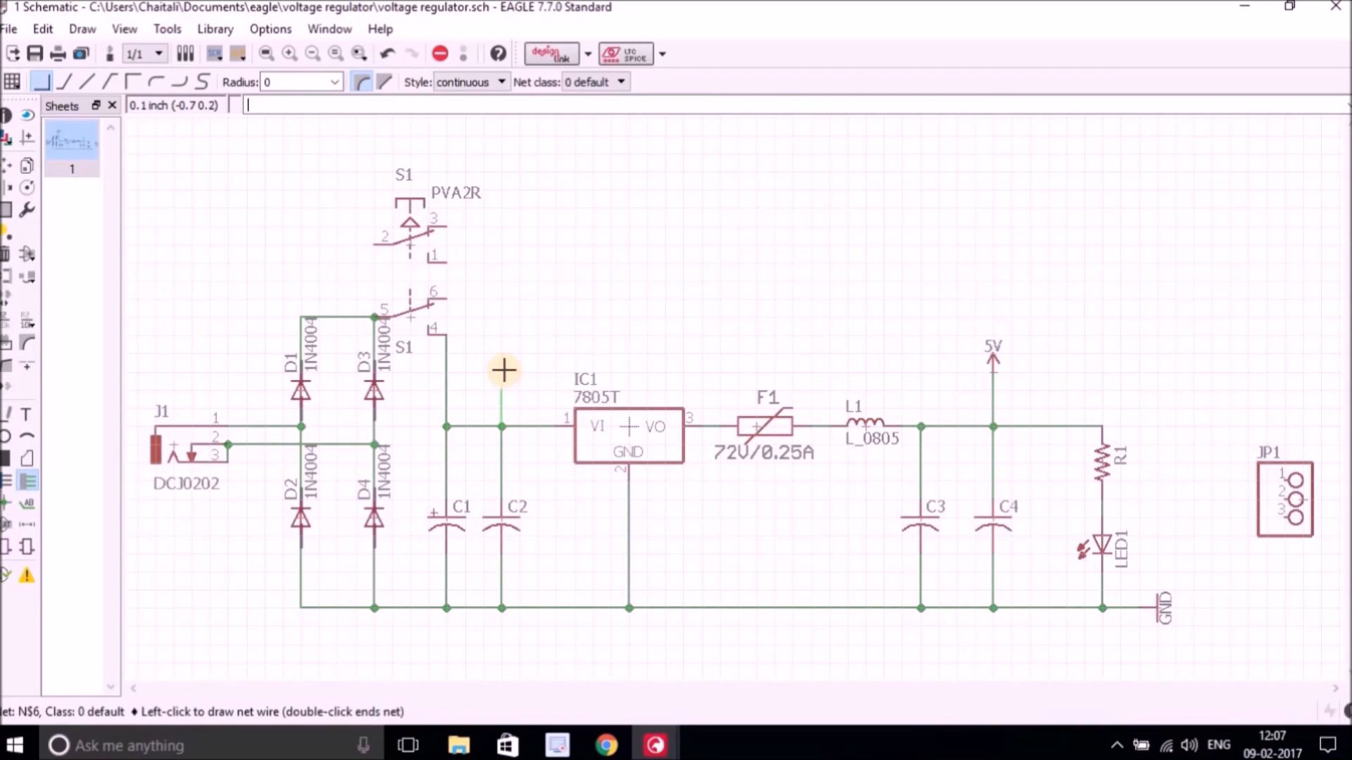
click(501, 372)
click(446, 371)
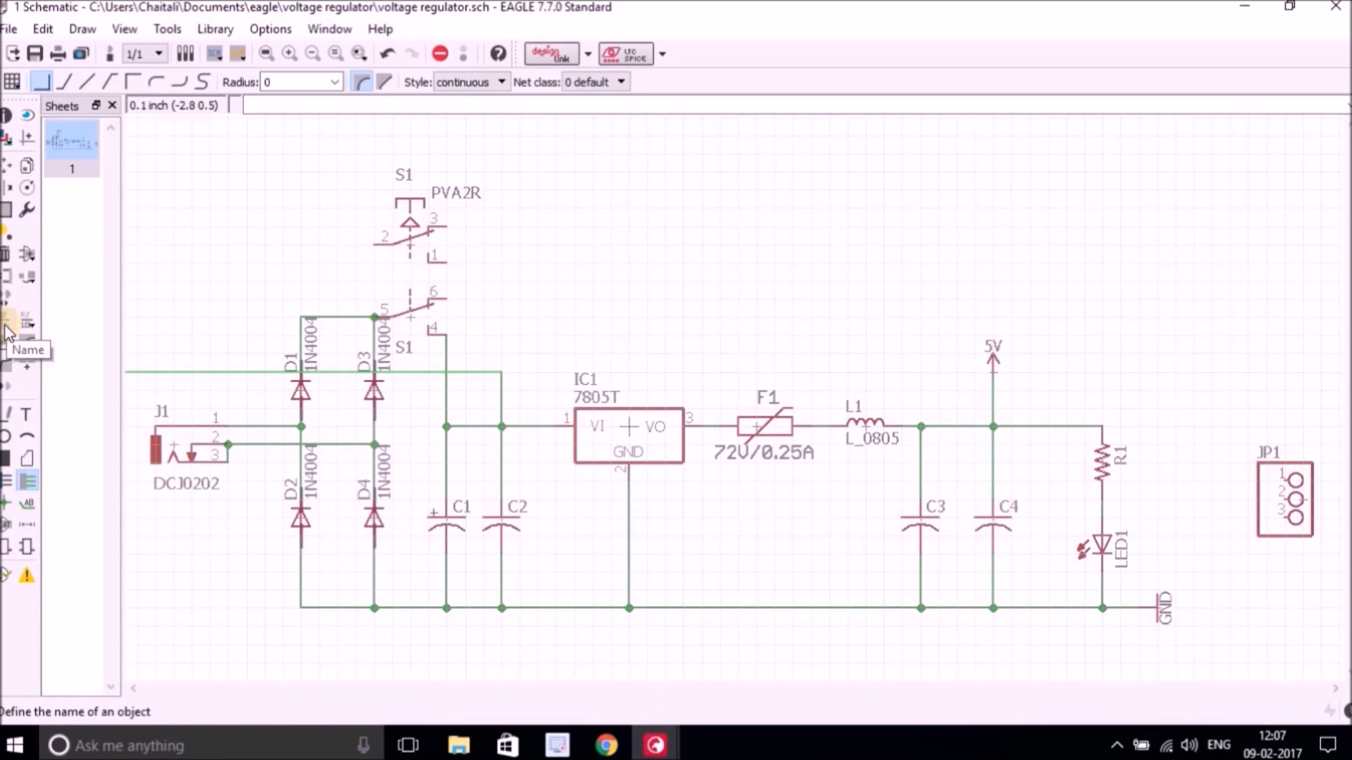
Attach a net label to the top of the stub above C2.
click(27, 503)
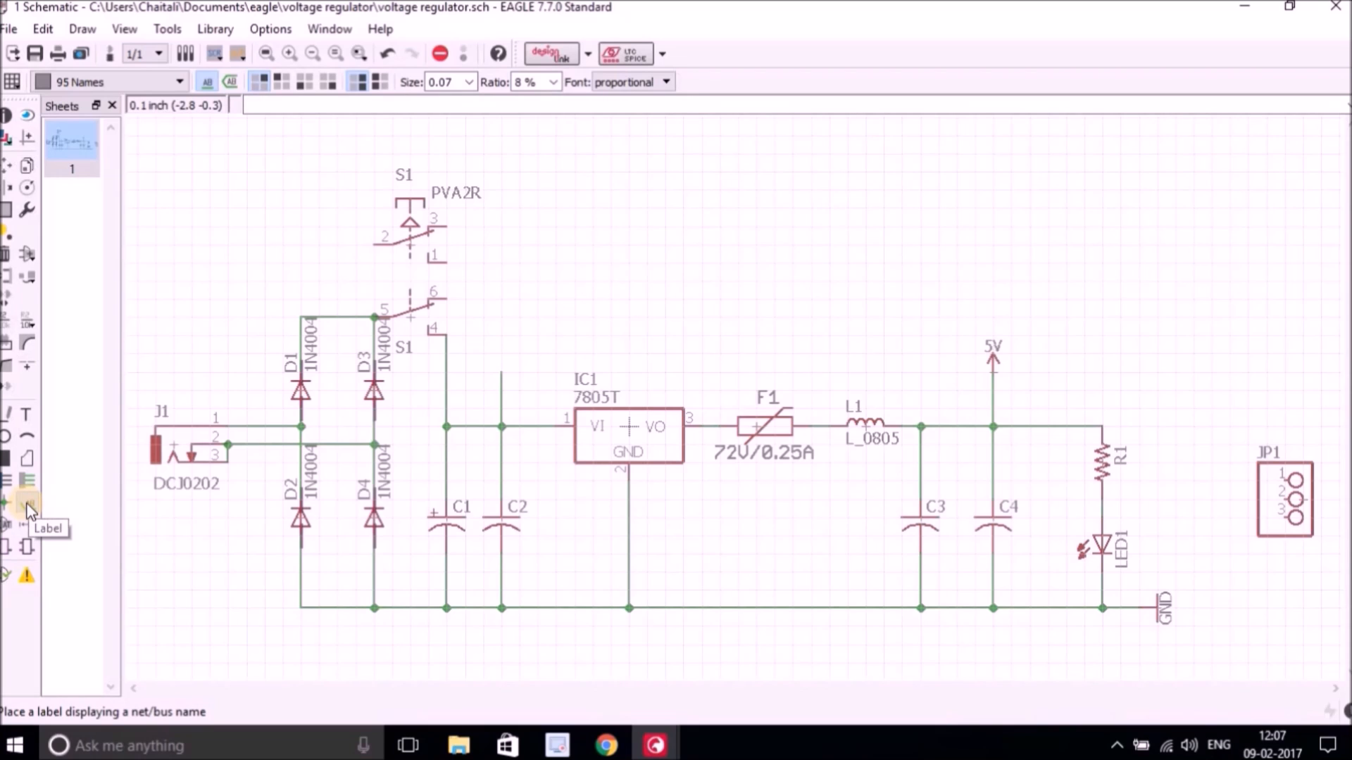
click(501, 387)
click(500, 388)
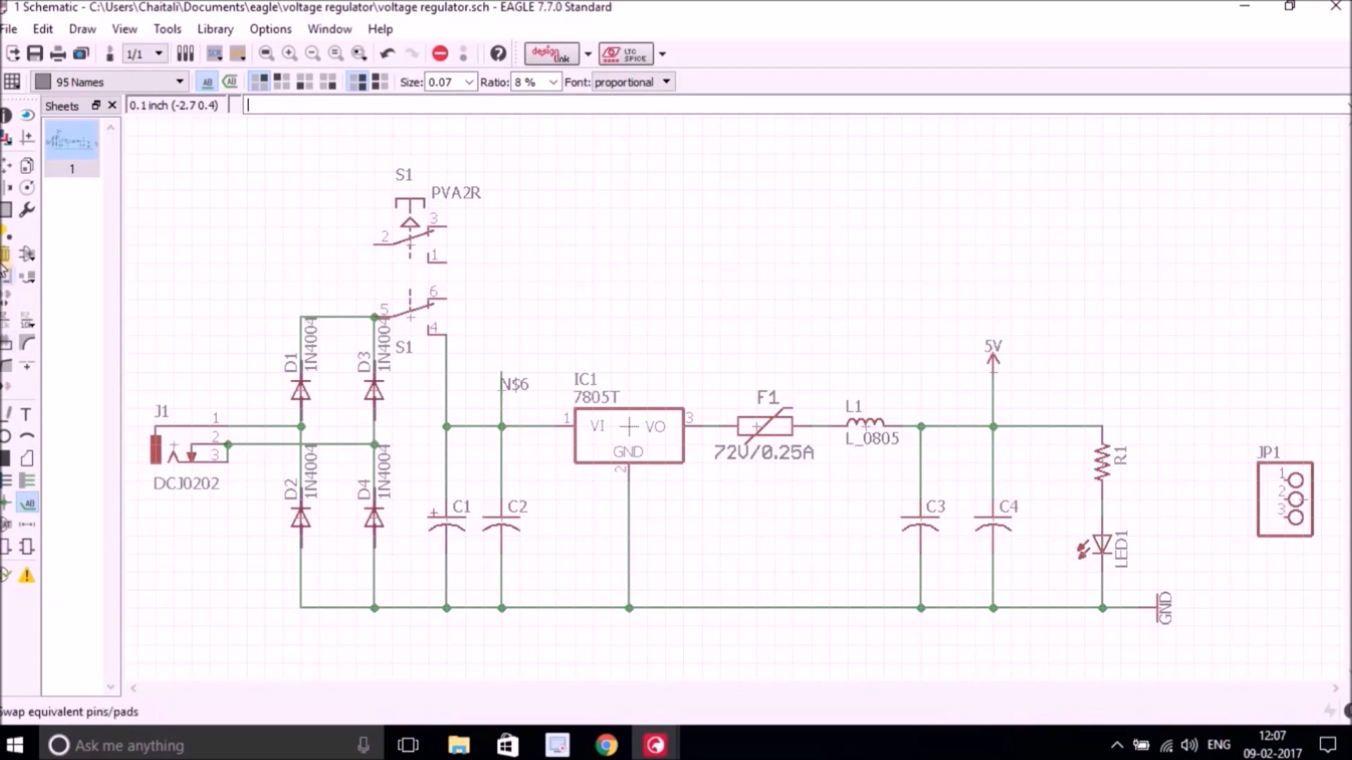
Rename the input net to VIN.
click(6, 325)
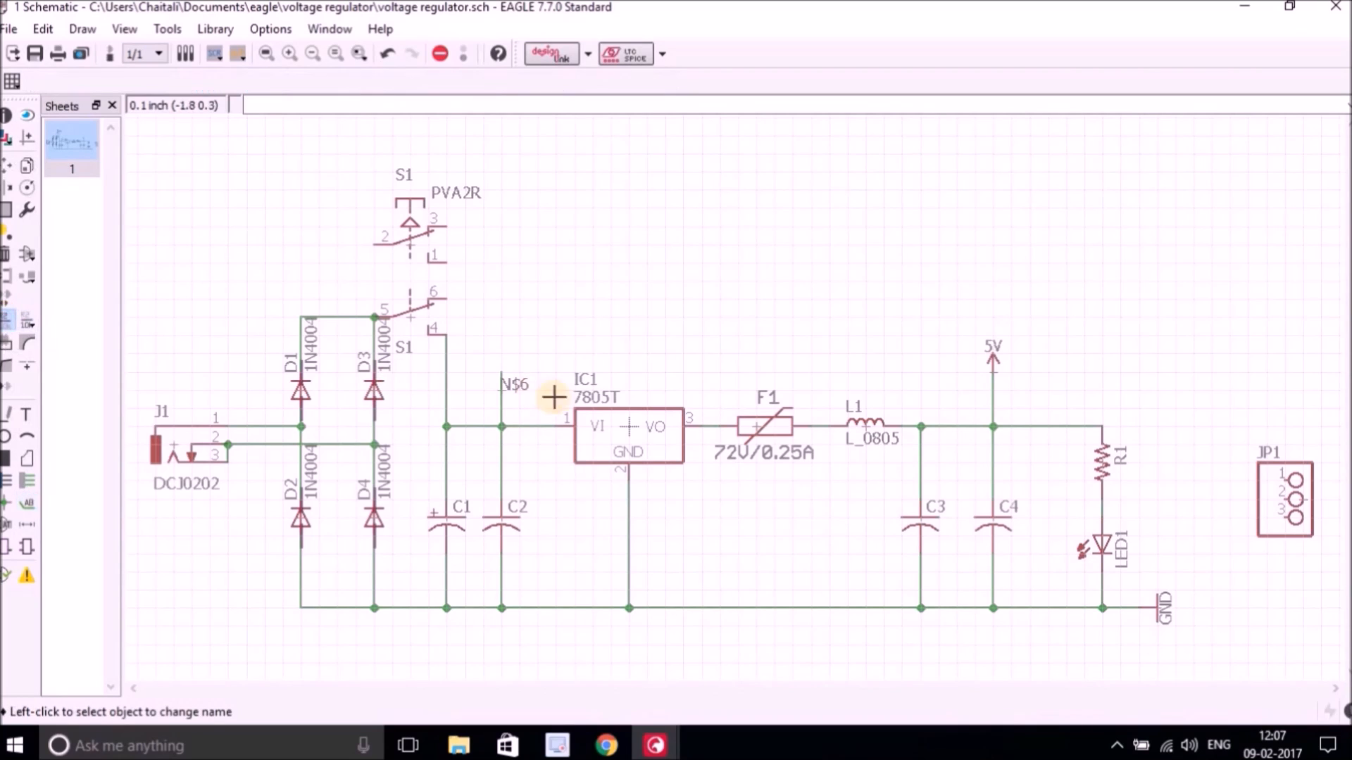
click(502, 389)
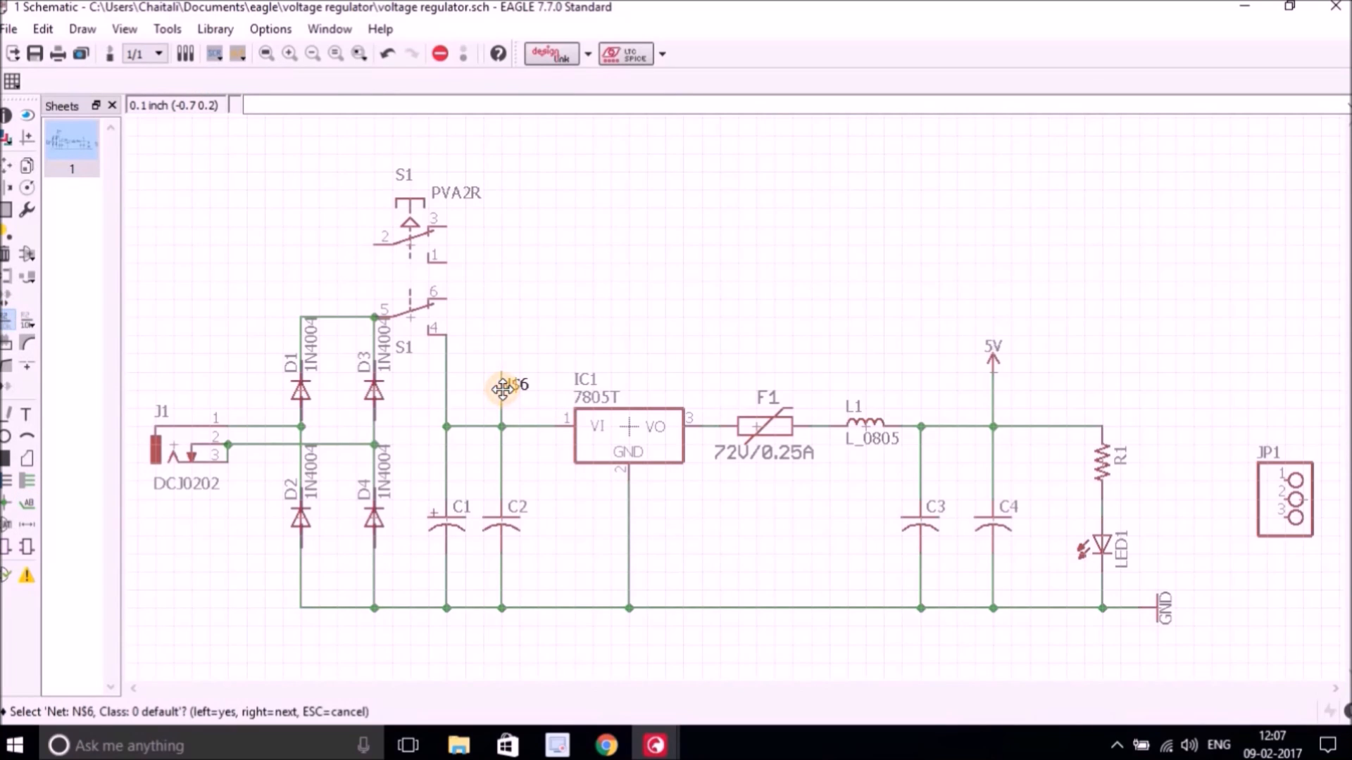
click(504, 393)
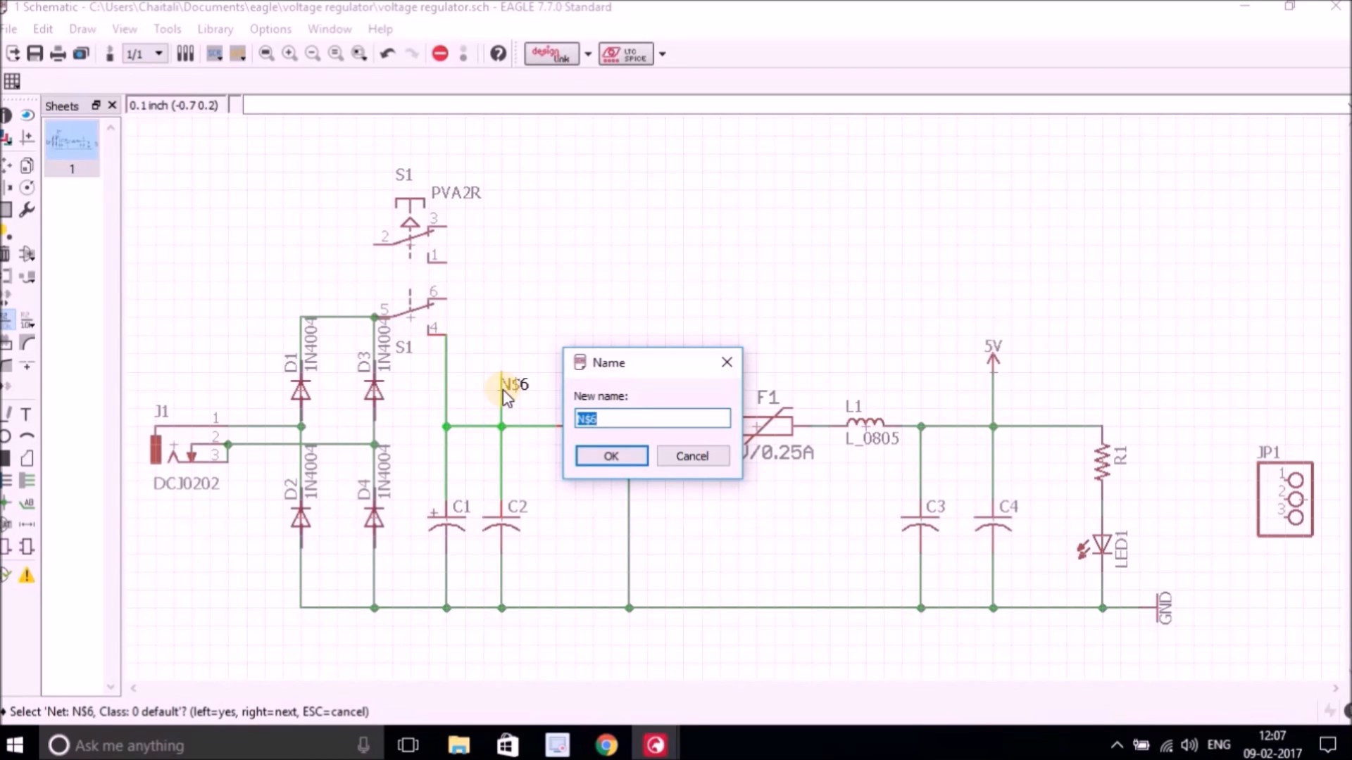
click(600, 455)
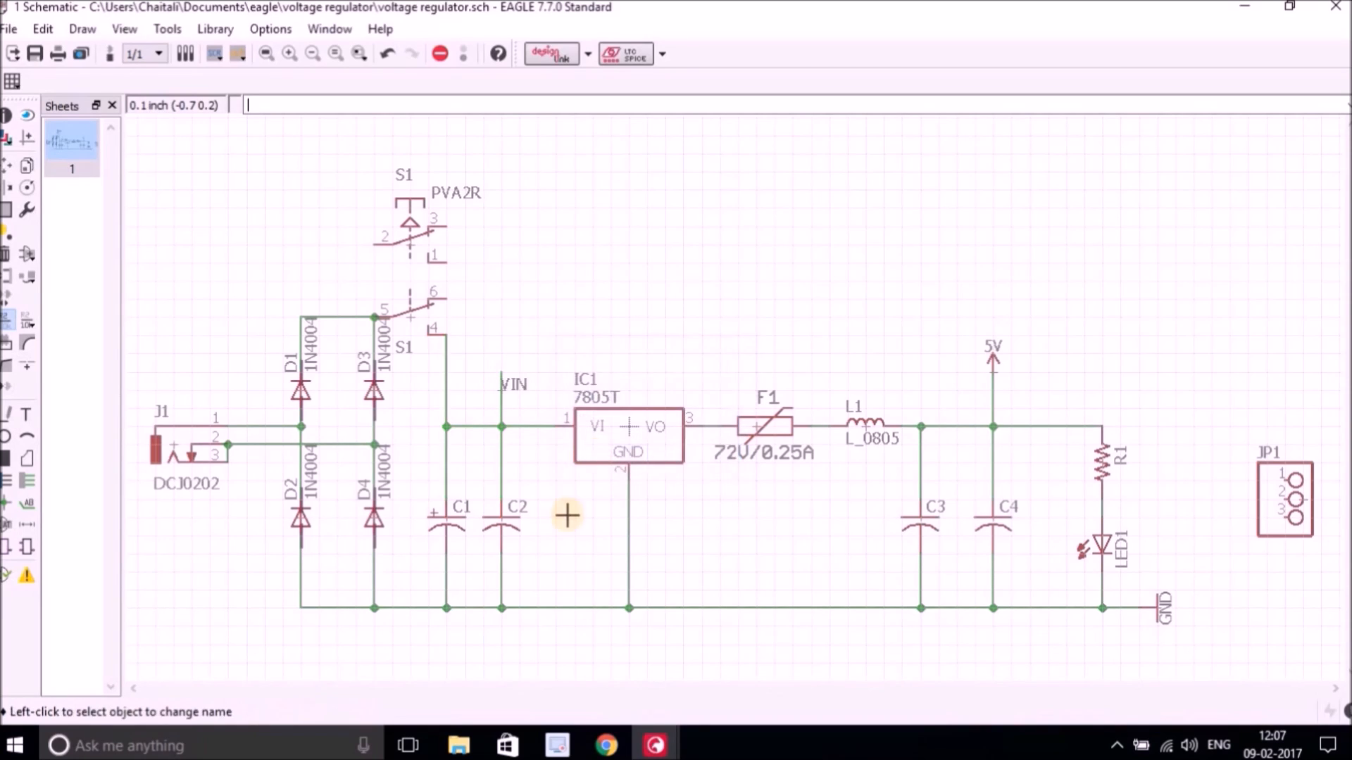
Draw a short net stub leftward from pin 1 of header JP1.
click(1285, 480)
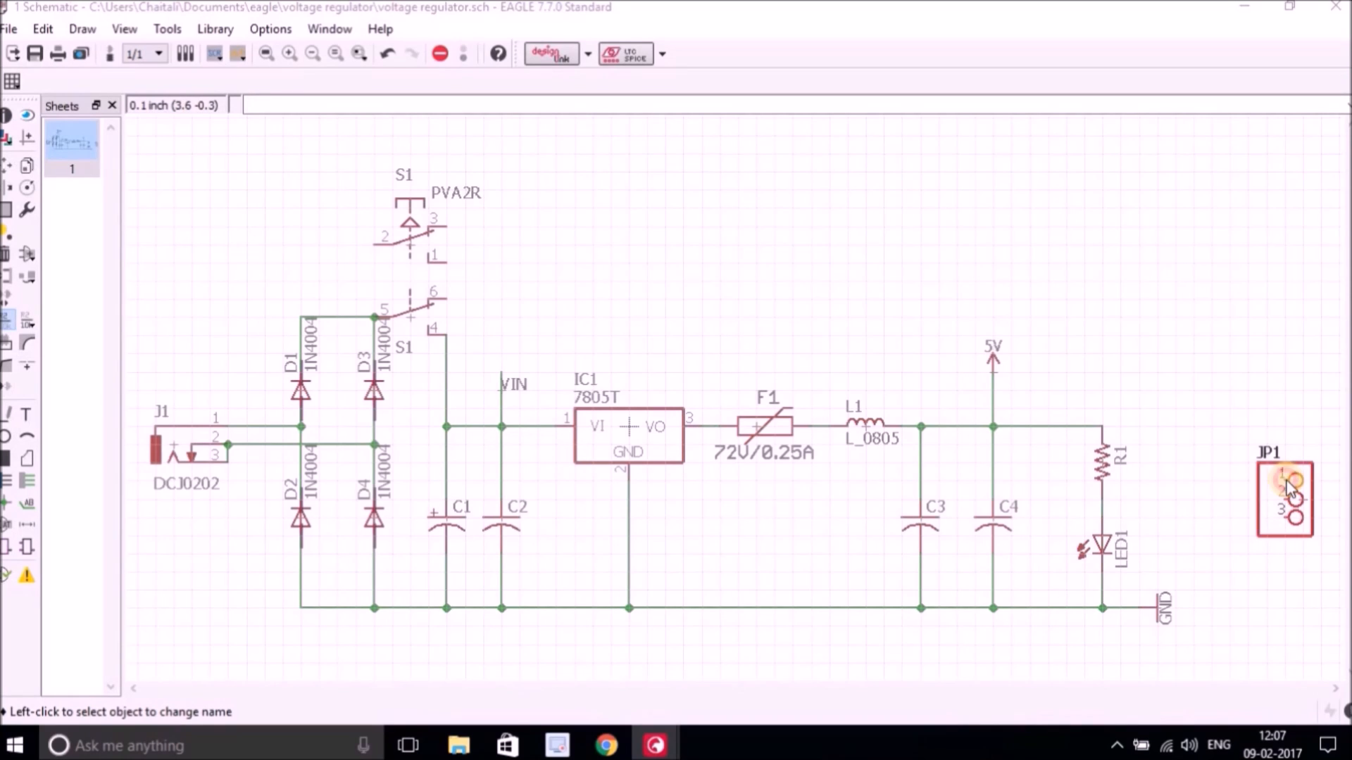
click(1172, 529)
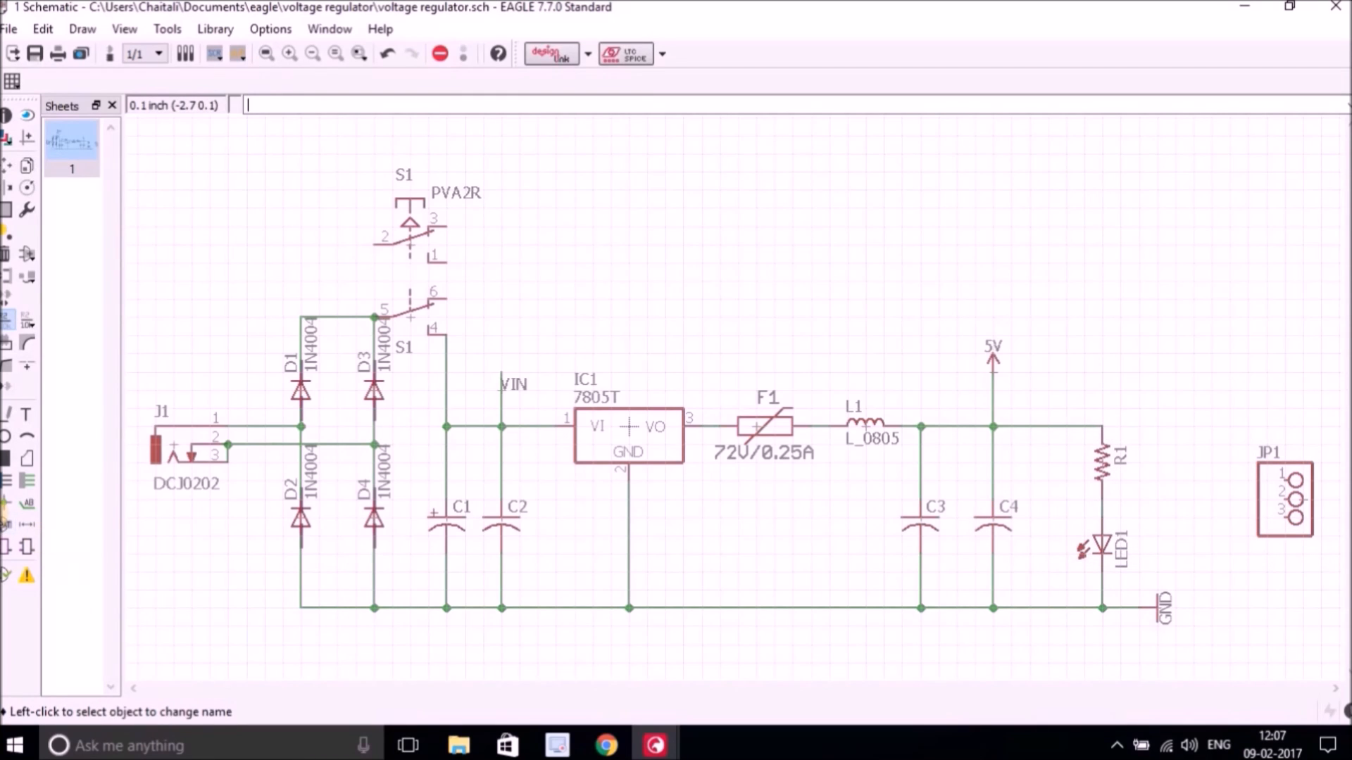
click(28, 482)
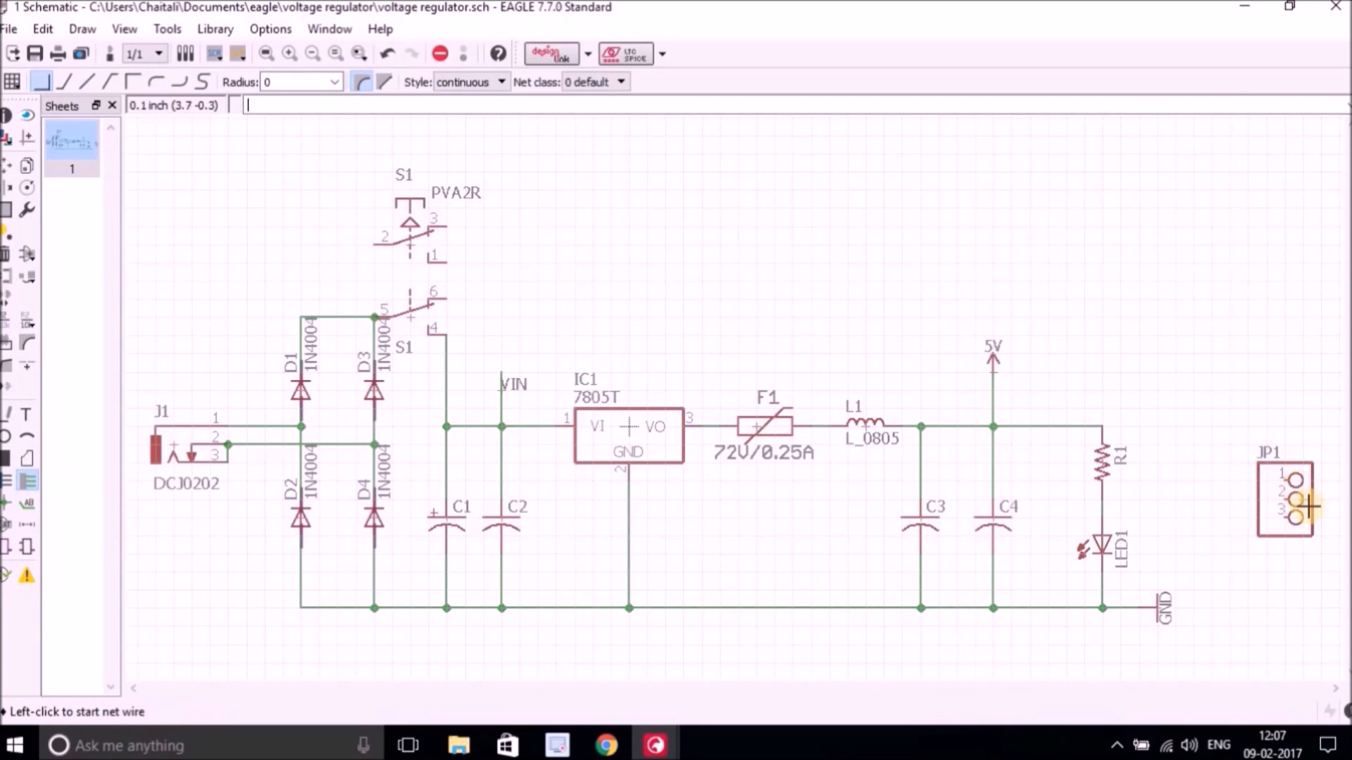
click(1285, 481)
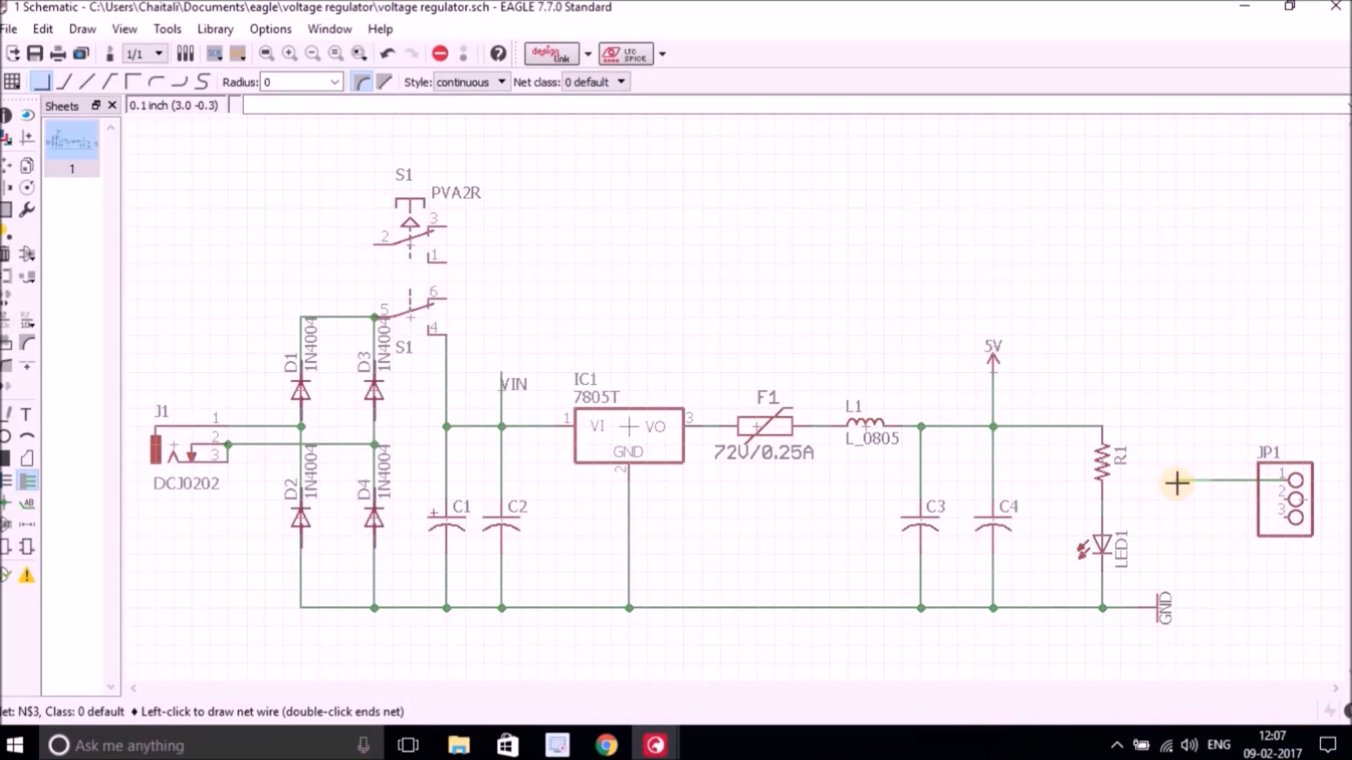
click(25, 478)
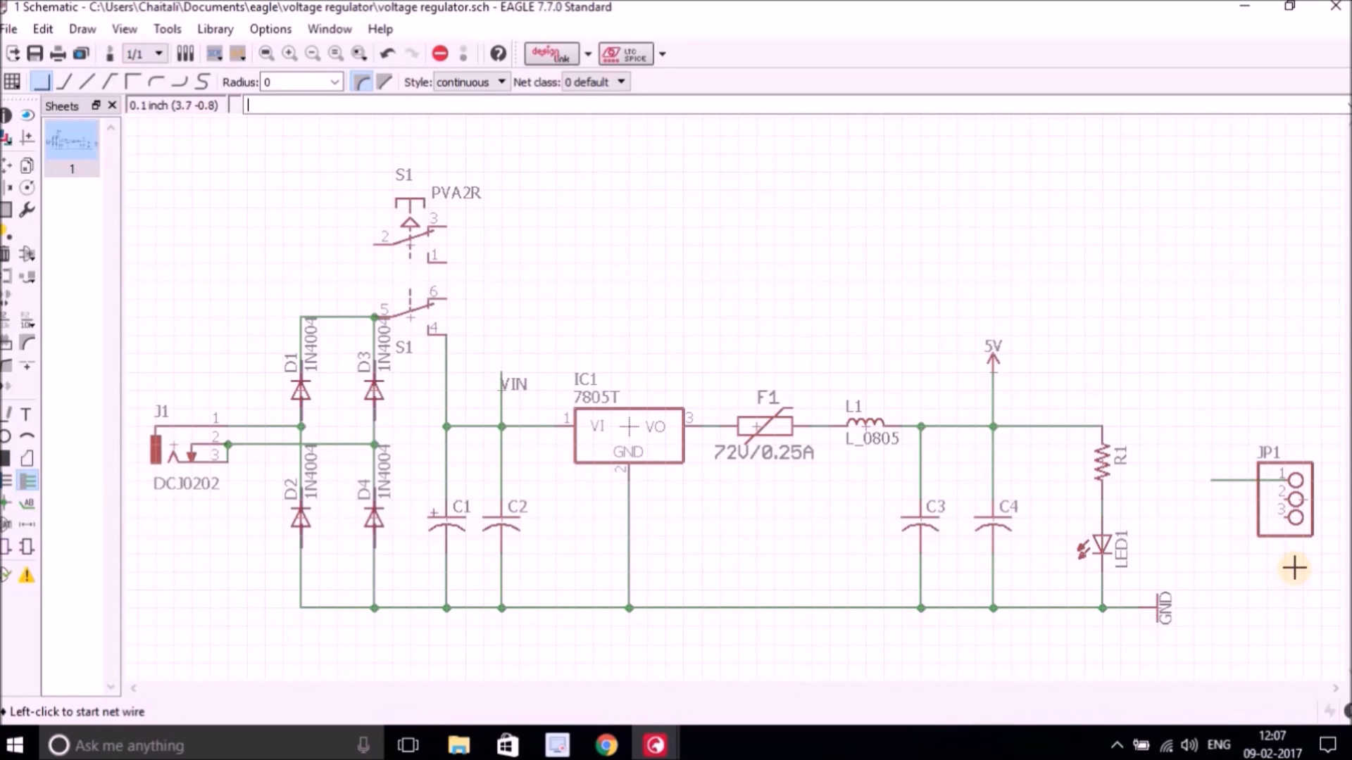
Copy the 5V supply symbol, rotate it, and place it left of JP1's pin 2.
click(28, 166)
click(989, 354)
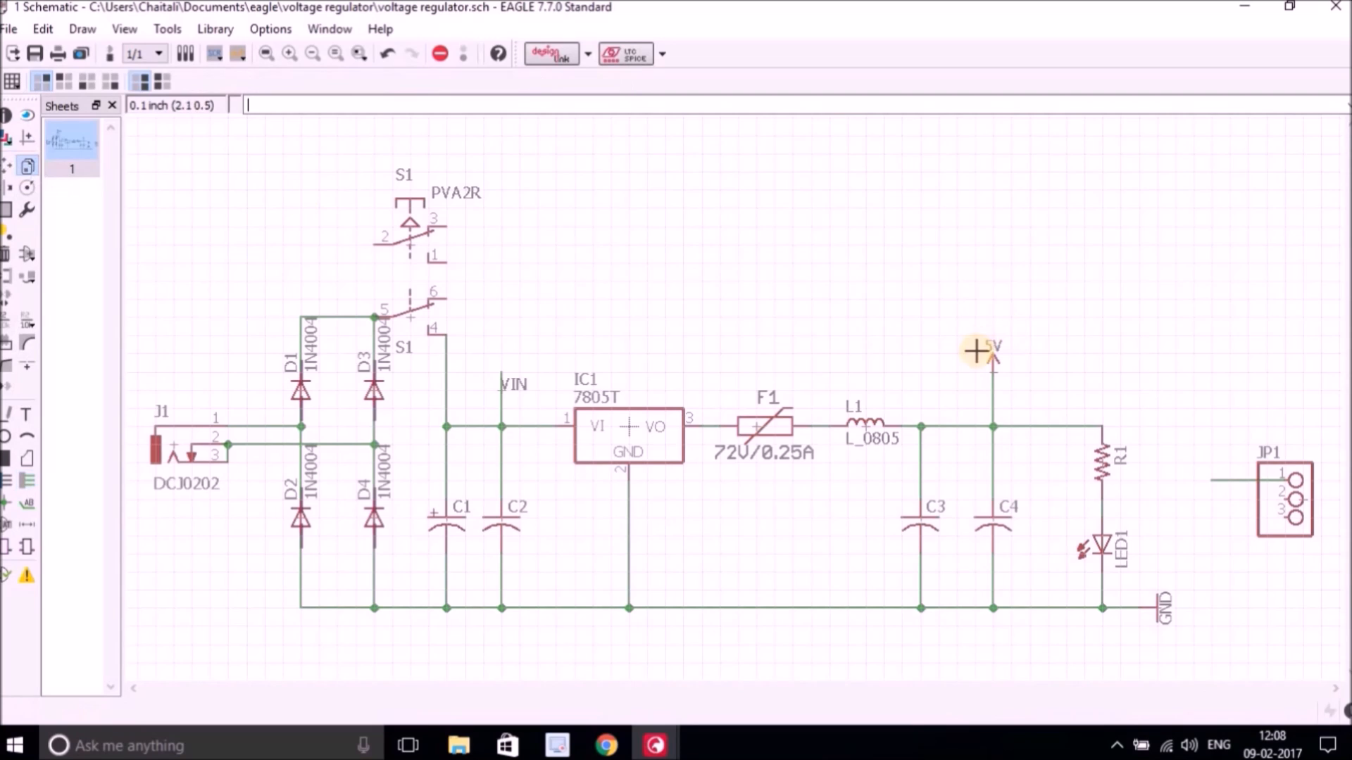
right_click(1176, 505)
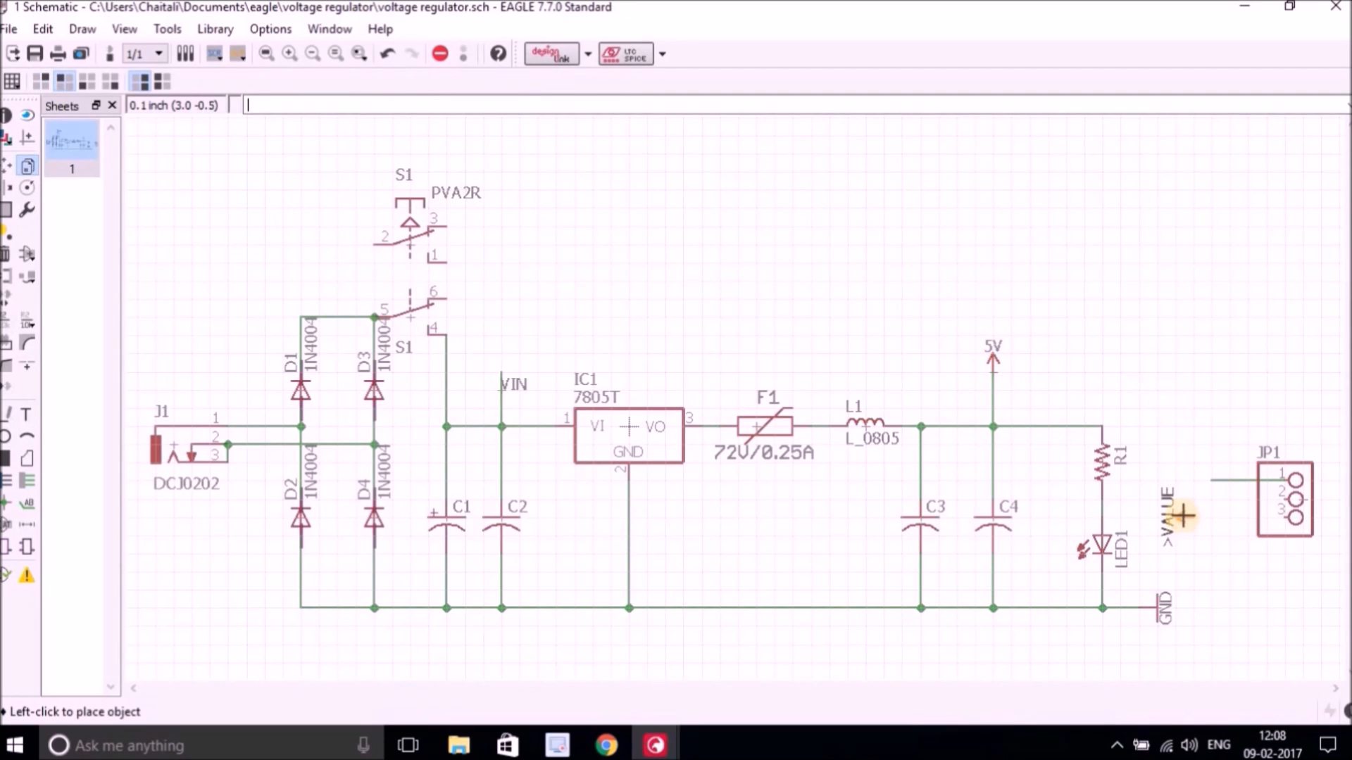
click(1186, 507)
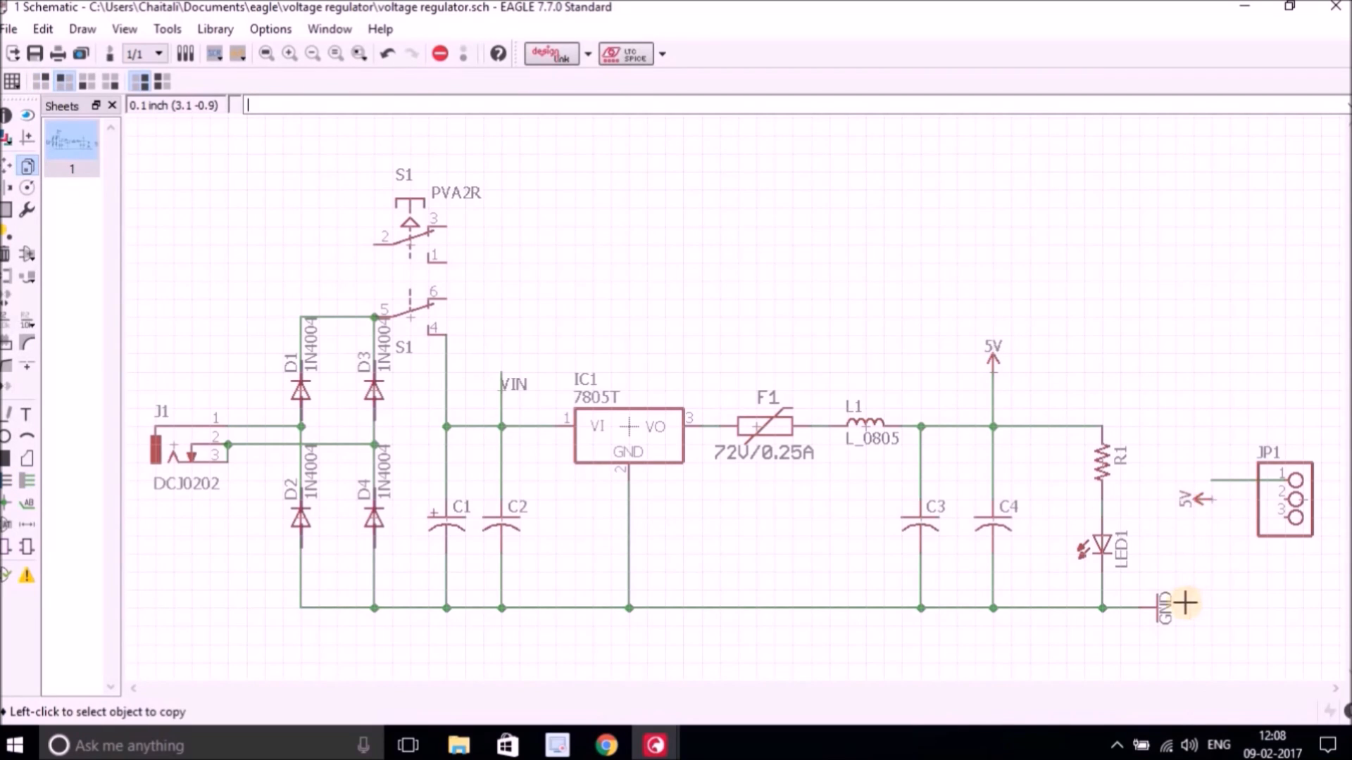
Copy the GND supply symbol, rotate it, and place it below JP1.
click(1160, 605)
right_click(1252, 561)
right_click(1245, 559)
right_click(1233, 562)
click(1212, 575)
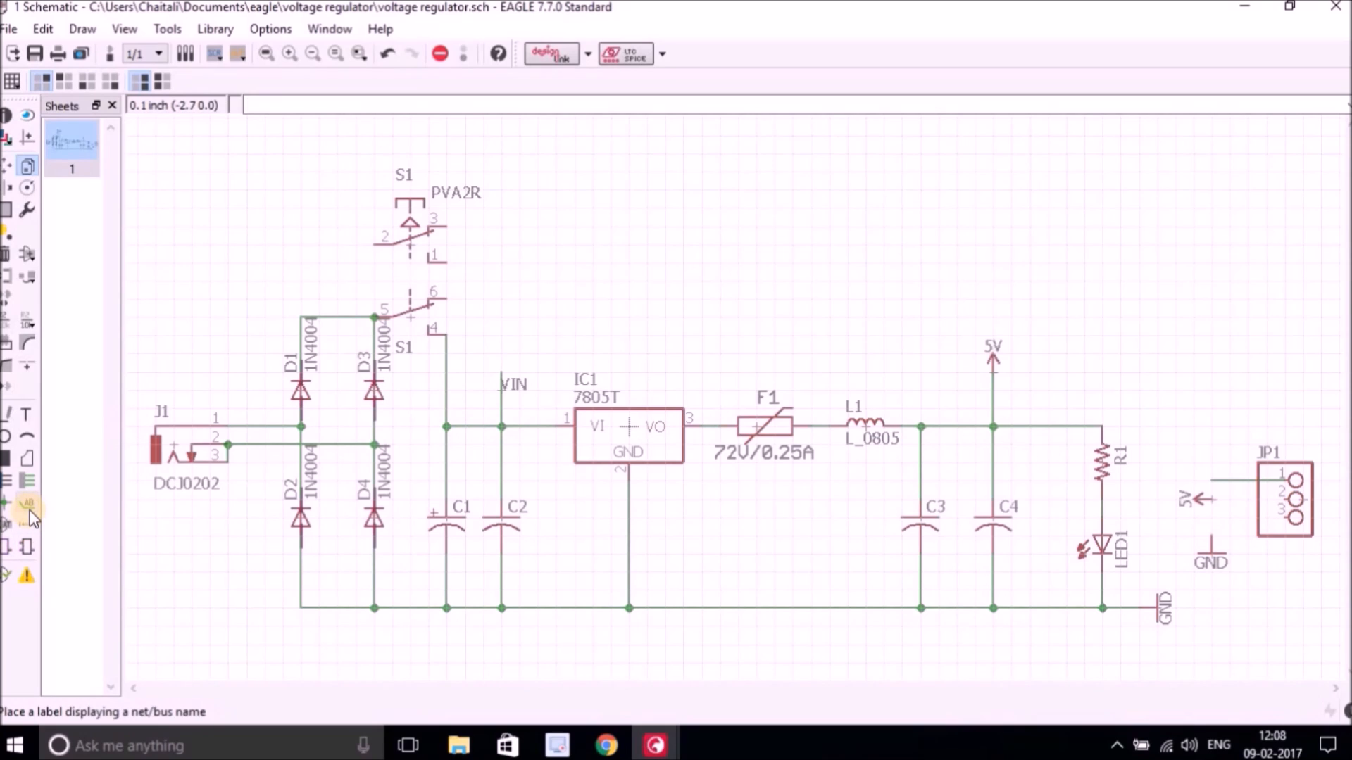
Wire JP1's pin 2 to the new 5V symbol and pin 3 down to the new GND symbol.
click(28, 480)
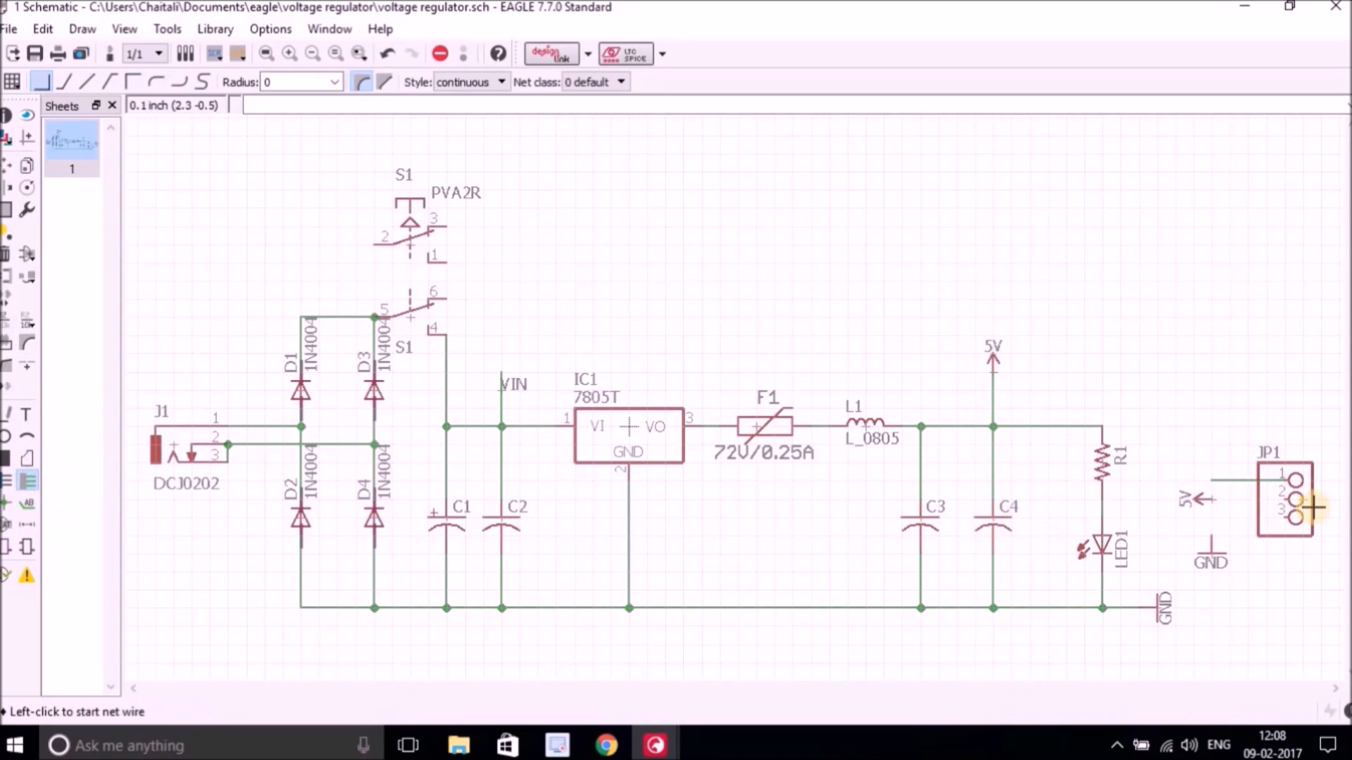
scroll(1294, 498, up, 2)
click(1280, 495)
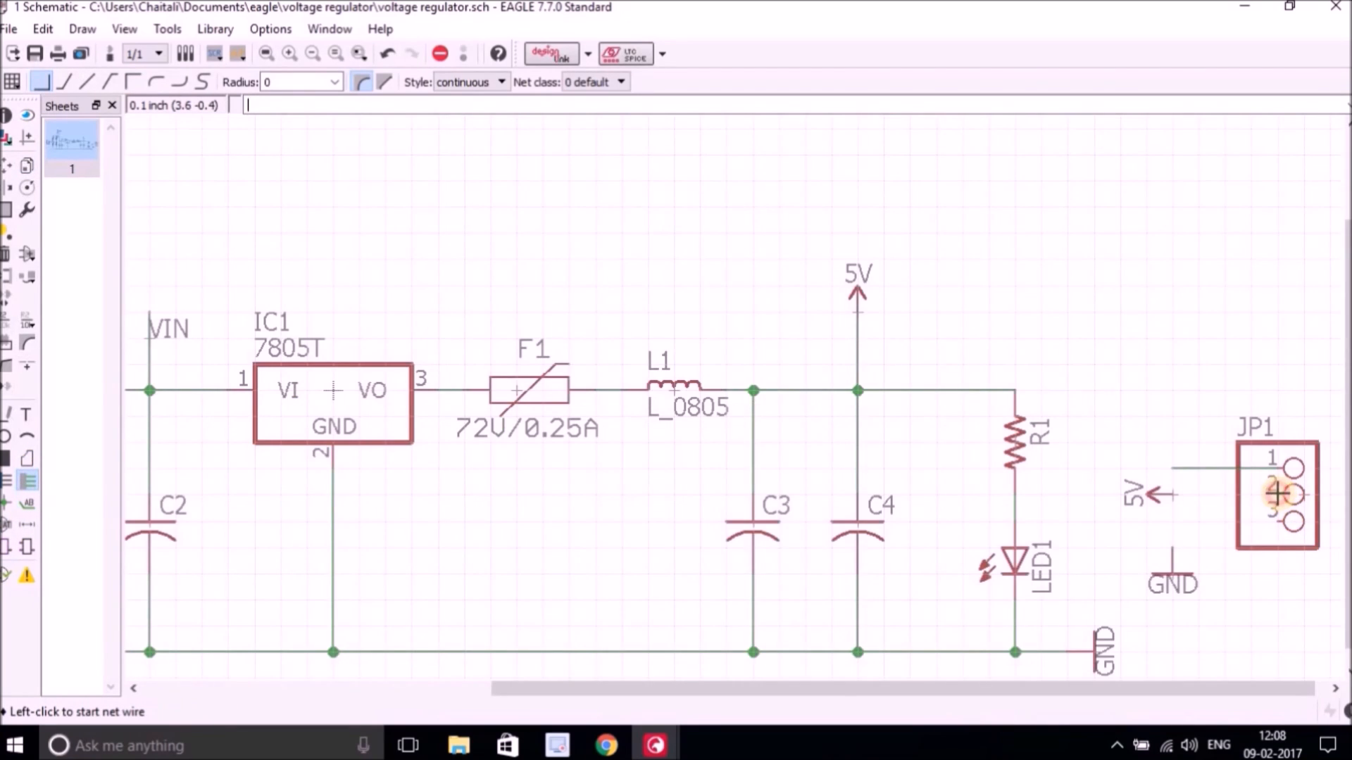
click(1166, 495)
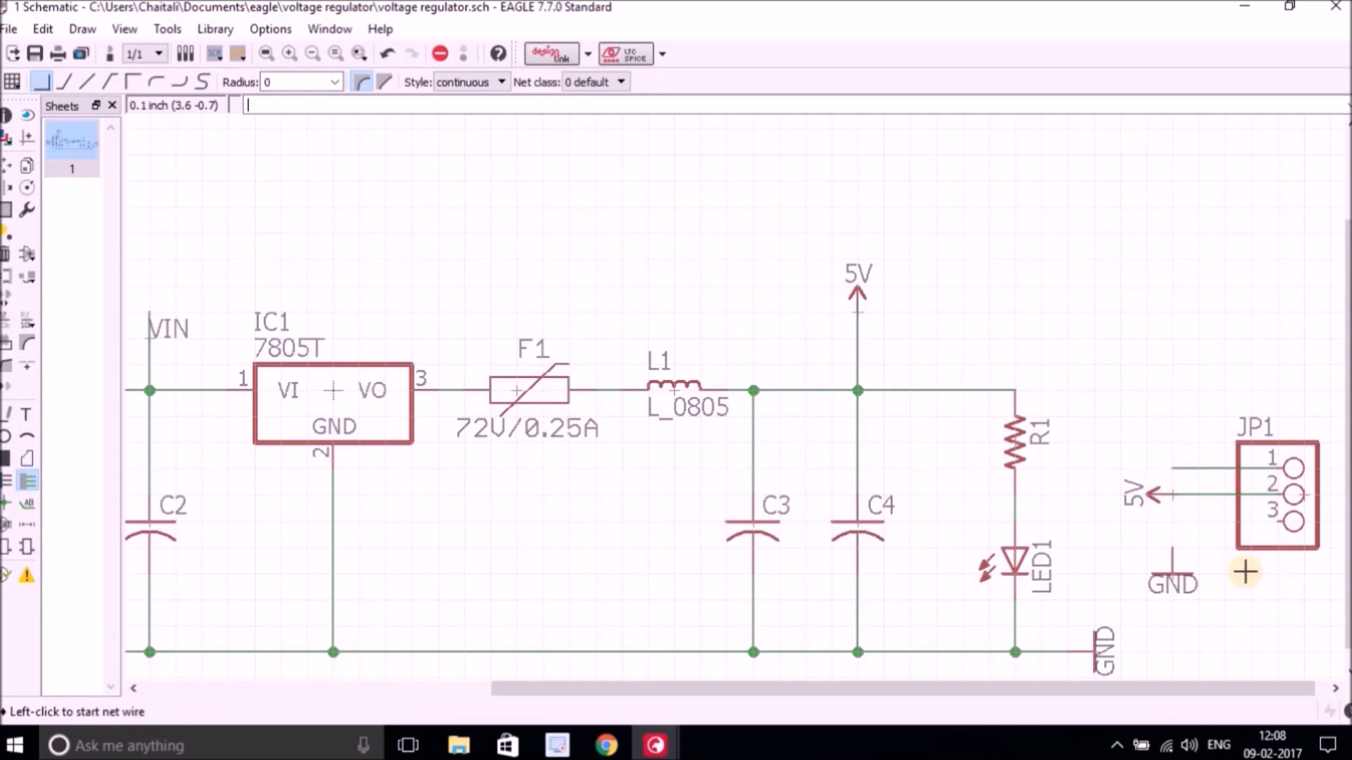
click(1280, 521)
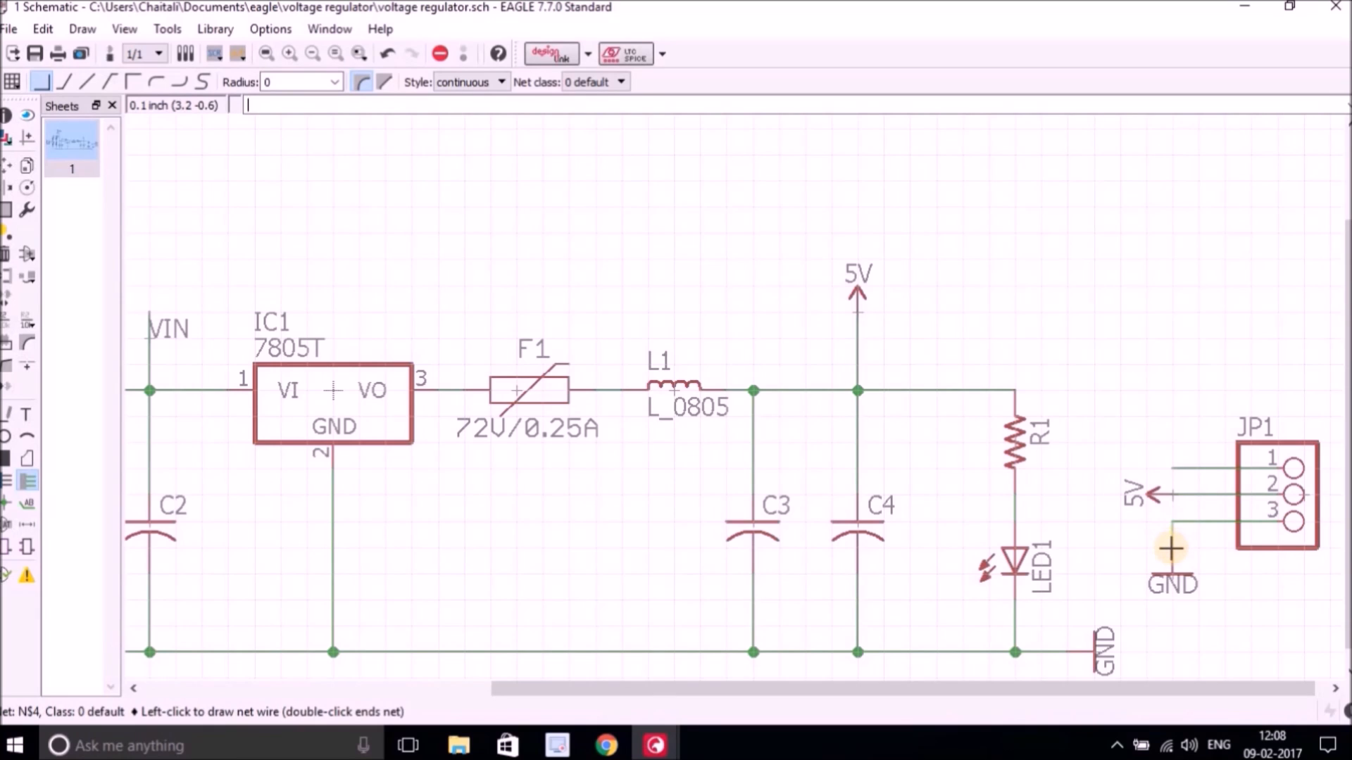
click(1173, 551)
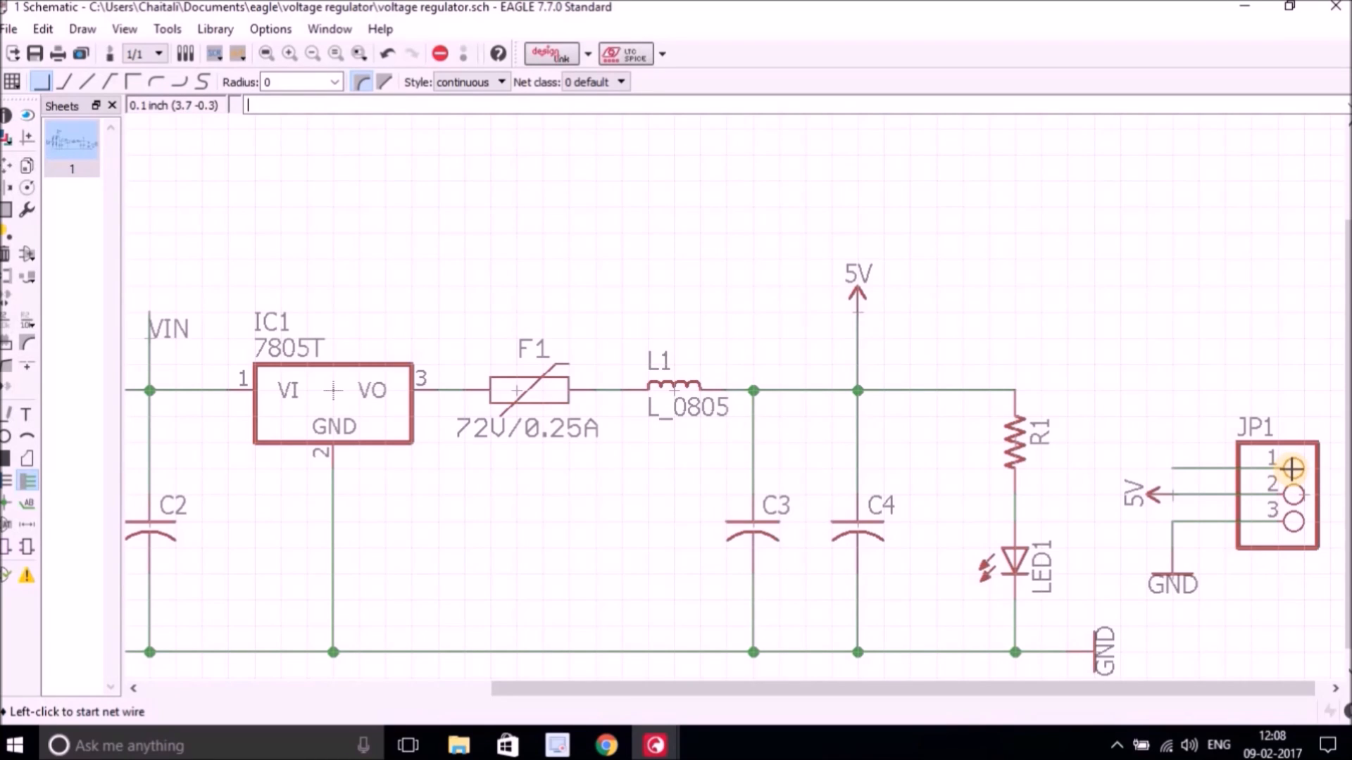
Place a net label on the stub wire at JP1's pin 1.
click(27, 503)
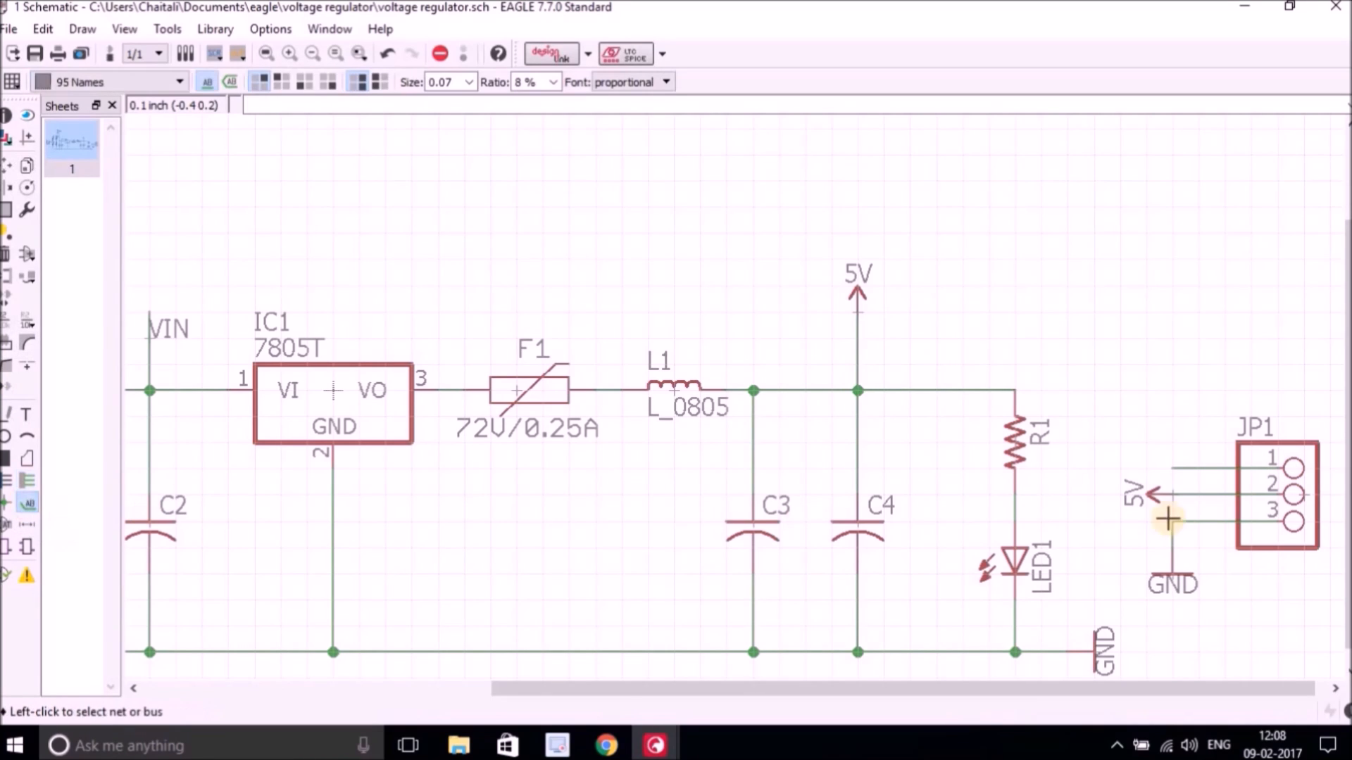
click(1181, 467)
click(1181, 467)
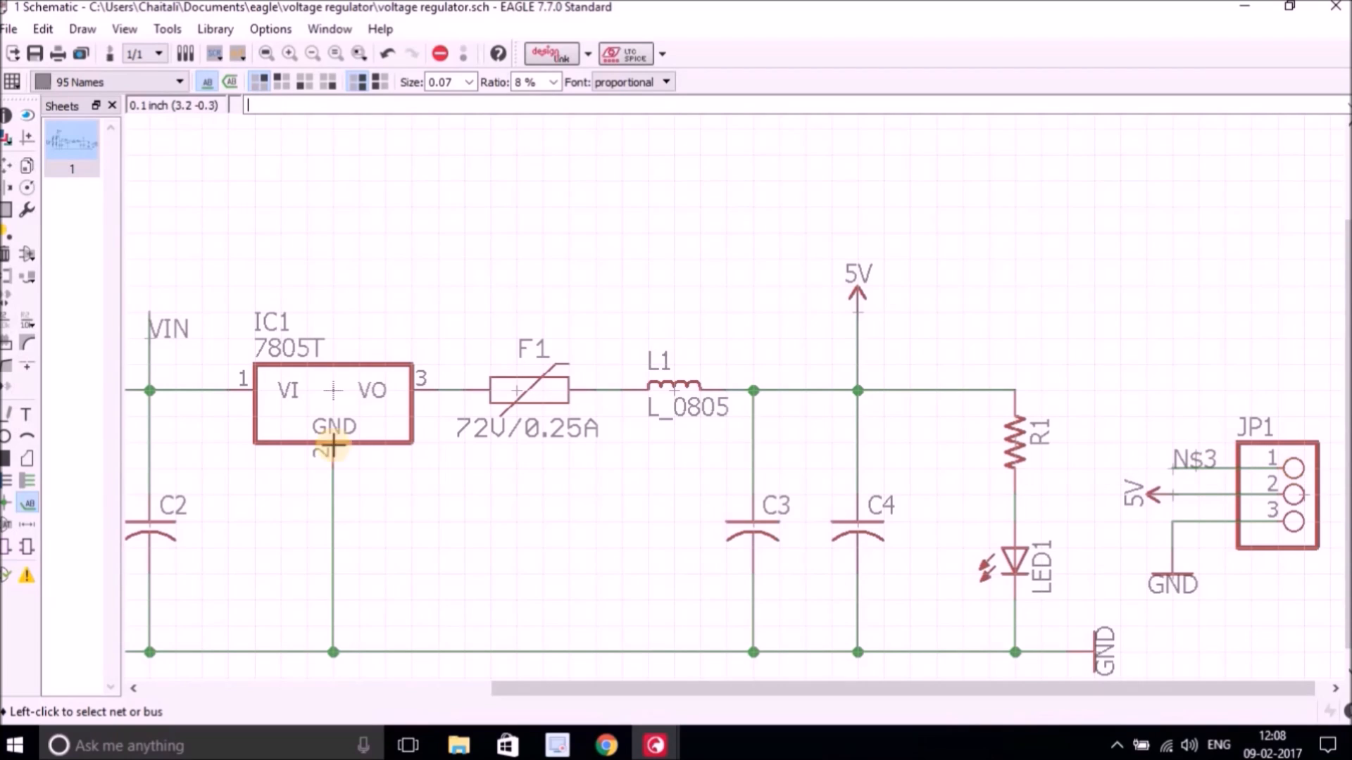
Rename the net at JP1's pin 1 to VIN and agree to connect it with the existing VIN net.
click(7, 326)
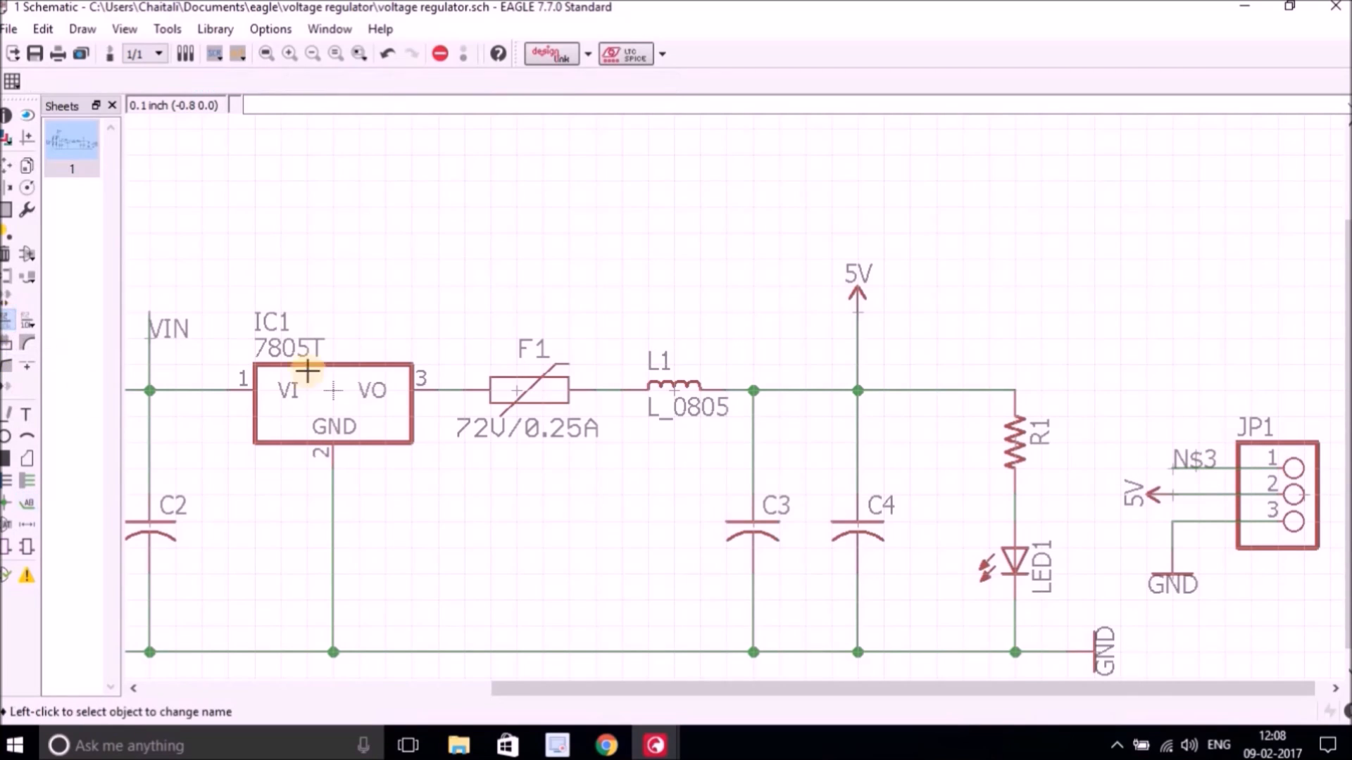
click(1188, 463)
click(1189, 461)
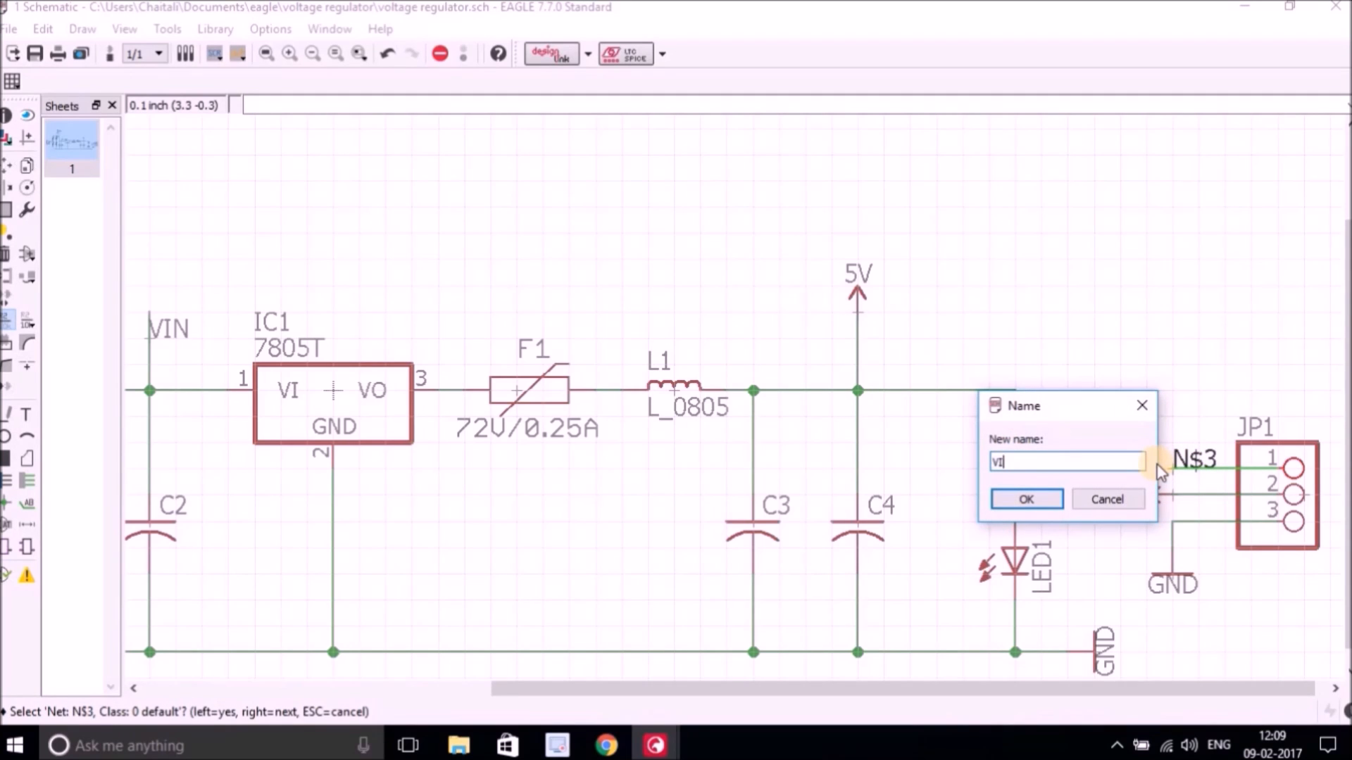
click(1027, 499)
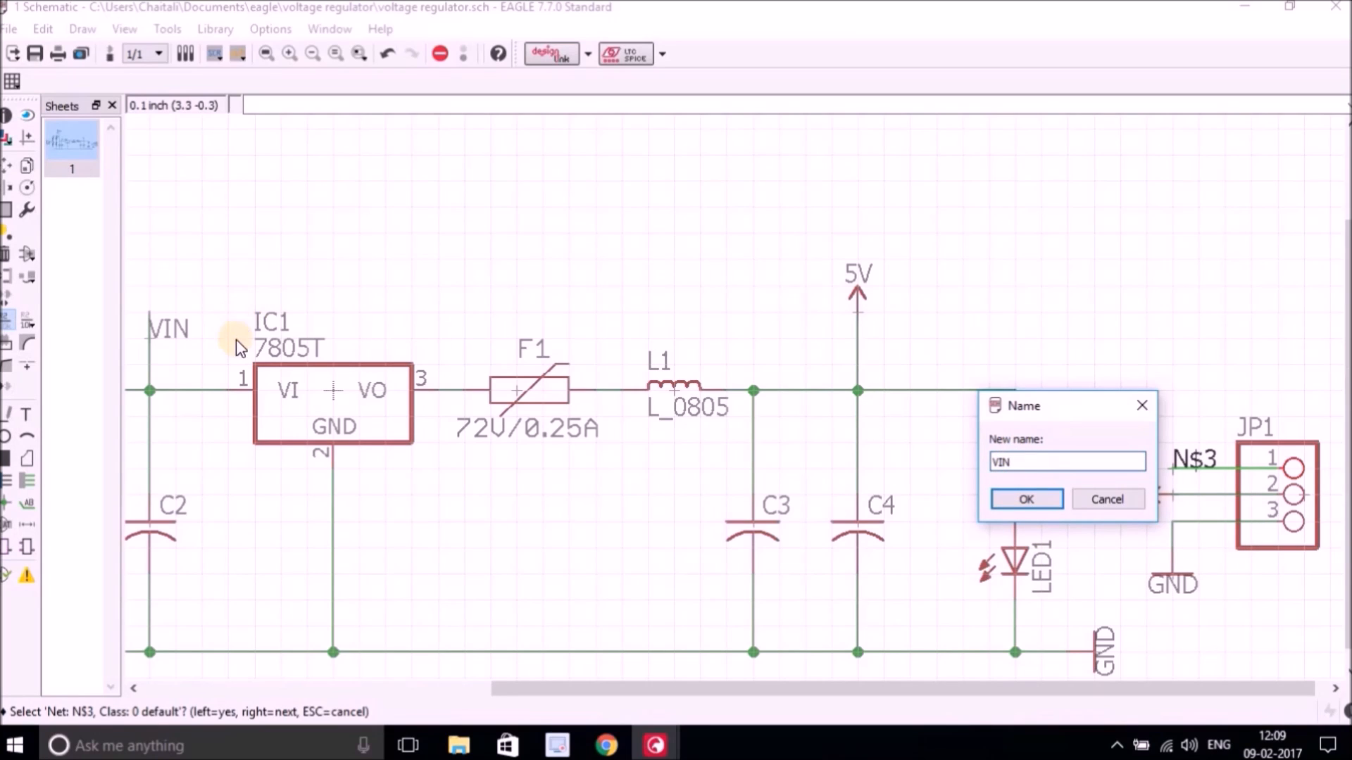
click(1027, 499)
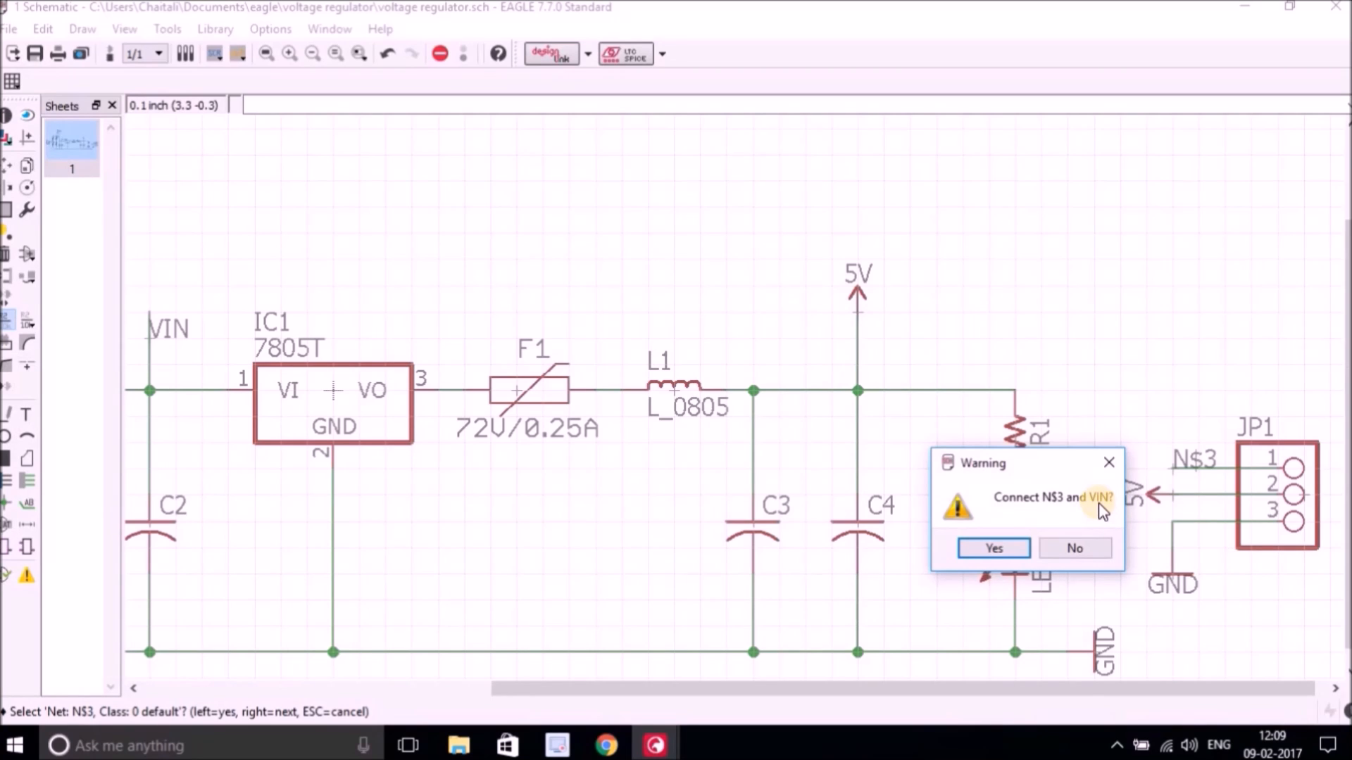
click(993, 549)
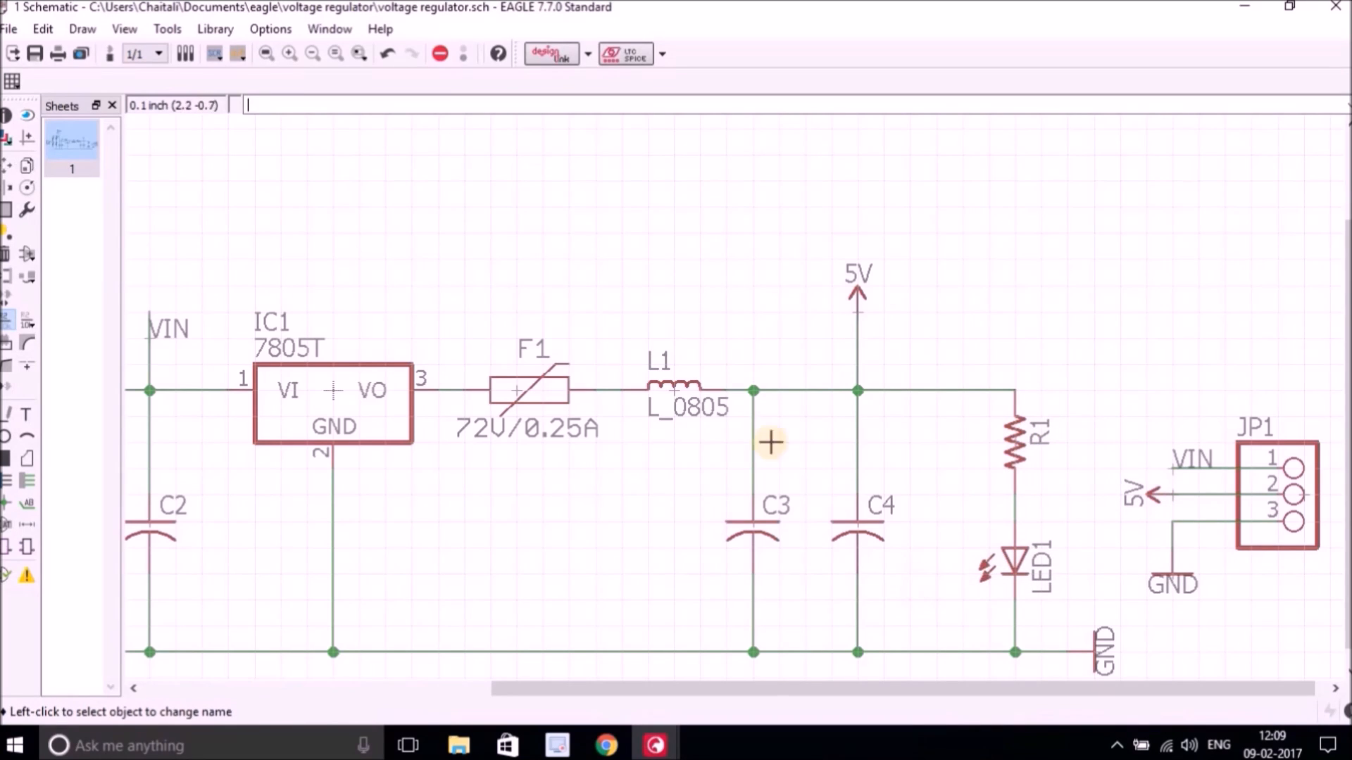
Fit the whole schematic in view and rename connector J1 to PWR.
click(266, 54)
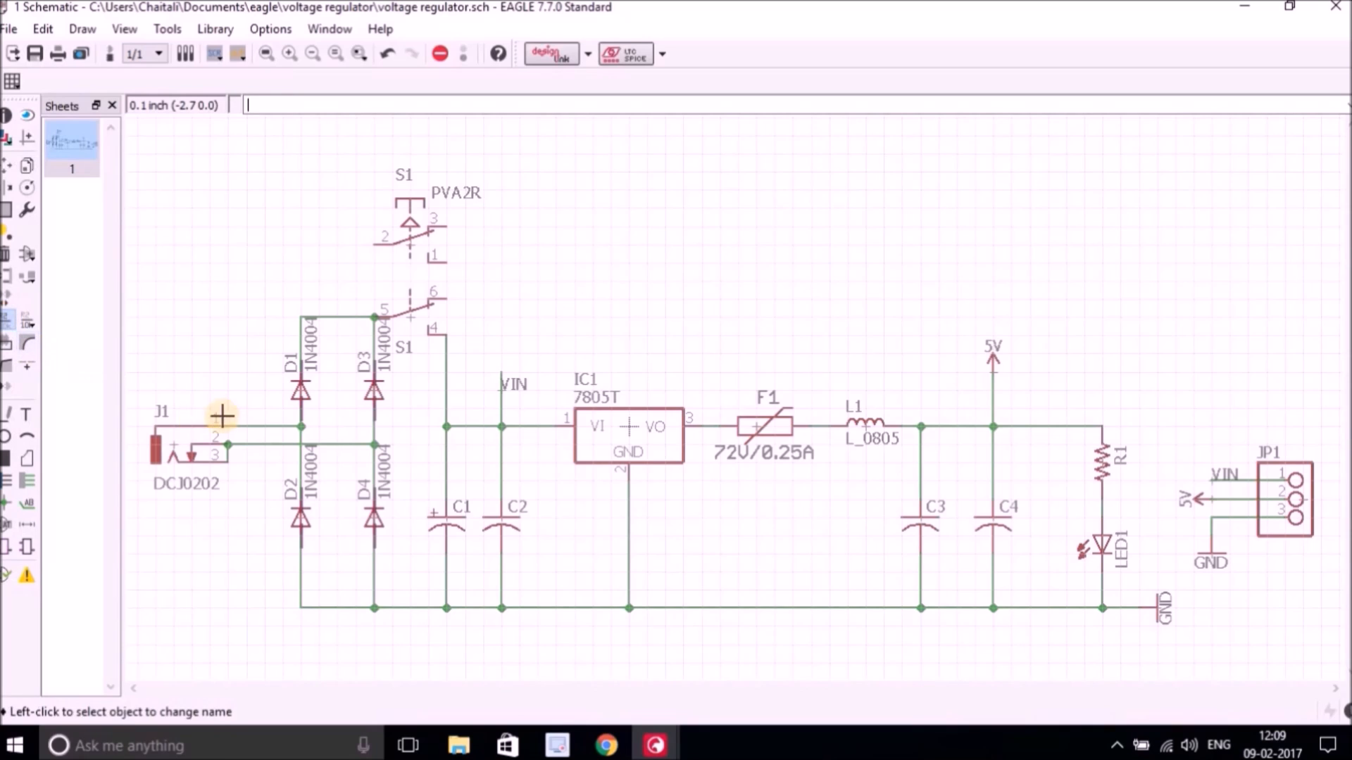
click(176, 450)
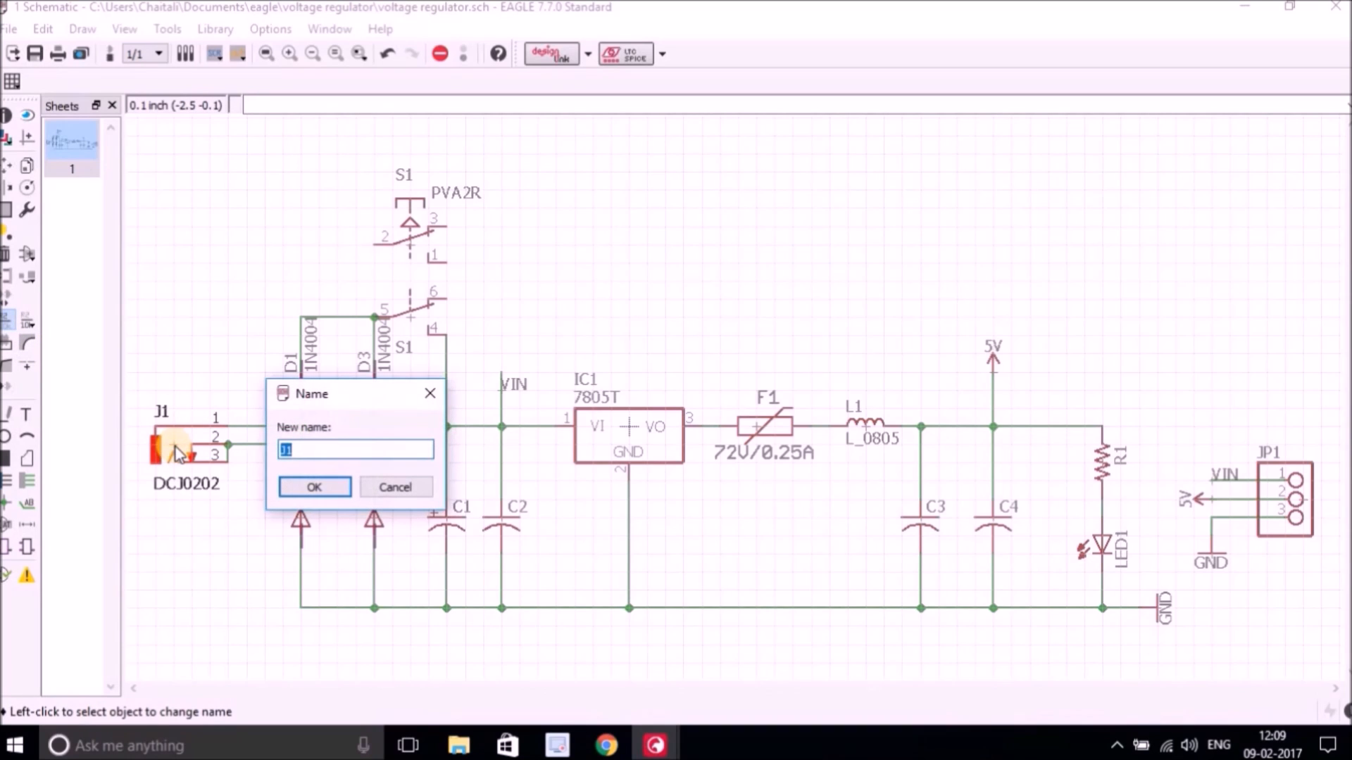
text(PWR)
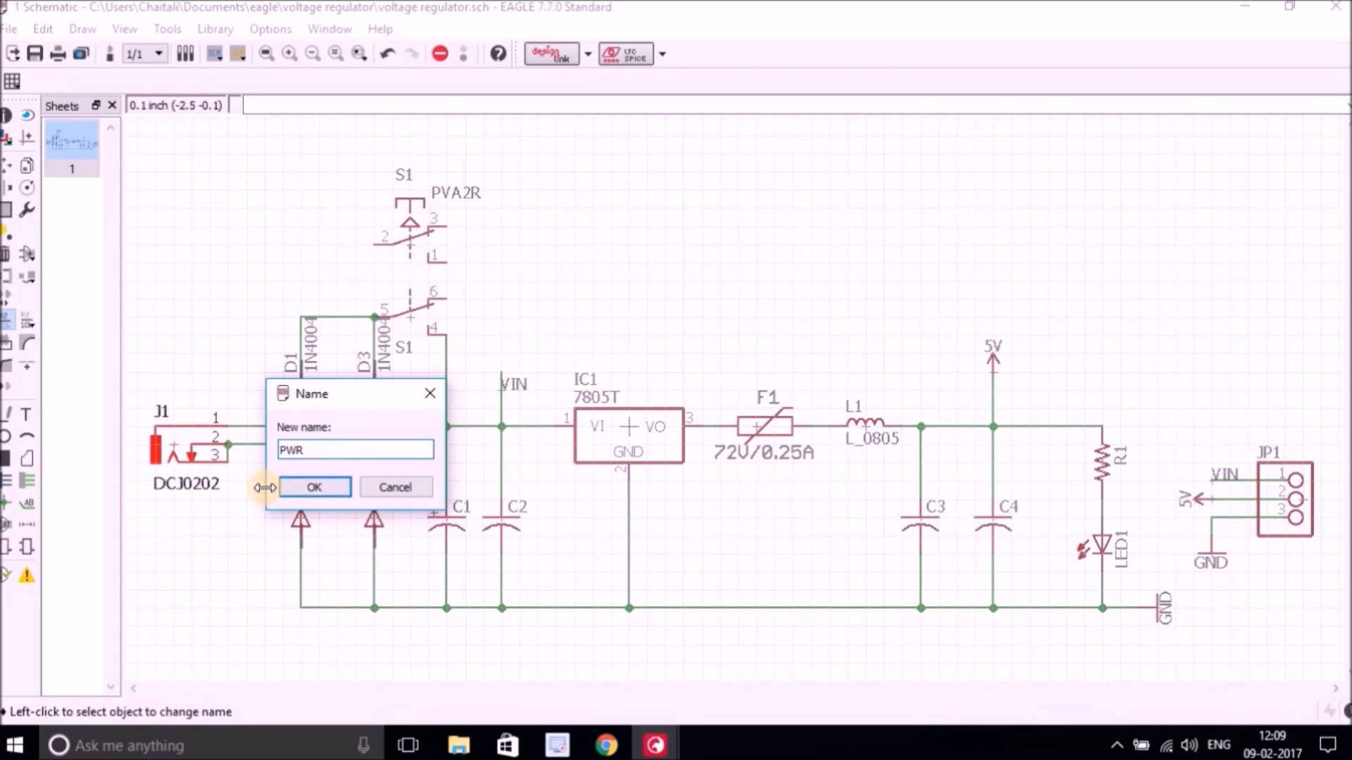
click(316, 486)
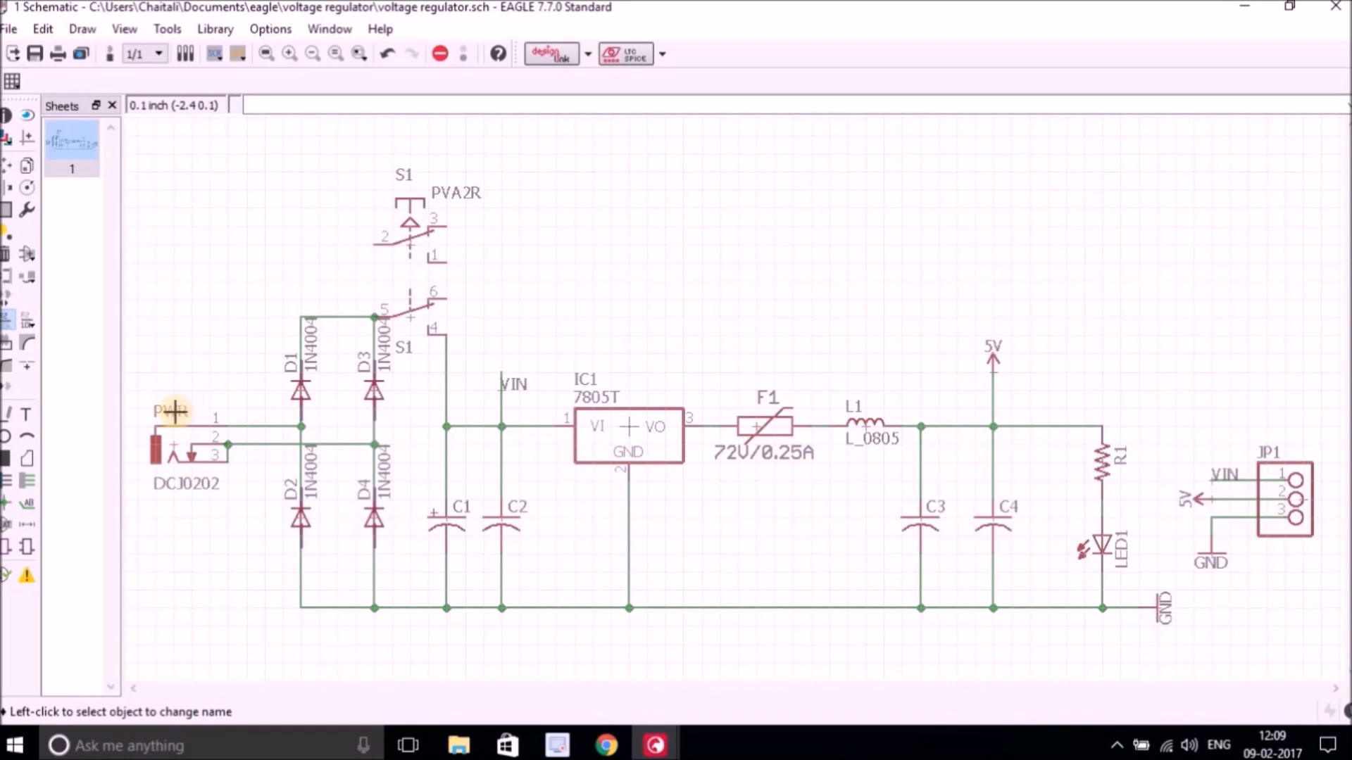
Set diode D1's value to 1N4007, overriding its fixed value.
click(299, 384)
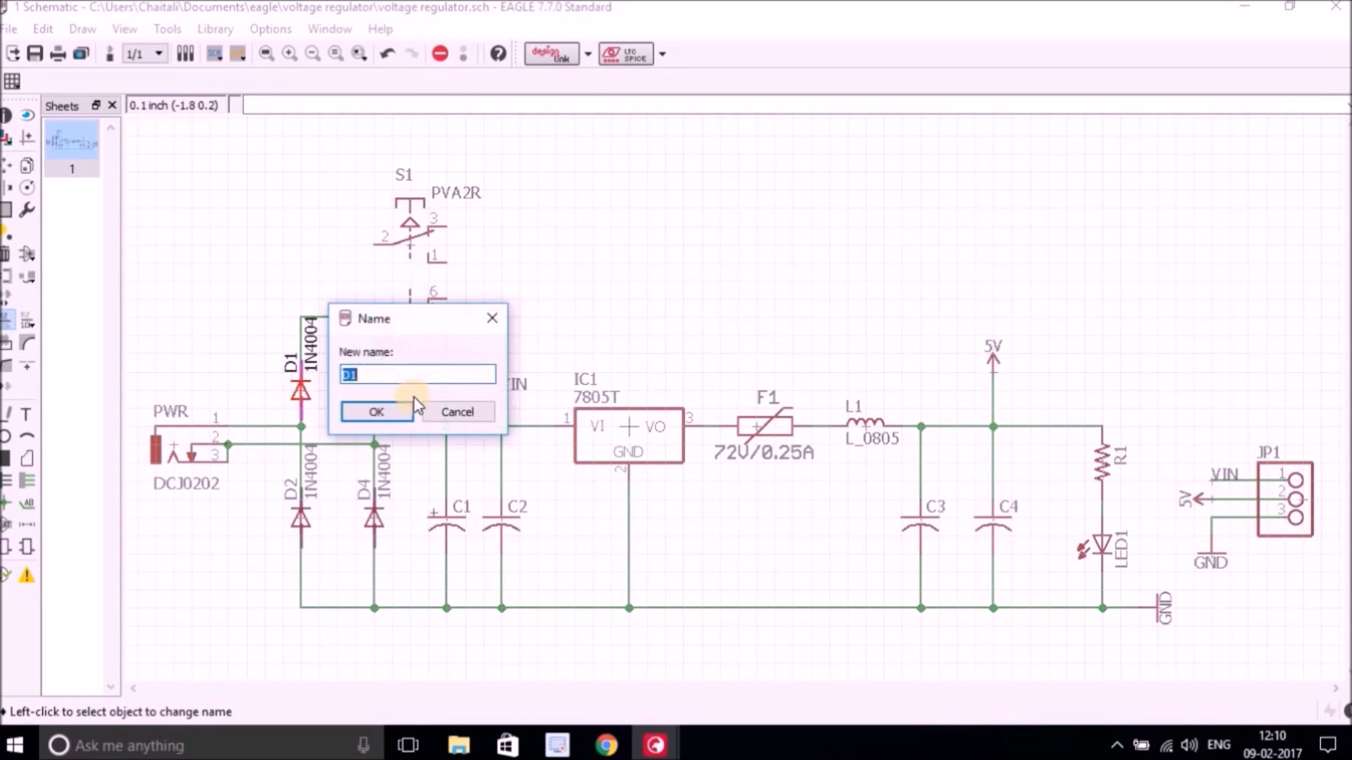
click(442, 414)
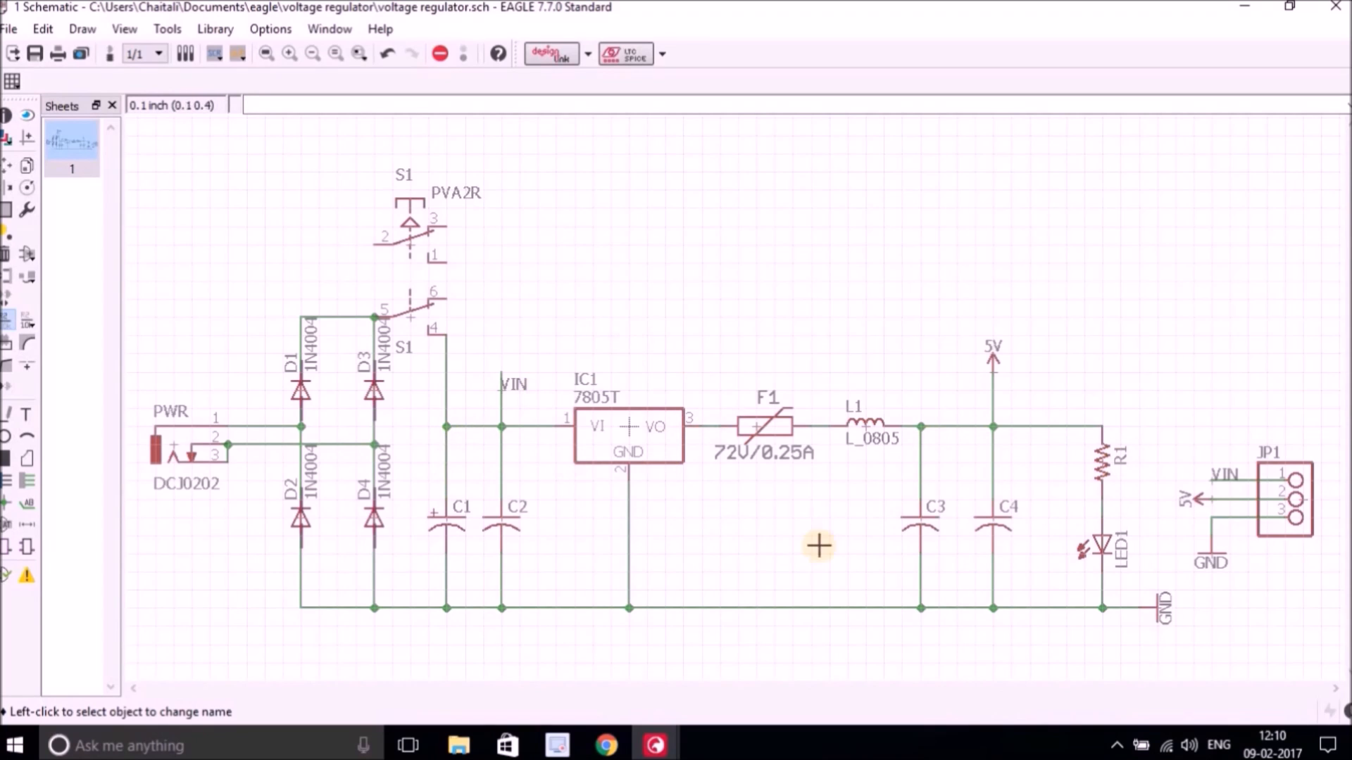
click(28, 324)
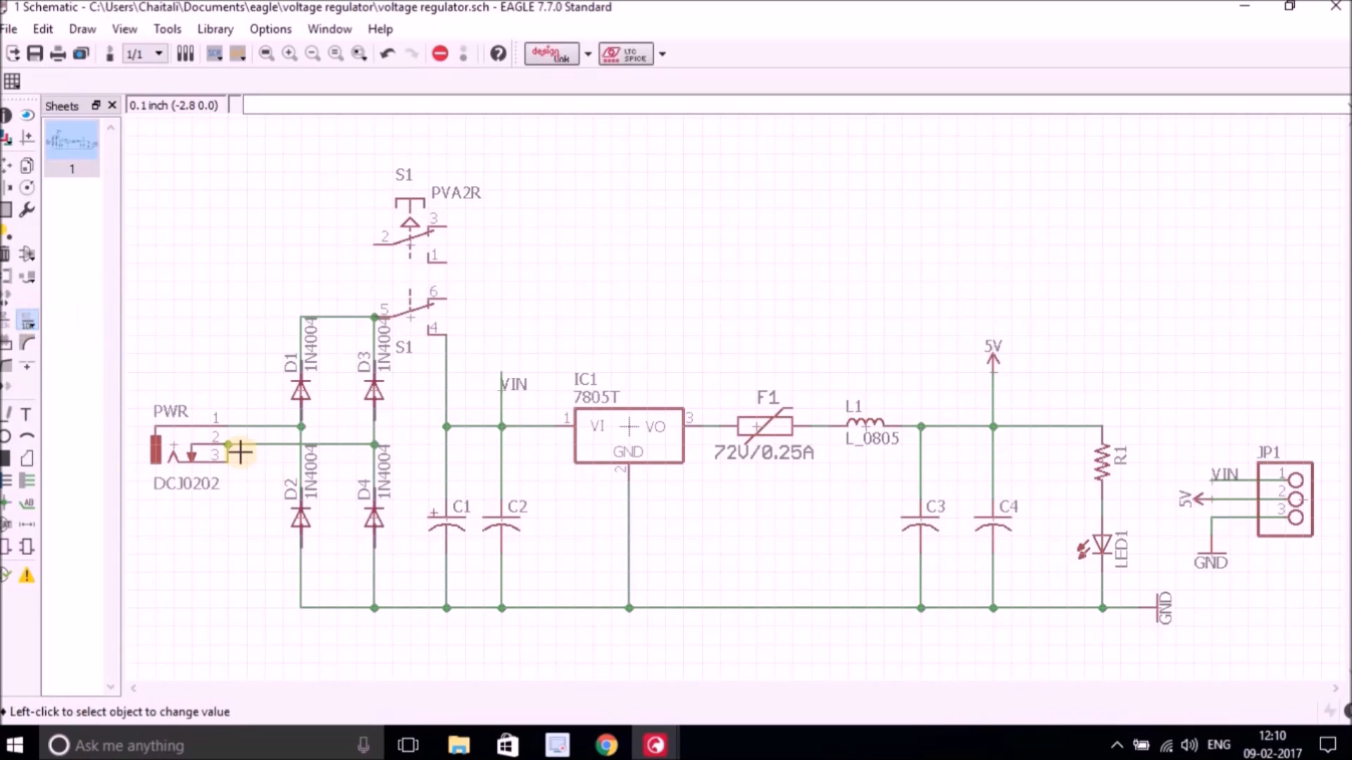
click(300, 394)
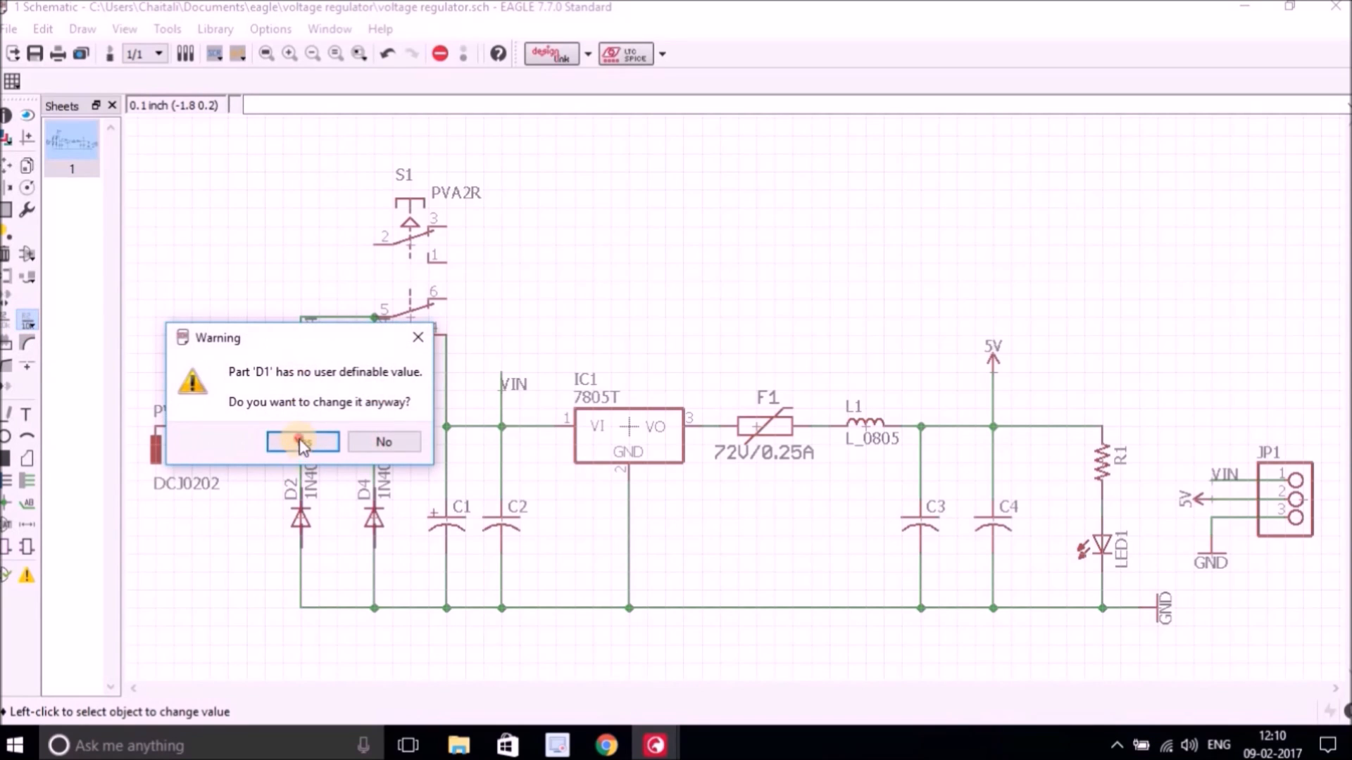
click(303, 441)
click(401, 378)
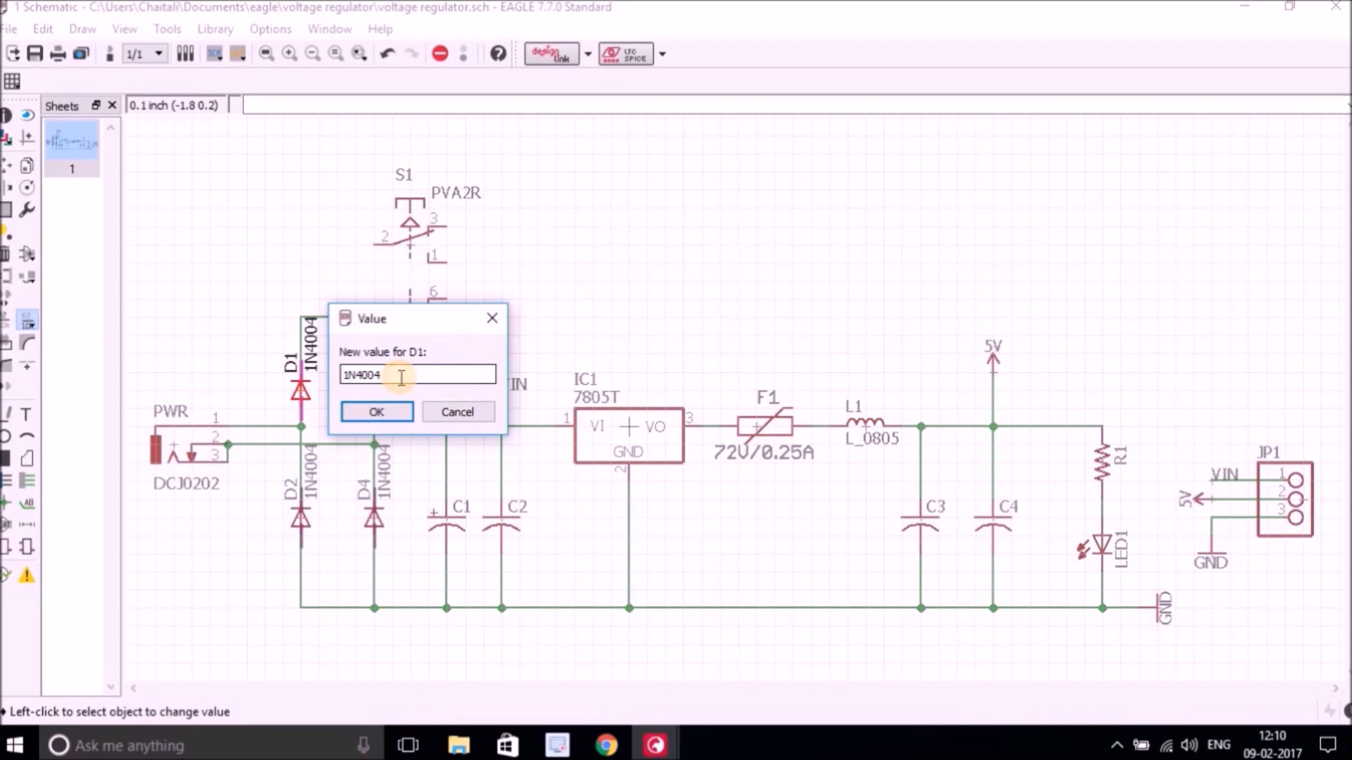
text(7)
double_click(401, 378)
click(376, 413)
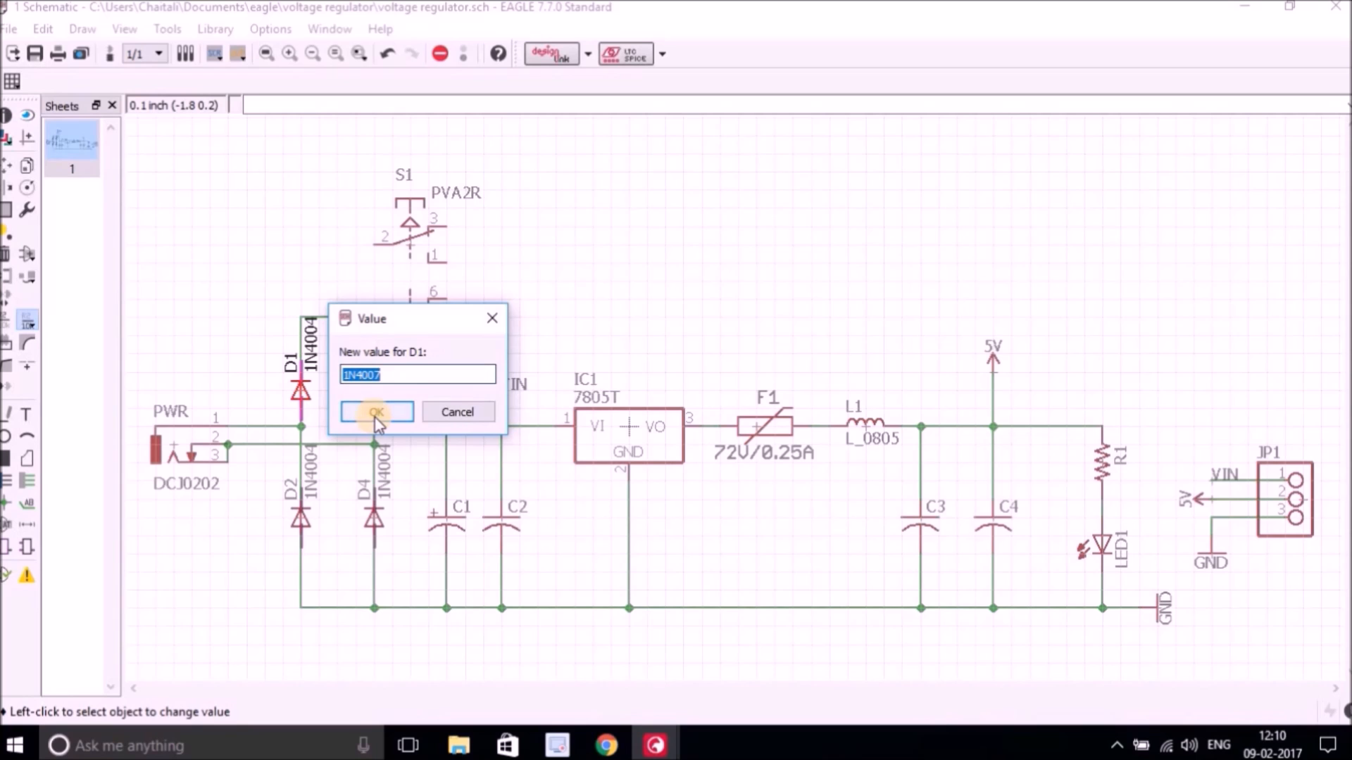
Set the values of diodes D2, D3 and D4 to 1N4007.
click(303, 512)
click(309, 559)
text(1N4007)
click(370, 538)
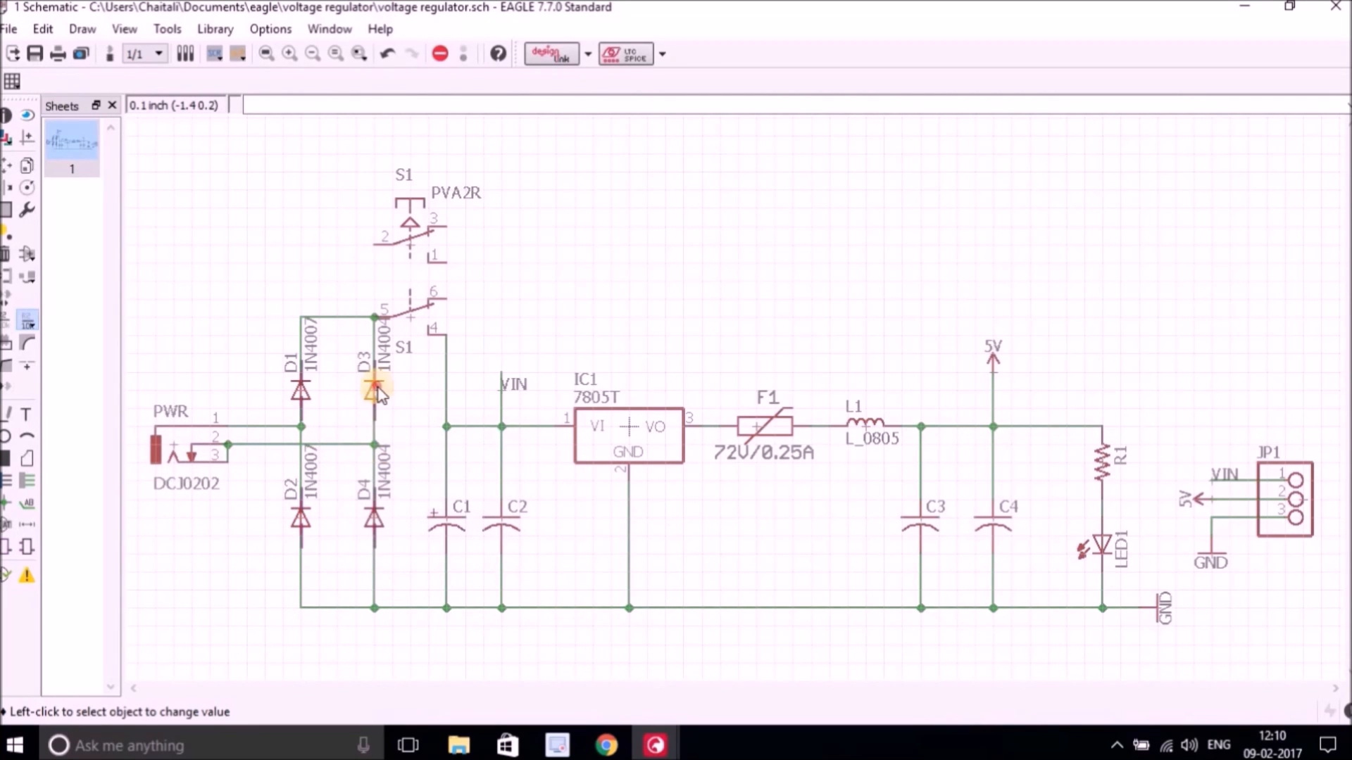
click(371, 386)
click(380, 442)
text(1N4007)
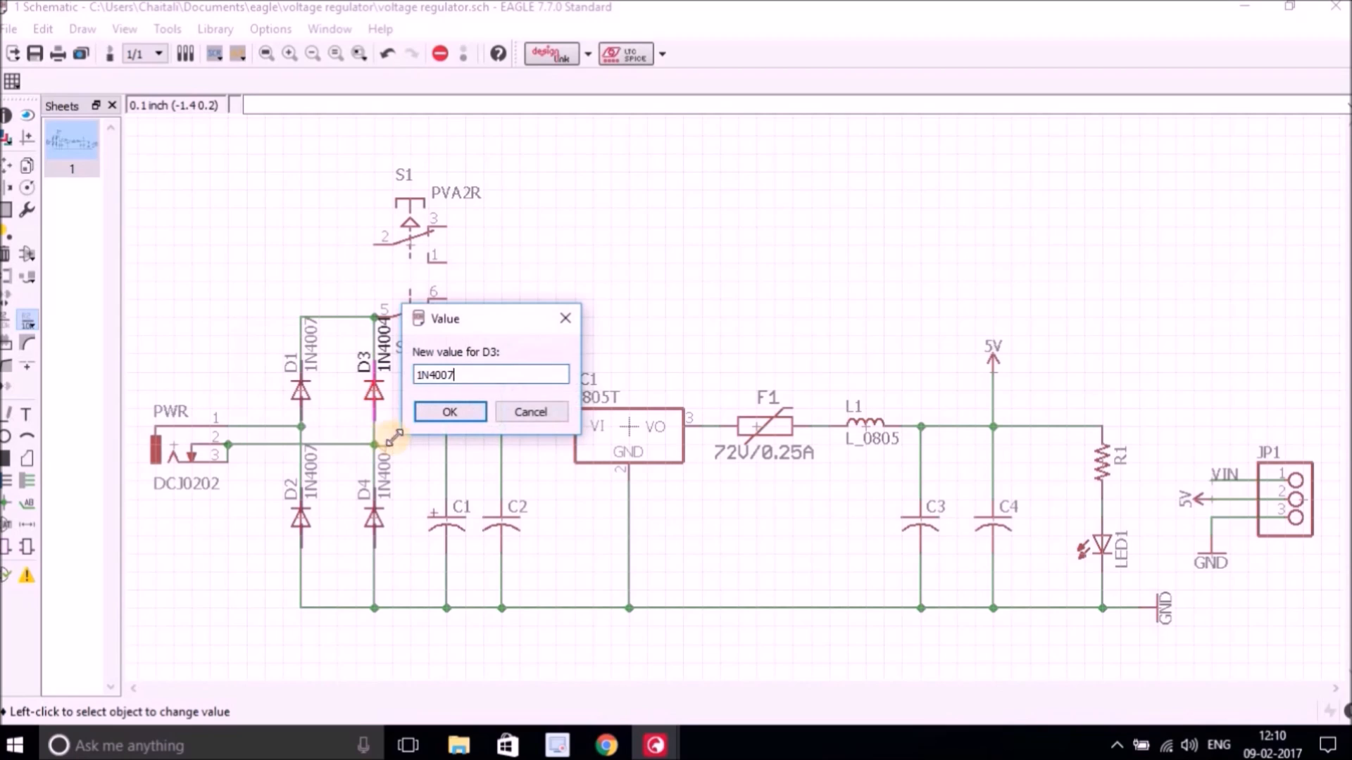
click(420, 414)
click(372, 518)
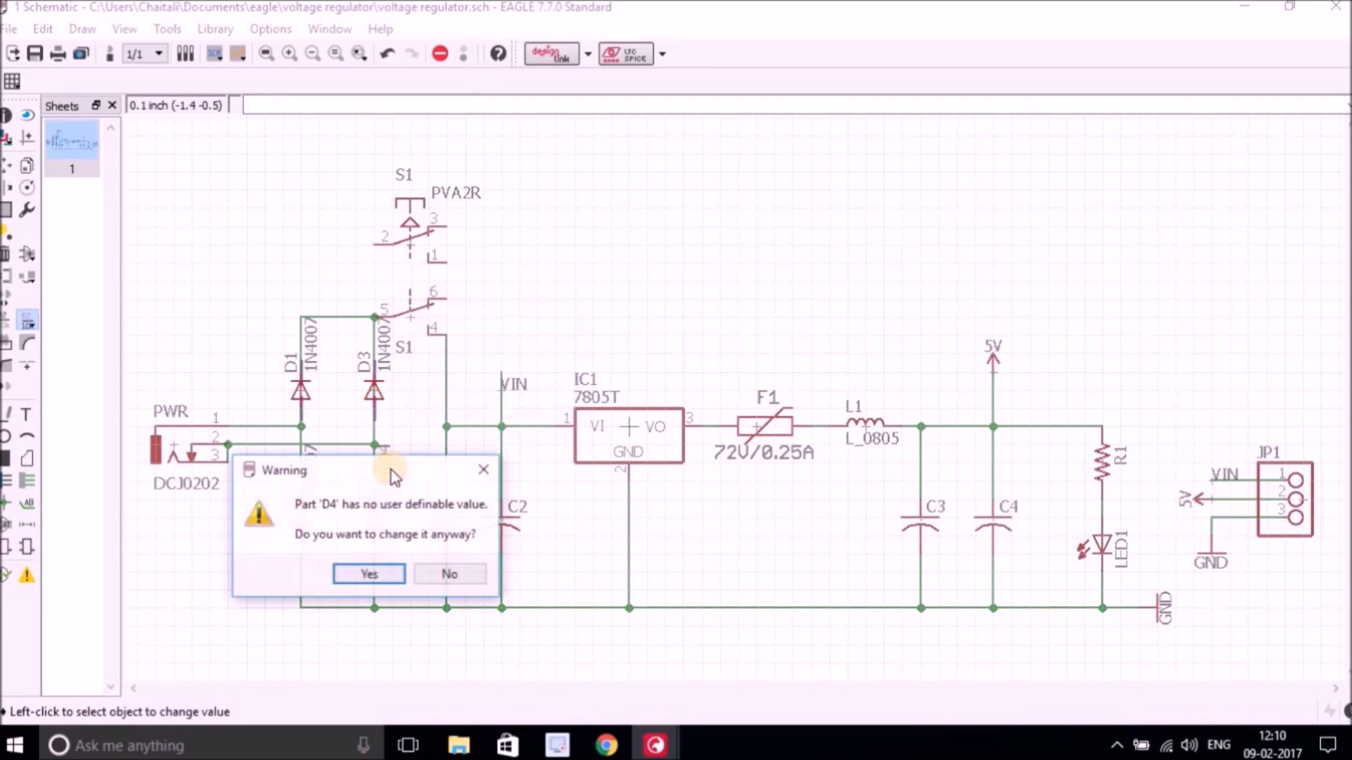
click(363, 569)
text(1N4007)
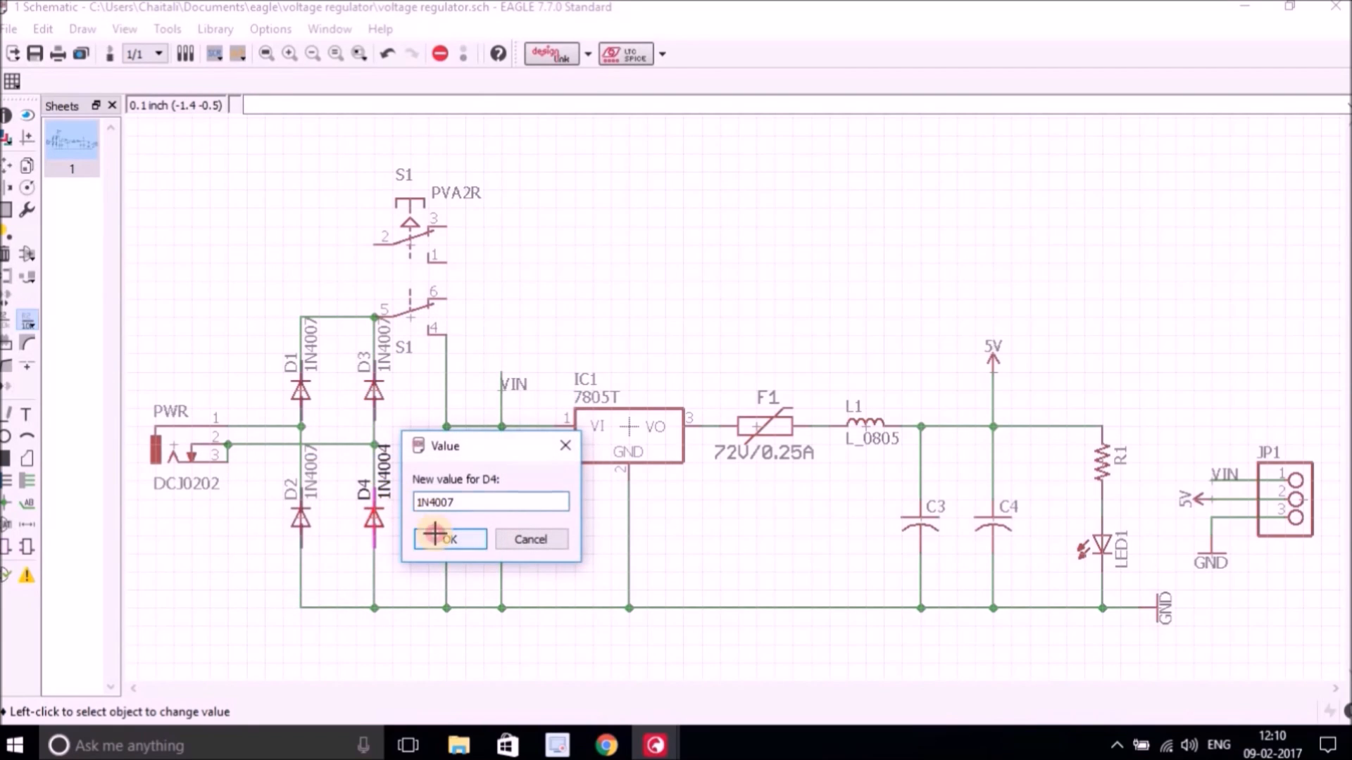
click(449, 539)
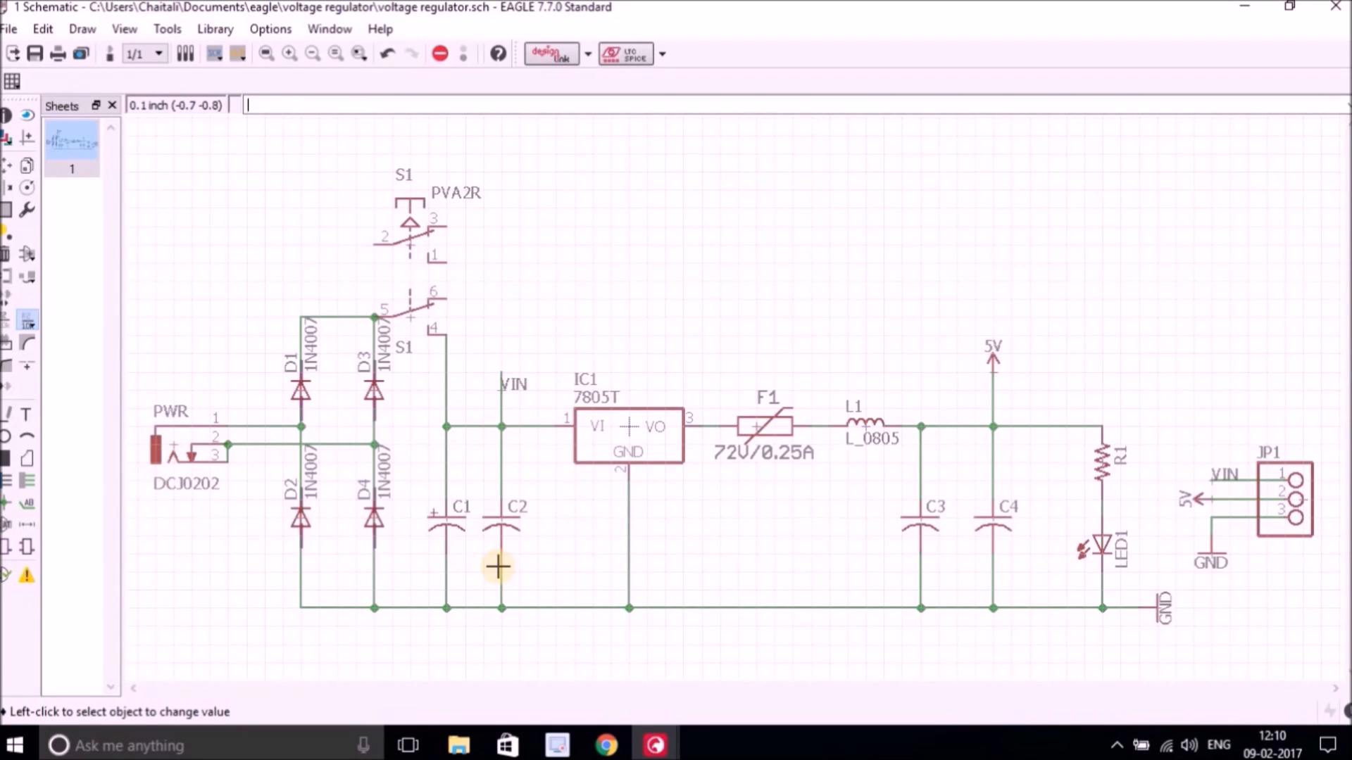
Set capacitor C1's value to 1000uF and C2's value to 100nF.
click(446, 520)
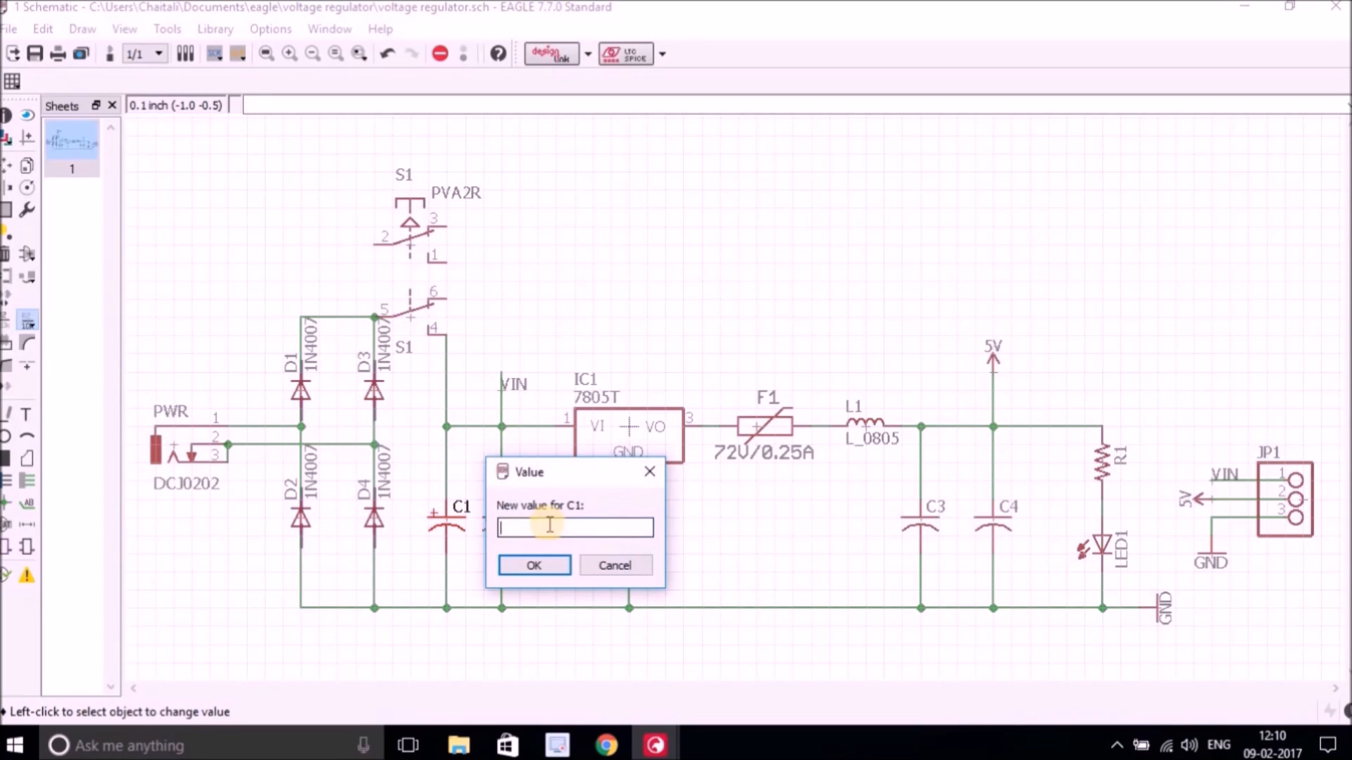
text(1000uF)
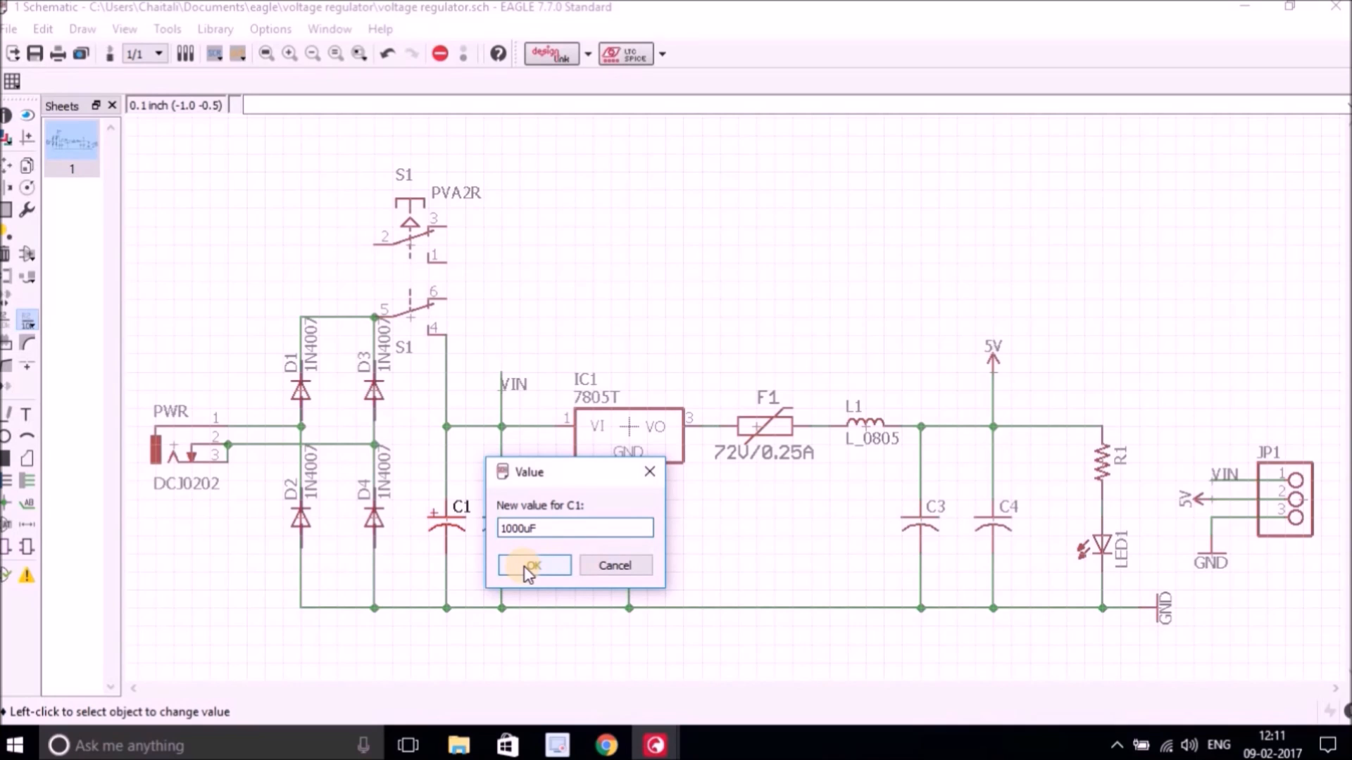
click(528, 571)
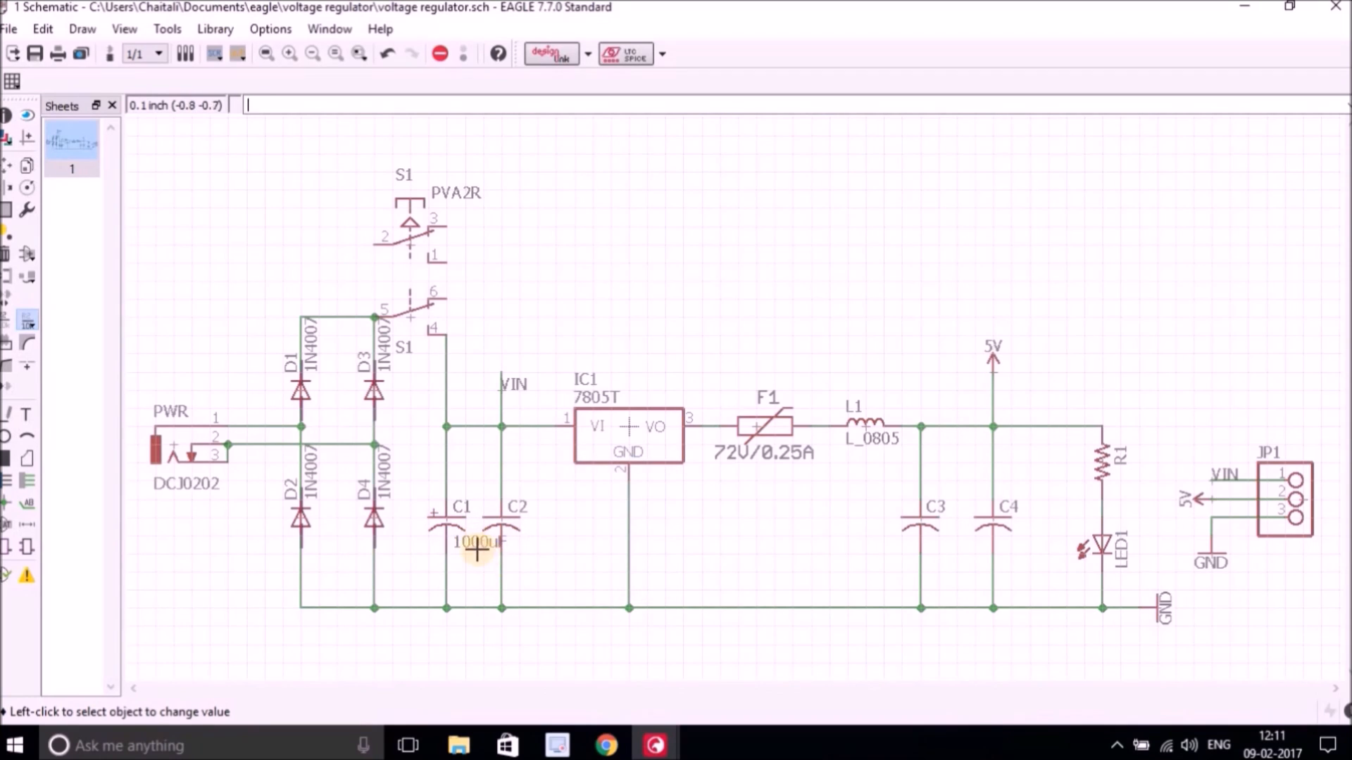
click(504, 520)
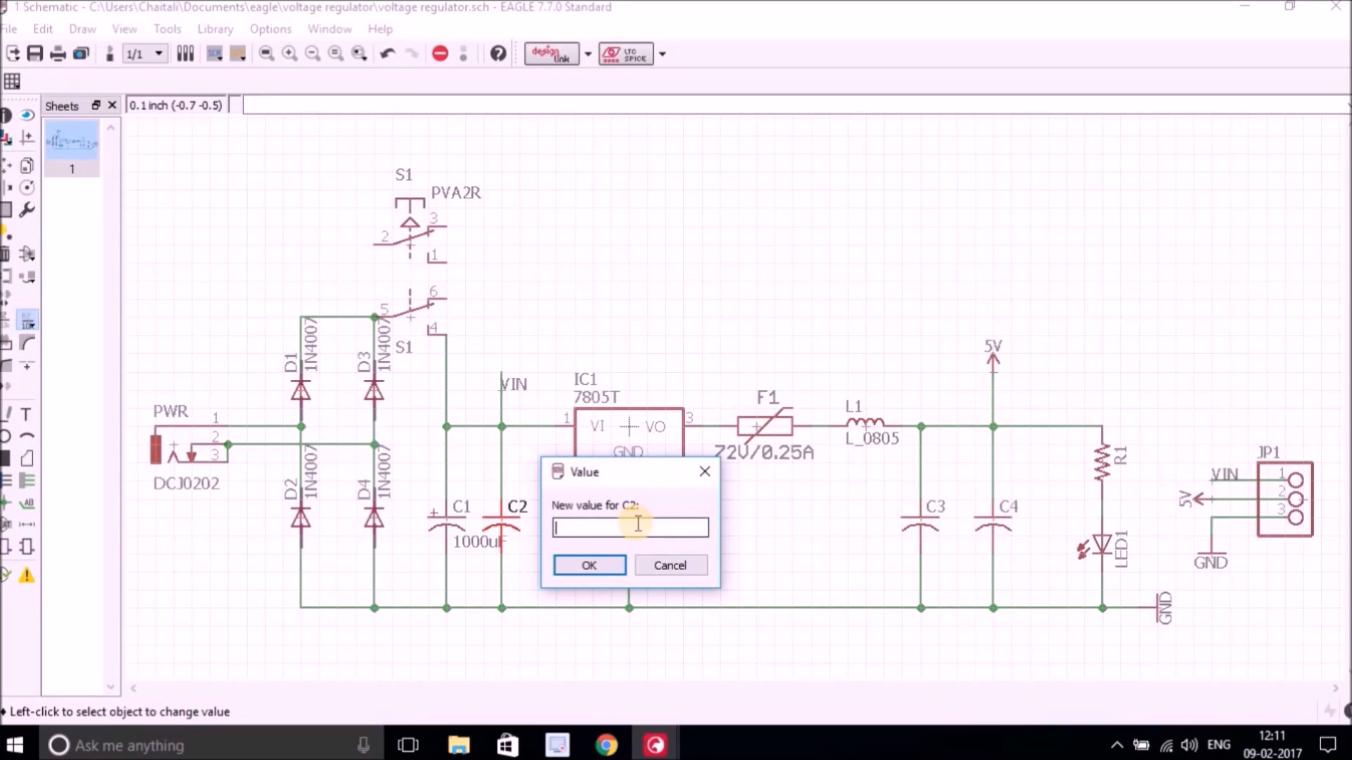
text(100nF)
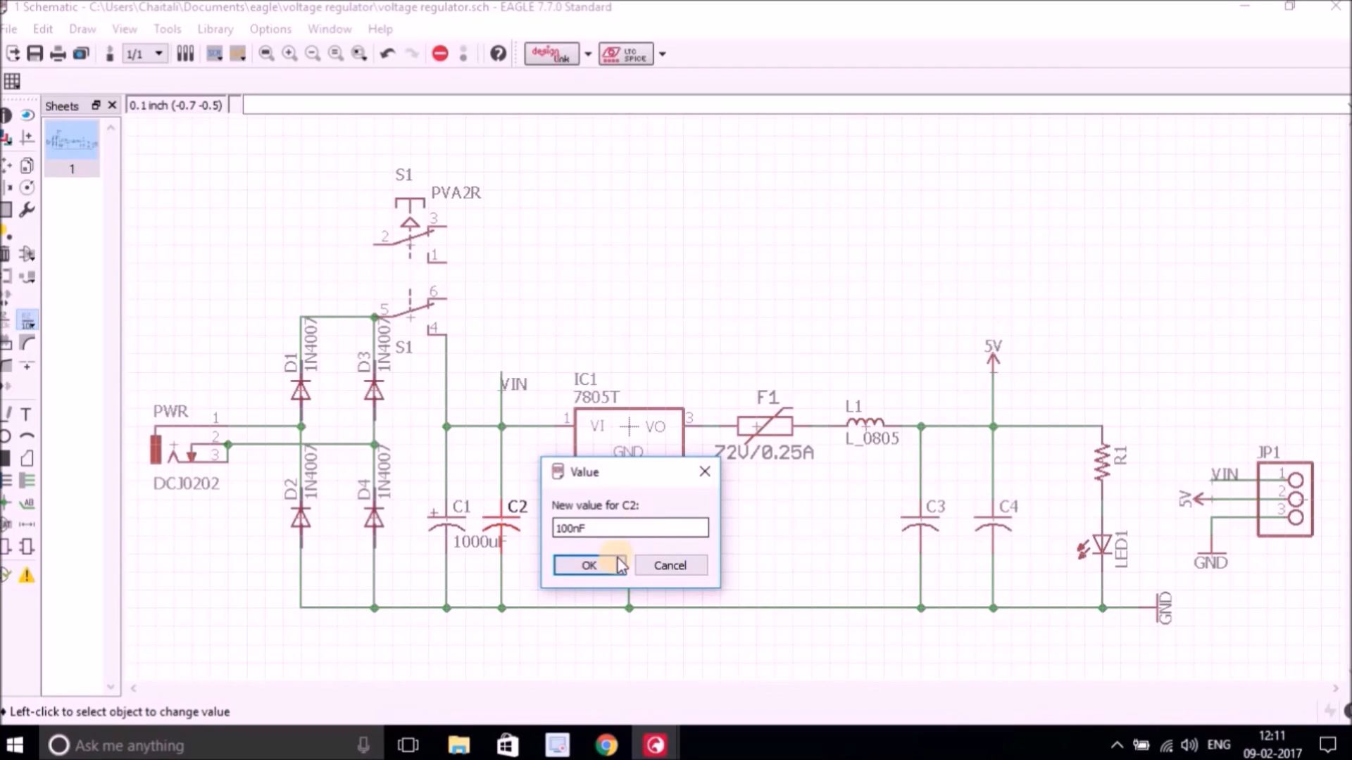
click(588, 565)
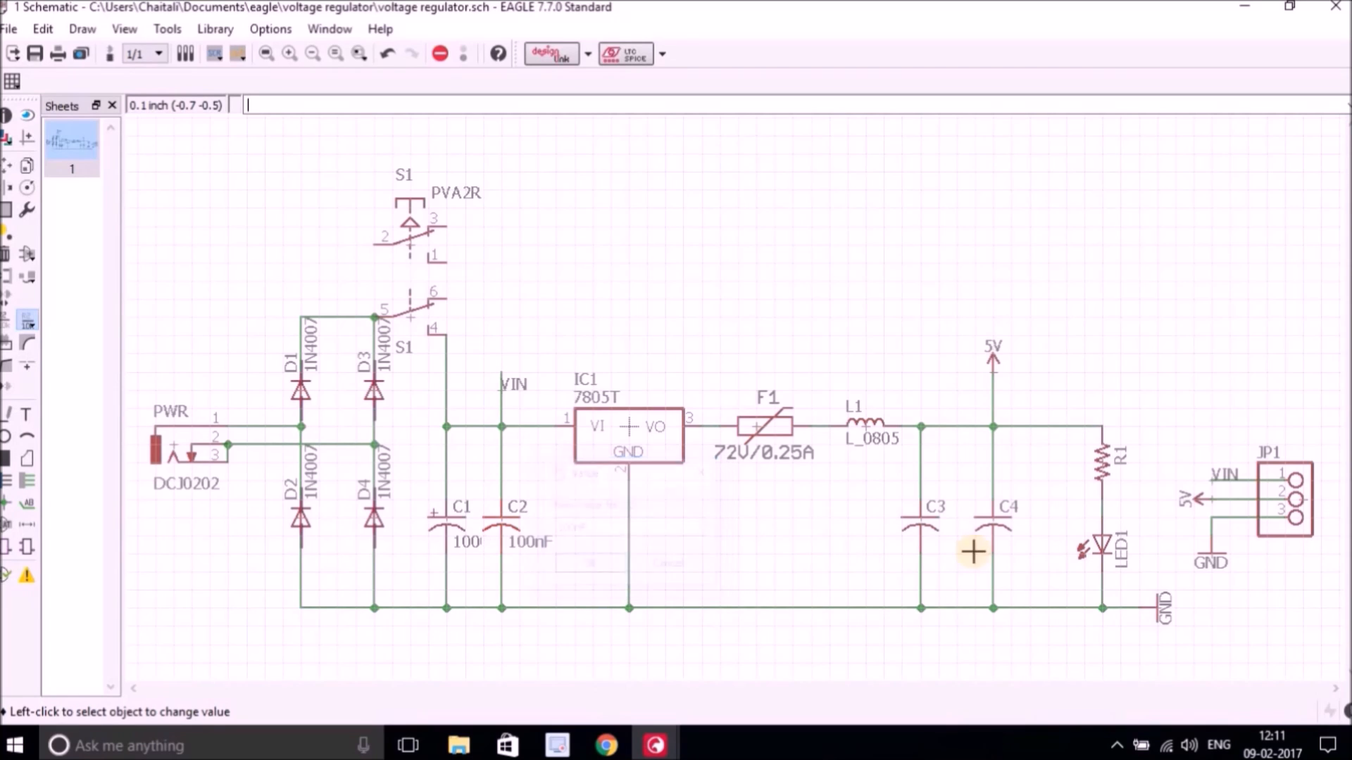
Set capacitor C3's value to 220uF and C4's value to 100nF.
click(933, 531)
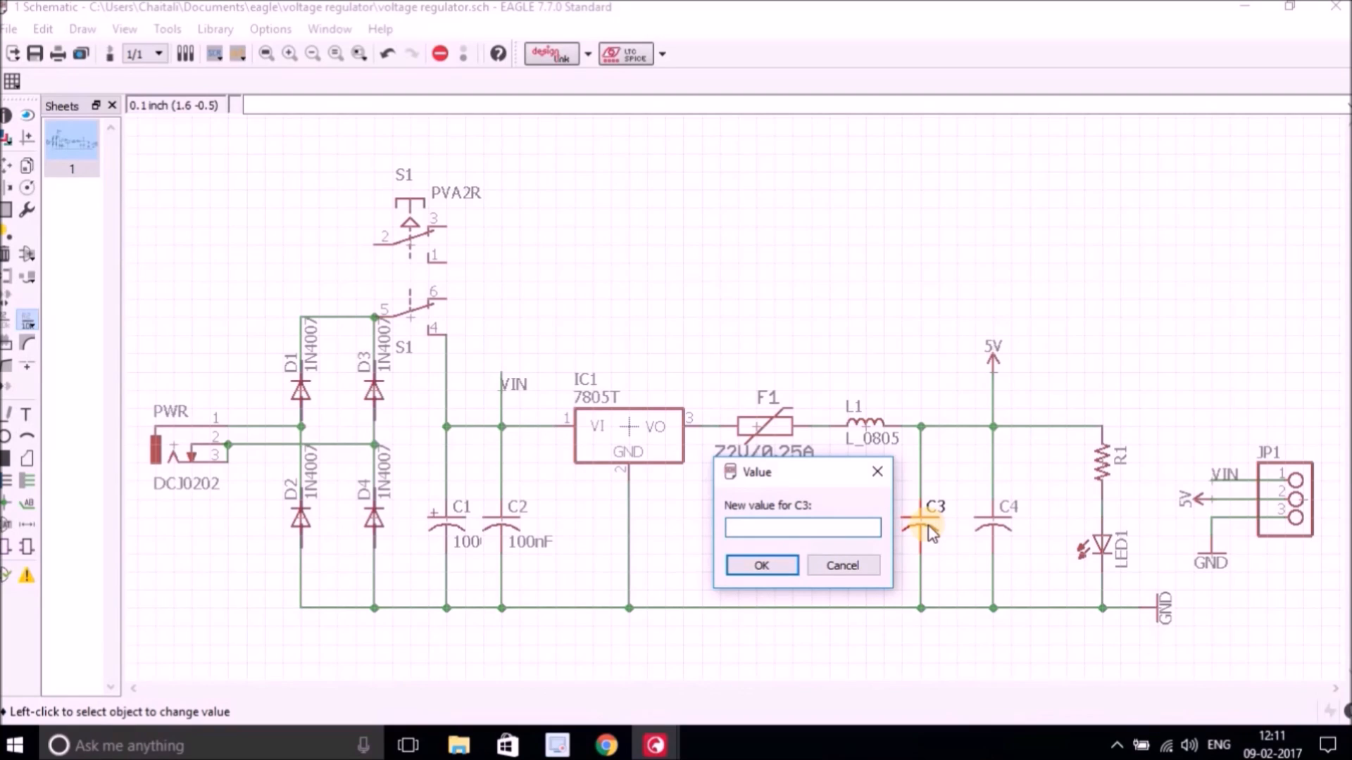
text(220)
click(759, 564)
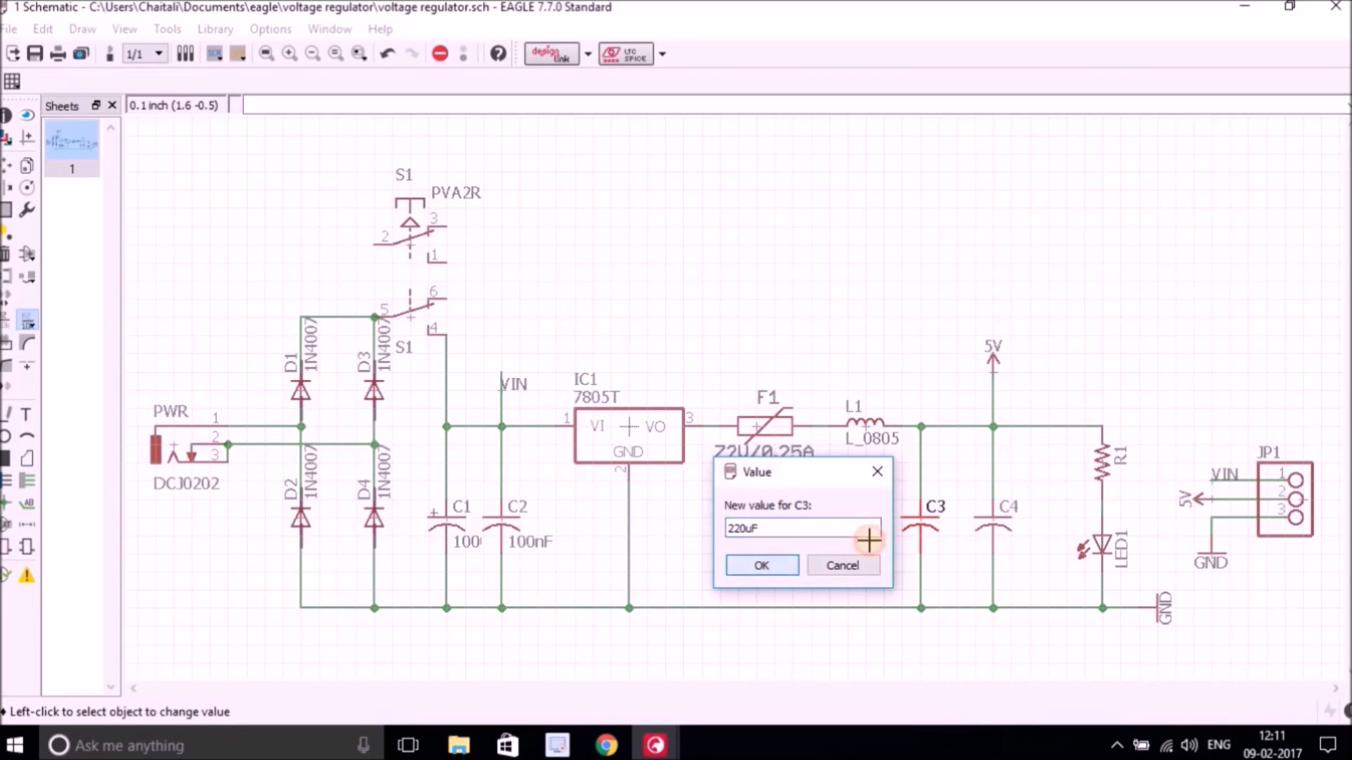
click(1003, 528)
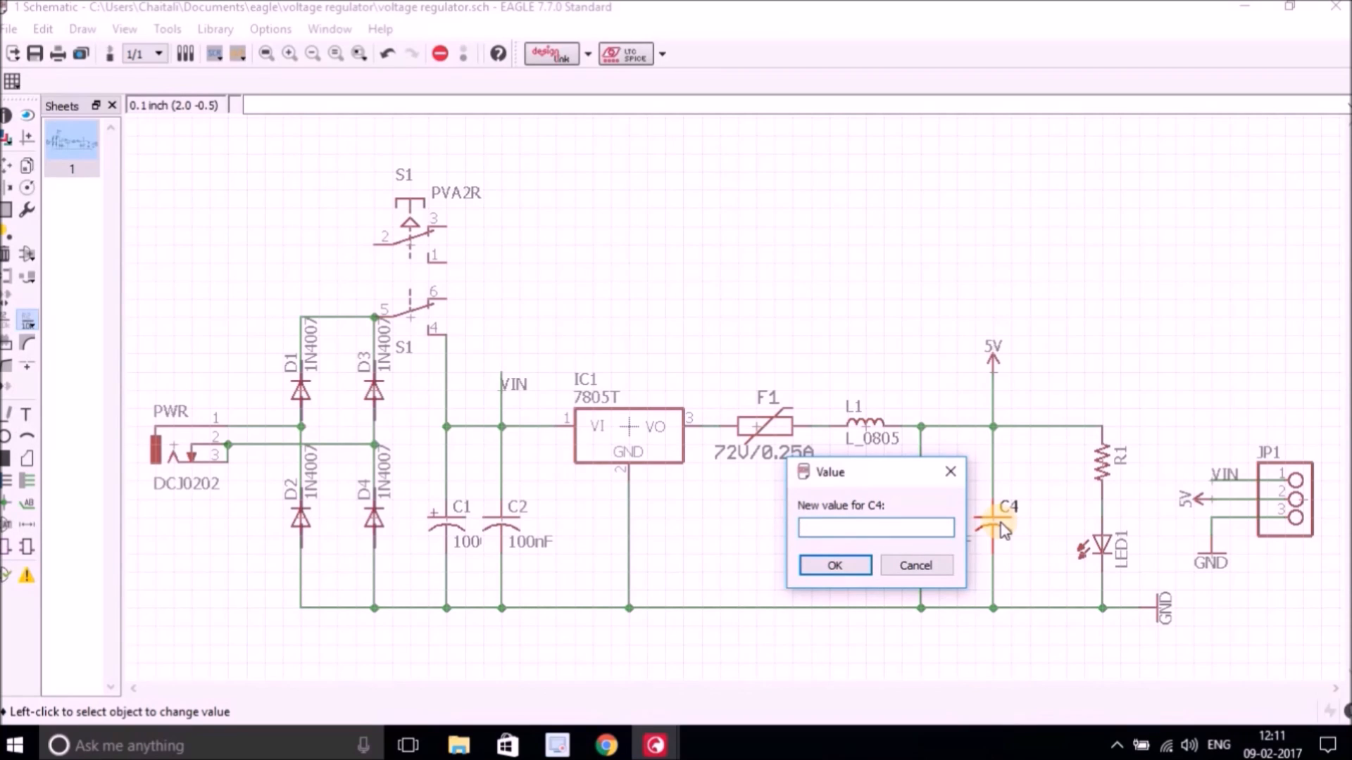
text(100nF)
click(810, 565)
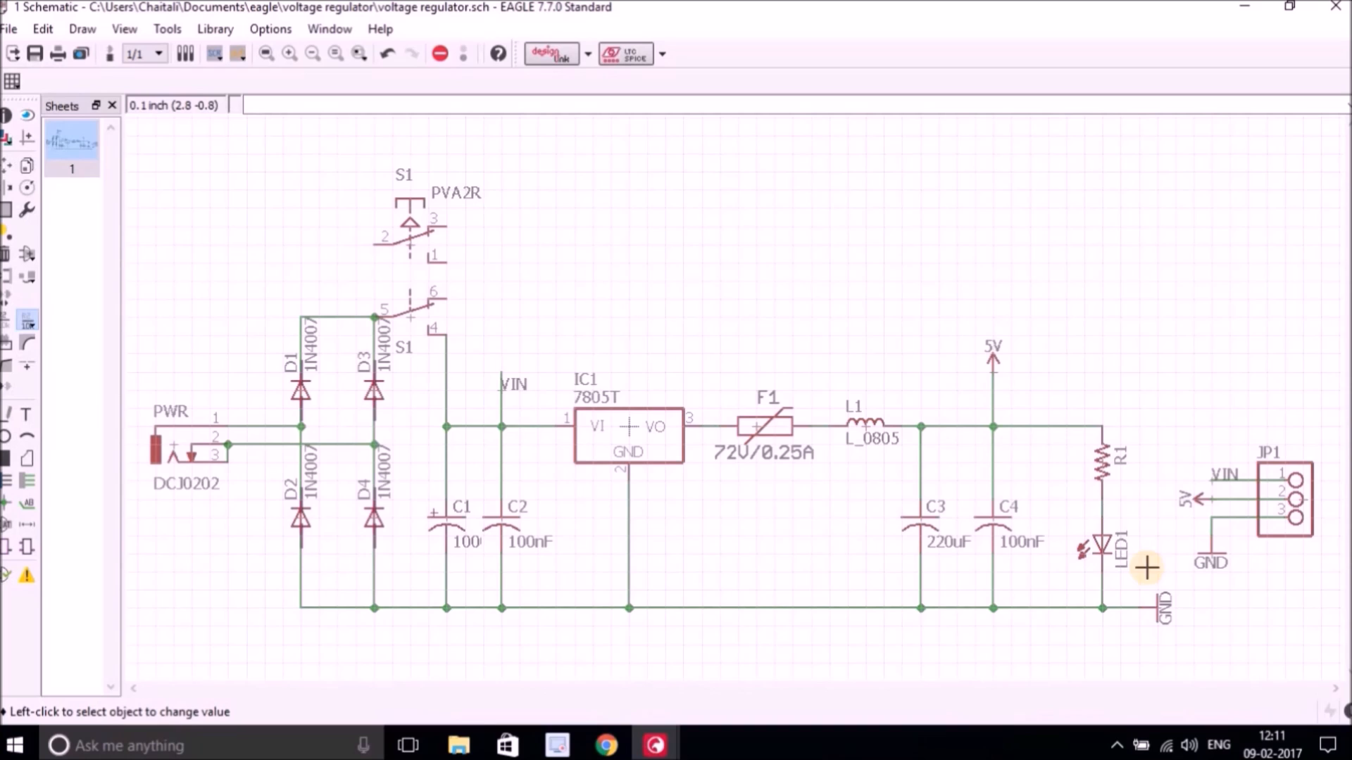
Set inductor L1's value to 1uH, overriding its fixed value.
click(871, 437)
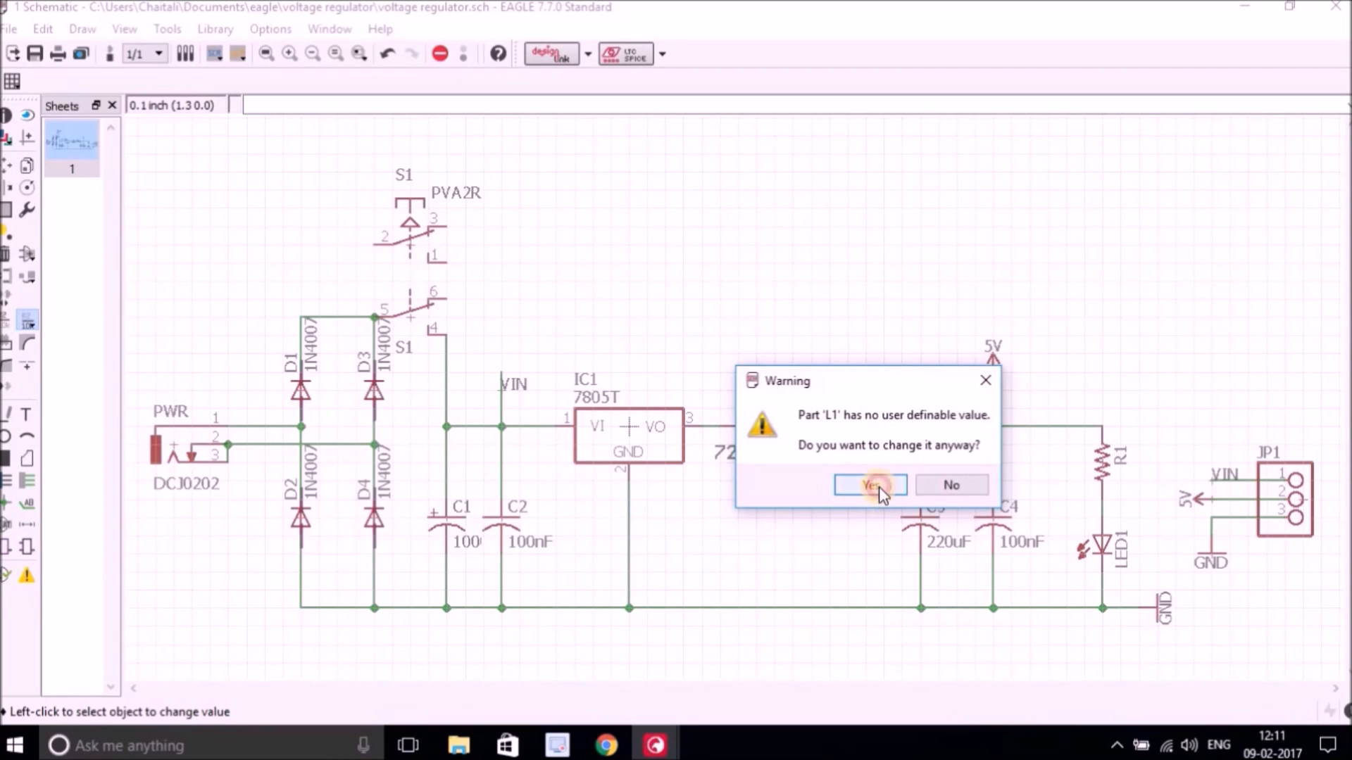
click(873, 485)
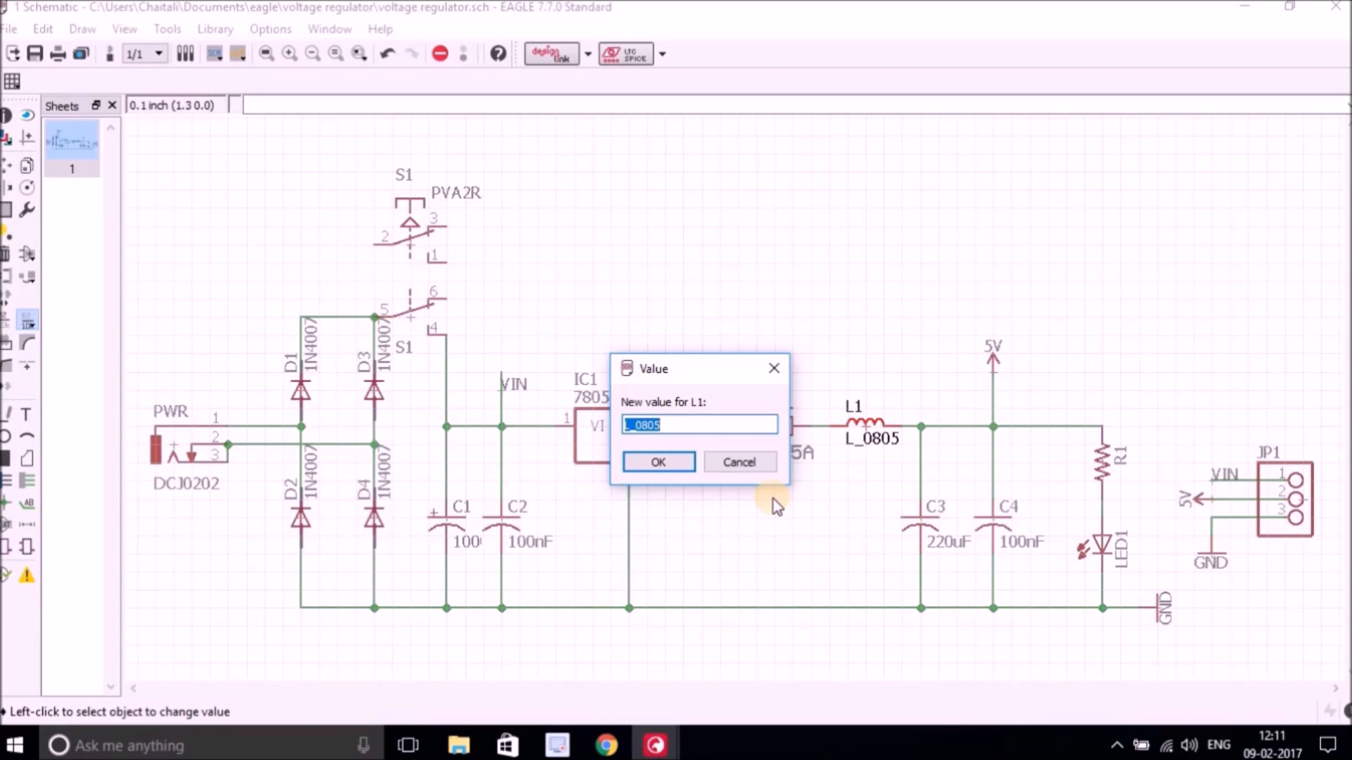
text(1uH)
click(656, 462)
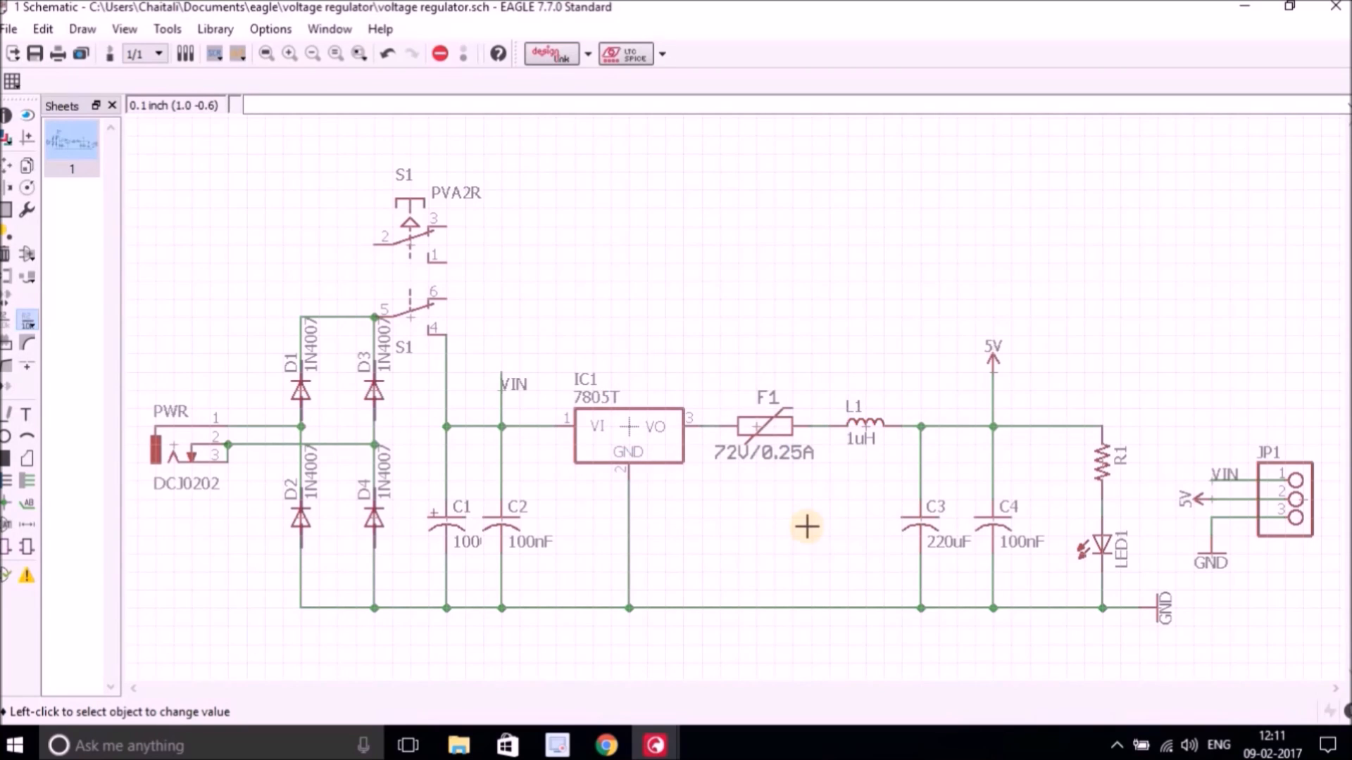
Set fuse F1's value to 72V/0.5A.
click(748, 452)
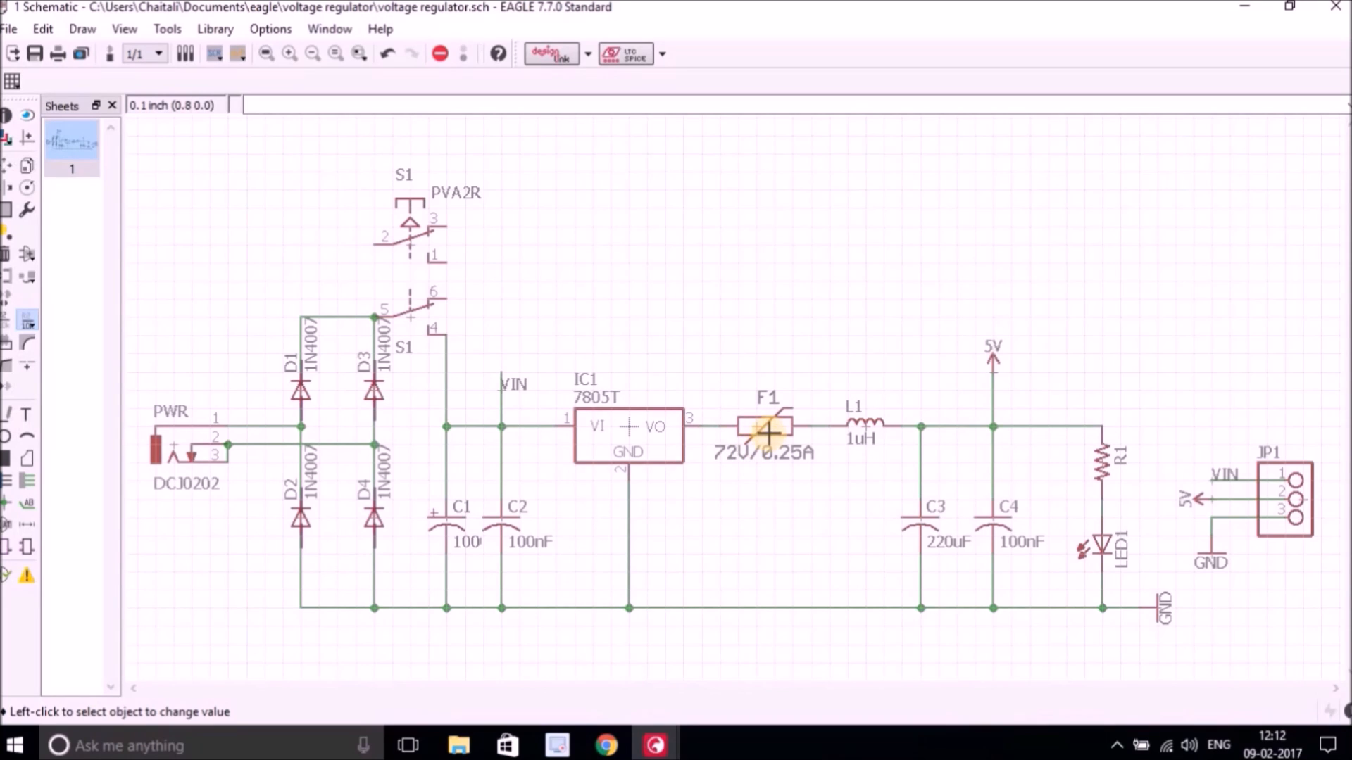
click(856, 490)
click(555, 426)
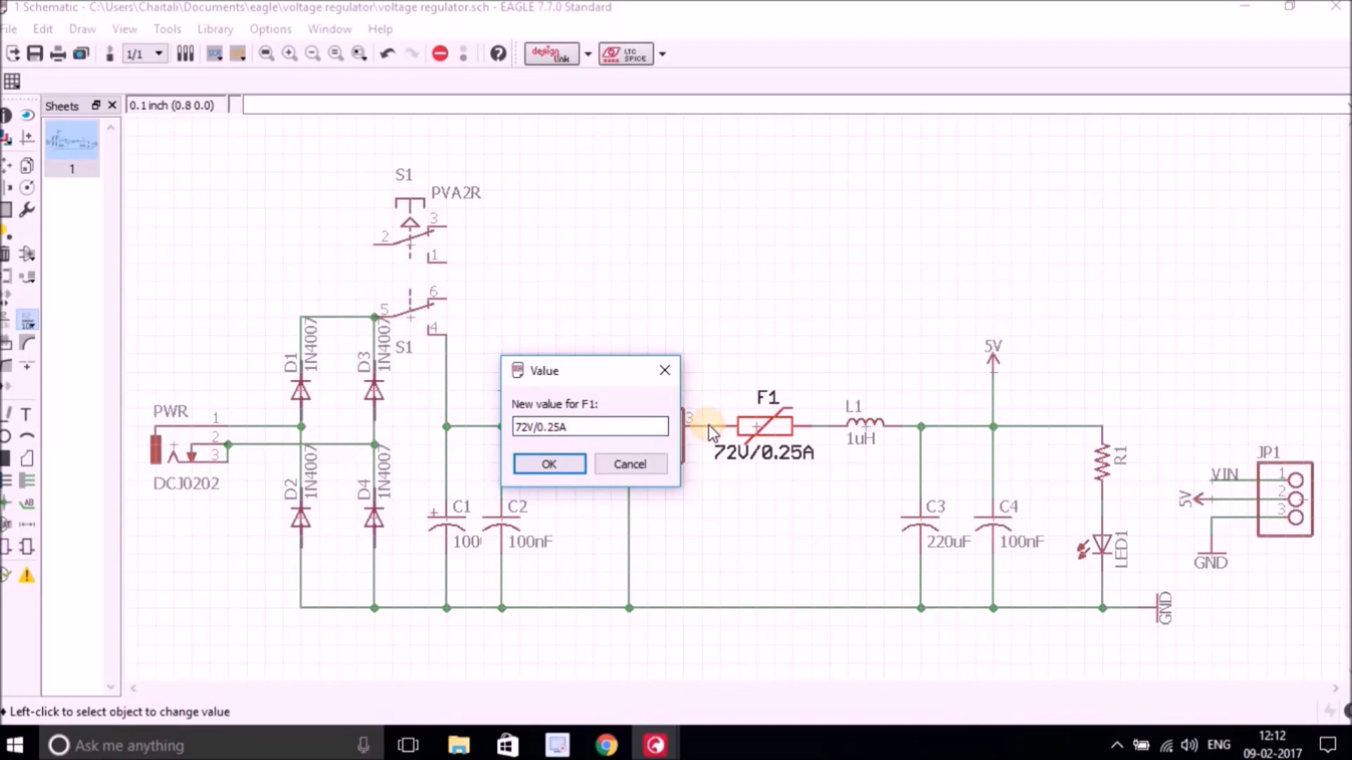
key(BackSpace)
click(540, 473)
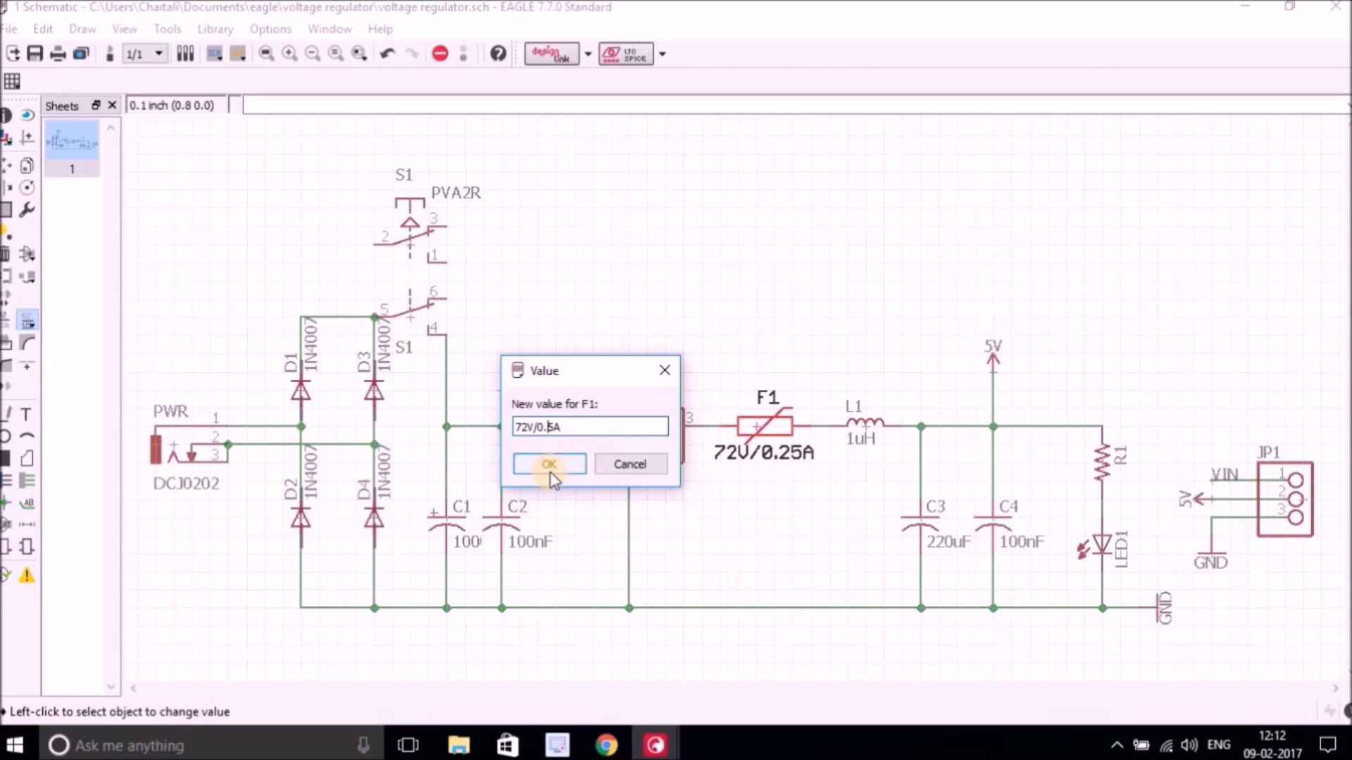
click(553, 465)
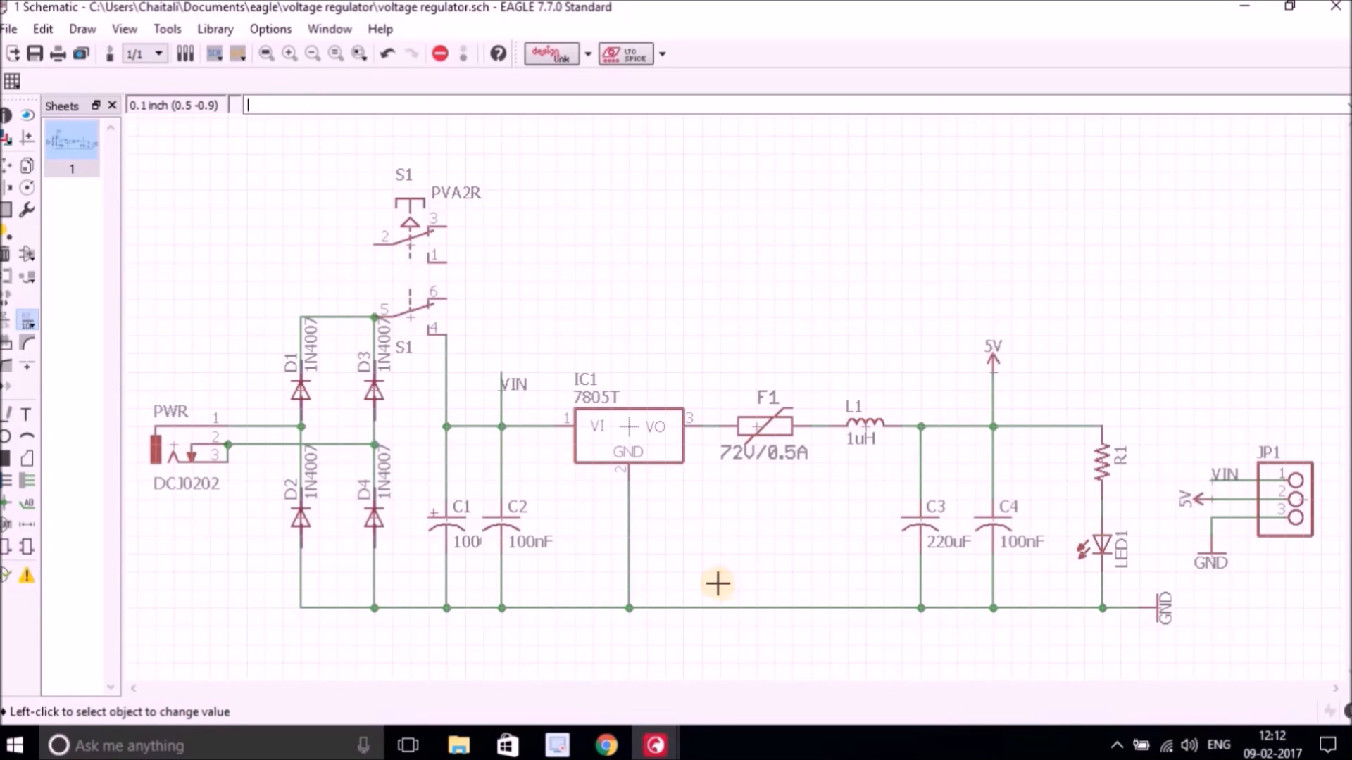
Set resistor R1's value to 470E.
click(1102, 468)
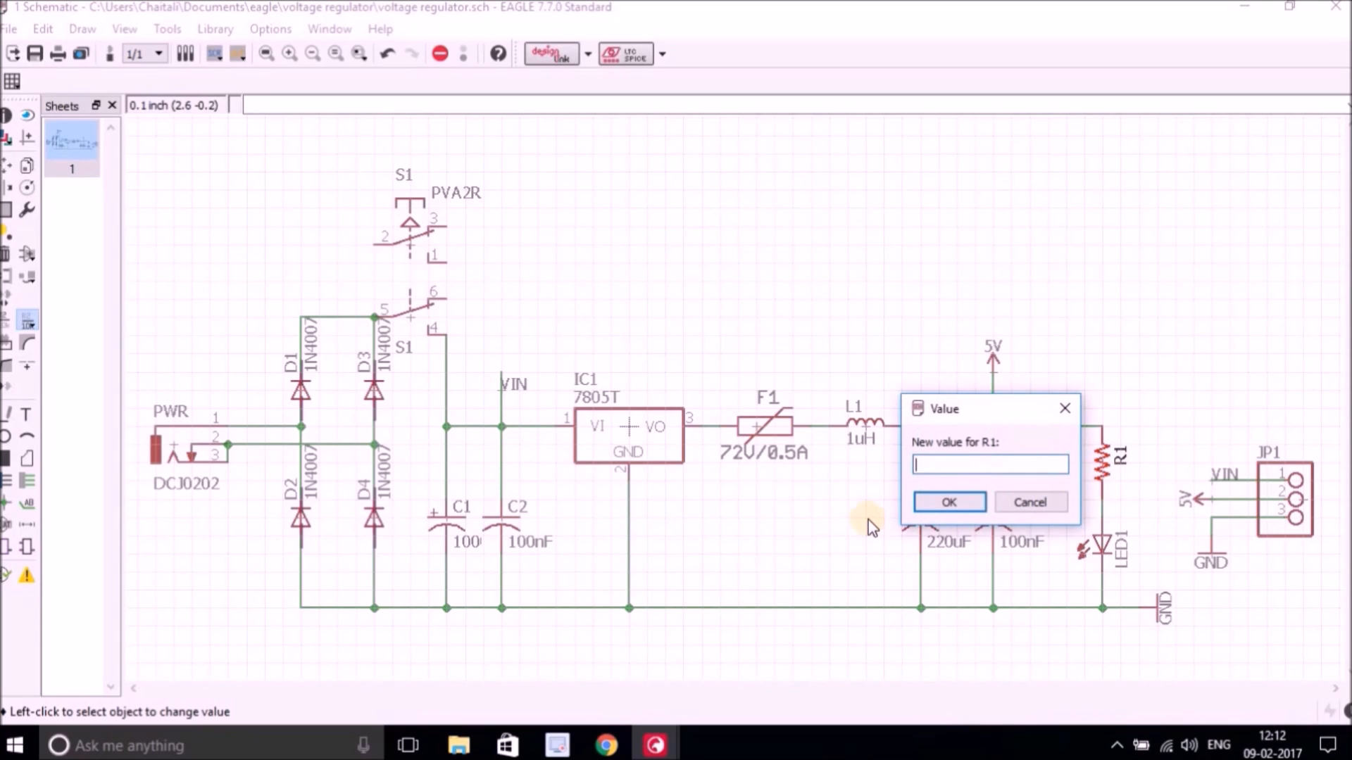
text(470E)
click(982, 501)
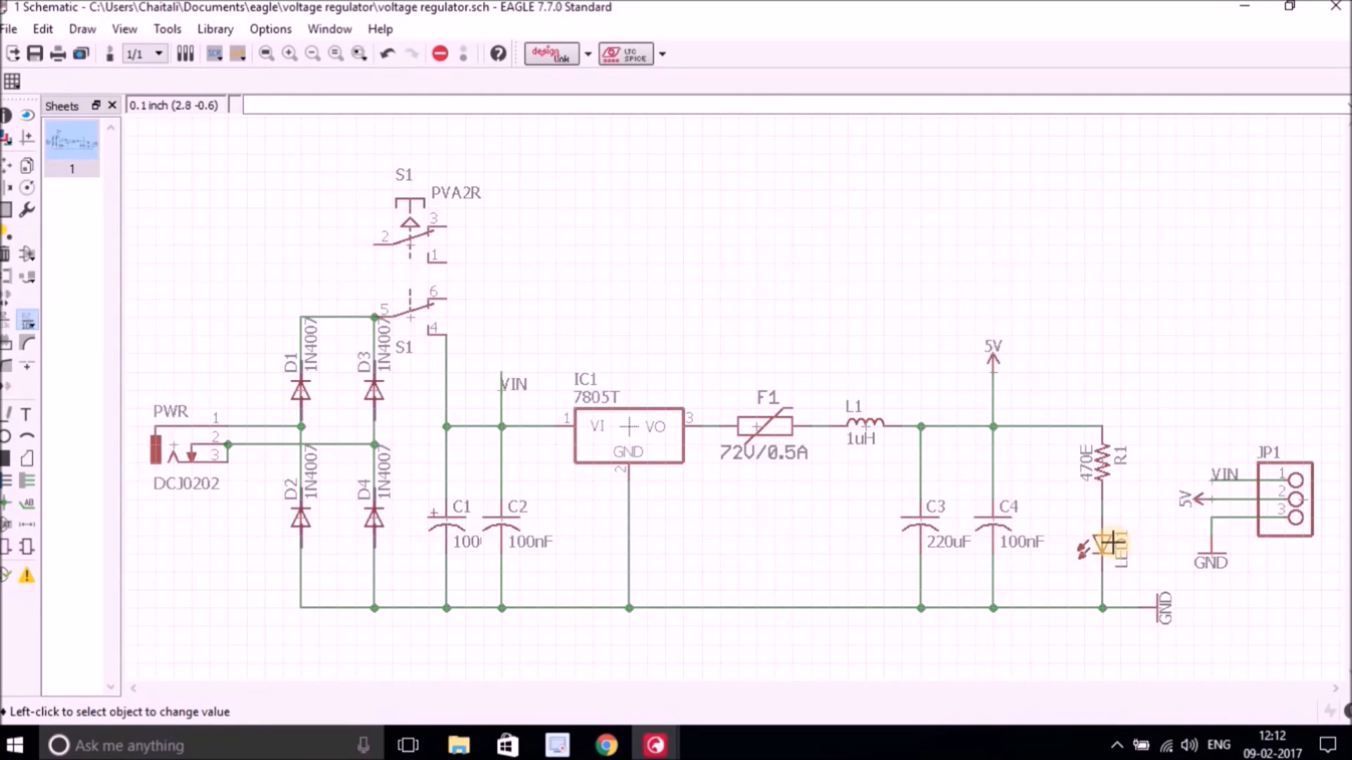
Set the LED1 value to green.
click(1097, 552)
text(green)
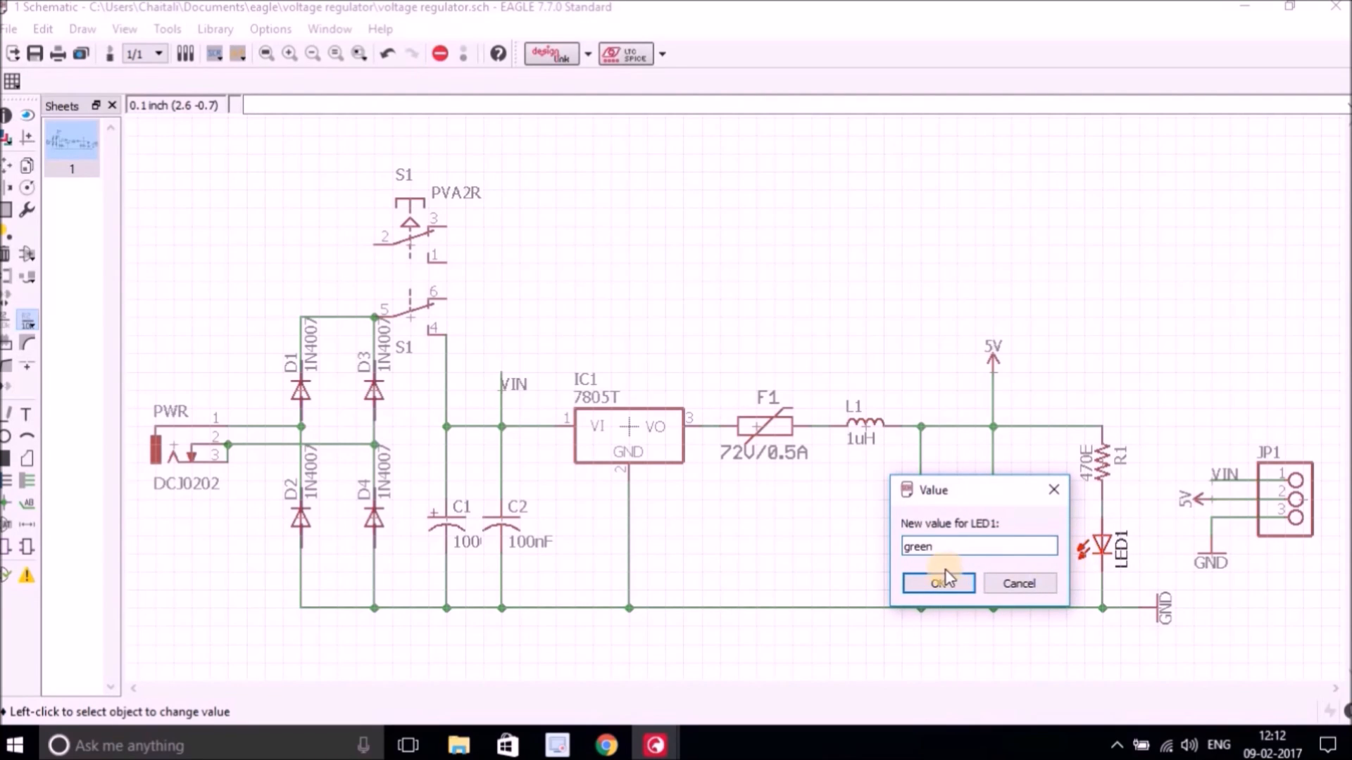
click(941, 585)
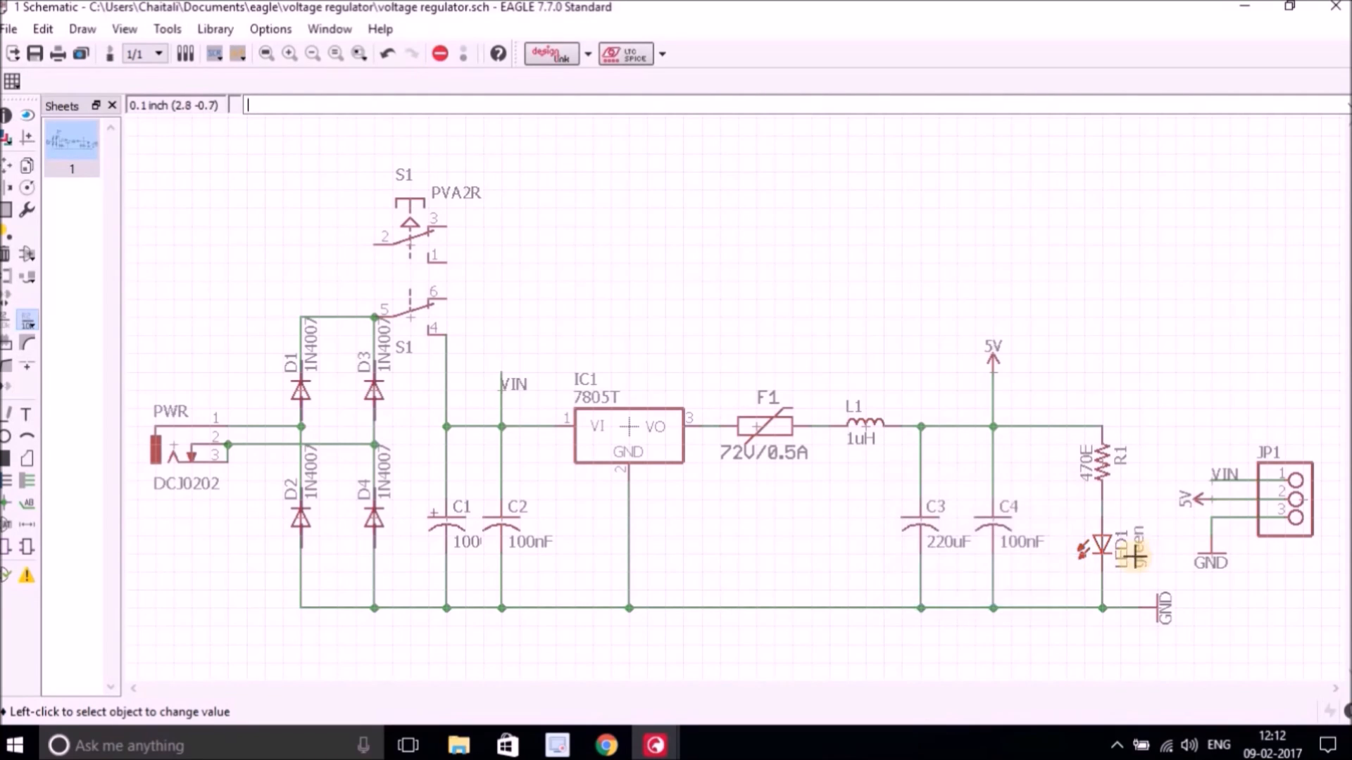
Rename part LED1 as LED using the Name tool.
click(6, 320)
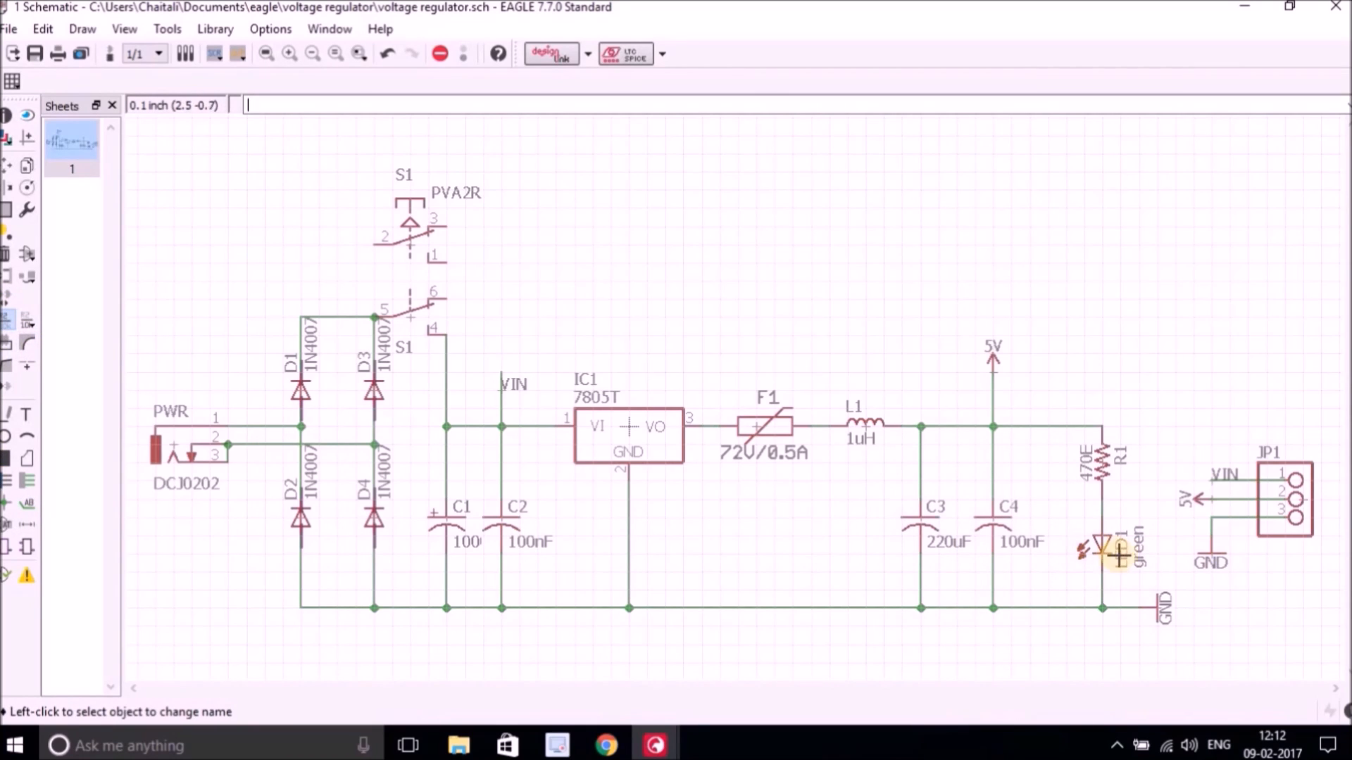
click(1100, 554)
click(963, 553)
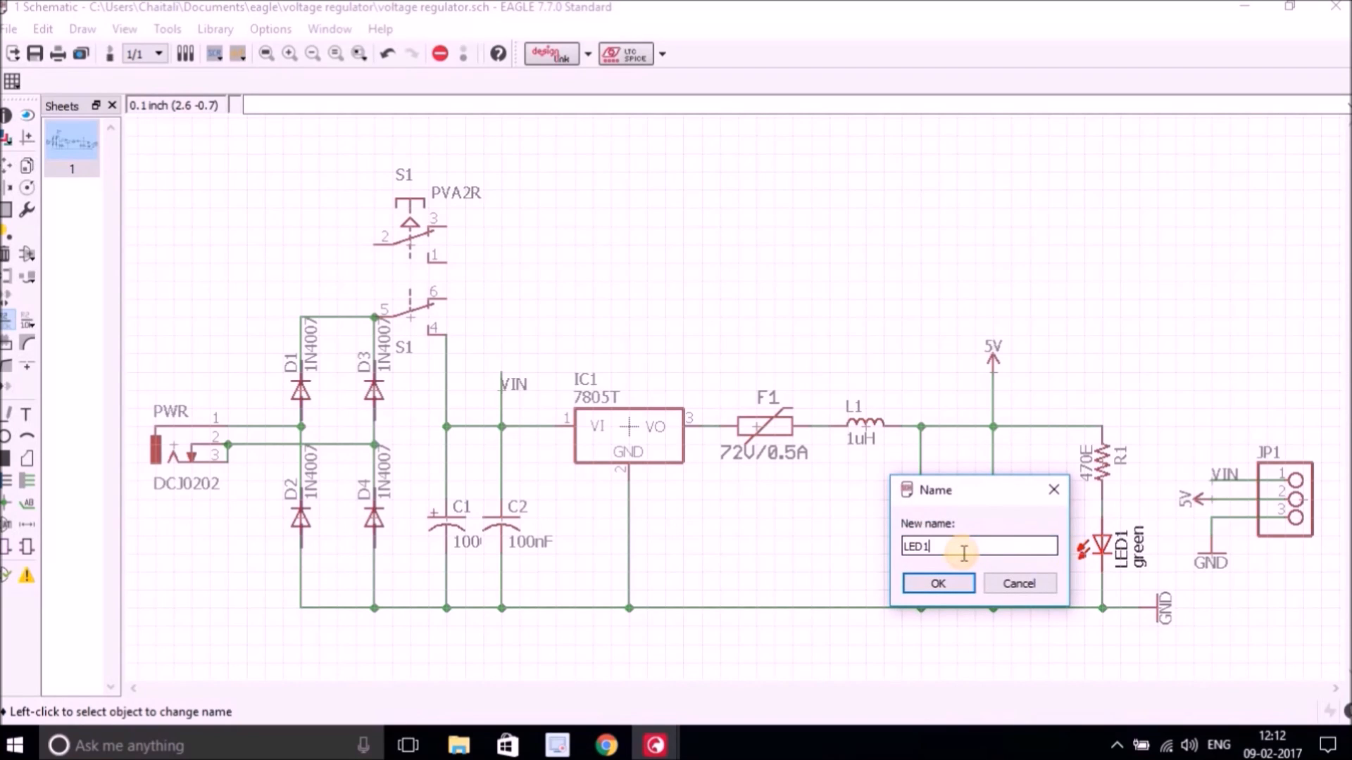
click(947, 583)
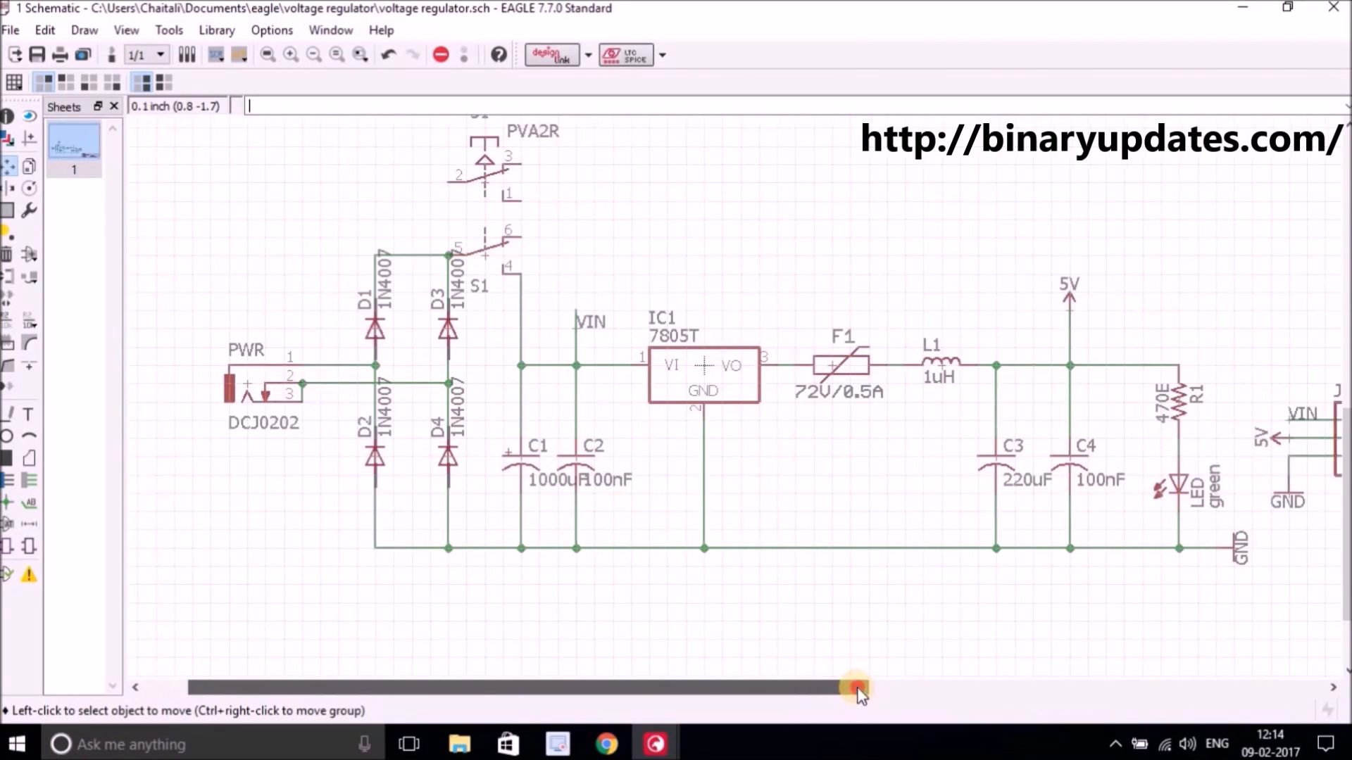
drag(854, 688, 890, 688)
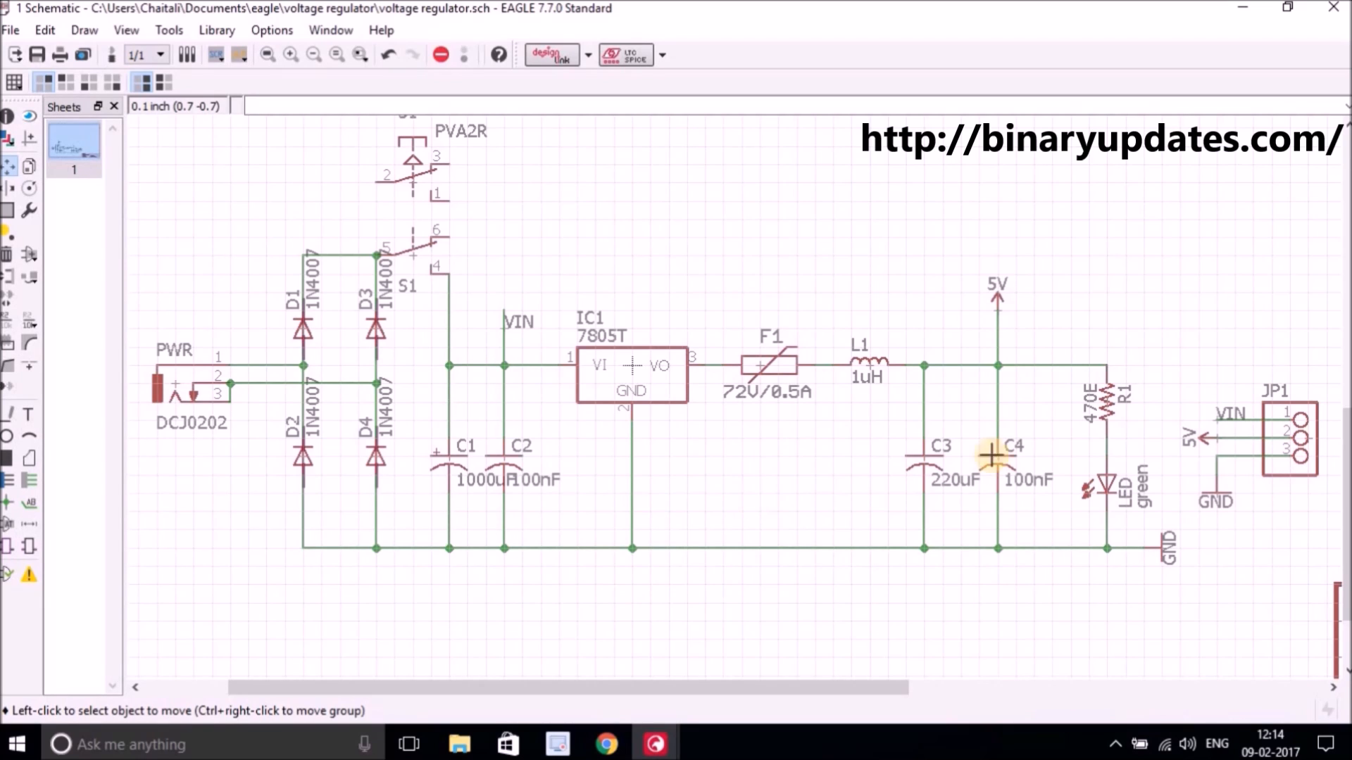
scroll(1345, 436, up, 2)
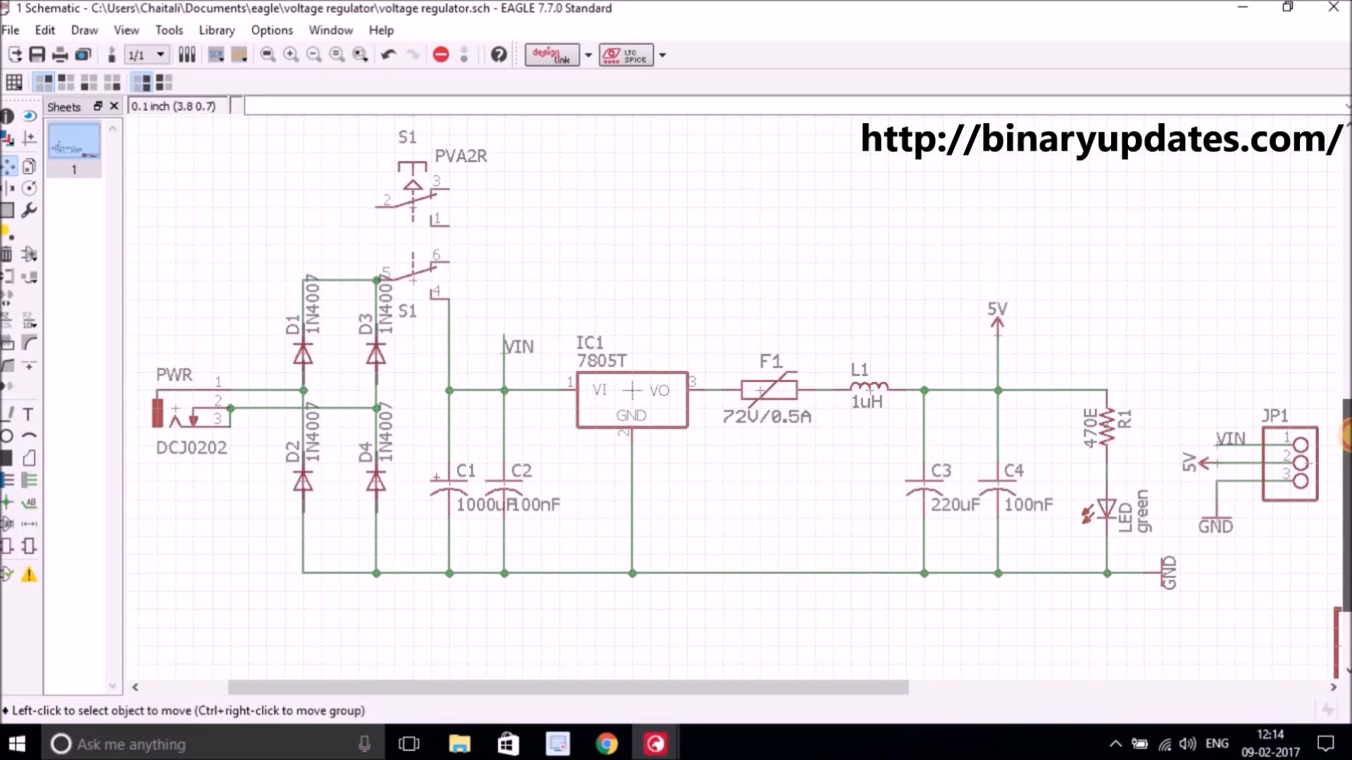